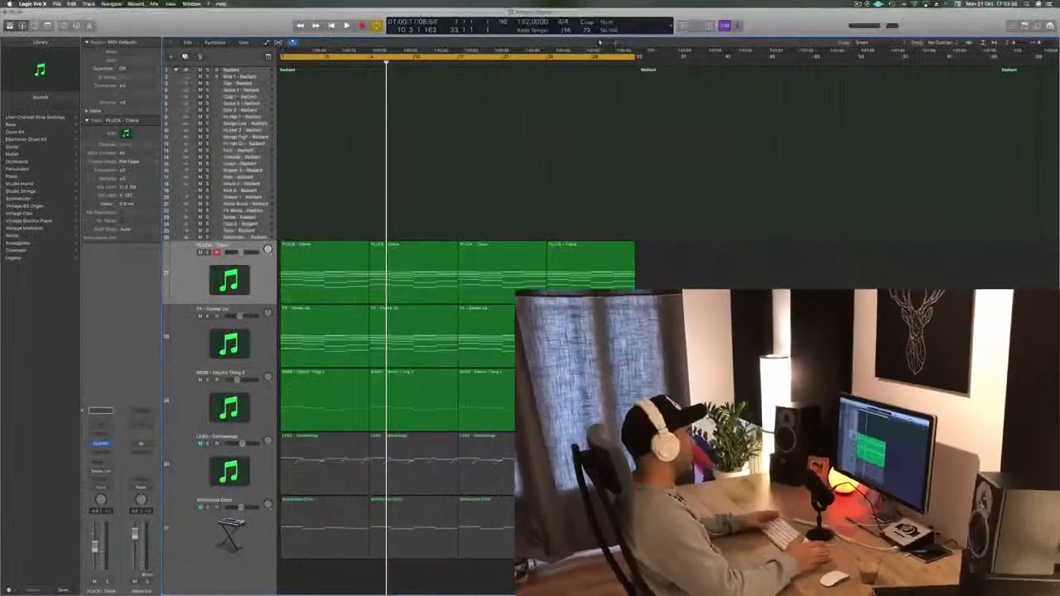
# - Play back the existing arrangement and select the pluck track's regions to review the parts
pyautogui.press('space')
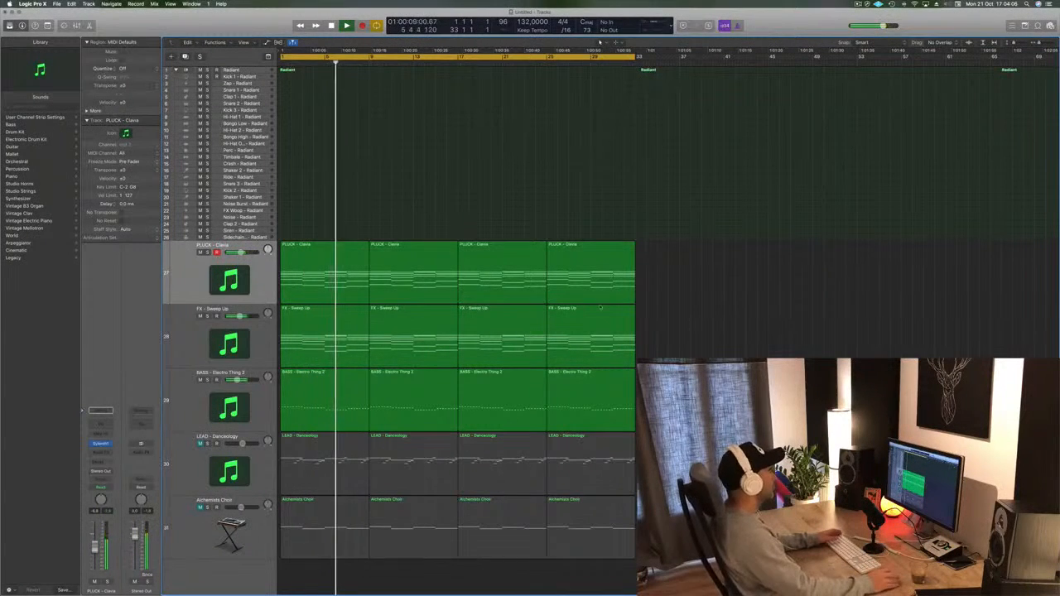
pyautogui.click(259, 282)
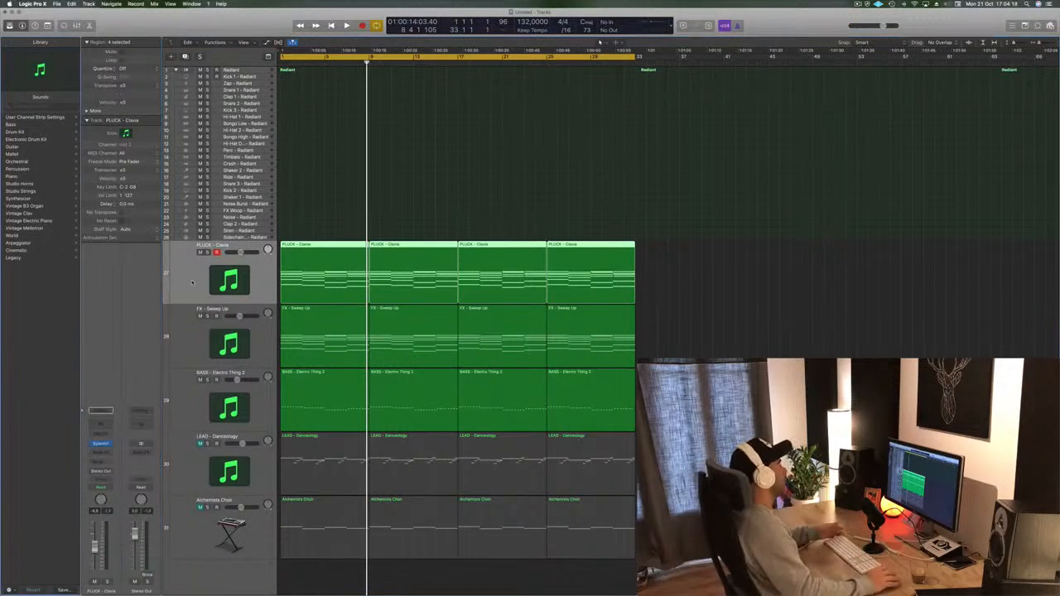
pyautogui.click(717, 321)
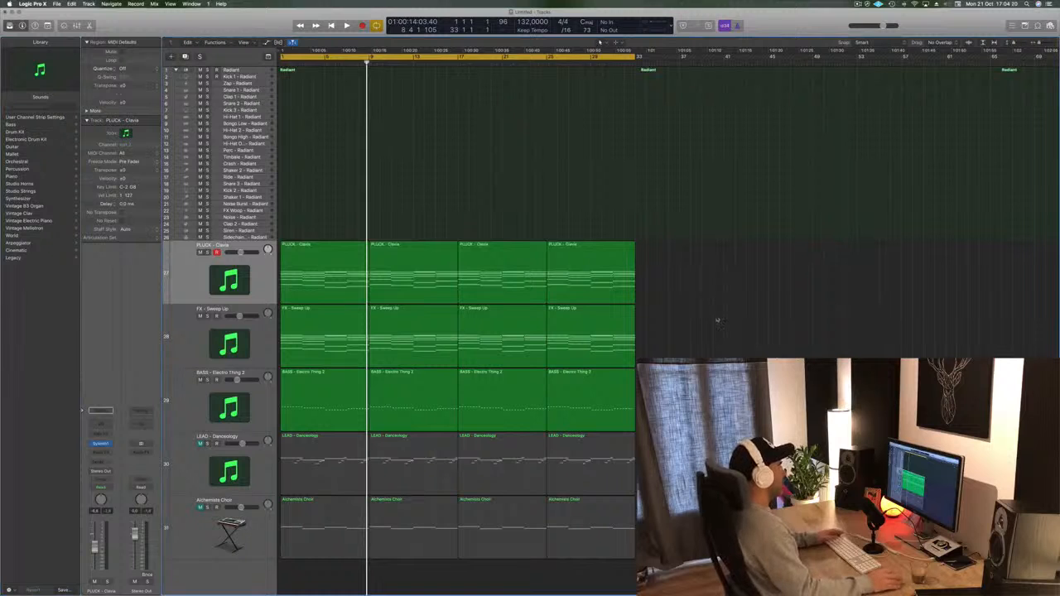
pyautogui.click(179, 285)
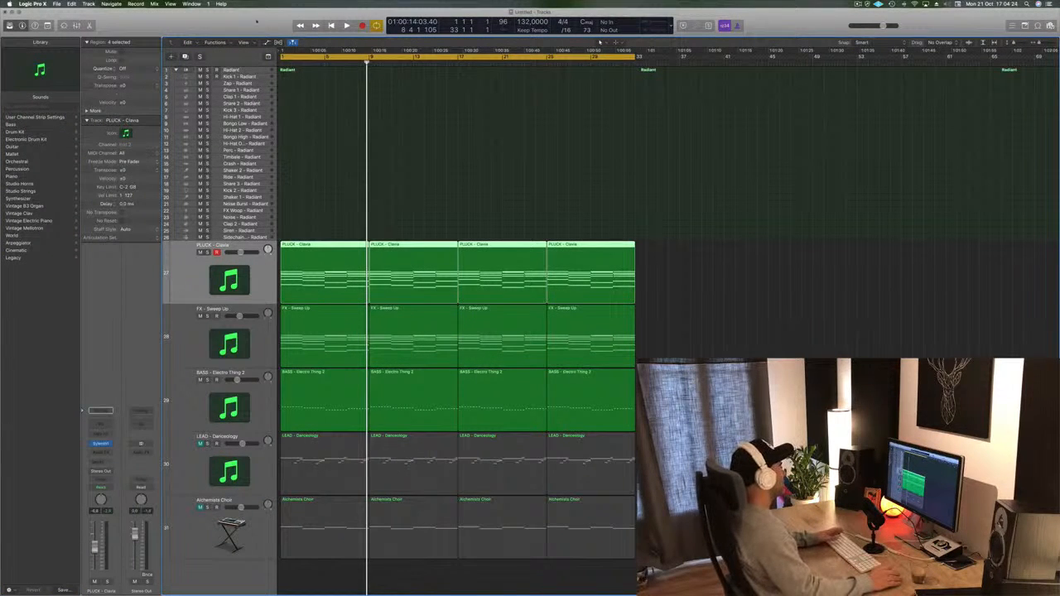
# - Open Musical Typing, set its octave to C1, and audition the kick on the Radiant and Kick 1 tracks
pyautogui.click(266, 76)
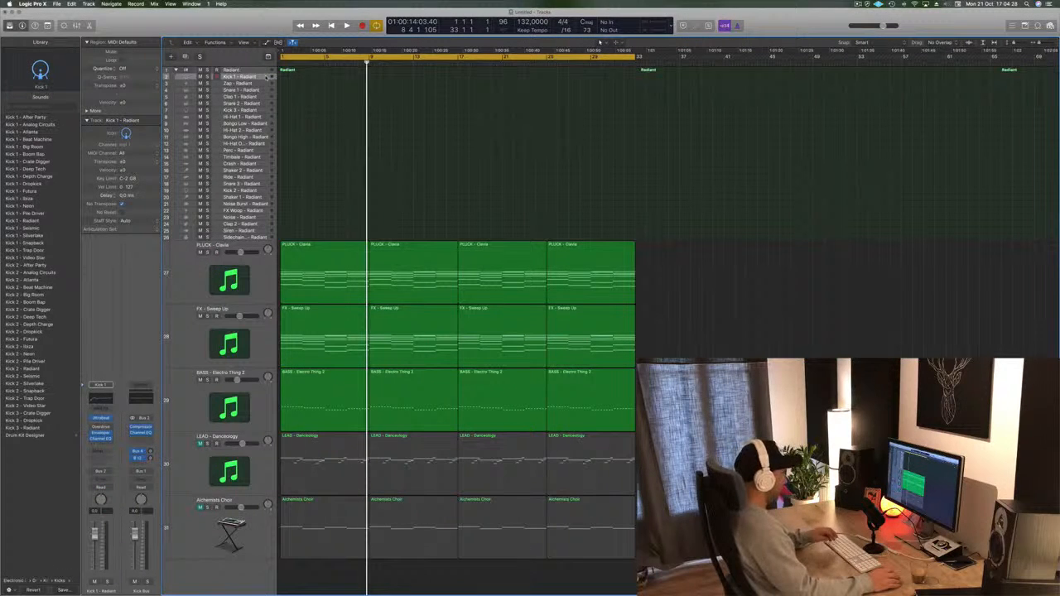
pyautogui.press('super+k')
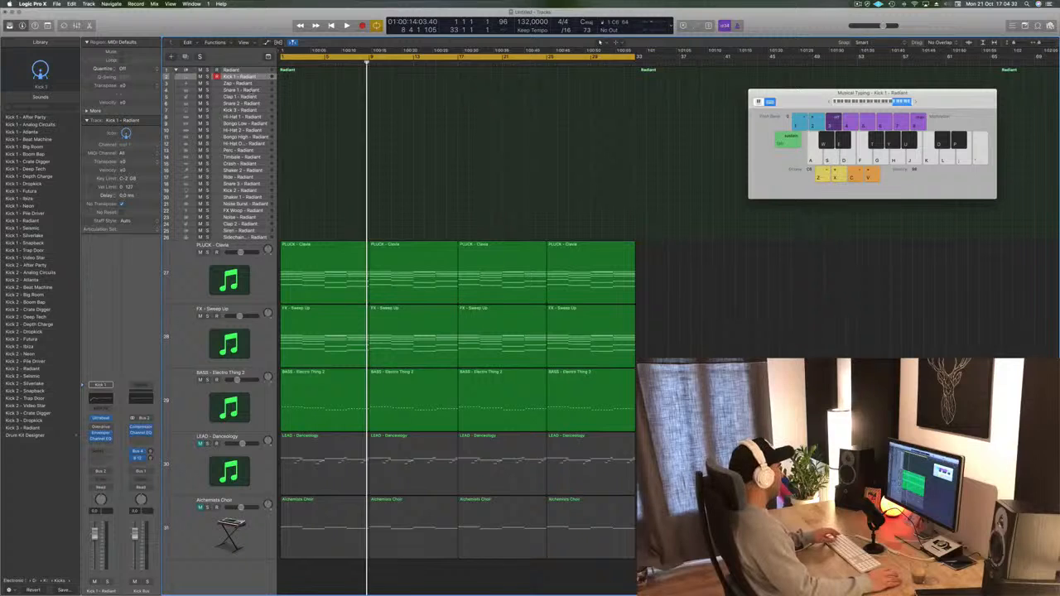
pyautogui.press('Up')
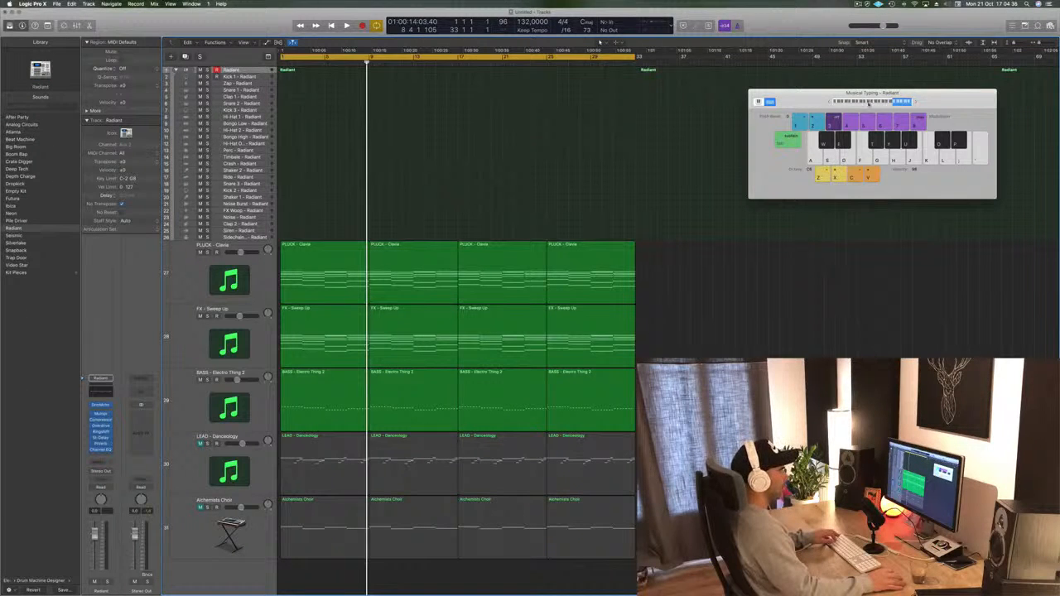
pyautogui.press('a')
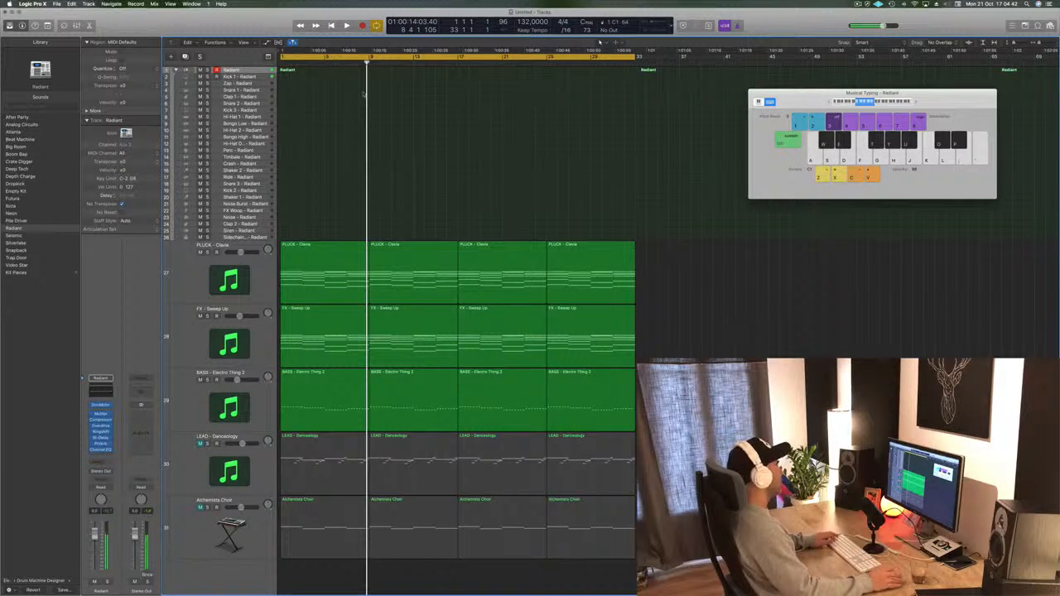
pyautogui.press('Down')
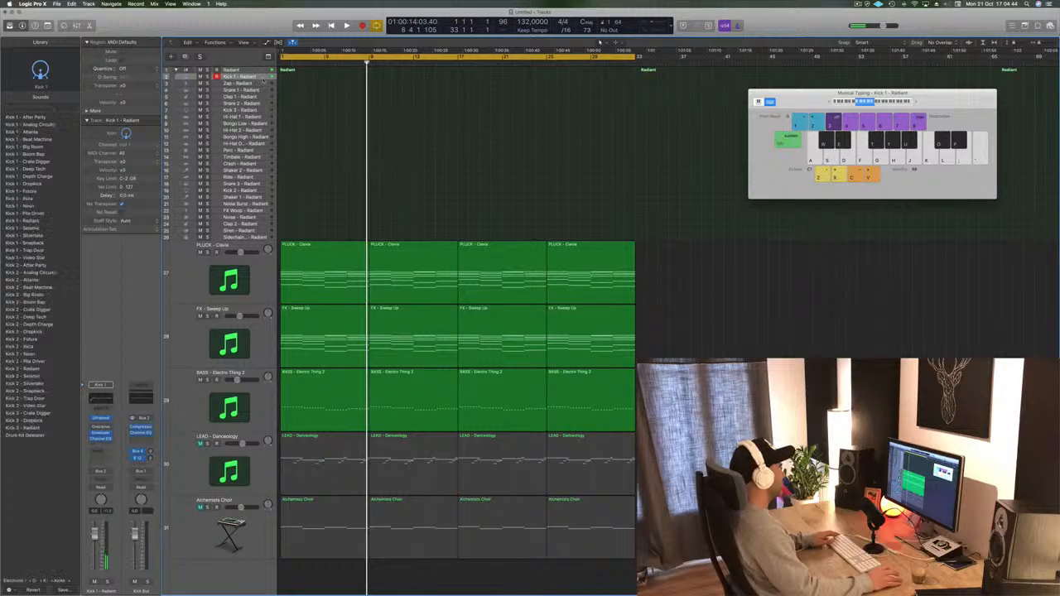
# - Record a four-hit kick pattern on the Kick 1 track and move the recorded region to bar 1
pyautogui.press('r')
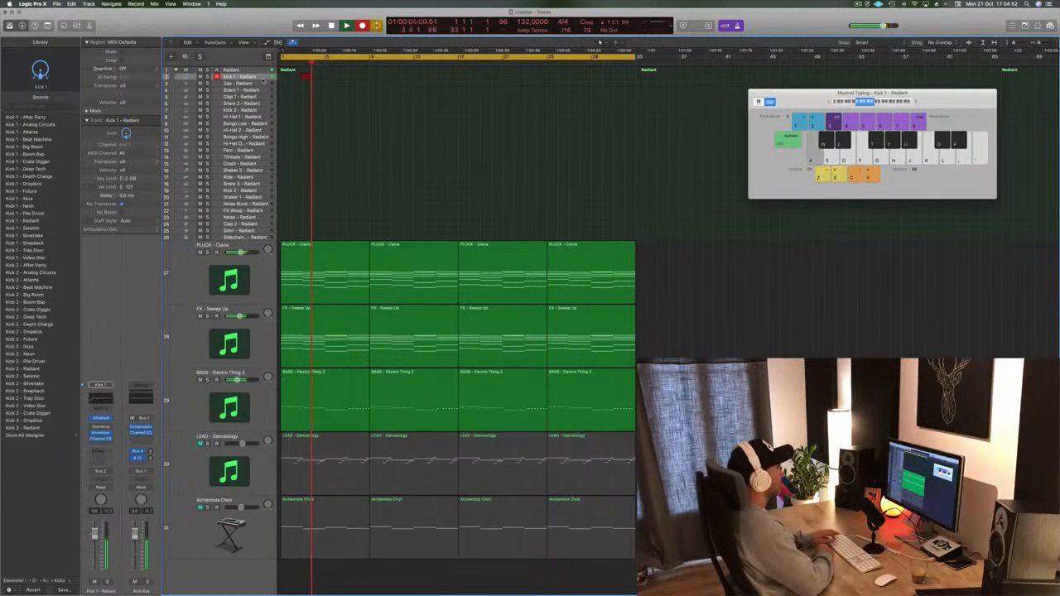
pyautogui.press('space')
pyautogui.moveTo(308, 77); pyautogui.dragTo(287, 77)
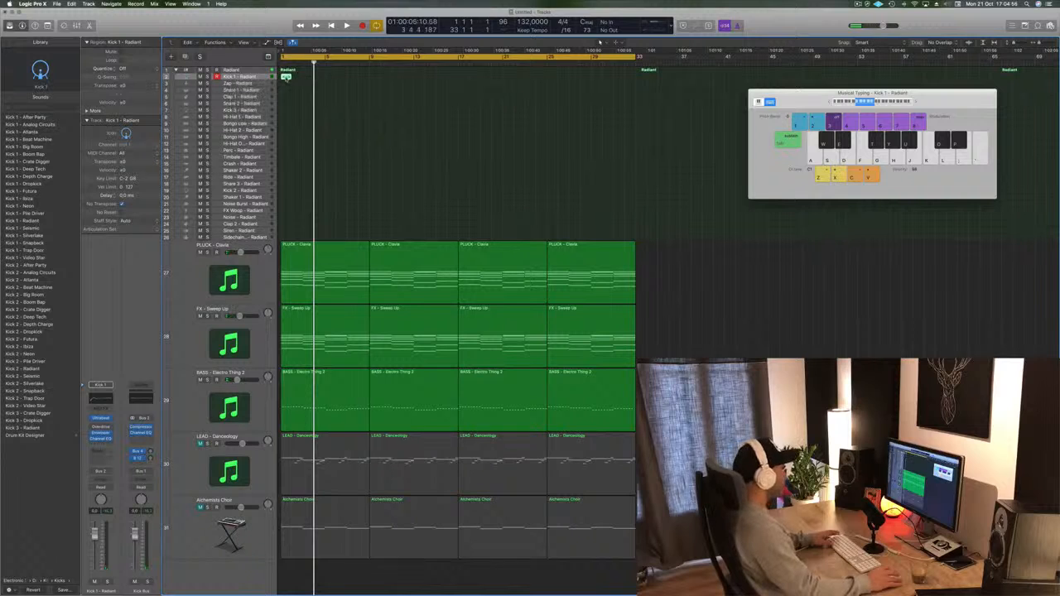
# - Quantize the recorded kick notes to 1/16 in the piano roll and duplicate the one-bar region to fill bars 1 through 16
pyautogui.press('p')
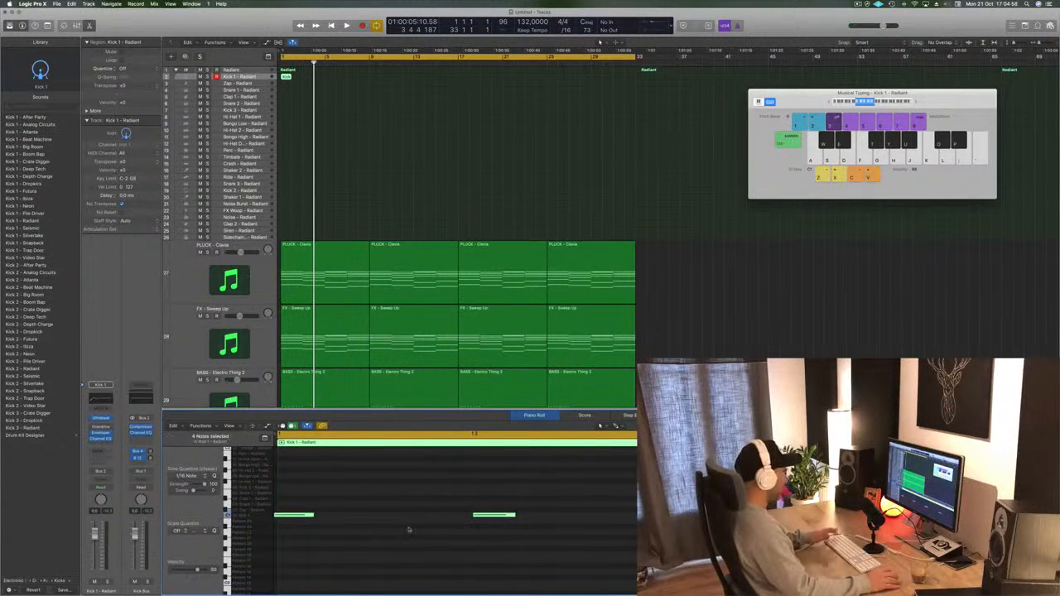
pyautogui.press('space')
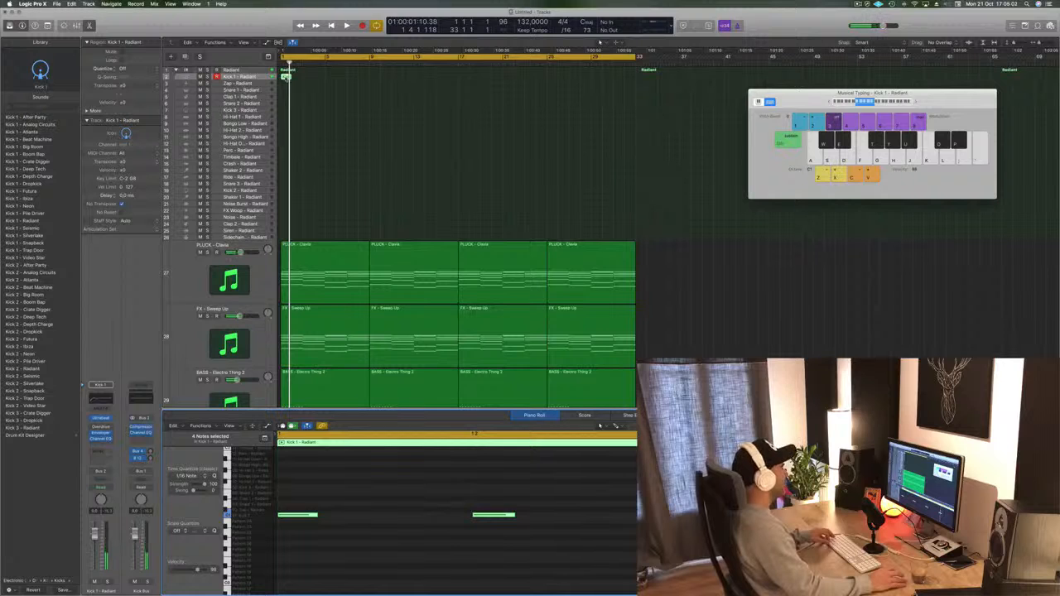
pyautogui.scroll(4, 286, 78)
pyautogui.scroll(2, 289, 77)
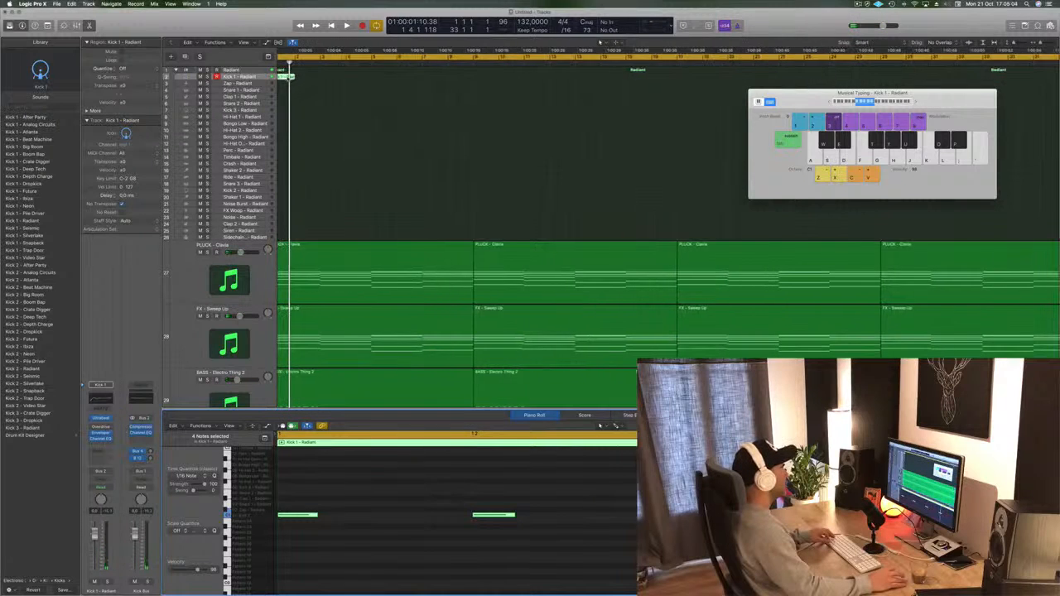
pyautogui.scroll(-4, 288, 78)
pyautogui.moveTo(288, 78); pyautogui.dragTo(378, 80)
pyautogui.scroll(-3, 314, 87)
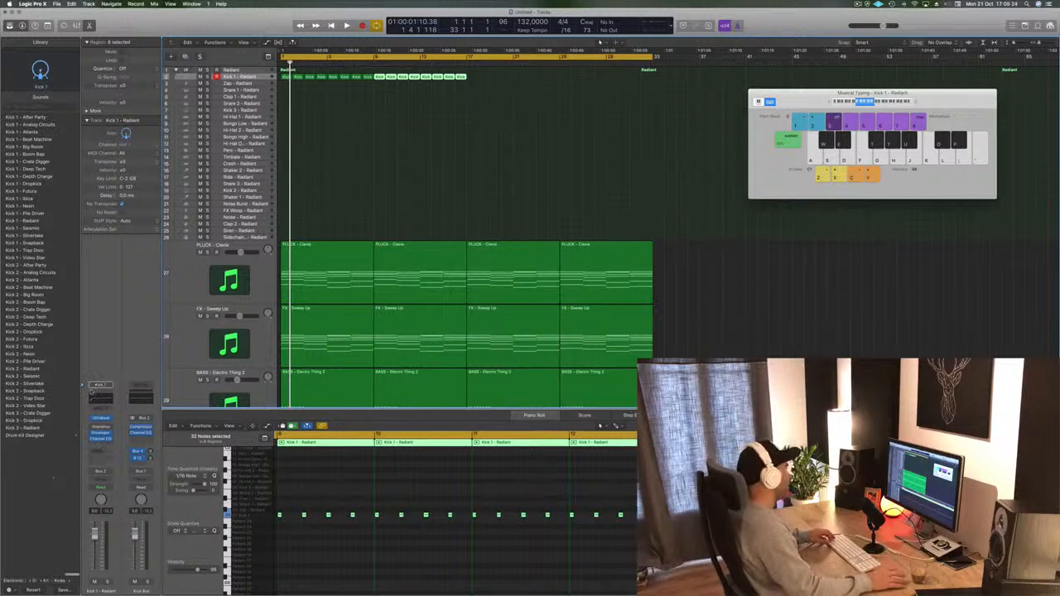
# - Open the Drum Machine Designer window from the Radiant track's instrument slot
pyautogui.click(246, 70)
pyautogui.click(103, 405)
pyautogui.click(102, 406)
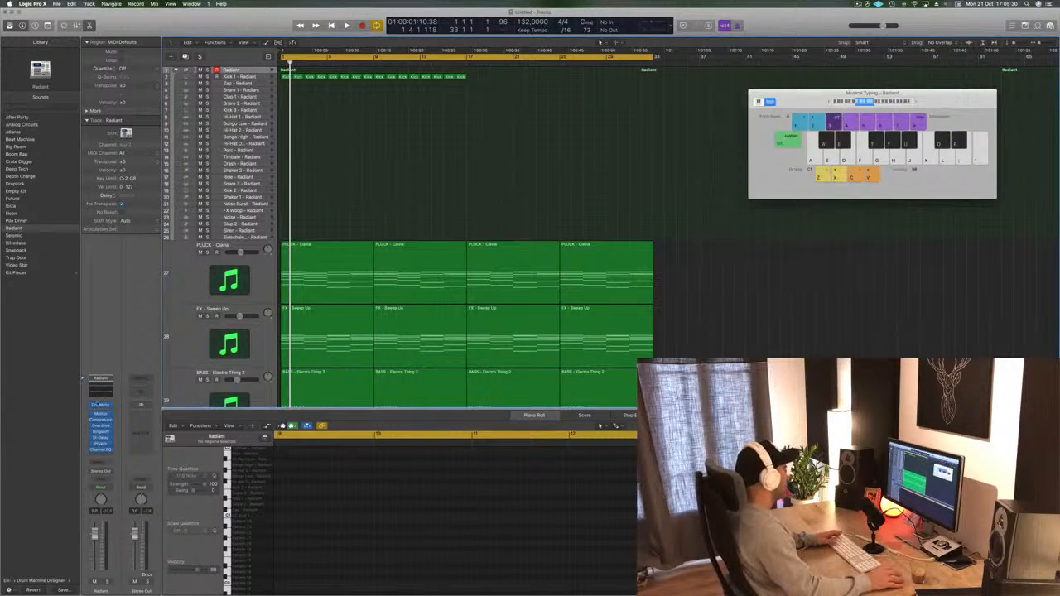
pyautogui.click(100, 405)
pyautogui.moveTo(835, 70); pyautogui.dragTo(848, 63)
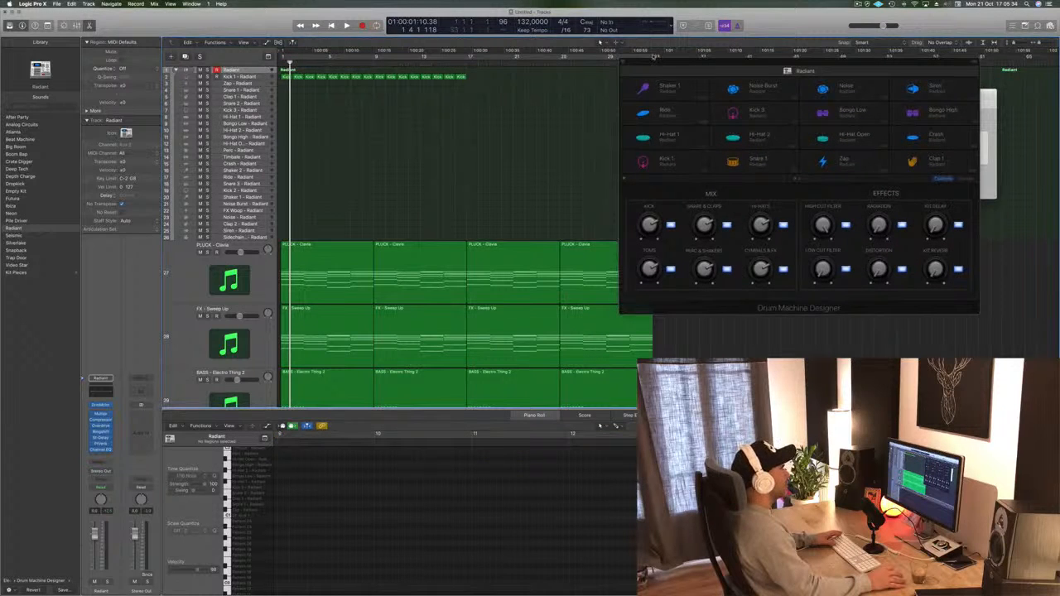
# - Shorten the cycle range to end at bar 17, where the kick regions end, and reposition the Drum Machine Designer window
pyautogui.click(651, 57)
pyautogui.moveTo(653, 56); pyautogui.dragTo(467, 79)
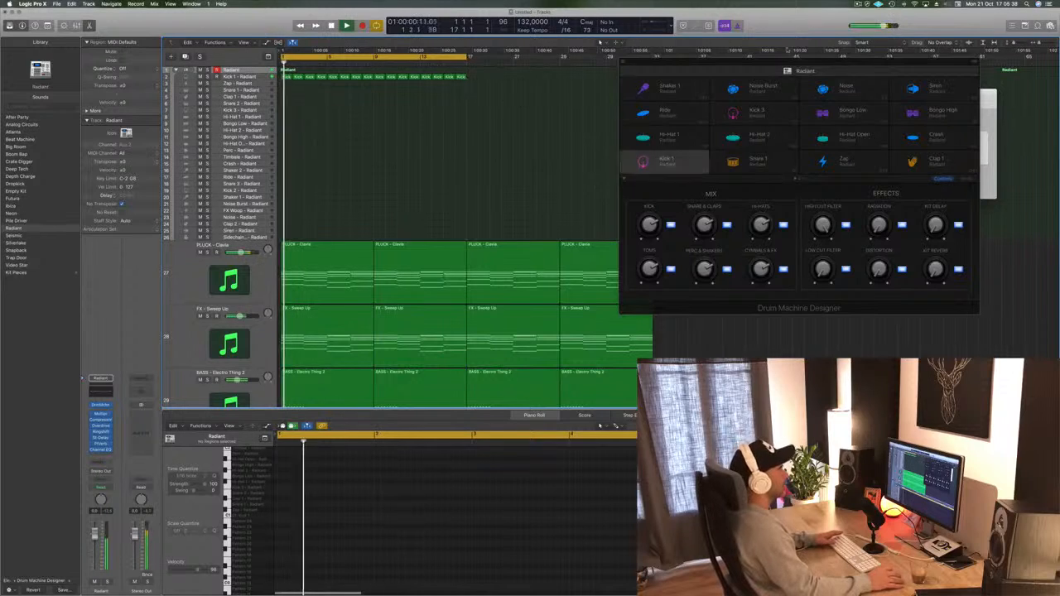
pyautogui.moveTo(812, 64); pyautogui.dragTo(724, 54)
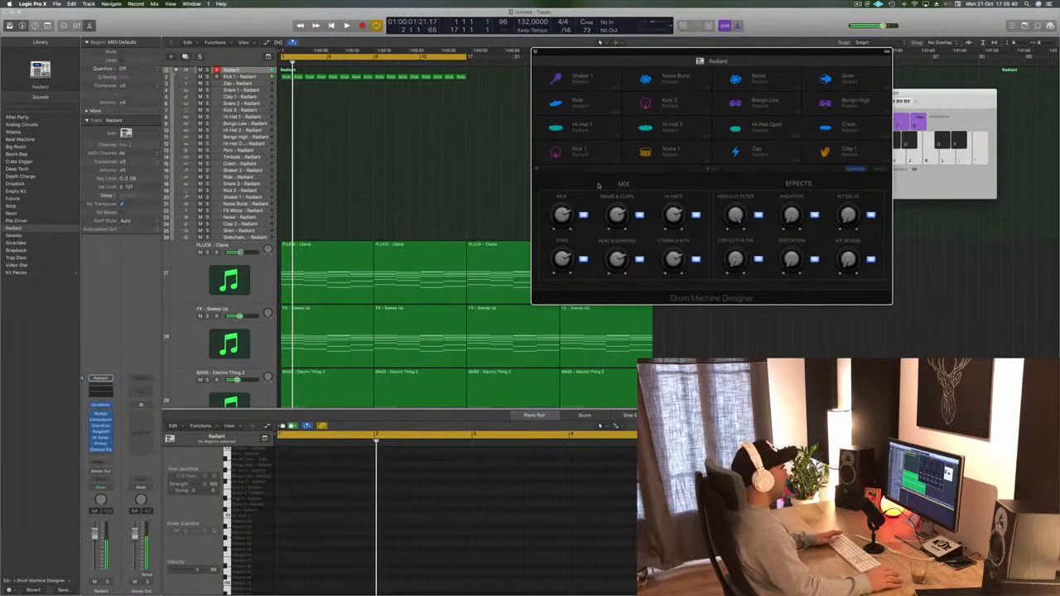
# - Examine the Kick 1 pad controls and the other drum pads during playback, and close Drum Machine Designer
pyautogui.click(589, 157)
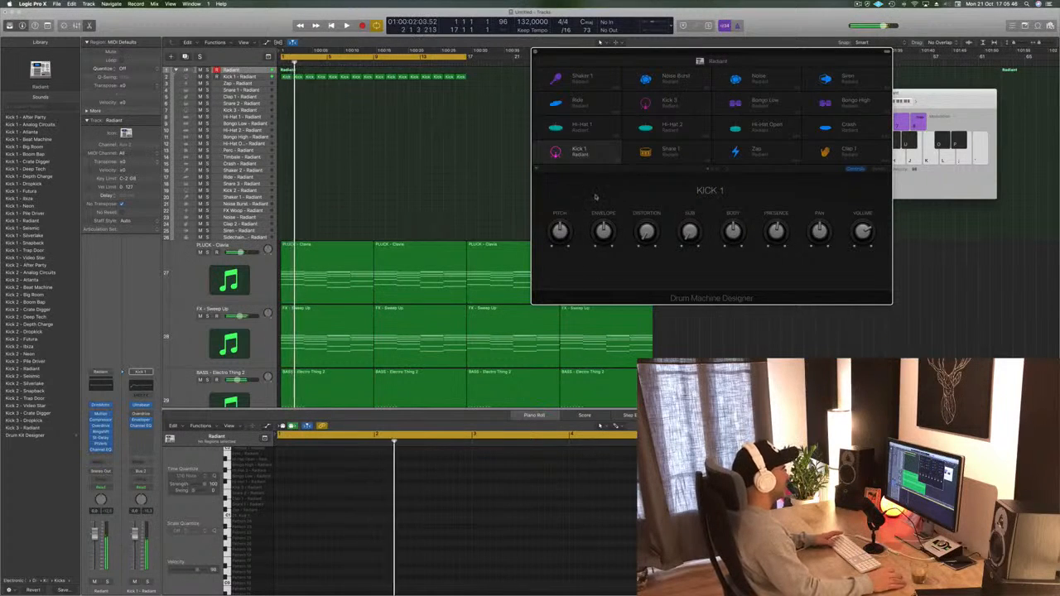
pyautogui.click(239, 76)
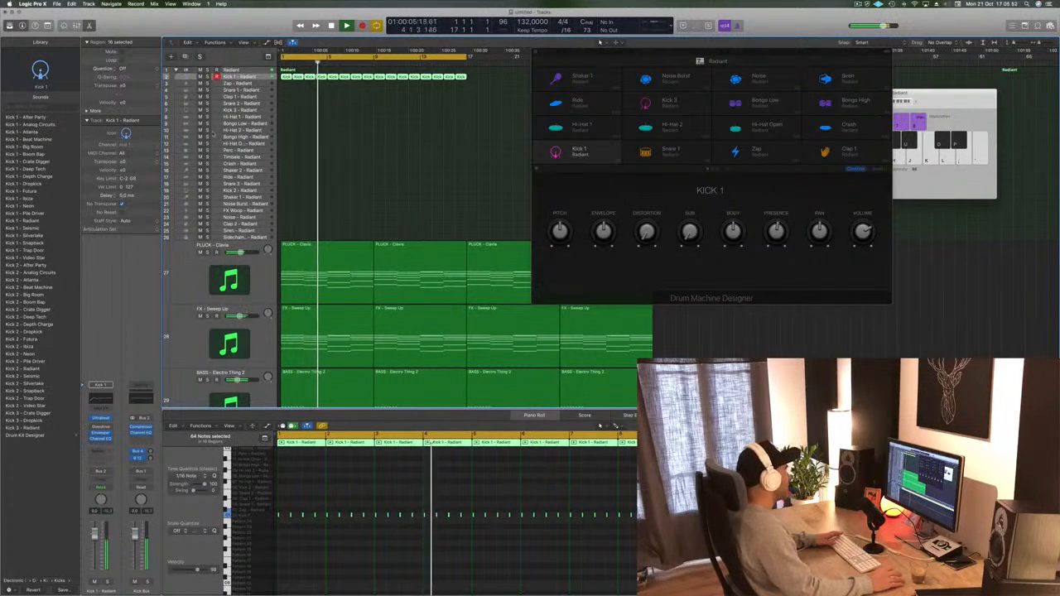
pyautogui.click(583, 156)
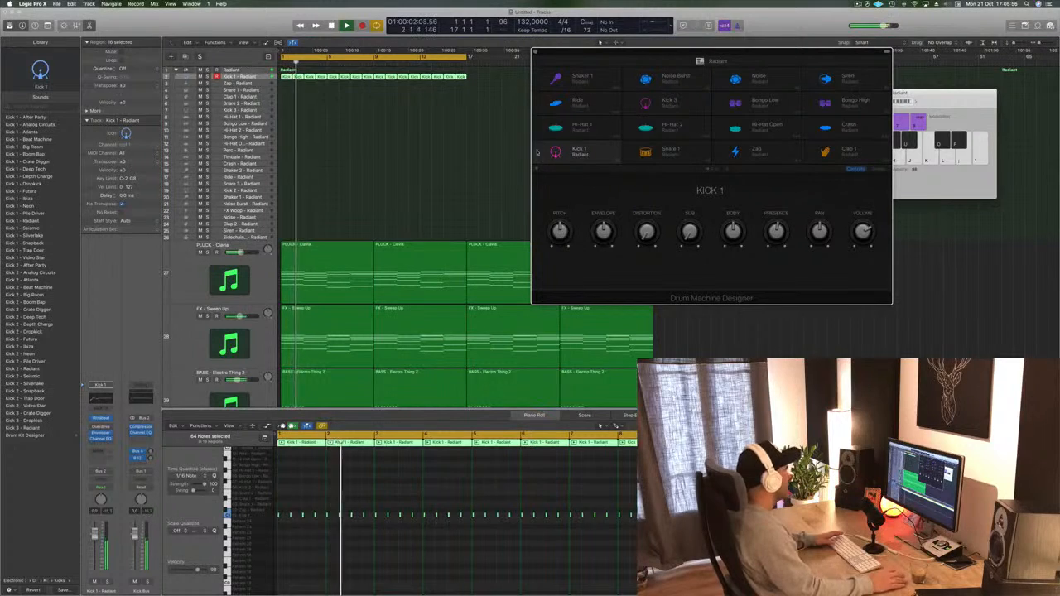
pyautogui.press('space')
pyautogui.click(321, 67)
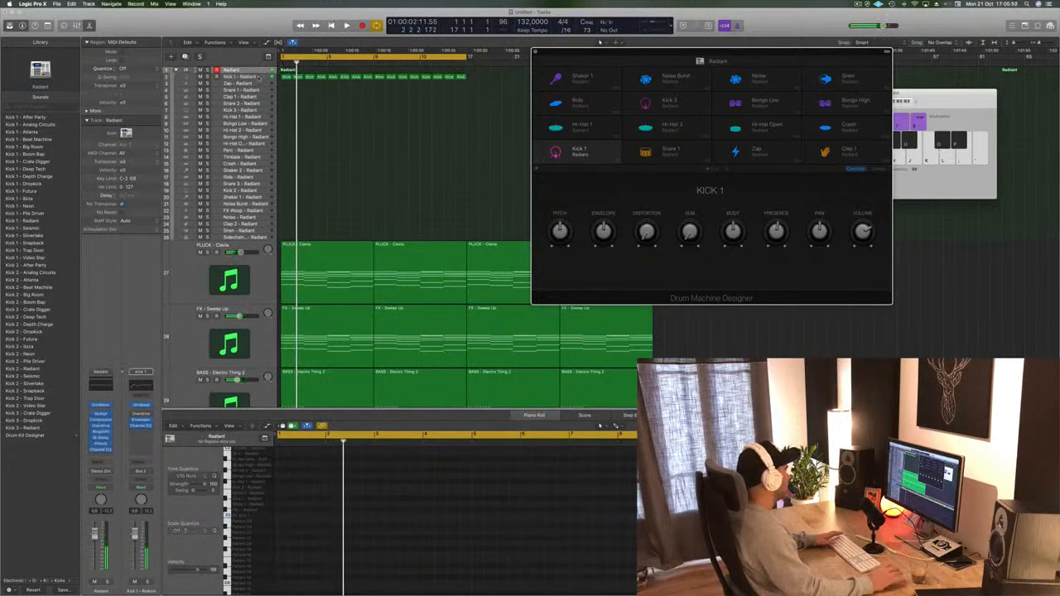
pyautogui.click(258, 77)
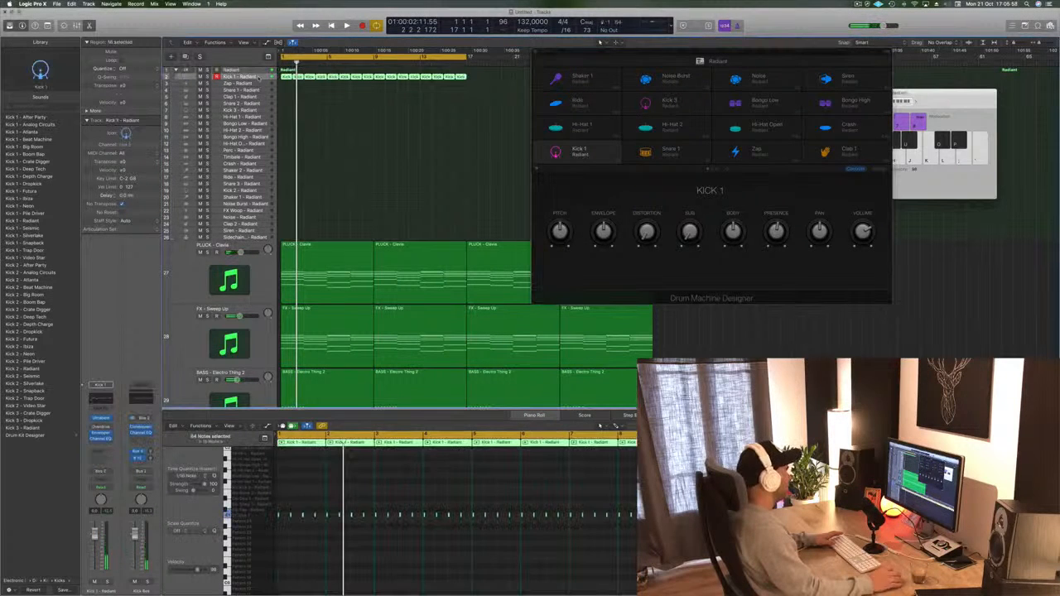
pyautogui.press('space')
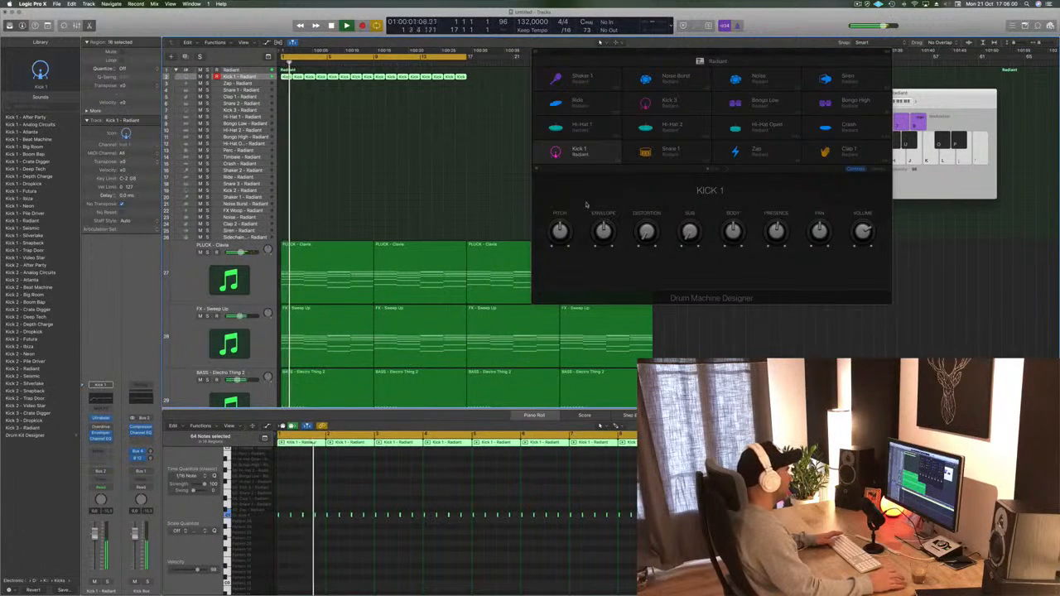
pyautogui.click(726, 171)
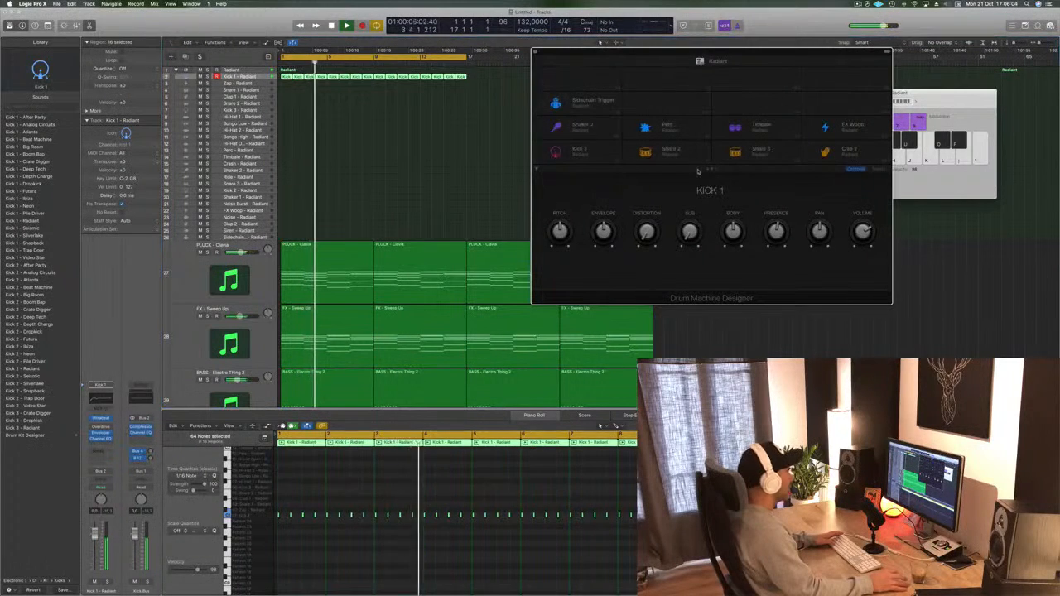
pyautogui.press('space')
pyautogui.click(536, 52)
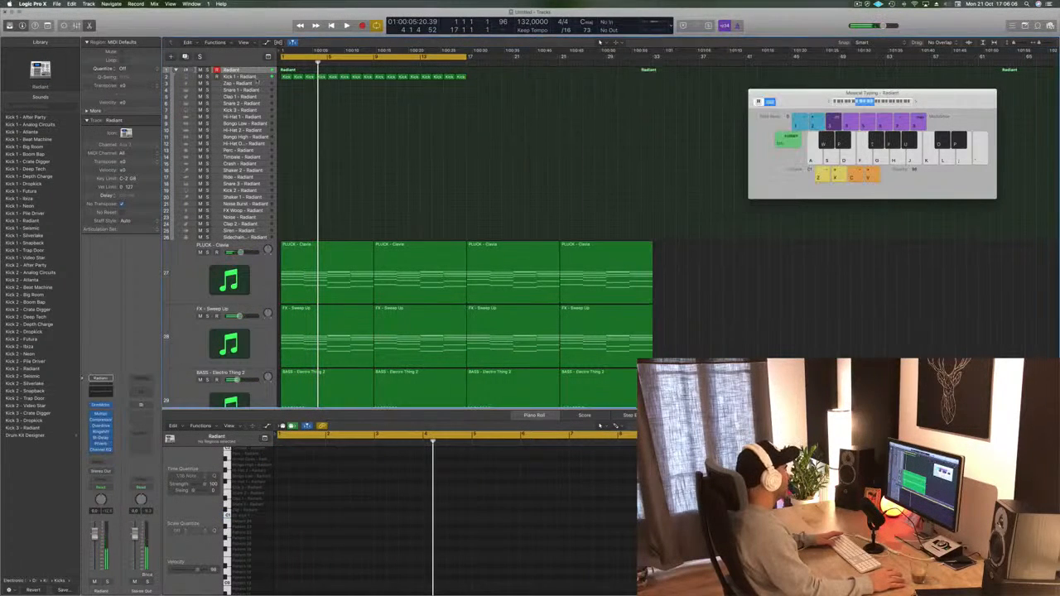
# - Enlarge the Radiant track's height to show its header controls and play the loop
pyautogui.click(259, 71)
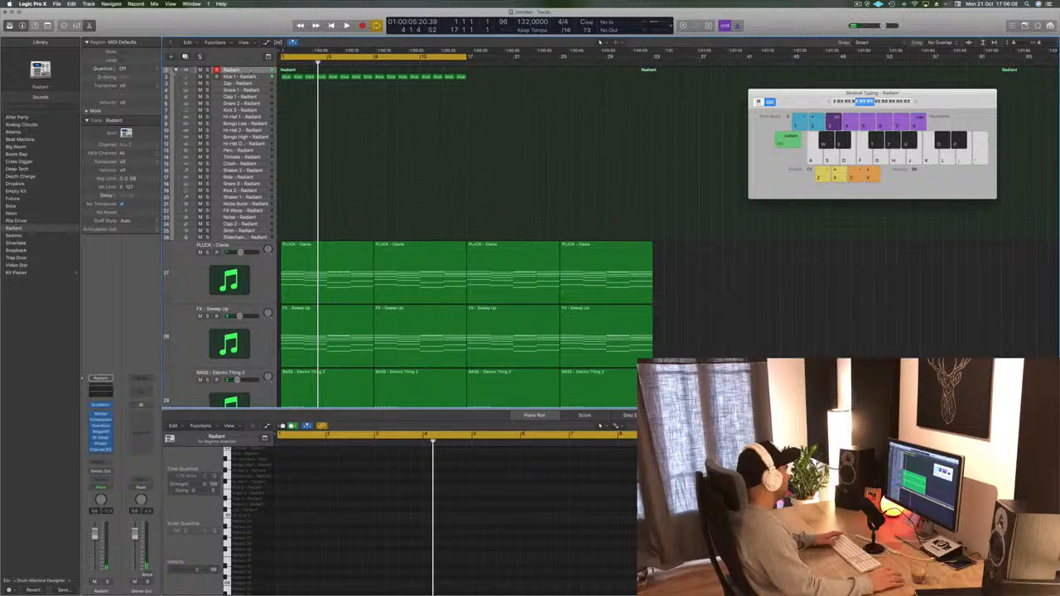
pyautogui.moveTo(188, 72); pyautogui.dragTo(188, 111)
pyautogui.press('space')
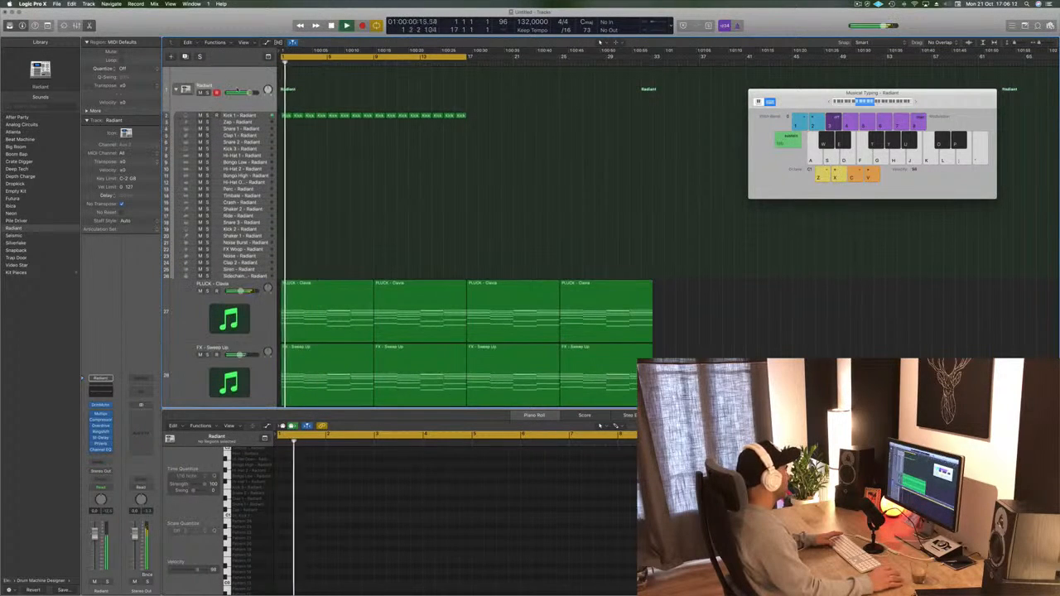
# - Select the Kick 1 track and raise its channel volume to 3.3 dB while playing the loop
pyautogui.click(258, 116)
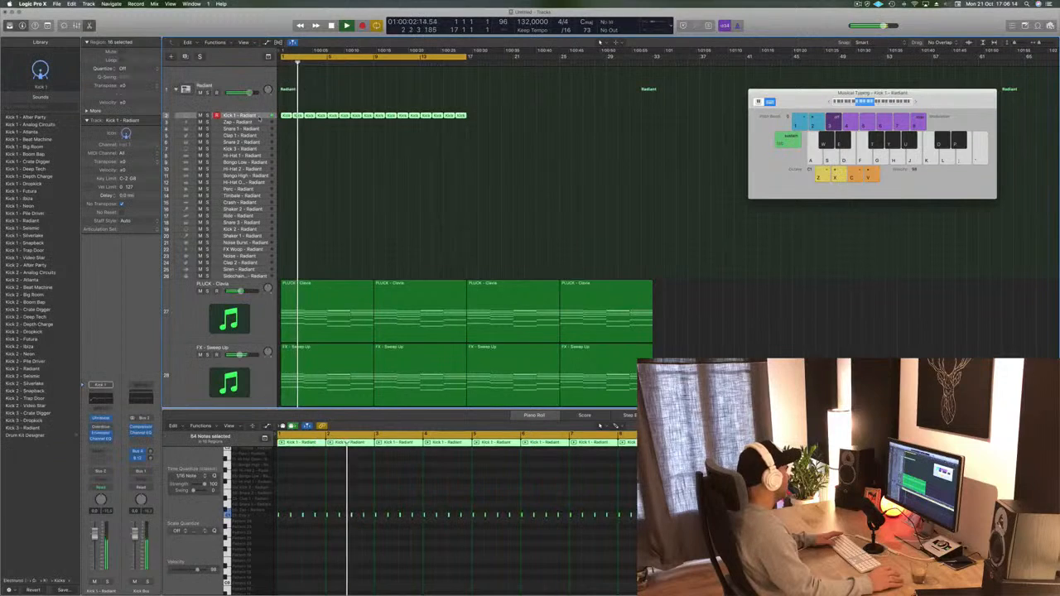
pyautogui.press('space')
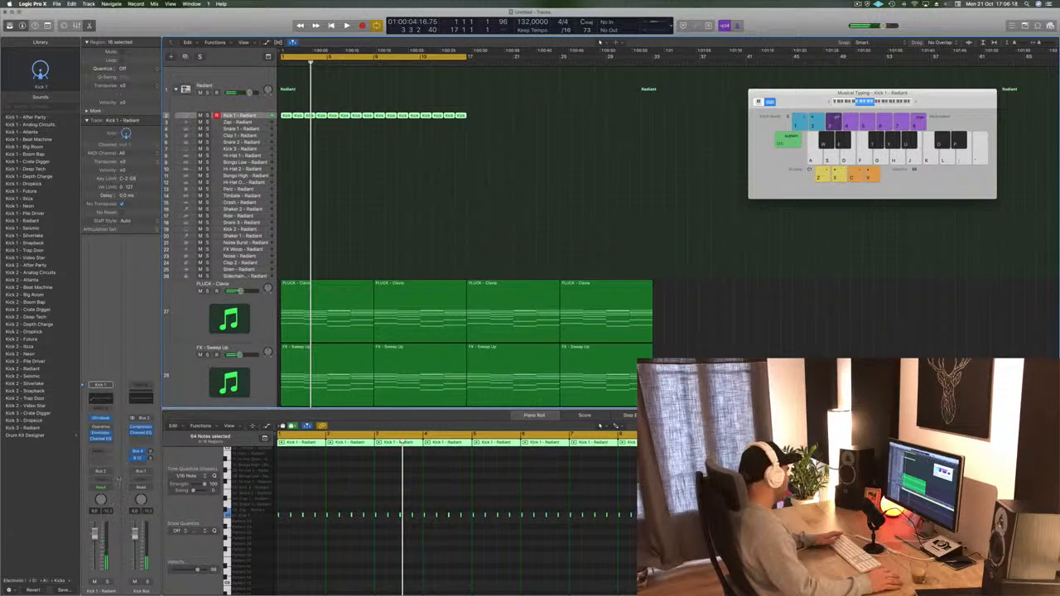
pyautogui.press('Return')
pyautogui.press('space')
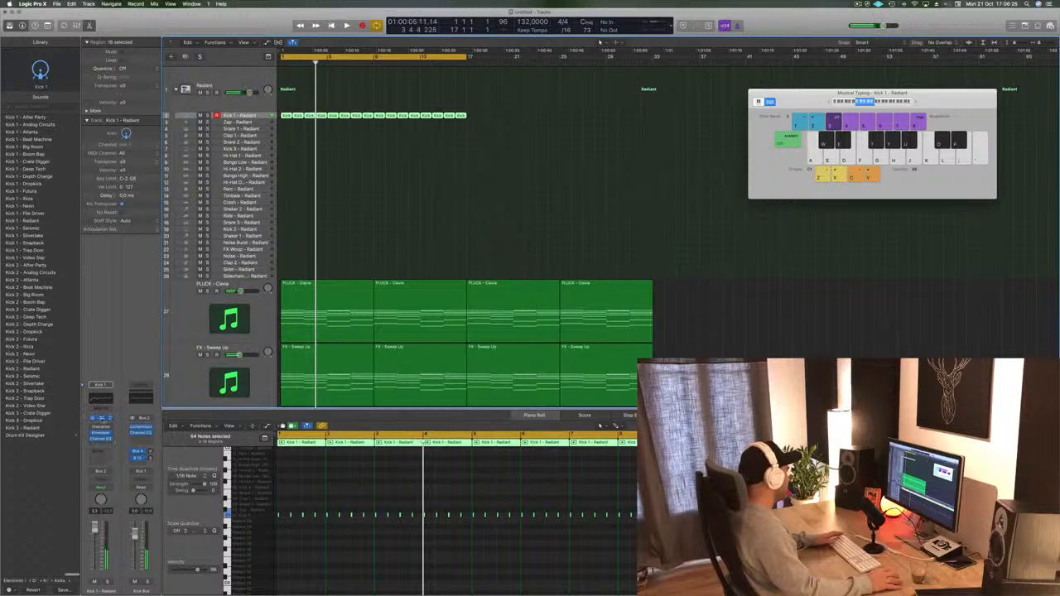
# - Open the Ultrabeat instrument on the Kick 1 channel, move its window clear of the track headers, and start playback
pyautogui.click(100, 419)
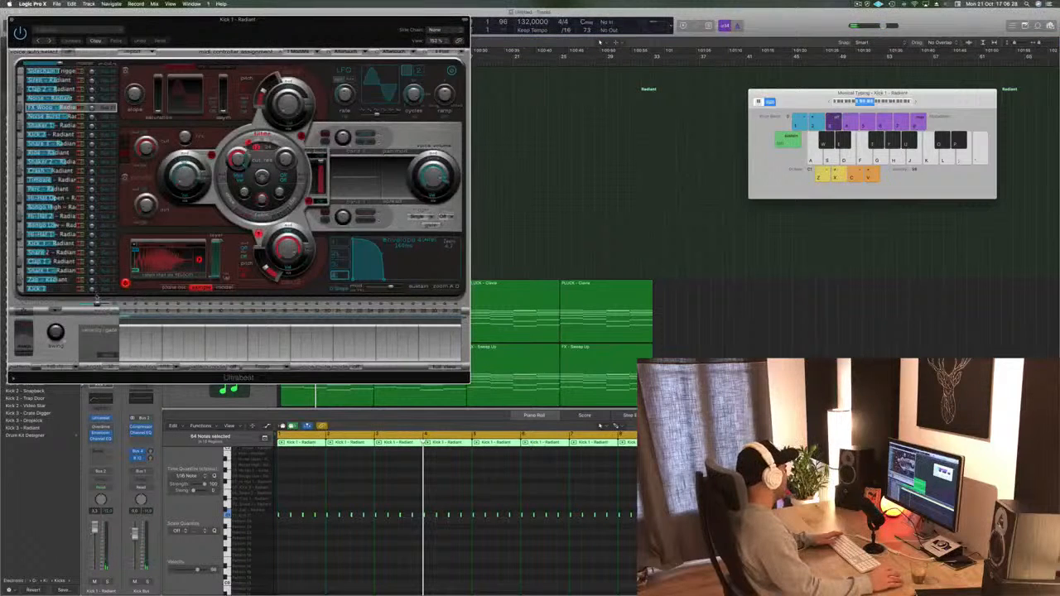
pyautogui.moveTo(373, 27); pyautogui.dragTo(727, 59)
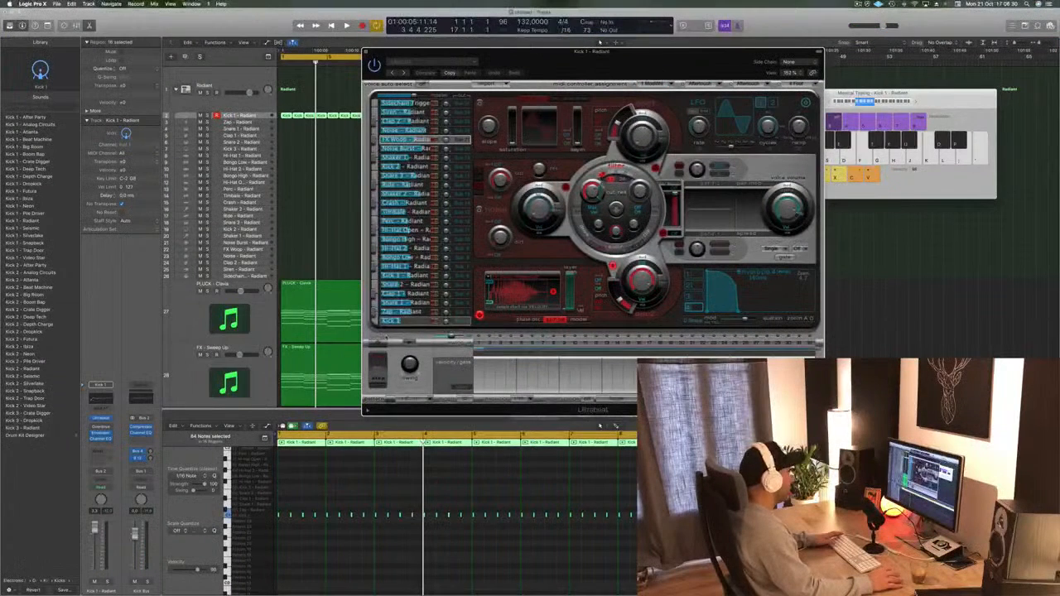
pyautogui.press('space')
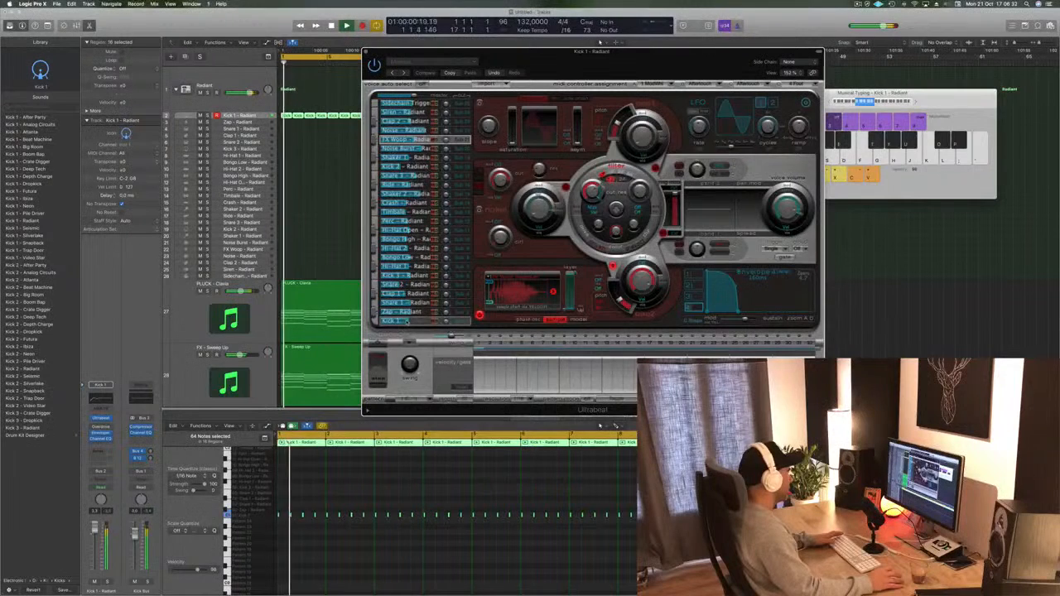
# - Lower the Kick 1 channel volume during playback, close the Ultrabeat window, and briefly replay the loop
pyautogui.moveTo(95, 527); pyautogui.dragTo(95, 531)
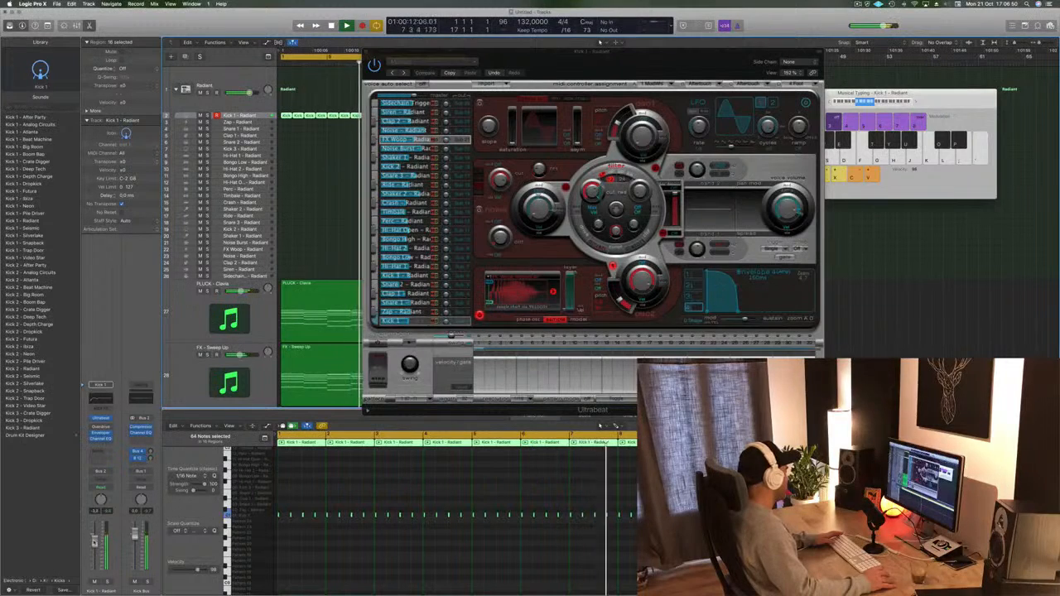
pyautogui.press('space')
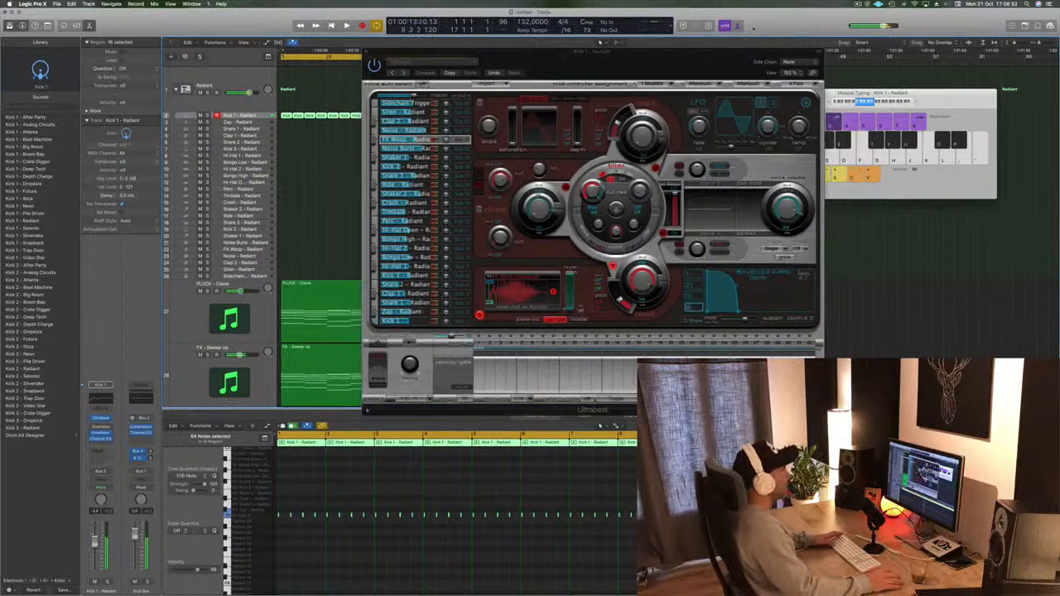
pyautogui.moveTo(689, 61); pyautogui.dragTo(839, 75)
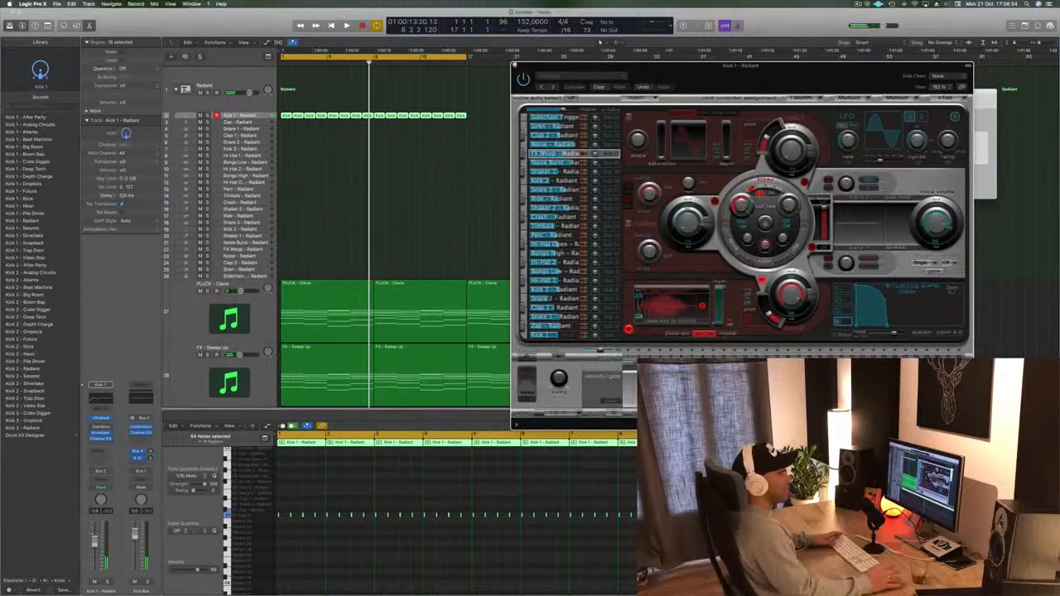
pyautogui.press('super+w')
pyautogui.press('space')
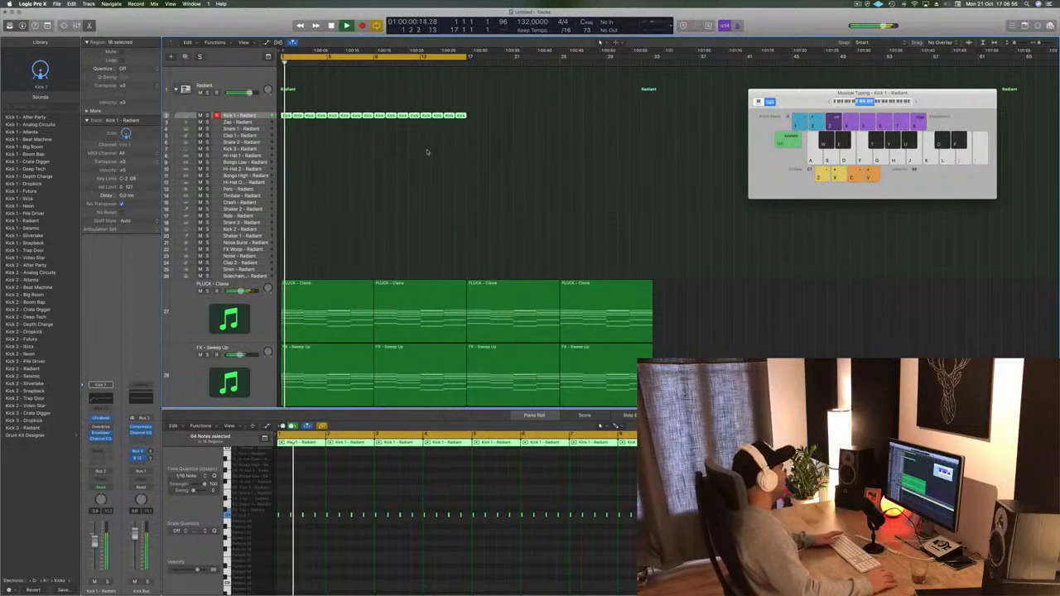
pyautogui.click(427, 152)
pyautogui.press('space')
# - Copy the first one-bar Kick 1 region onto the Snare 1 track
pyautogui.click(260, 117)
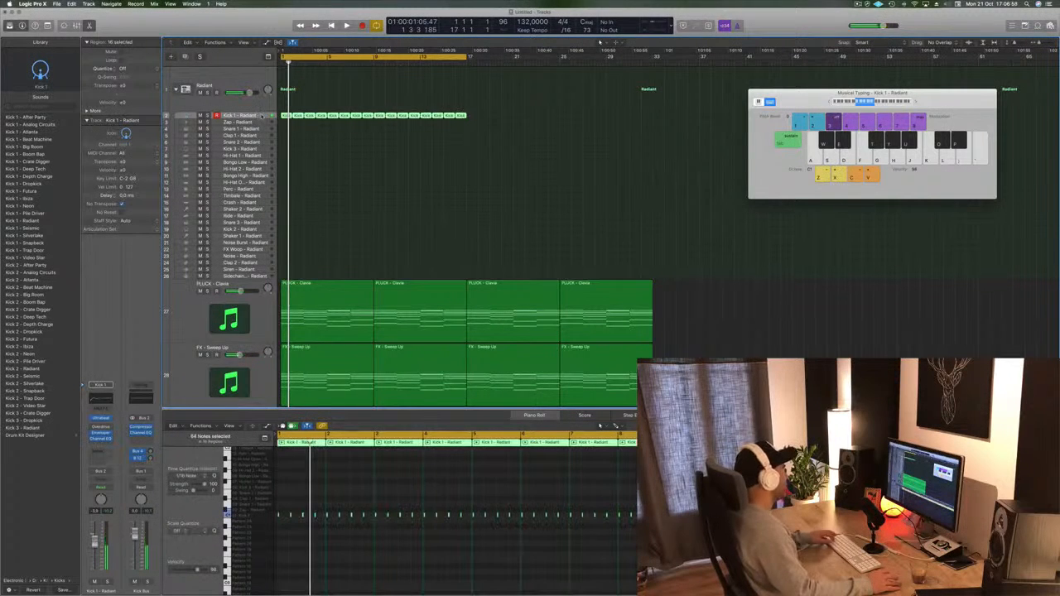
pyautogui.press('super+j')
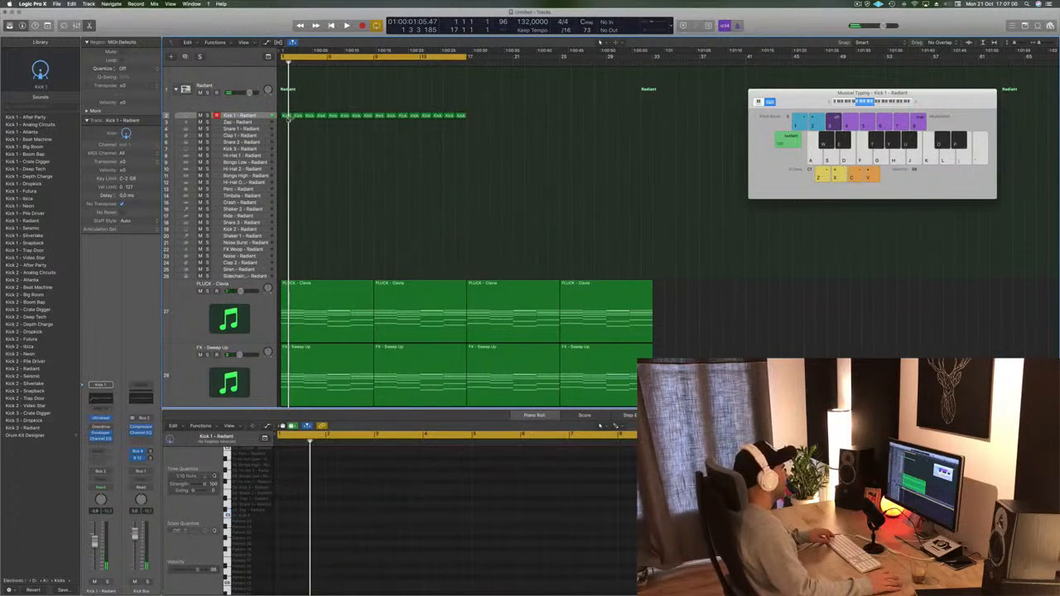
pyautogui.moveTo(285, 119); pyautogui.dragTo(287, 131)
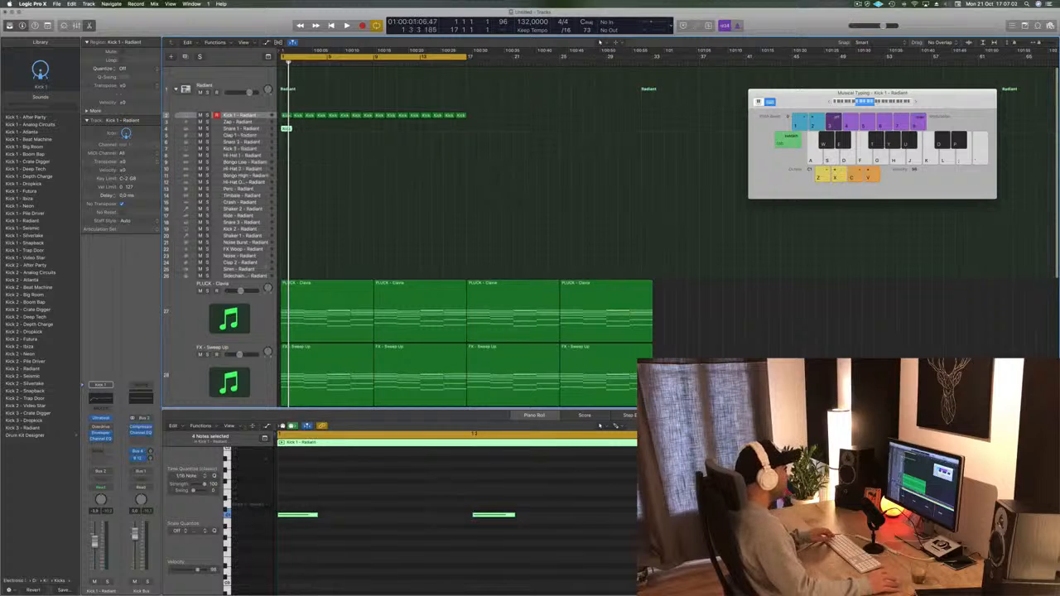
# - Select all four notes in the copied region and transpose them up to the Snare 1 pitch
pyautogui.scroll(-3, 364, 472)
pyautogui.moveTo(293, 503); pyautogui.dragTo(660, 561)
pyautogui.moveTo(298, 519); pyautogui.dragTo(356, 521)
pyautogui.hotkey('alt', 'Up')
pyautogui.hotkey('alt', 'Up')
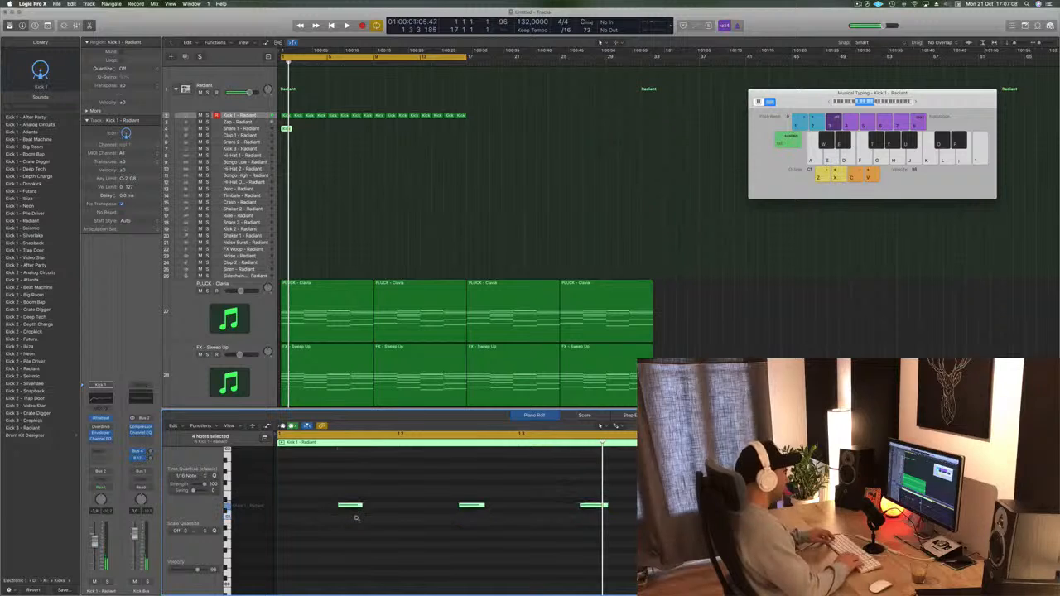
# - Reduce the snare pattern to two notes on beats 2 and 4, and repeat its region across all 16 bars
pyautogui.press('Delete')
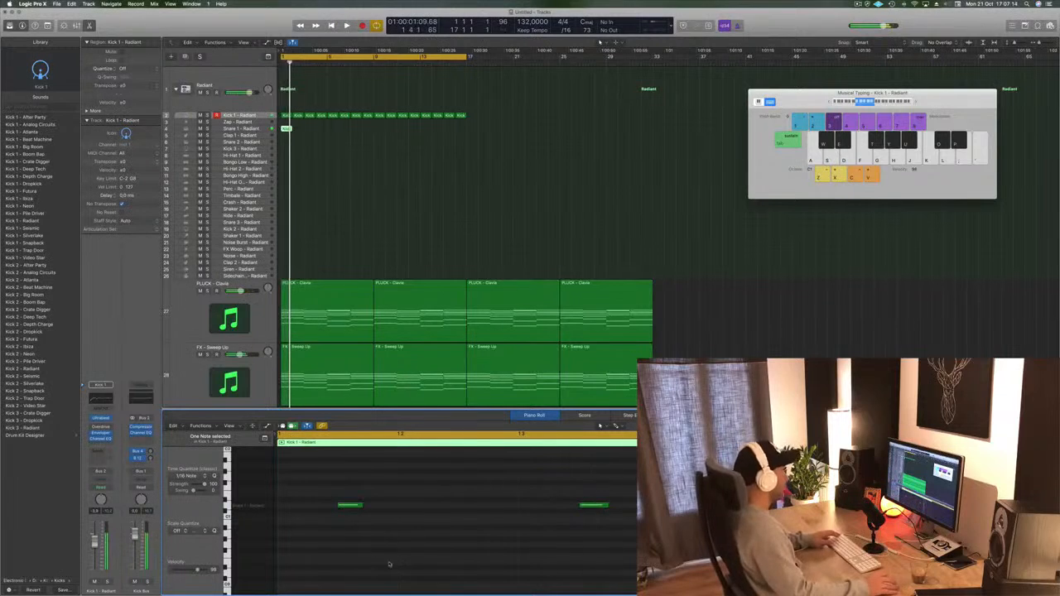
pyautogui.moveTo(346, 477); pyautogui.dragTo(626, 521)
pyautogui.moveTo(352, 507); pyautogui.dragTo(412, 508)
pyautogui.press('space')
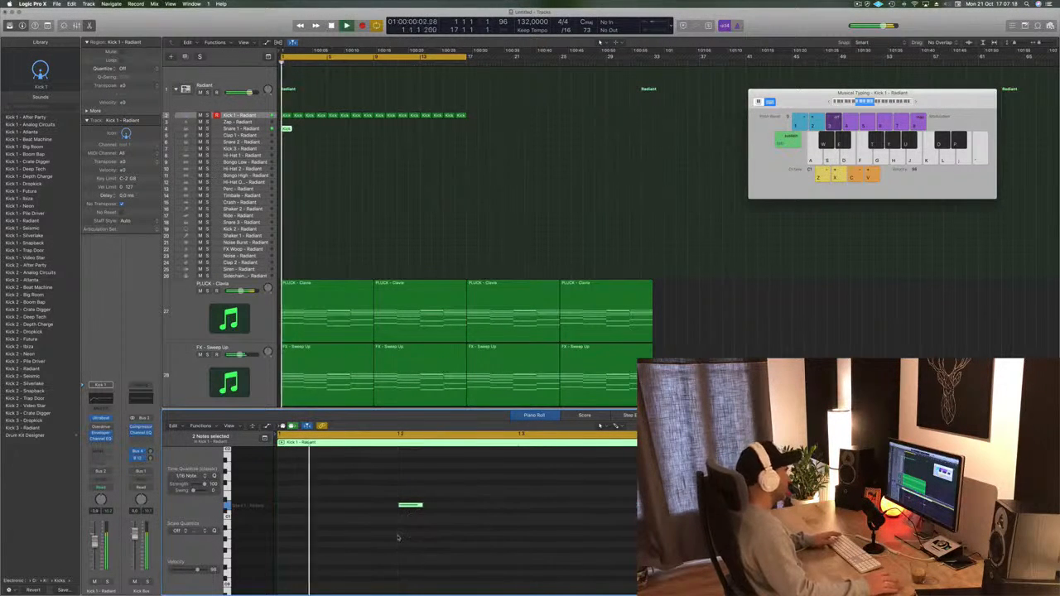
pyautogui.moveTo(285, 129); pyautogui.dragTo(377, 131)
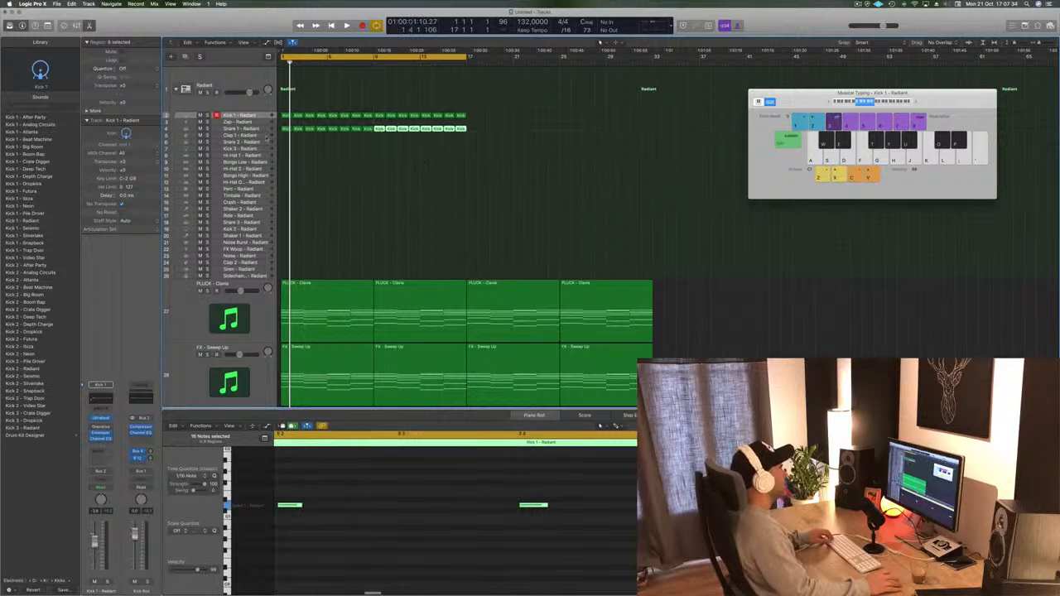
# - Copy the first Snare 1 region onto the Hi-Hat 1 track and raise its notes to the Hi-Hat 1 pitch
pyautogui.click(285, 130)
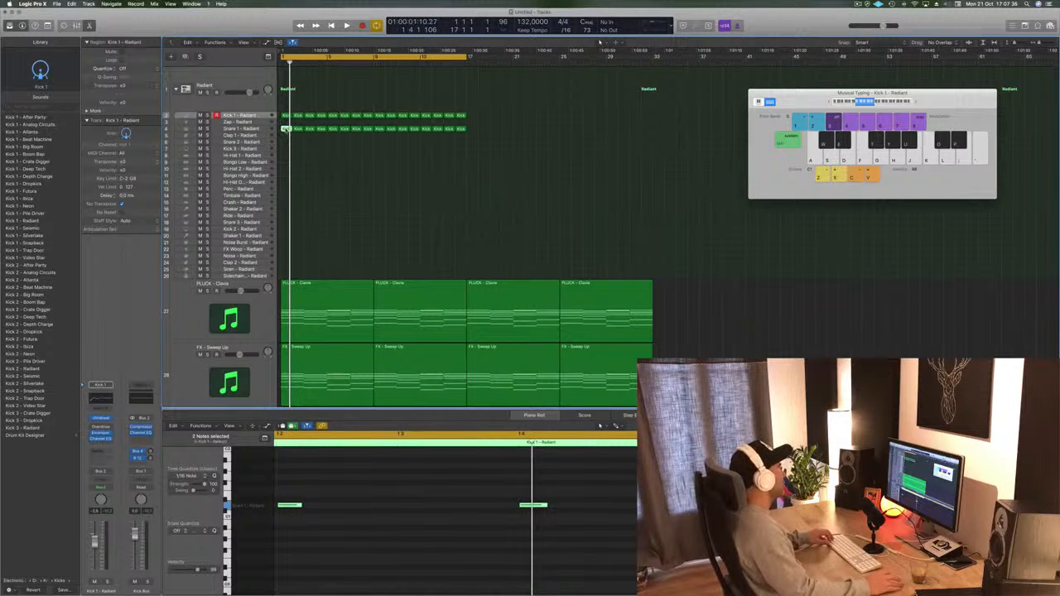
pyautogui.moveTo(285, 130); pyautogui.dragTo(286, 156)
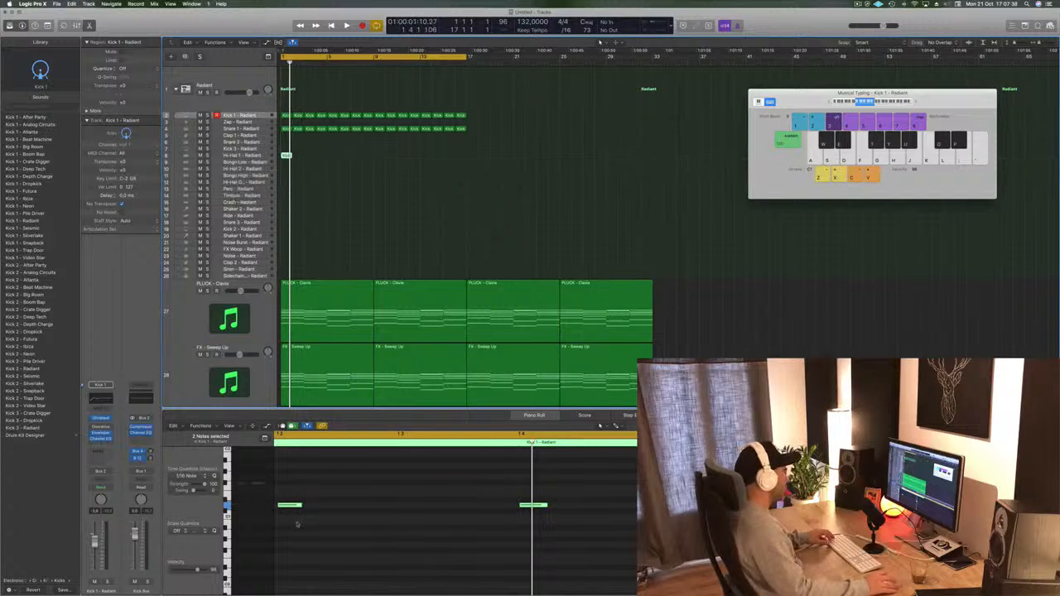
pyautogui.moveTo(588, 491); pyautogui.dragTo(282, 545)
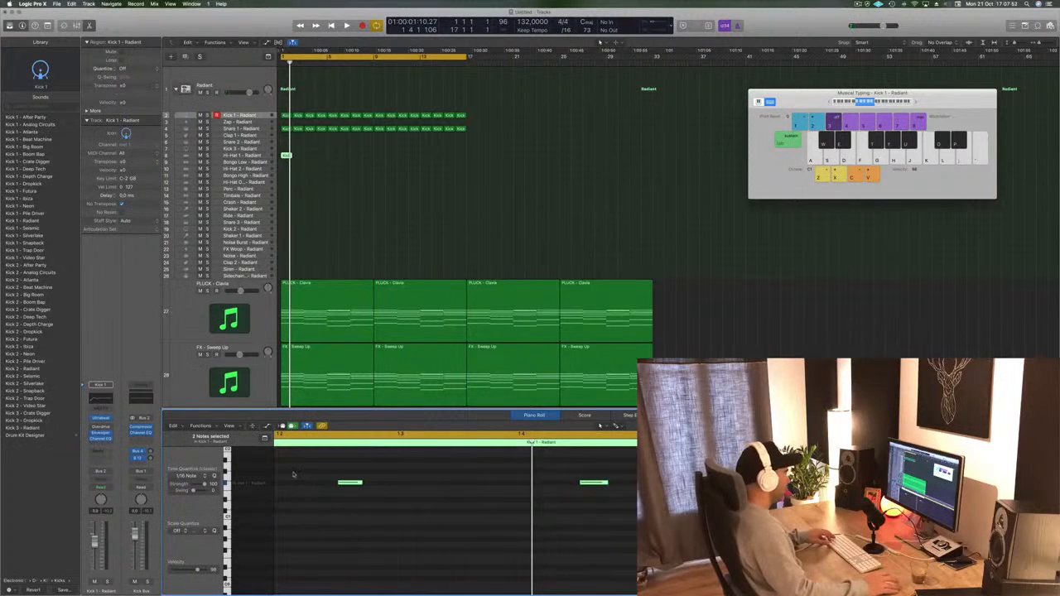
# - Place the two Hi-Hat 1 notes on the second and fourth sixteenths of beat 2 and audition the pattern
pyautogui.moveTo(351, 483); pyautogui.dragTo(466, 510)
pyautogui.moveTo(350, 484); pyautogui.dragTo(380, 484)
pyautogui.press('space')
pyautogui.press('space')
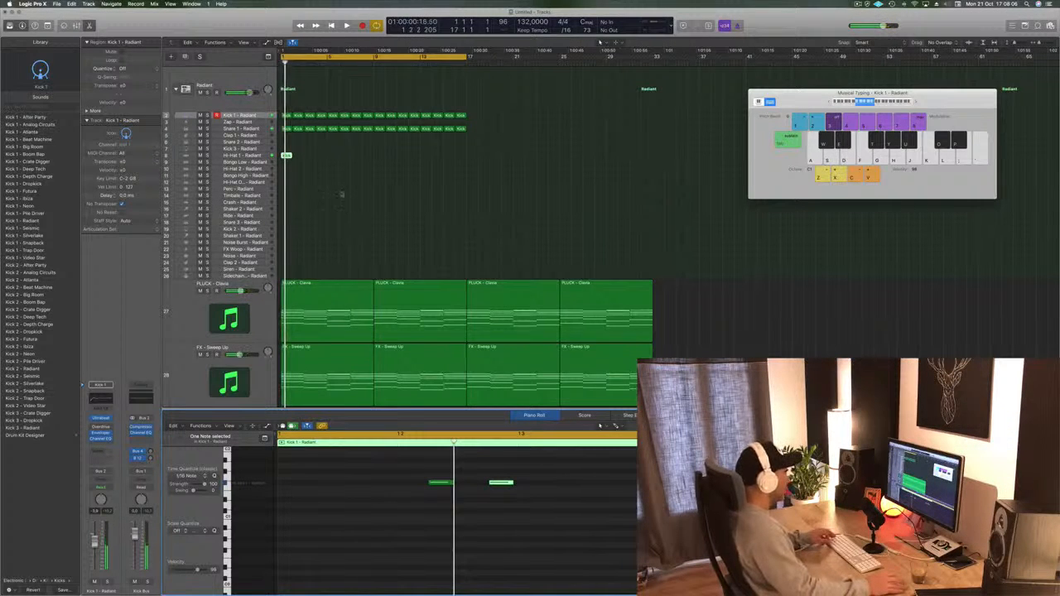
pyautogui.scroll(8, 345, 201)
pyautogui.scroll(2, 374, 567)
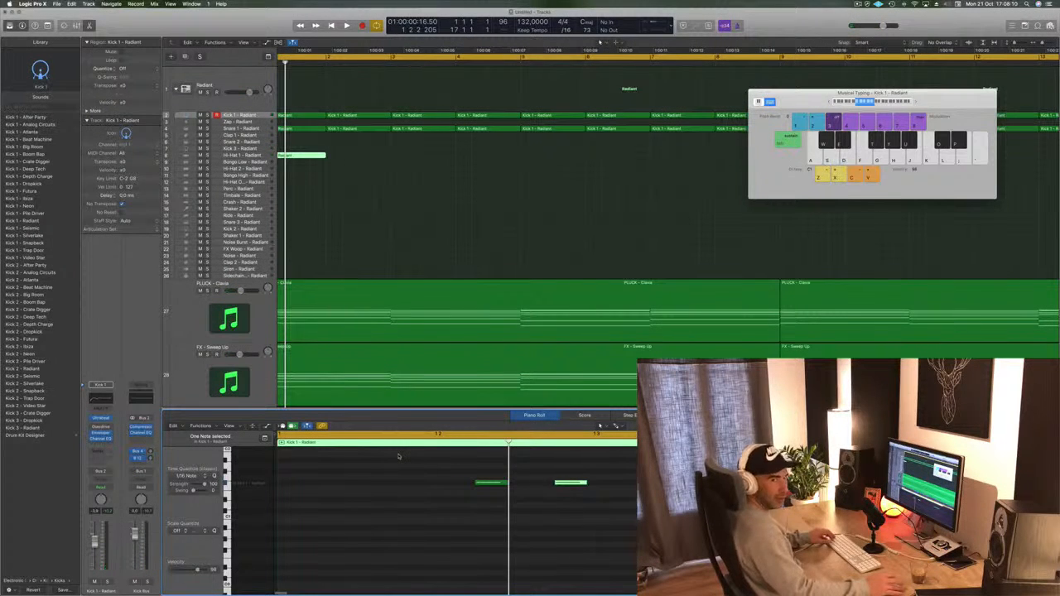
pyautogui.press('space')
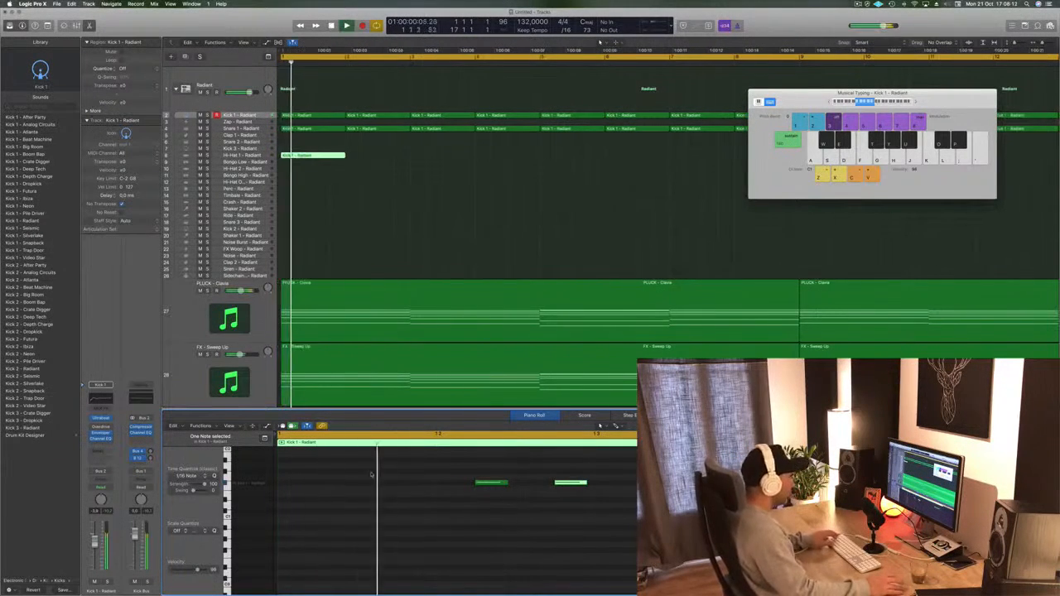
pyautogui.press('space')
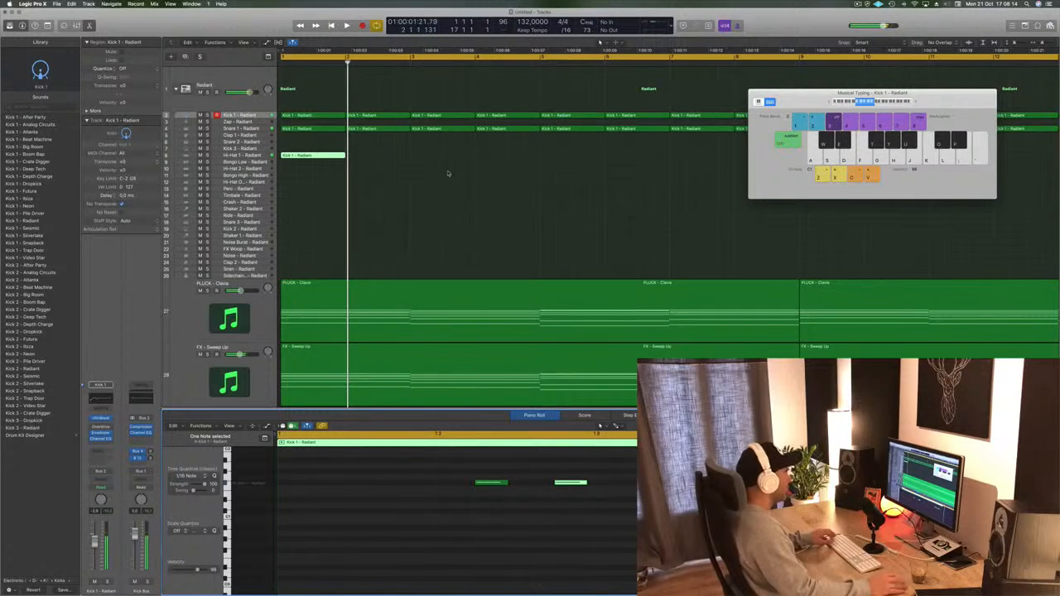
# - Repeat the one-bar Hi-Hat 1 region across all 16 bars and play the result
pyautogui.moveTo(313, 157); pyautogui.dragTo(389, 157)
pyautogui.keyDown('shift'); pyautogui.click(317, 156); pyautogui.keyUp('shift')
pyautogui.moveTo(319, 156); pyautogui.dragTo(453, 158)
pyautogui.scroll(-5, 441, 188)
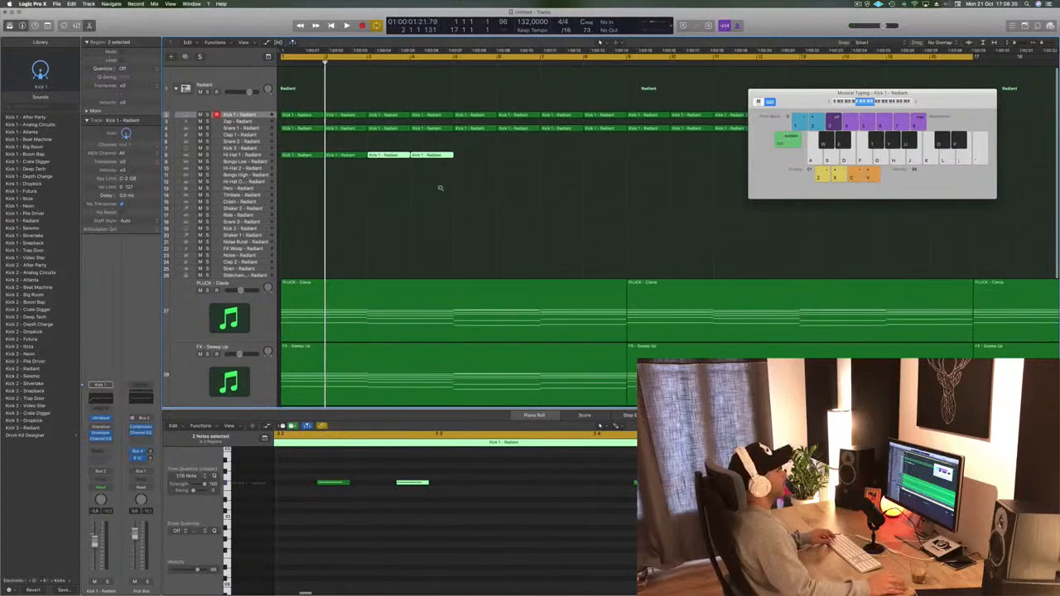
pyautogui.scroll(-3, 441, 188)
pyautogui.moveTo(373, 159)
pyautogui.mouseDown()
pyautogui.moveTo(289, 157)
pyautogui.moveTo(362, 159)
pyautogui.mouseUp()
pyautogui.moveTo(456, 148); pyautogui.dragTo(284, 163)
pyautogui.moveTo(288, 156); pyautogui.dragTo(434, 157)
pyautogui.press('space')
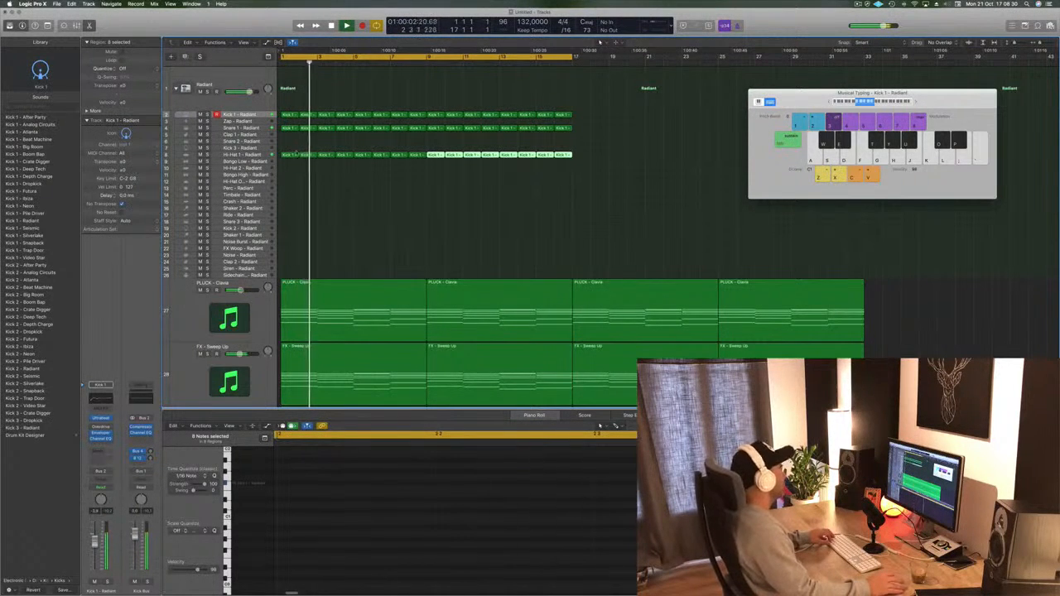
pyautogui.press('space')
# - Copy the first Hi-Hat 1 region onto the Hi-Hat 2 track
pyautogui.moveTo(290, 155); pyautogui.dragTo(289, 169)
pyautogui.click(289, 190)
pyautogui.click(289, 169)
# - Duplicate notes in the Hi-Hat 2 region to give it four hits
pyautogui.click(331, 474)
pyautogui.moveTo(333, 484); pyautogui.dragTo(529, 482)
pyautogui.keyDown('ctrl'); pyautogui.keyDown('alt'); pyautogui.click(505, 512); pyautogui.keyUp('alt'); pyautogui.keyUp('ctrl')
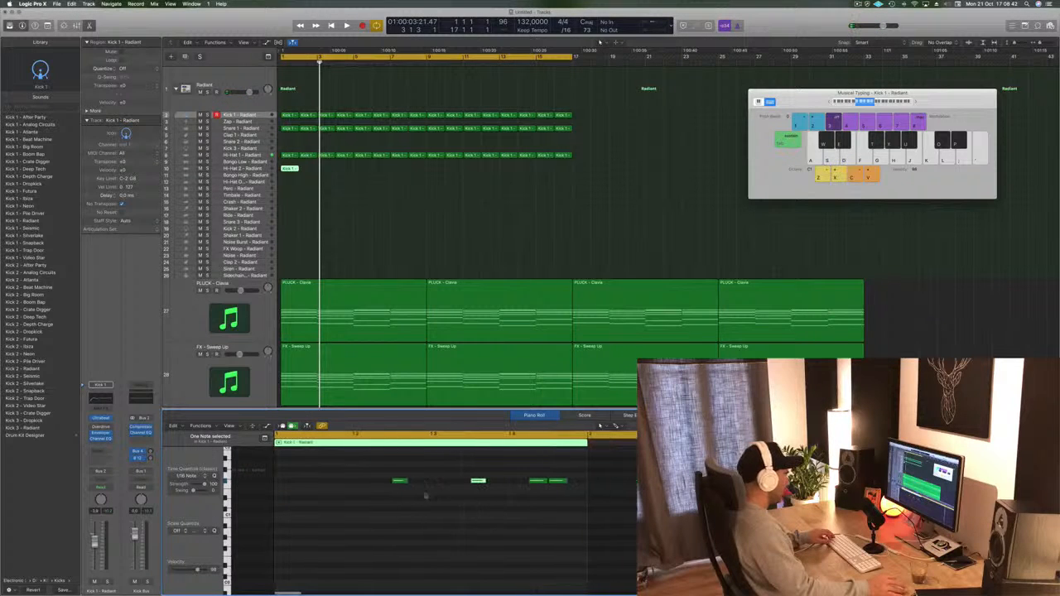
# - Spread the four Hi-Hat 2 notes onto the off-beat eighth of each beat and play the pattern
pyautogui.moveTo(400, 481); pyautogui.dragTo(321, 478)
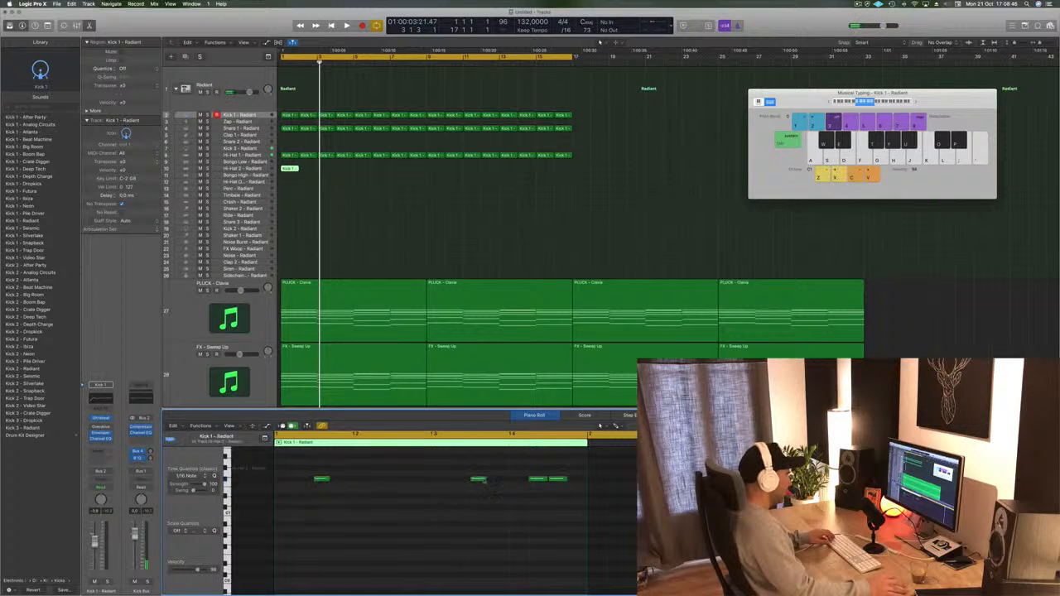
pyautogui.moveTo(469, 482); pyautogui.dragTo(379, 481)
pyautogui.moveTo(535, 475); pyautogui.dragTo(480, 474)
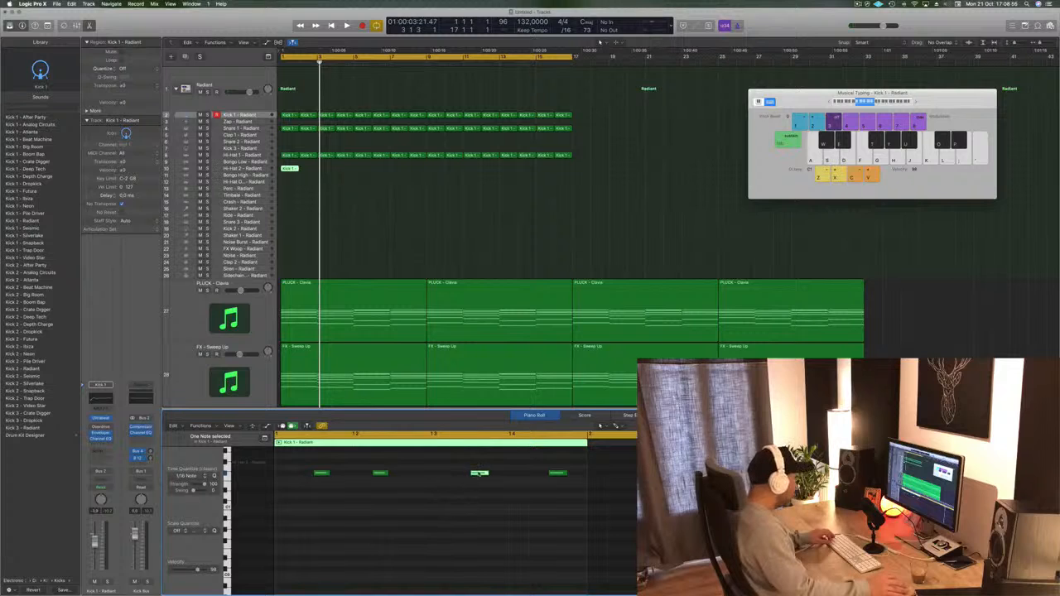
pyautogui.click(289, 169)
pyautogui.click(291, 179)
pyautogui.click(291, 168)
pyautogui.scroll(4, 302, 474)
pyautogui.hscroll(-3, 323, 481)
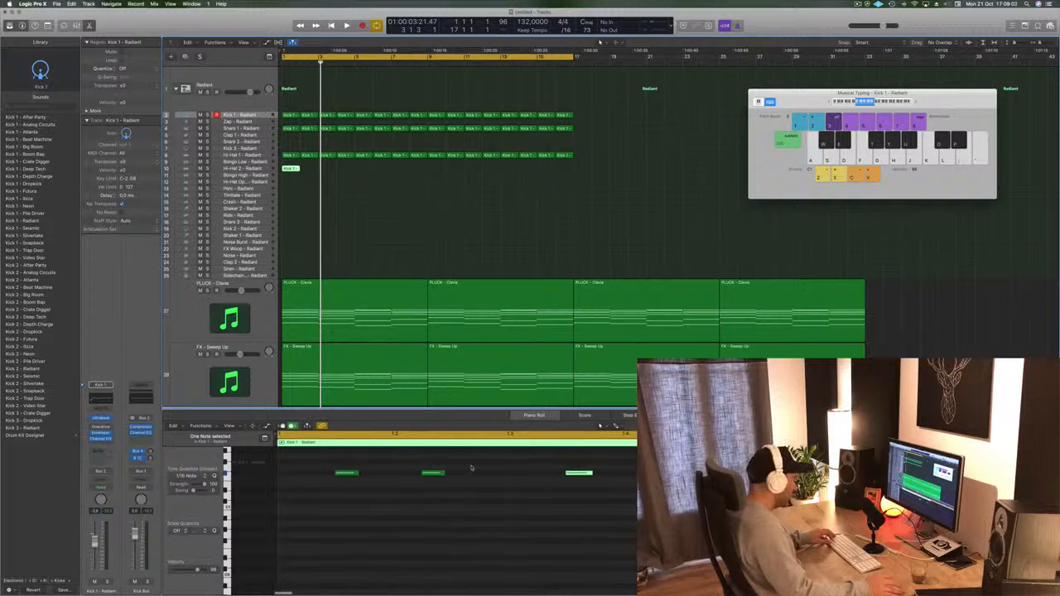
pyautogui.moveTo(431, 474); pyautogui.dragTo(462, 475)
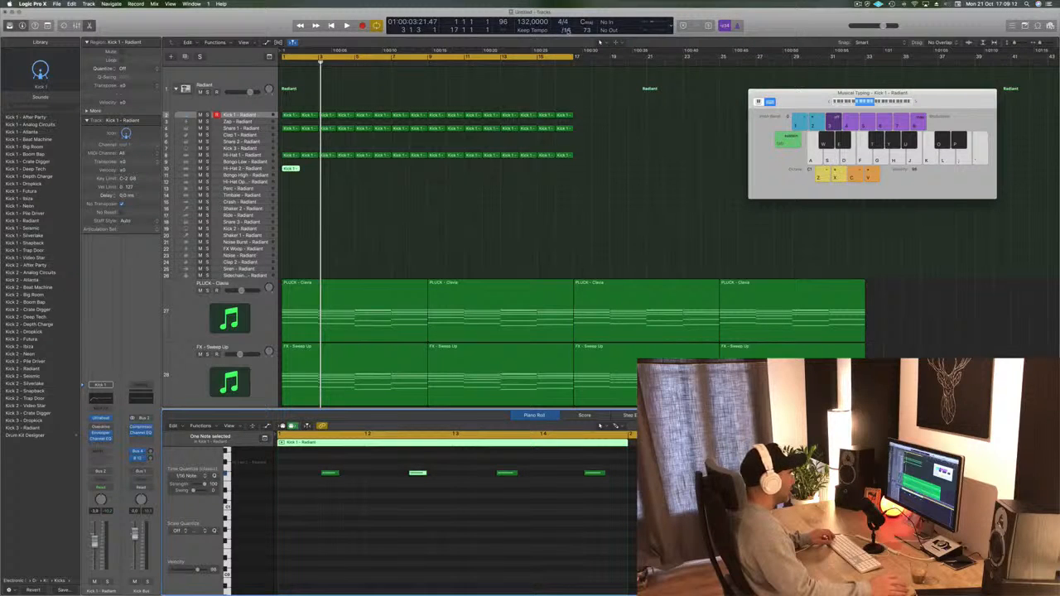
pyautogui.click(476, 212)
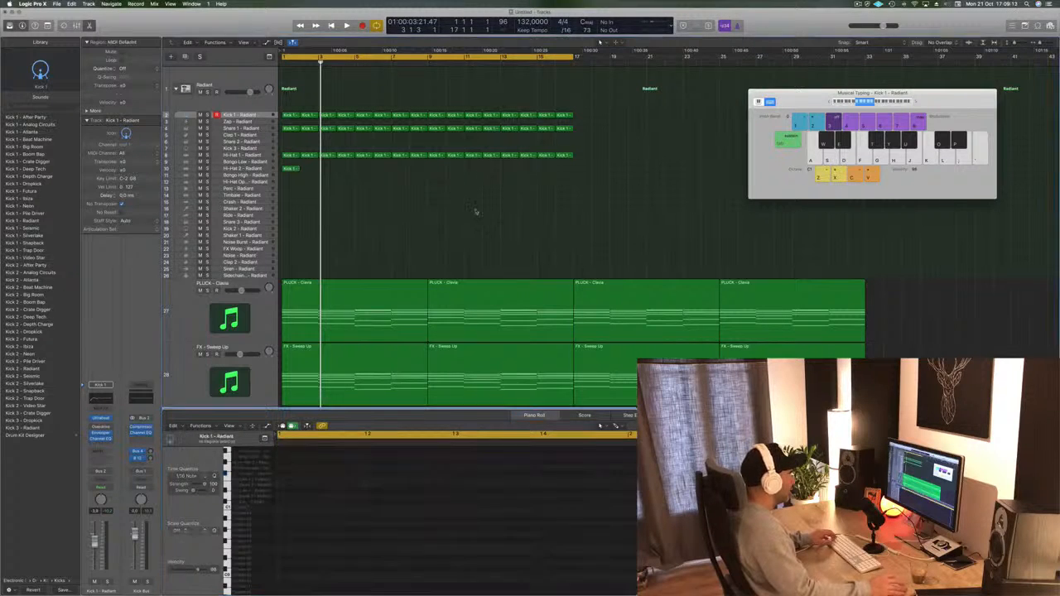
pyautogui.click(289, 169)
pyautogui.press('space')
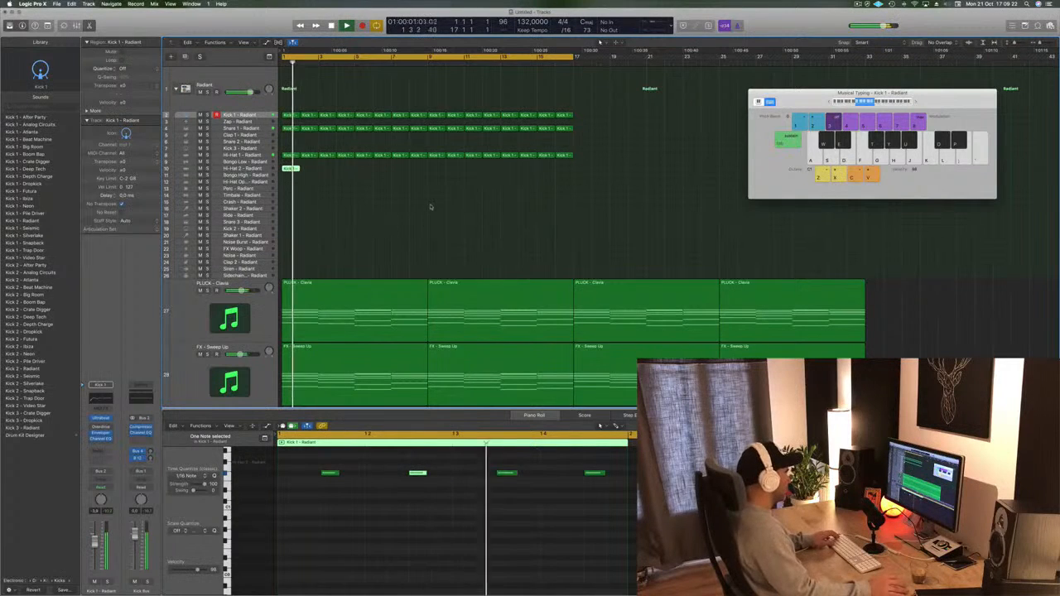
# - Repeat the one-bar Hi-Hat 2 region across all 16 bars and play the loop from the start
pyautogui.moveTo(292, 169); pyautogui.dragTo(348, 172)
pyautogui.moveTo(363, 172)
pyautogui.mouseDown()
pyautogui.moveTo(290, 170)
pyautogui.moveTo(362, 171)
pyautogui.mouseUp()
pyautogui.moveTo(445, 172)
pyautogui.mouseDown()
pyautogui.moveTo(291, 170)
pyautogui.moveTo(437, 174)
pyautogui.mouseUp()
pyautogui.press('space')
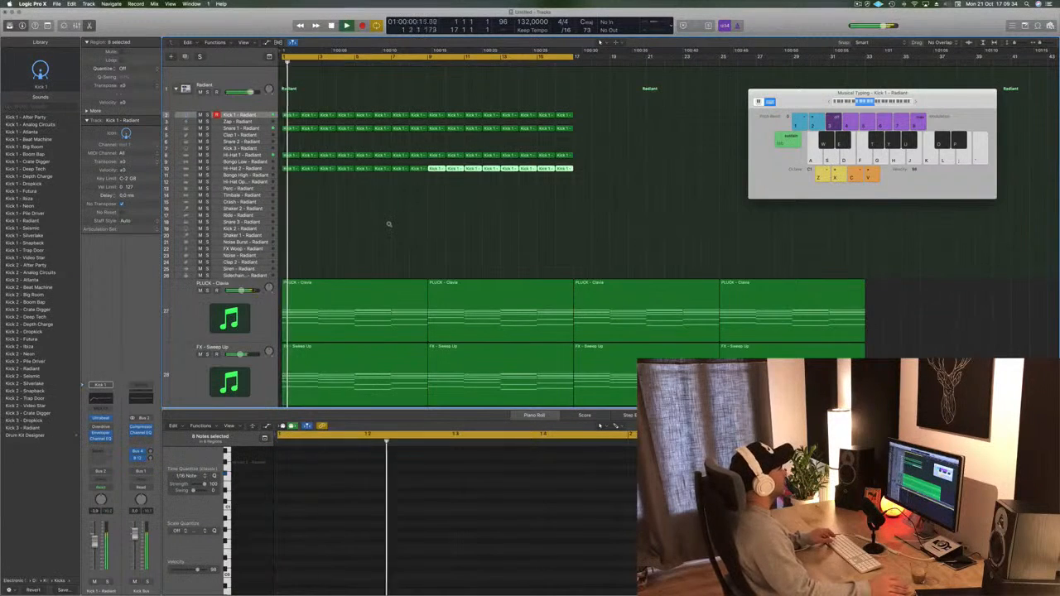
pyautogui.hscroll(2, 390, 225)
pyautogui.hscroll(1, 389, 222)
pyautogui.hscroll(-3, 388, 215)
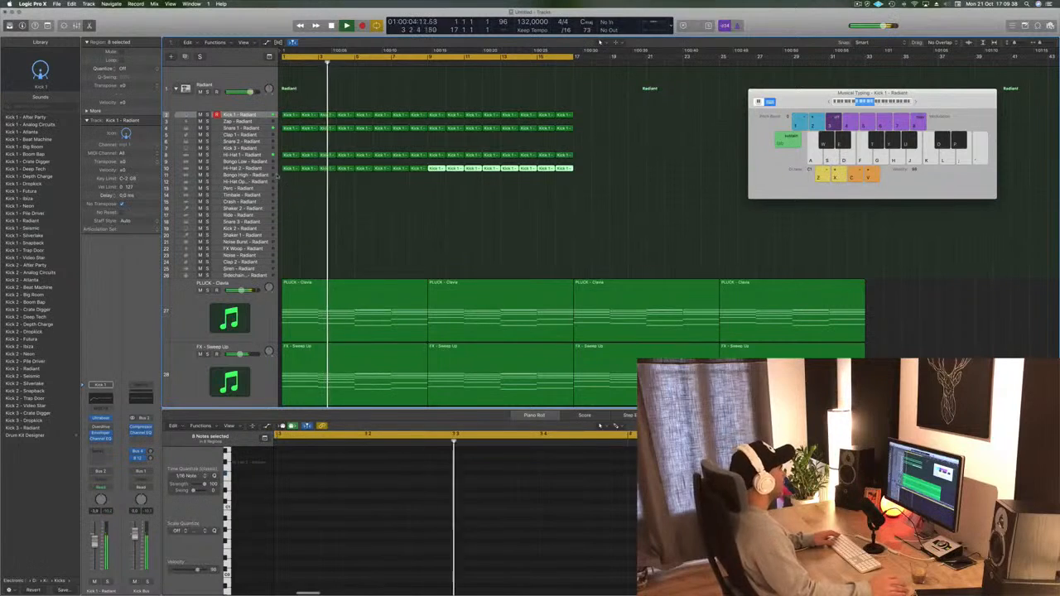
pyautogui.press('space')
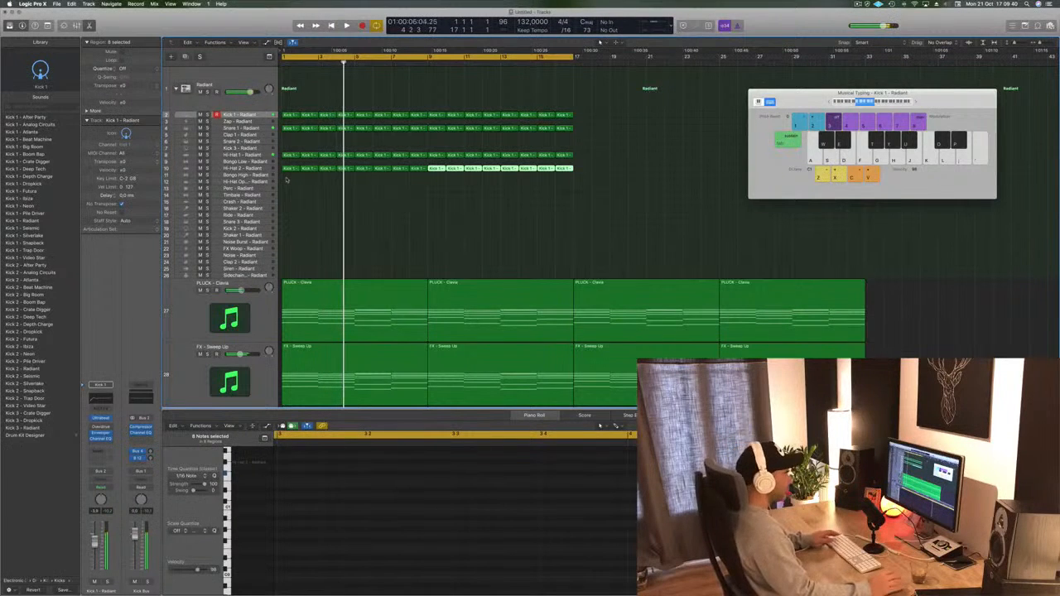
pyautogui.press('Return')
pyautogui.press('space')
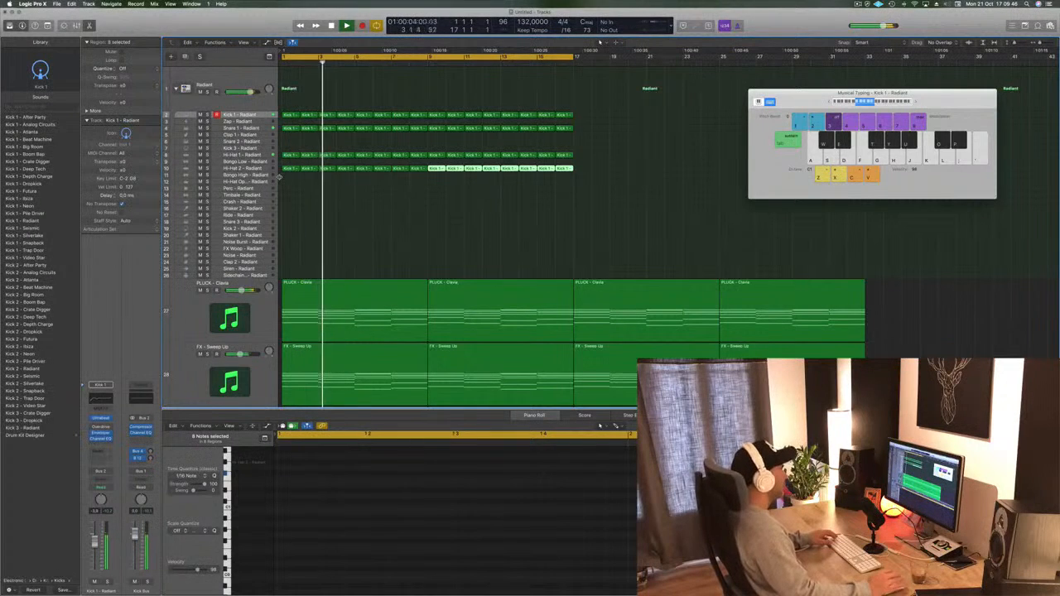
# - Move all 16 Hi-Hat 2 regions to the Kick 3 track and stop playback
pyautogui.moveTo(286, 181); pyautogui.dragTo(567, 169)
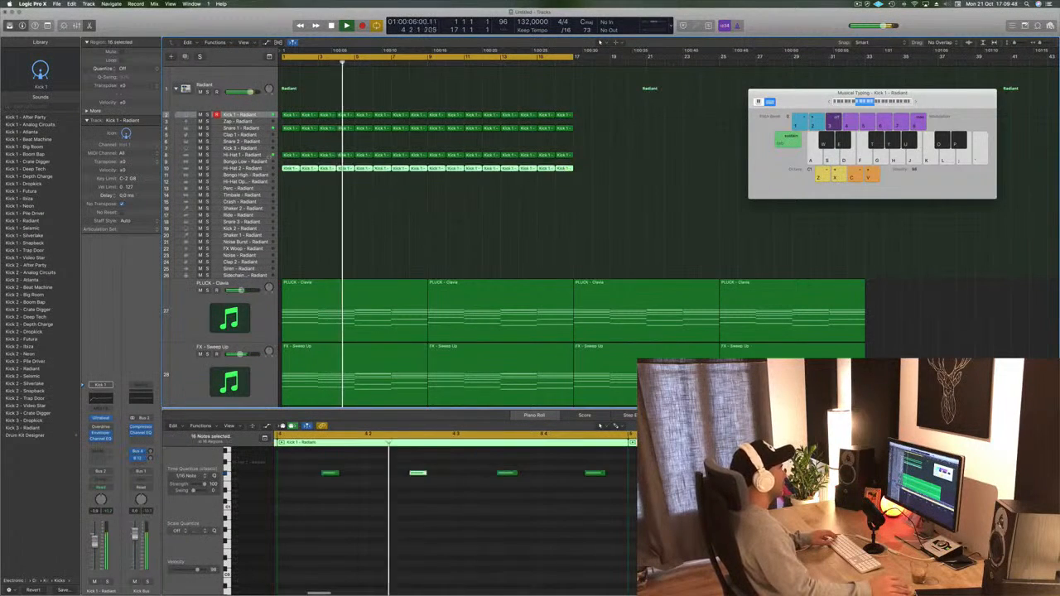
pyautogui.moveTo(293, 168); pyautogui.dragTo(291, 148)
pyautogui.press('space')
# - Copy the first Kick 3 track region onto the Hi-Hat Open track
pyautogui.click(292, 154)
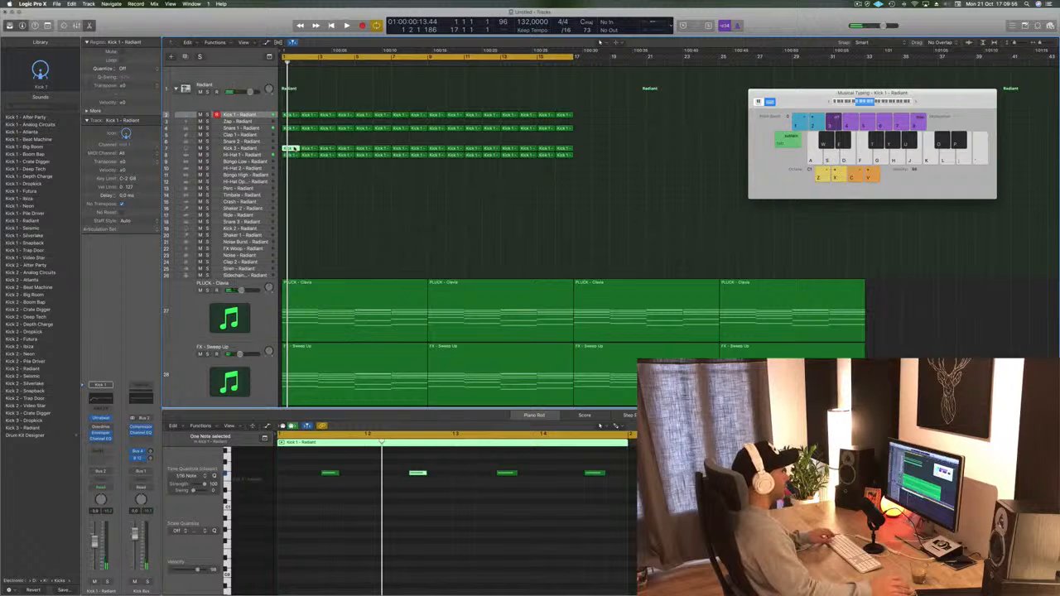
pyautogui.click(291, 149)
pyautogui.moveTo(295, 160); pyautogui.dragTo(294, 189)
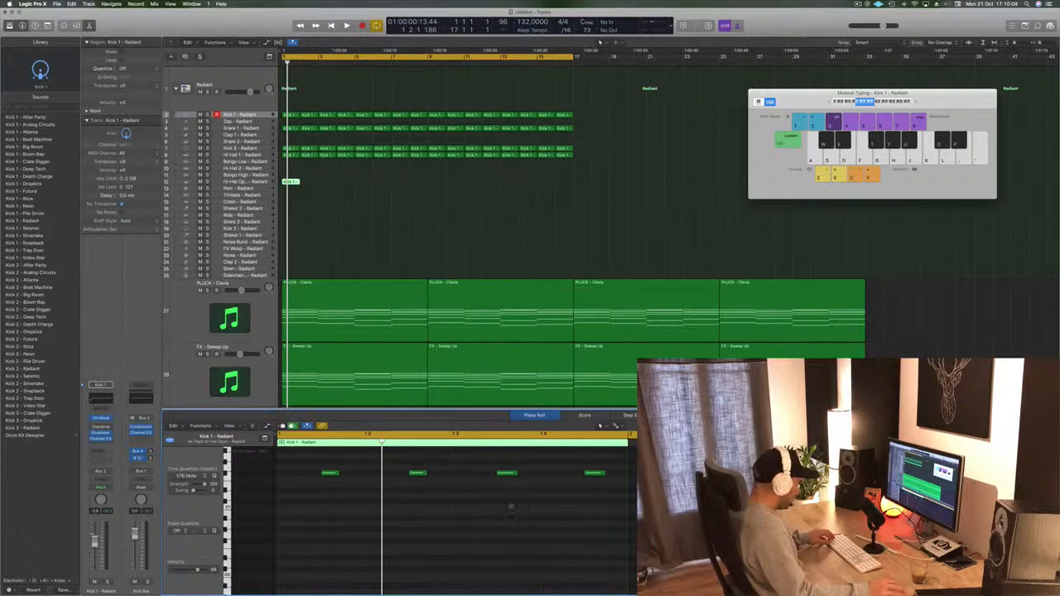
# - Transpose all four notes of the Hi-Hat Open region upward and play the pattern
pyautogui.moveTo(395, 466); pyautogui.dragTo(613, 484)
pyautogui.hotkey('alt', 'Up')
pyautogui.hotkey('alt', 'Up')
pyautogui.hotkey('alt', 'Up')
pyautogui.hotkey('alt', 'Up')
pyautogui.hotkey('alt', 'Up')
pyautogui.hotkey('alt', 'Up')
pyautogui.hotkey('alt', 'Up')
pyautogui.hotkey('alt', 'Up')
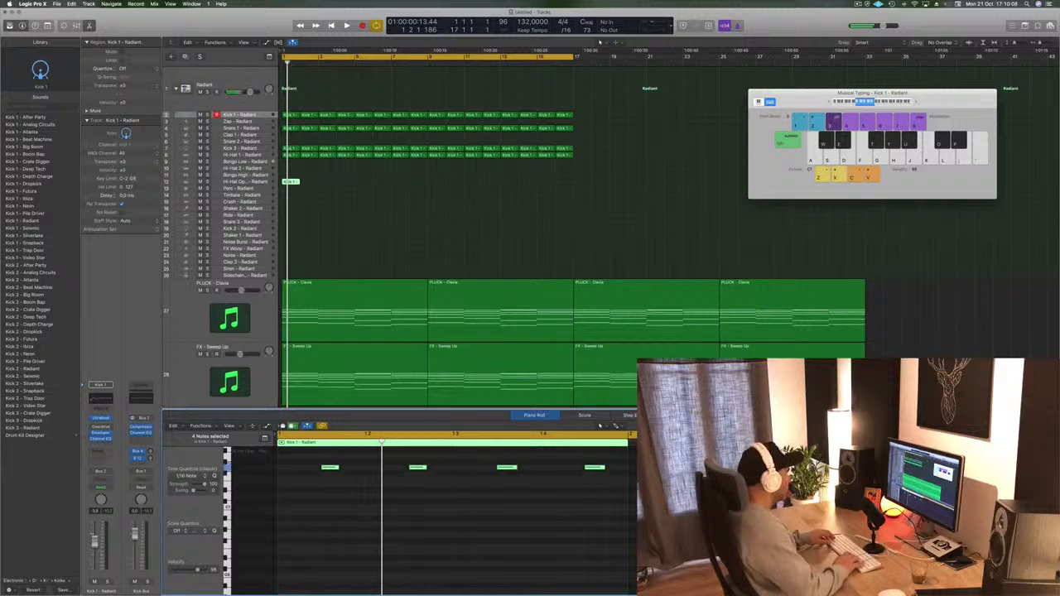
pyautogui.press('space')
pyautogui.press('space')
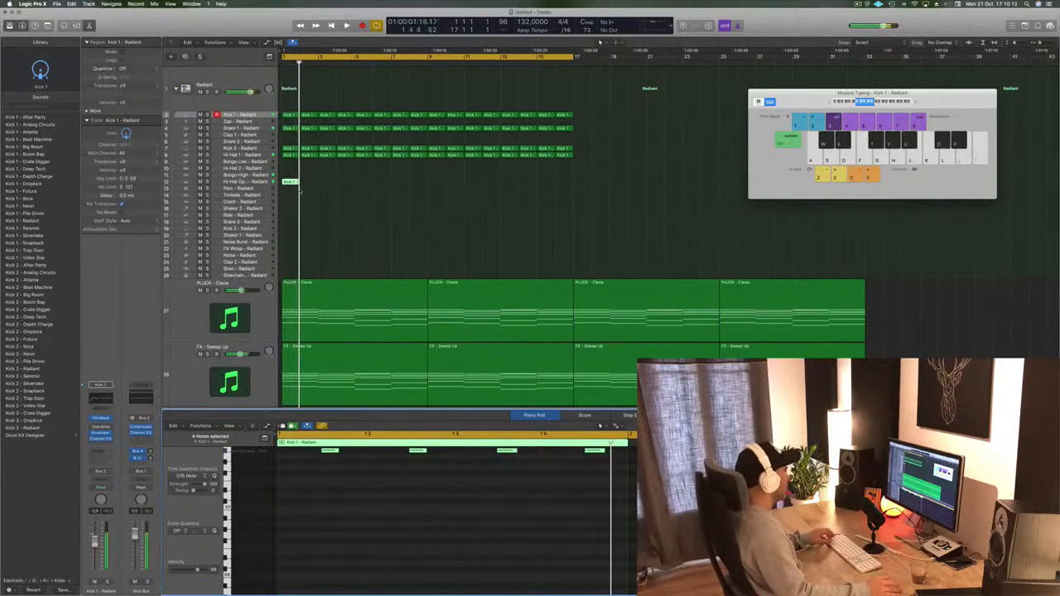
# - Repeat the Hi-Hat Open region across all 16 bars and adjust the track's volume during playback
pyautogui.moveTo(289, 183); pyautogui.dragTo(359, 181)
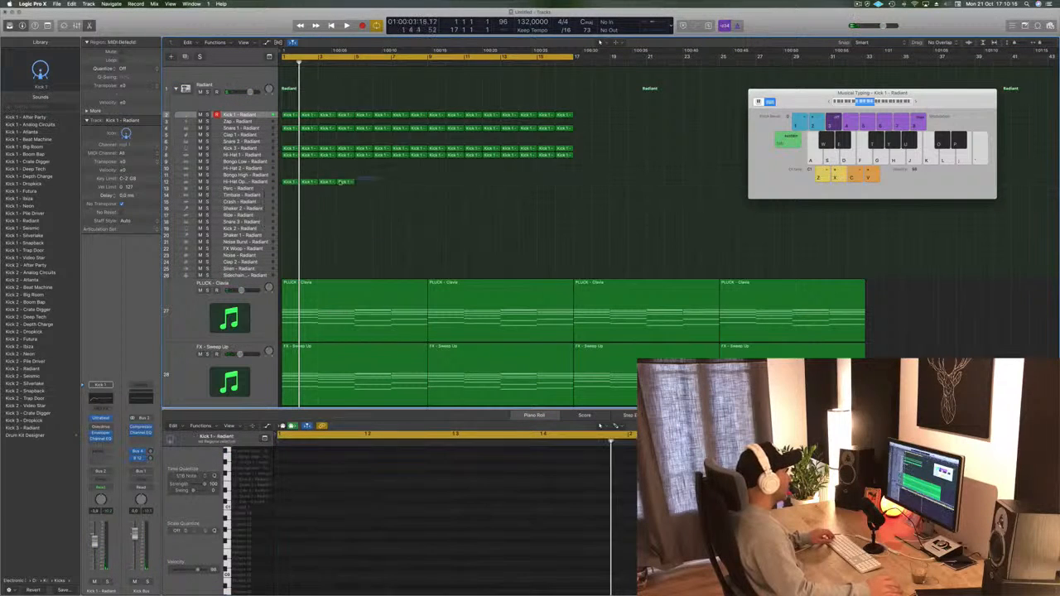
pyautogui.moveTo(291, 184); pyautogui.dragTo(365, 187)
pyautogui.moveTo(461, 173); pyautogui.dragTo(293, 184)
pyautogui.press('space')
pyautogui.click(253, 182)
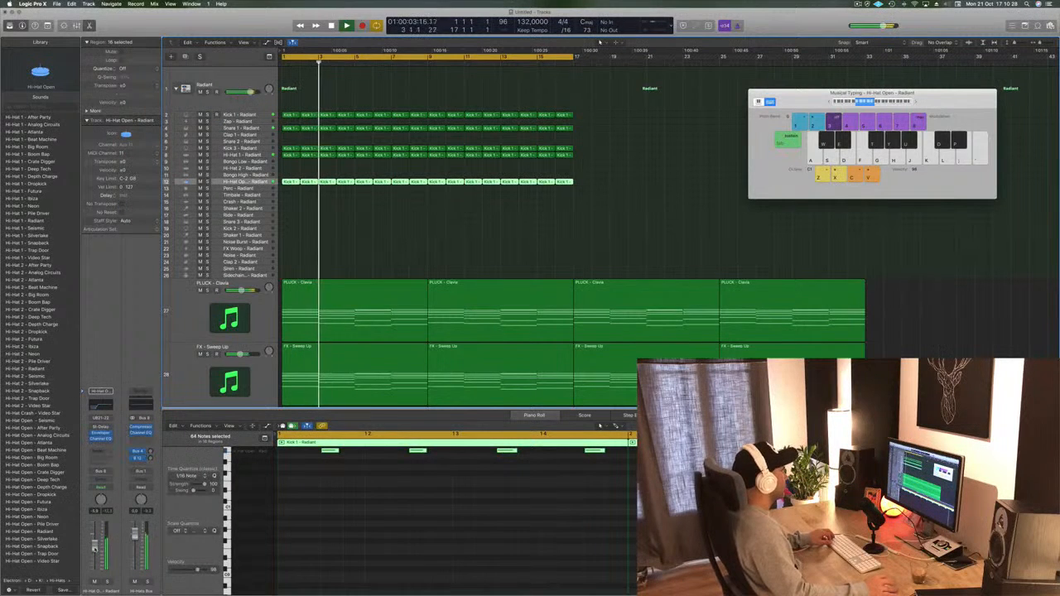
pyautogui.press('space')
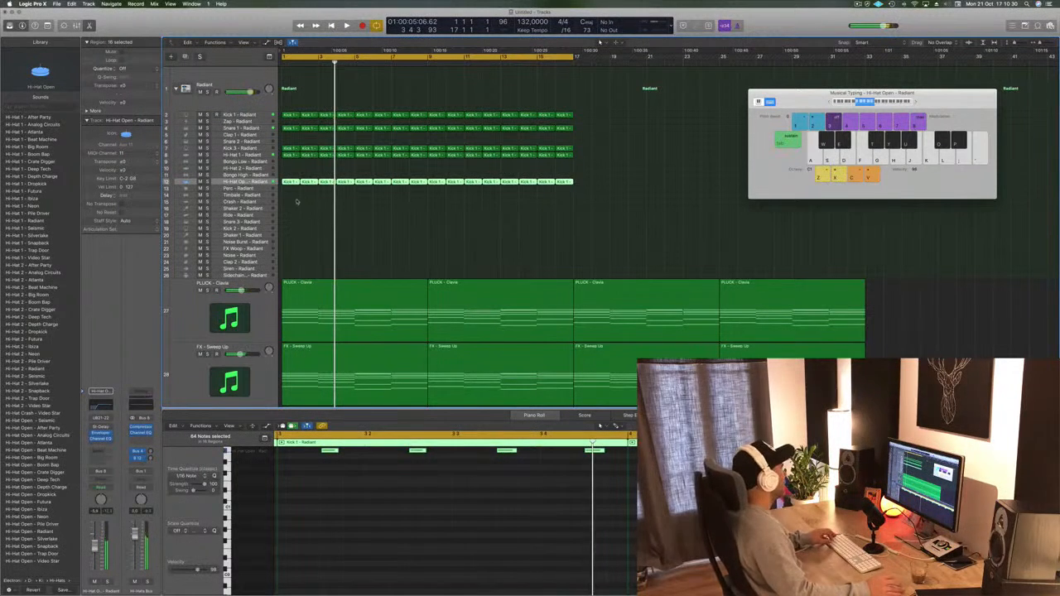
# - Copy the first Hi-Hat Open region onto the Bongo Low track at bar 1
pyautogui.click(293, 199)
pyautogui.click(290, 183)
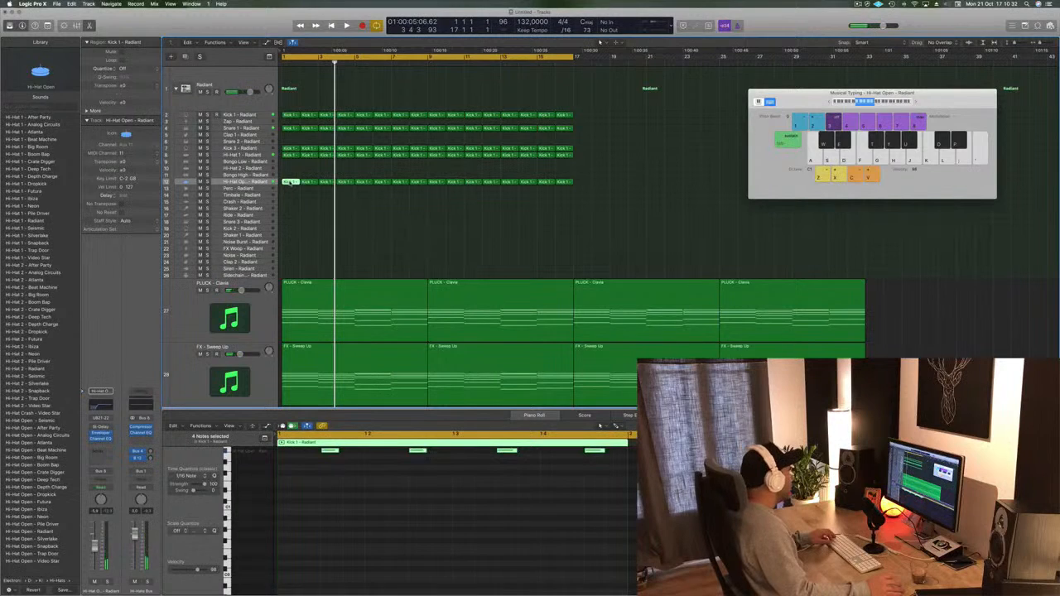
pyautogui.moveTo(290, 182); pyautogui.dragTo(292, 161)
# - Move the Bongo Low notes lower and one sixteenth earlier, delete those in beats 2 and 4, and play the pattern
pyautogui.scroll(5, 358, 479)
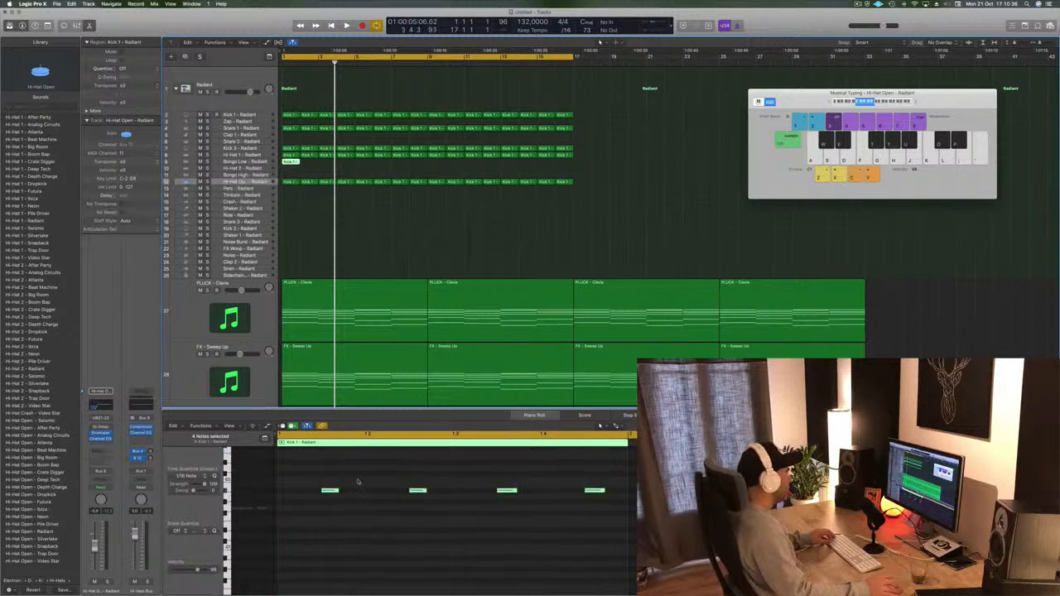
pyautogui.moveTo(307, 468); pyautogui.dragTo(639, 527)
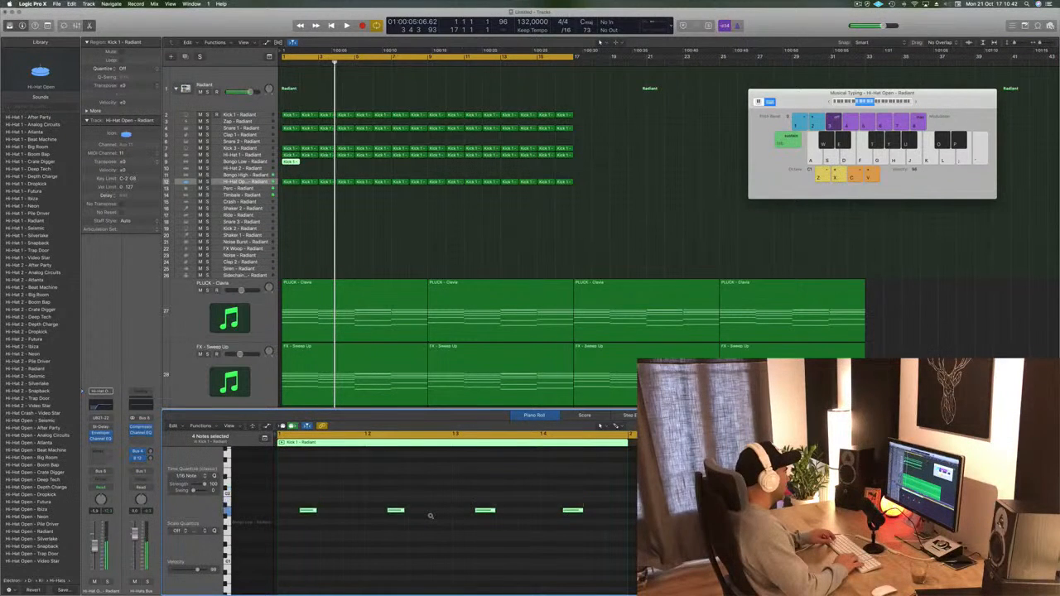
pyautogui.press('space')
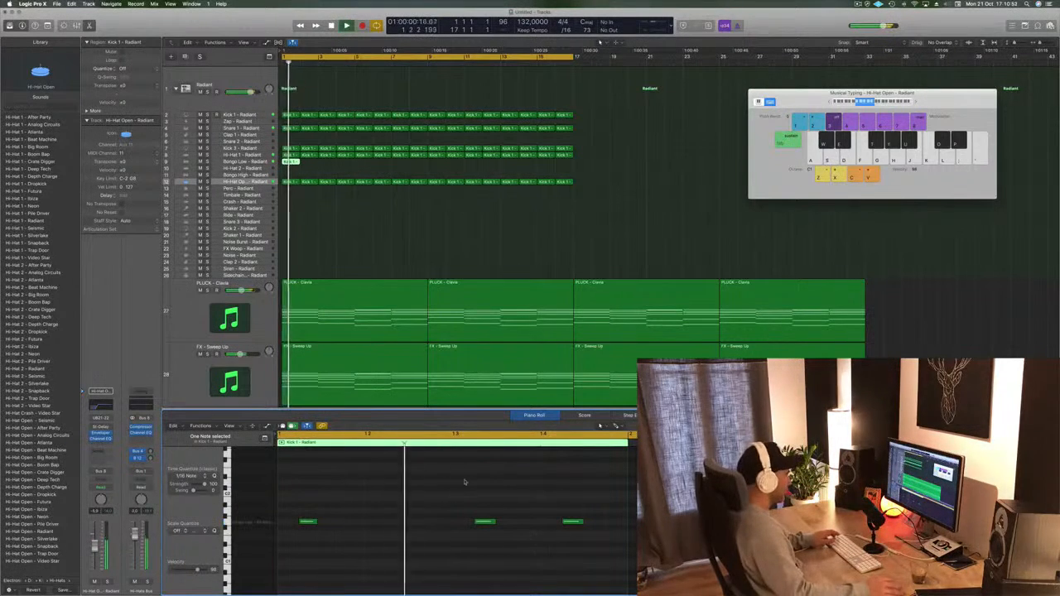
pyautogui.press('space')
pyautogui.press('space')
pyautogui.press('space')
# - Raise the Bongo Low track's volume while replaying the start of the loop
pyautogui.click(247, 161)
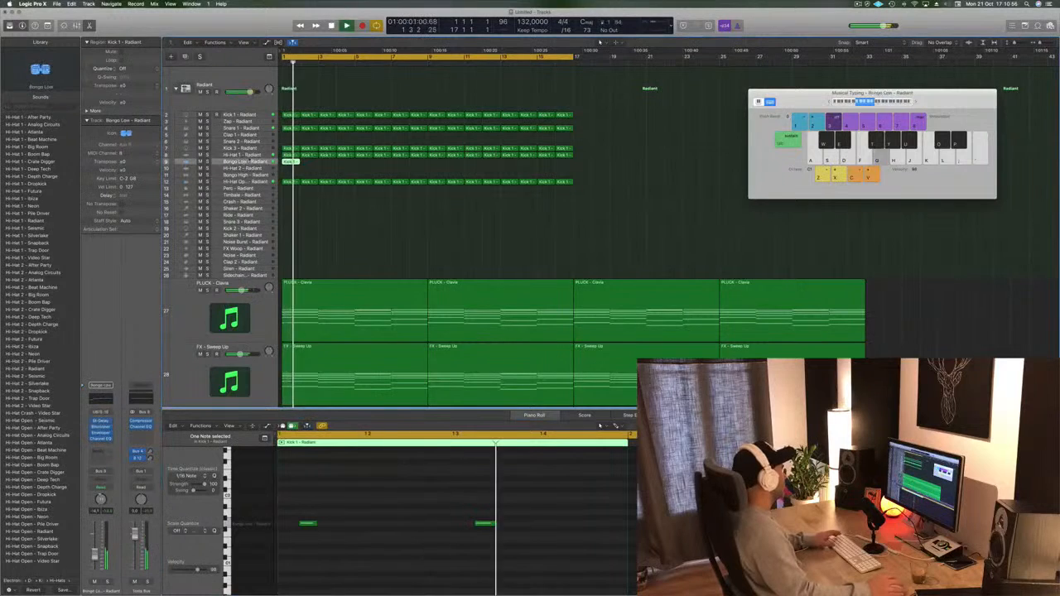
pyautogui.press('space')
pyautogui.press('space')
pyautogui.press('space')
pyautogui.press('space')
pyautogui.press('space')
pyautogui.press('space')
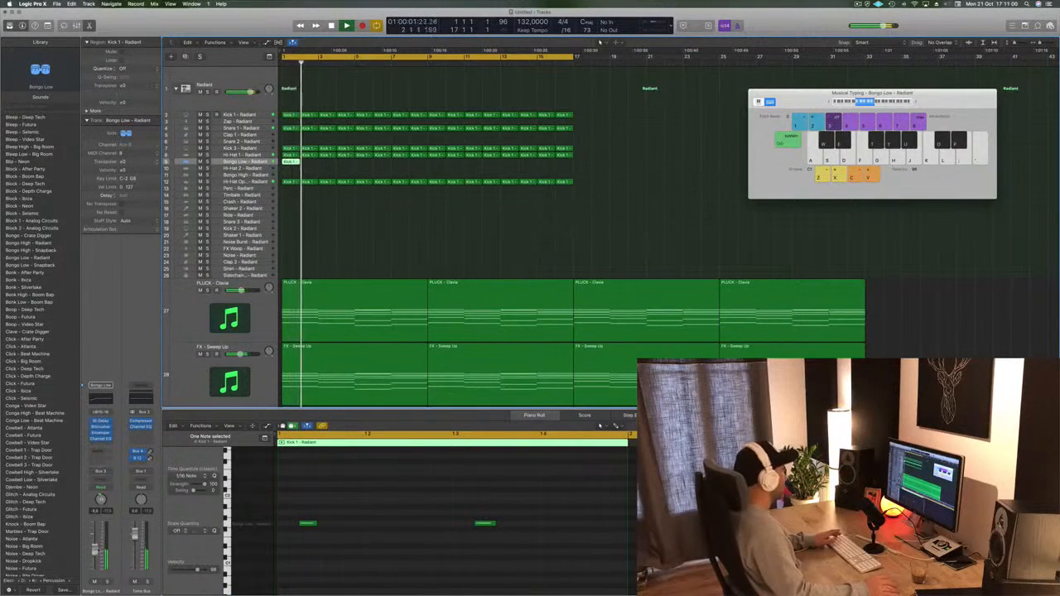
# - Repeat the one-bar Bongo Low region across all 16 bars and start playback
pyautogui.moveTo(292, 163); pyautogui.dragTo(367, 167)
pyautogui.click(292, 162)
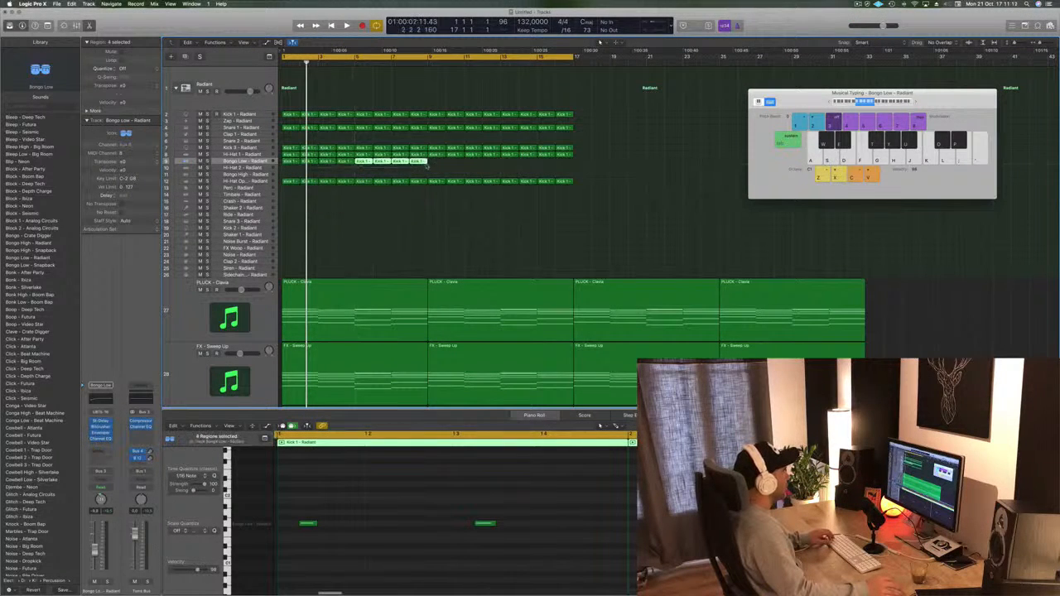
pyautogui.click(428, 168)
pyautogui.click(292, 162)
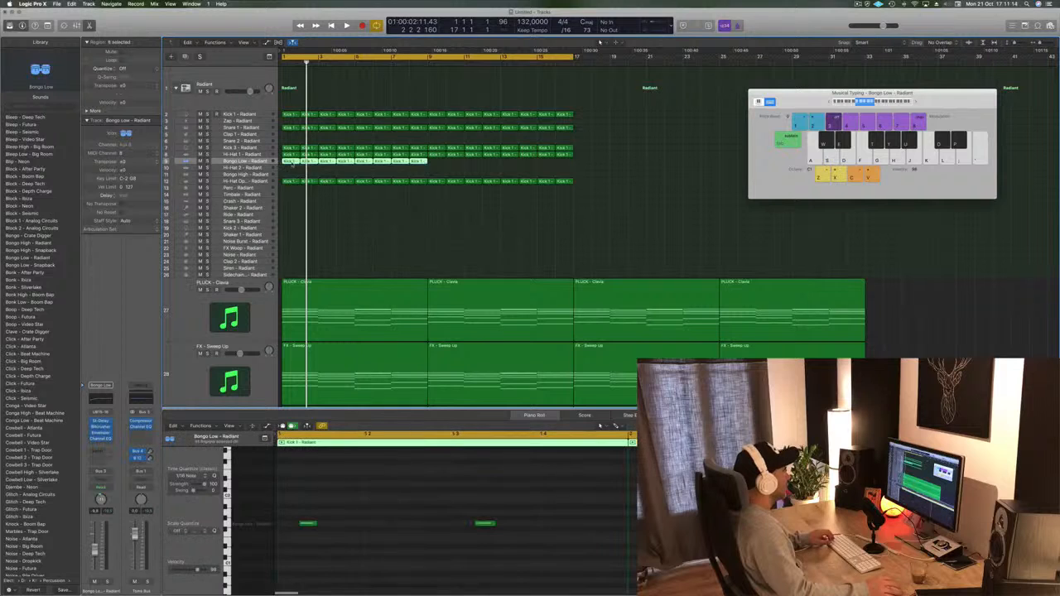
pyautogui.moveTo(290, 162); pyautogui.dragTo(436, 167)
pyautogui.press('space')
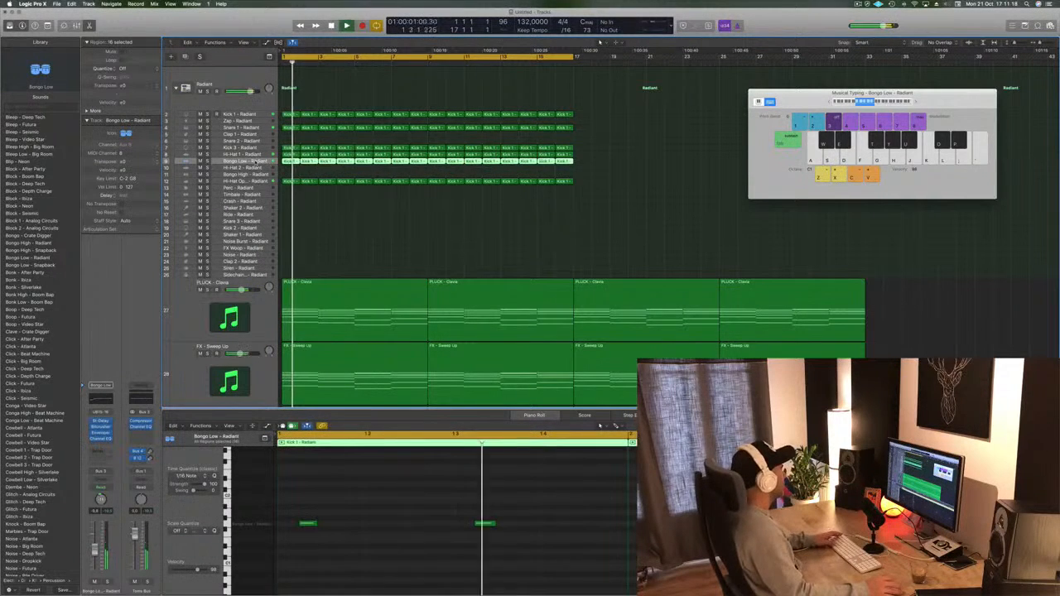
# - Replay the full beat from bar 1 and lower the Bongo Low track's volume to about -10 dB
pyautogui.press('space')
pyautogui.press('space')
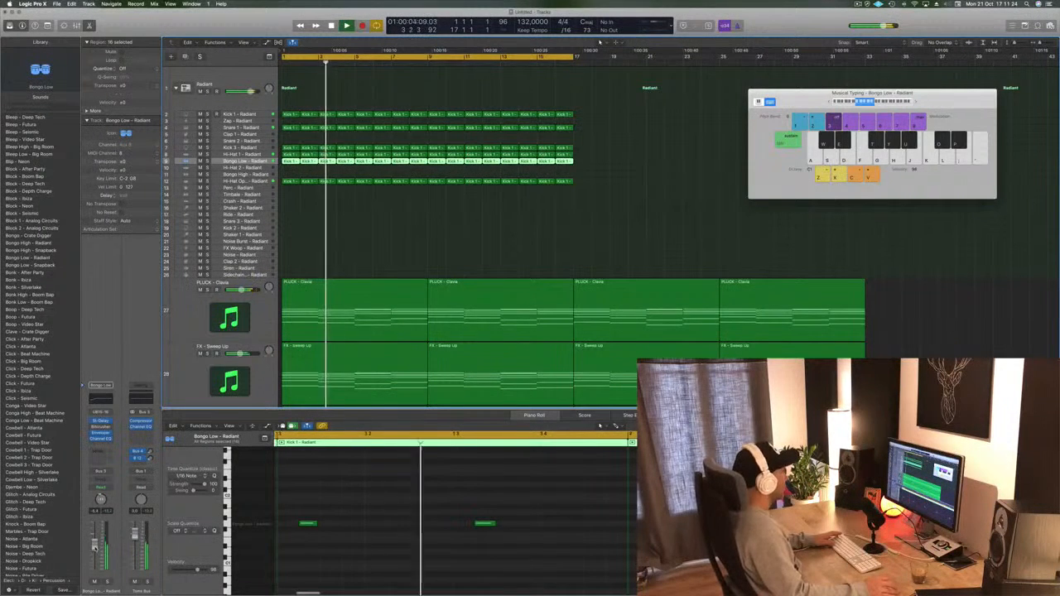
pyautogui.click(429, 230)
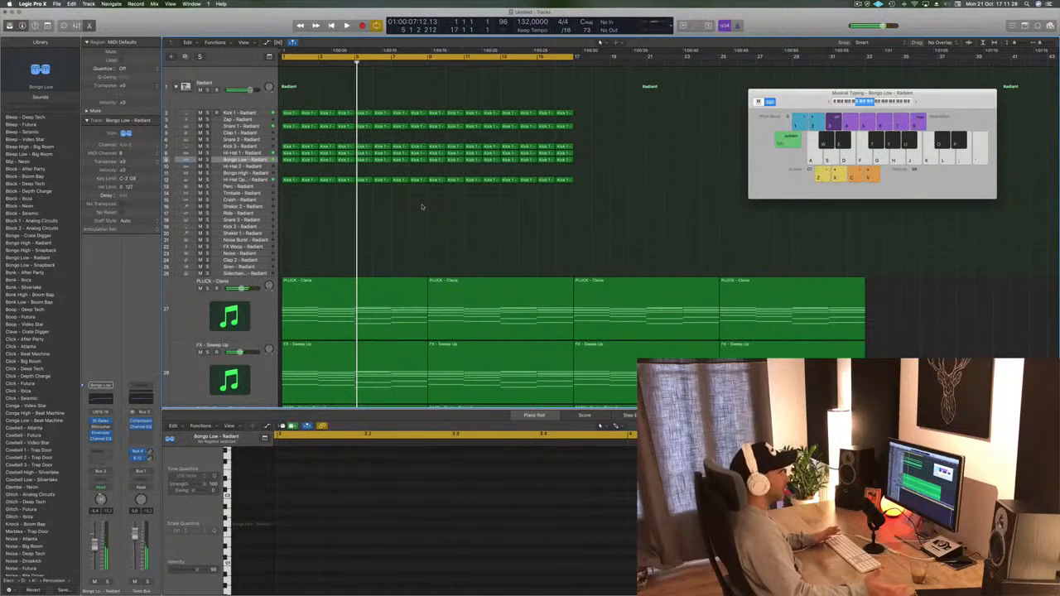
pyautogui.press('space')
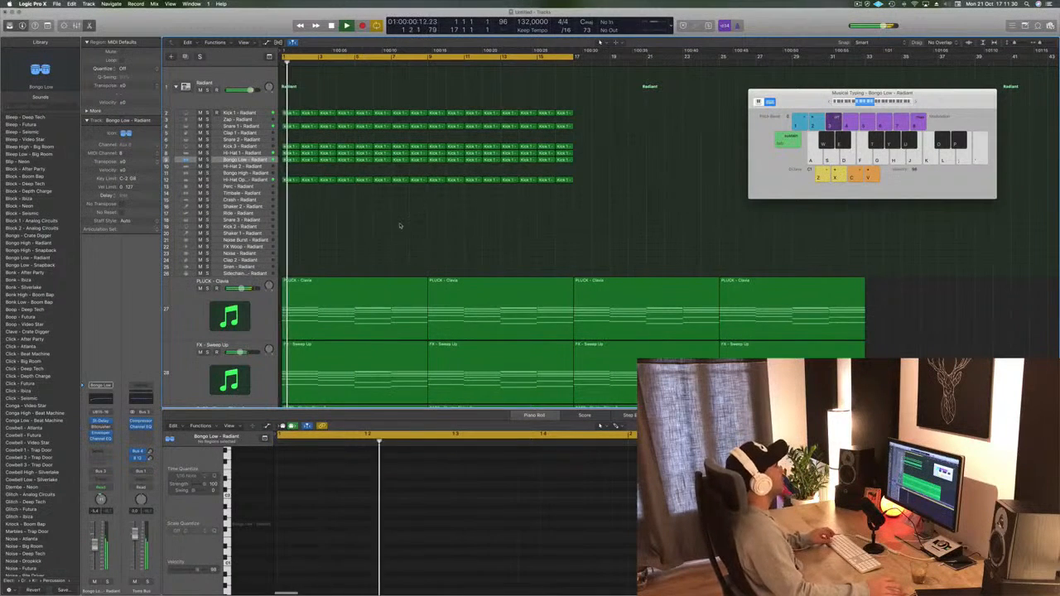
pyautogui.scroll(-1, 359, 216)
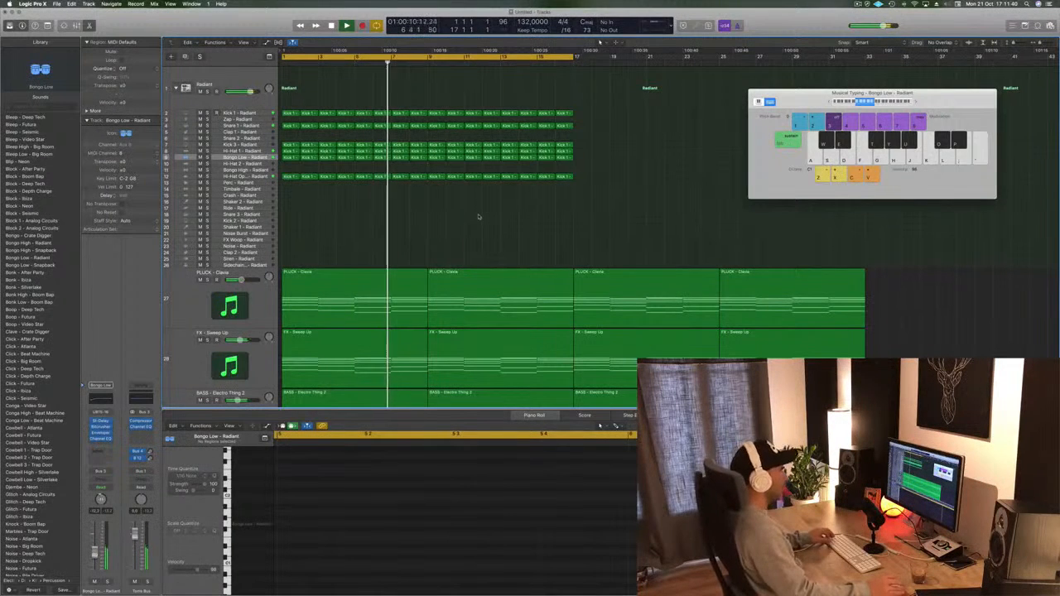
# - Close the Musical Typing keyboard and copy all the drum regions of bars 1 to 16 to bar 17
pyautogui.moveTo(814, 98); pyautogui.dragTo(832, 98)
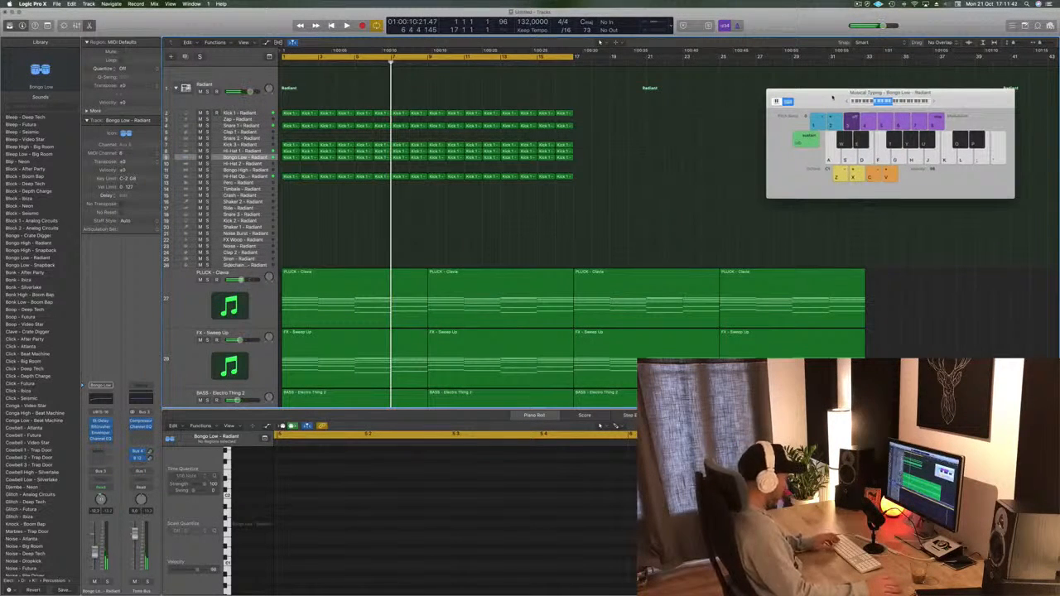
pyautogui.press('super+k')
pyautogui.moveTo(589, 111); pyautogui.dragTo(288, 199)
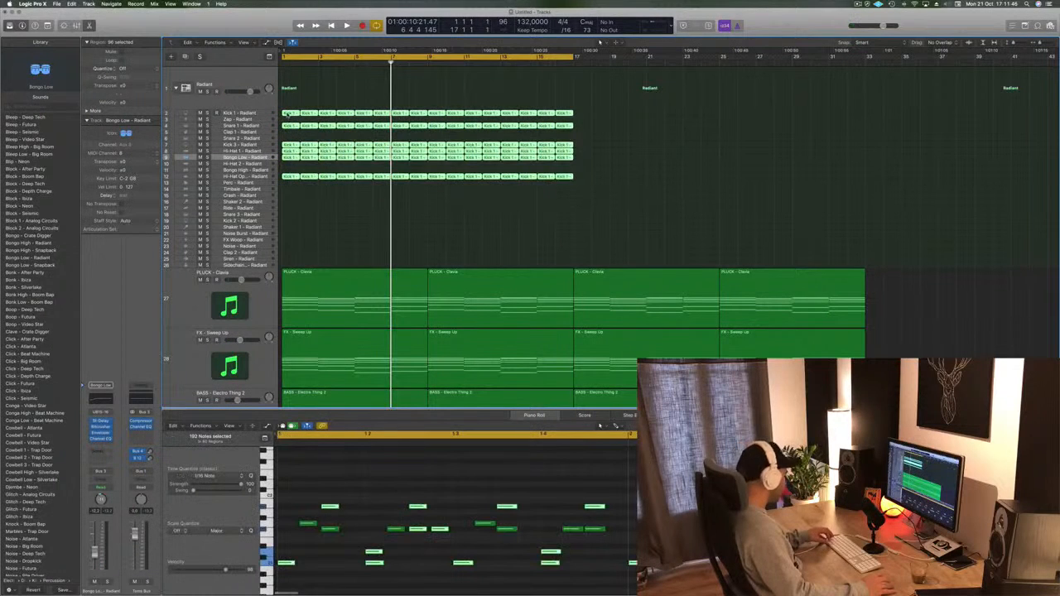
pyautogui.moveTo(624, 134); pyautogui.dragTo(579, 118)
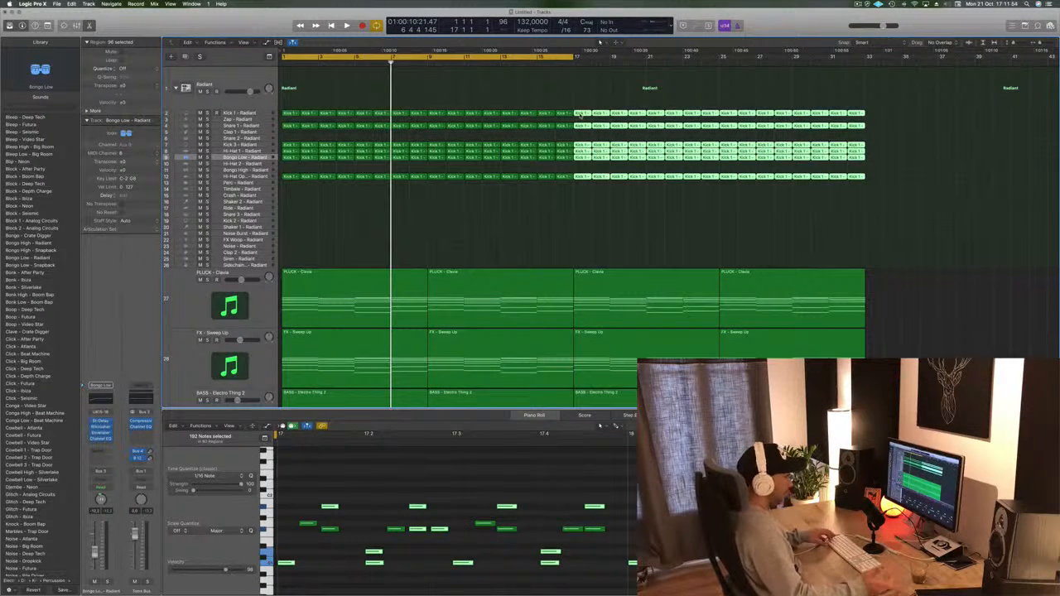
pyautogui.click(575, 209)
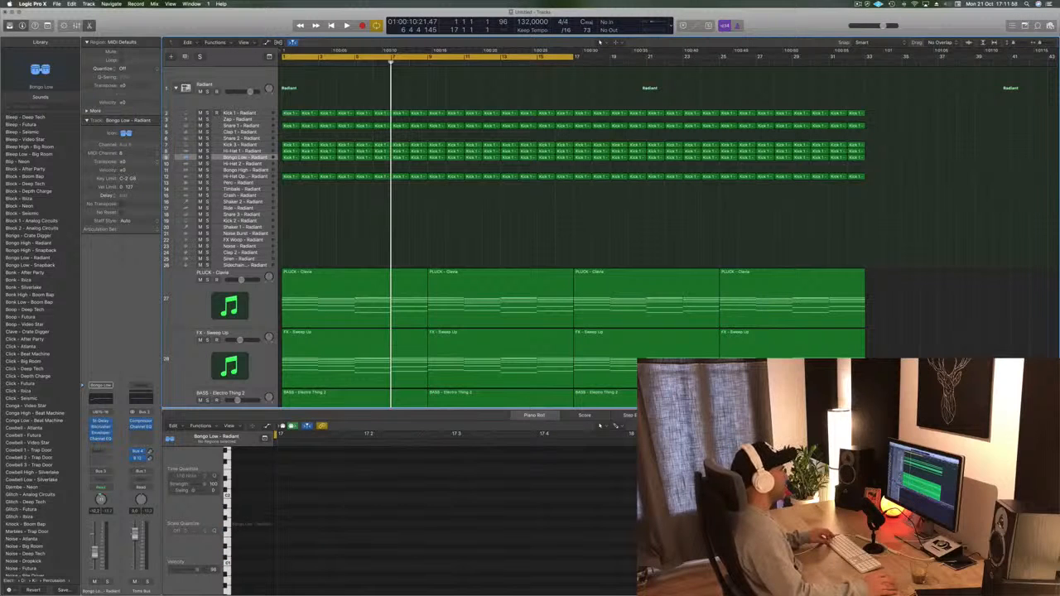
# - Extend the cycle range to bar 33 and play the arrangement from the start
pyautogui.moveTo(575, 56); pyautogui.dragTo(866, 56)
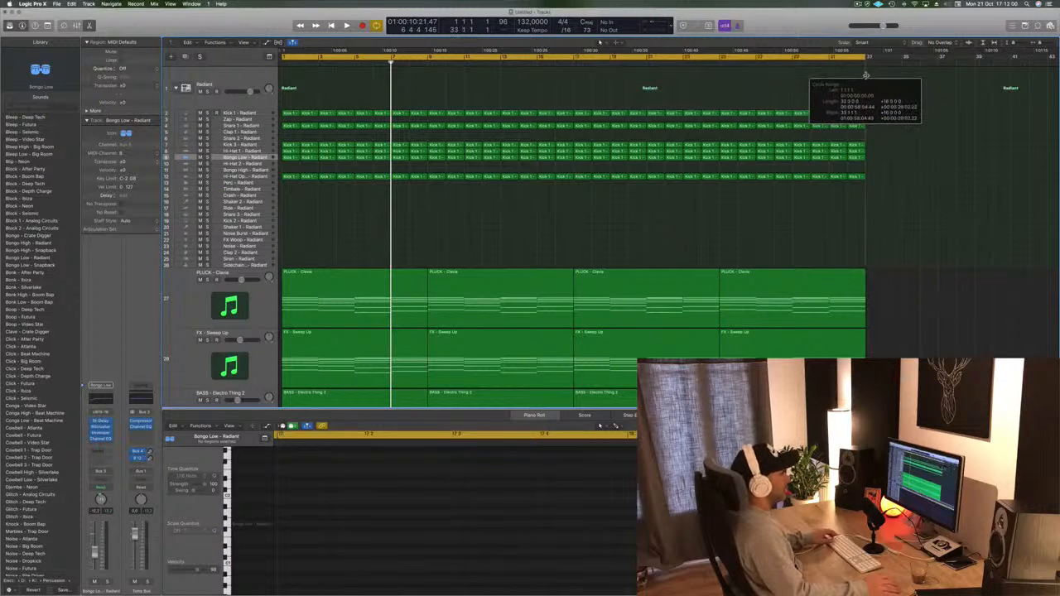
pyautogui.press('space')
pyautogui.scroll(3, 387, 231)
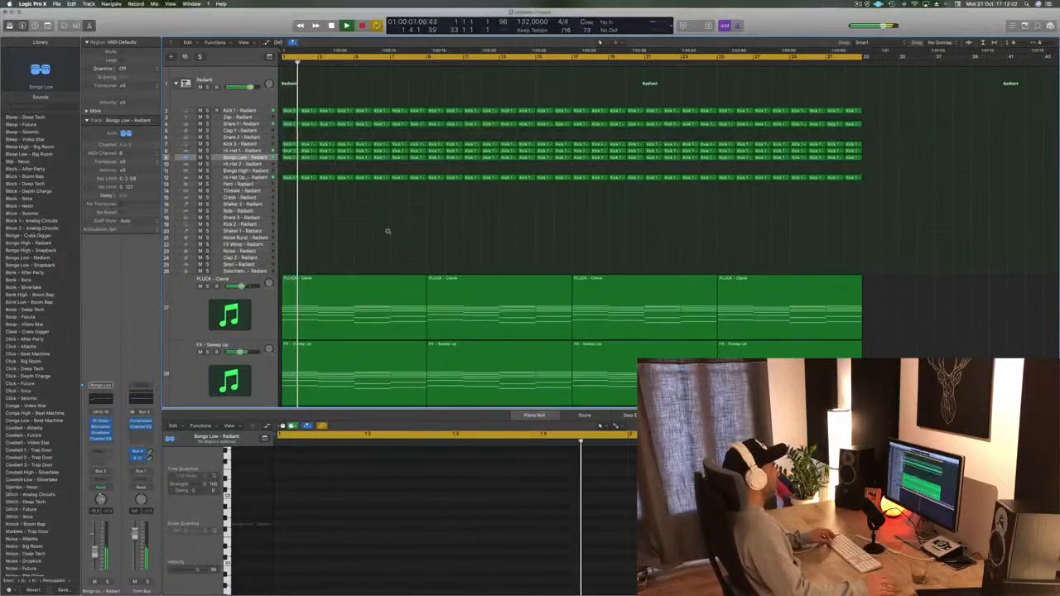
pyautogui.scroll(-4, 387, 231)
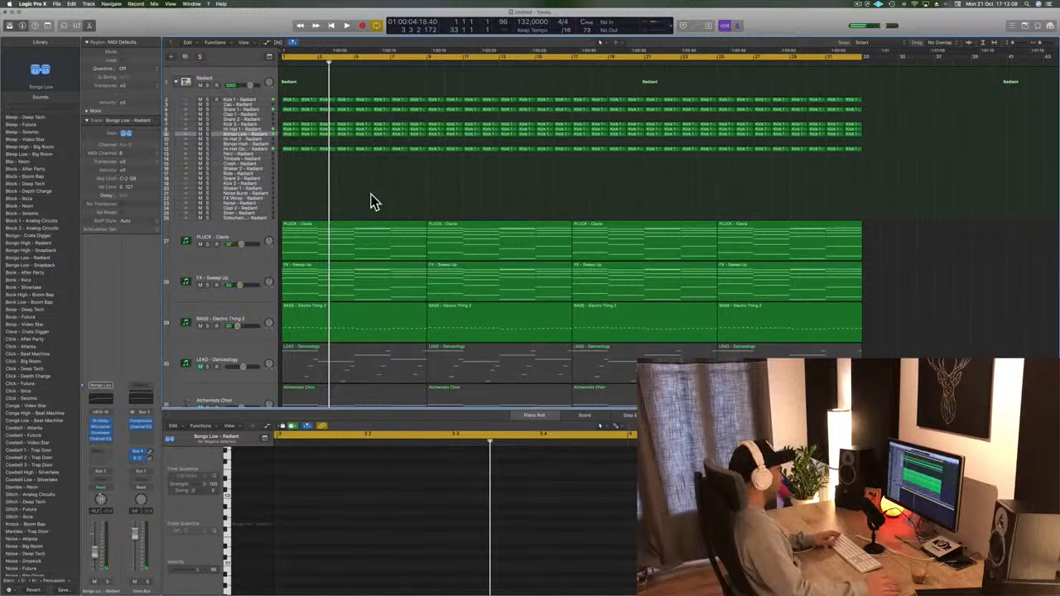
pyautogui.press('Return')
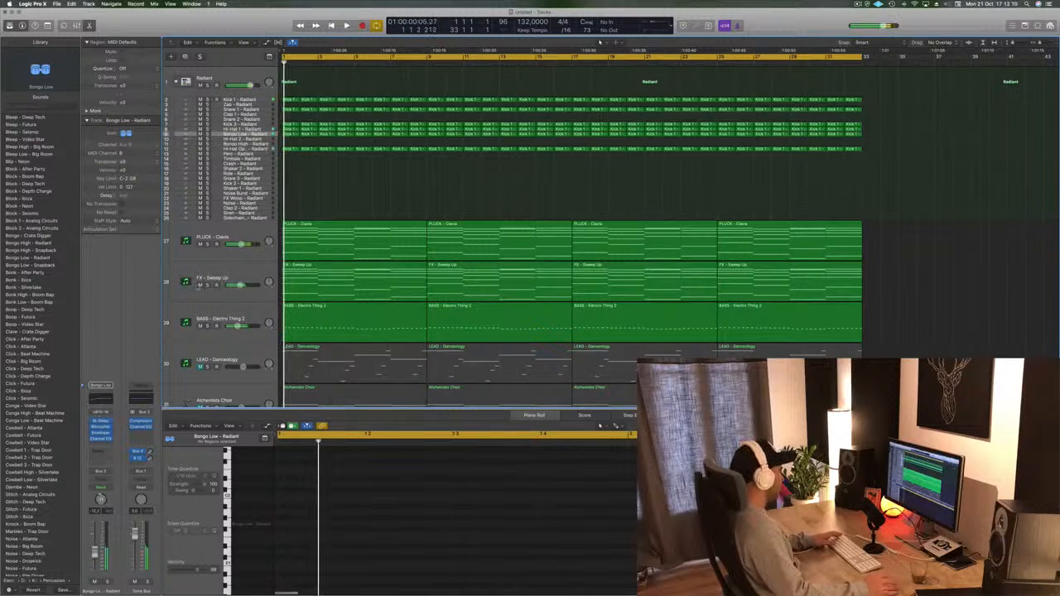
# - Compare the loop with the FX - Sweep Up track muted and unmuted, and stop playback
pyautogui.click(244, 276)
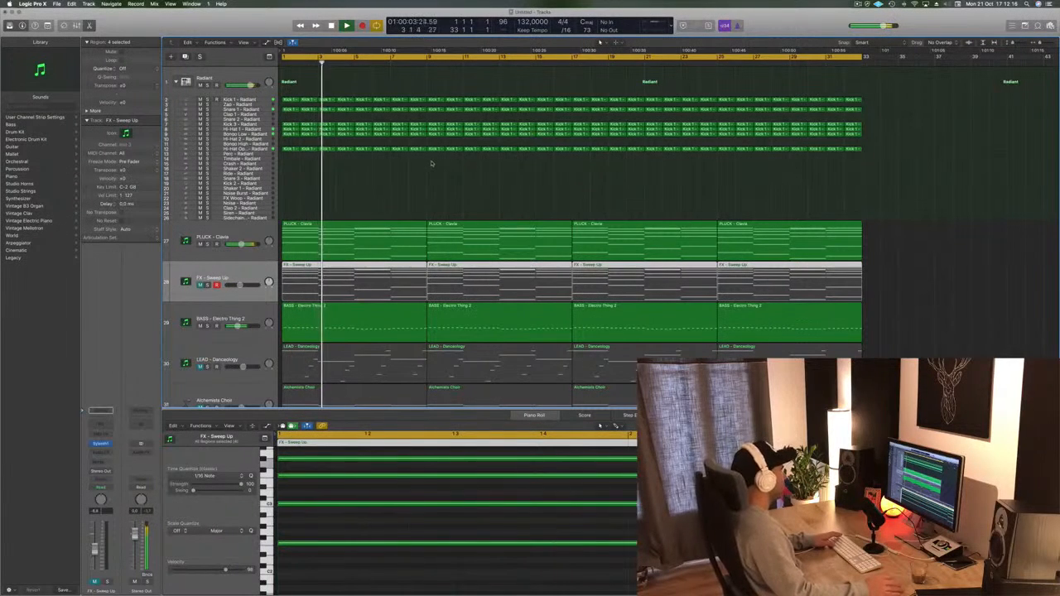
pyautogui.press('Return')
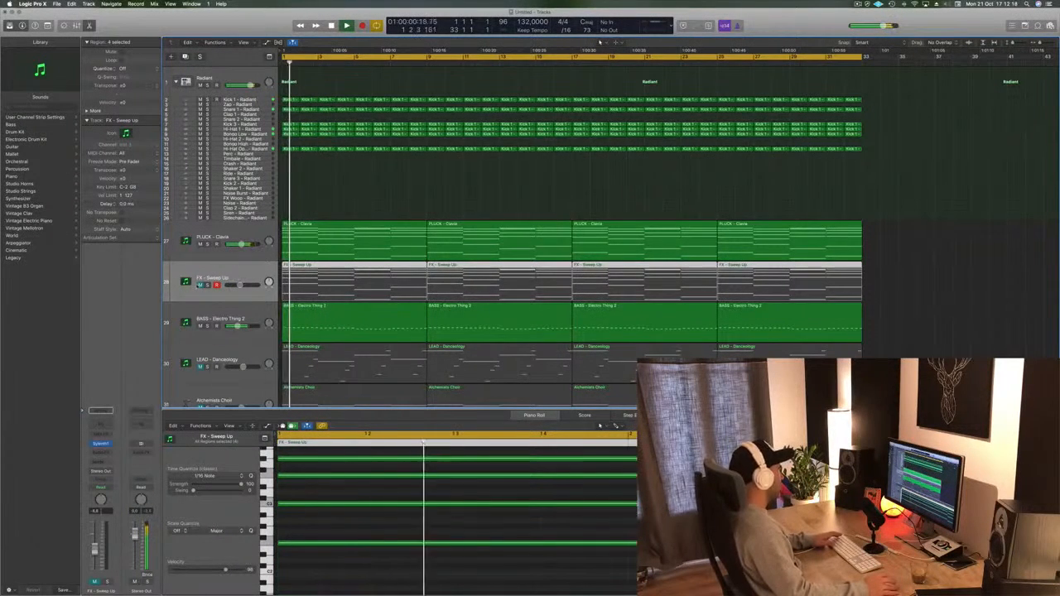
pyautogui.press('m')
pyautogui.press('space')
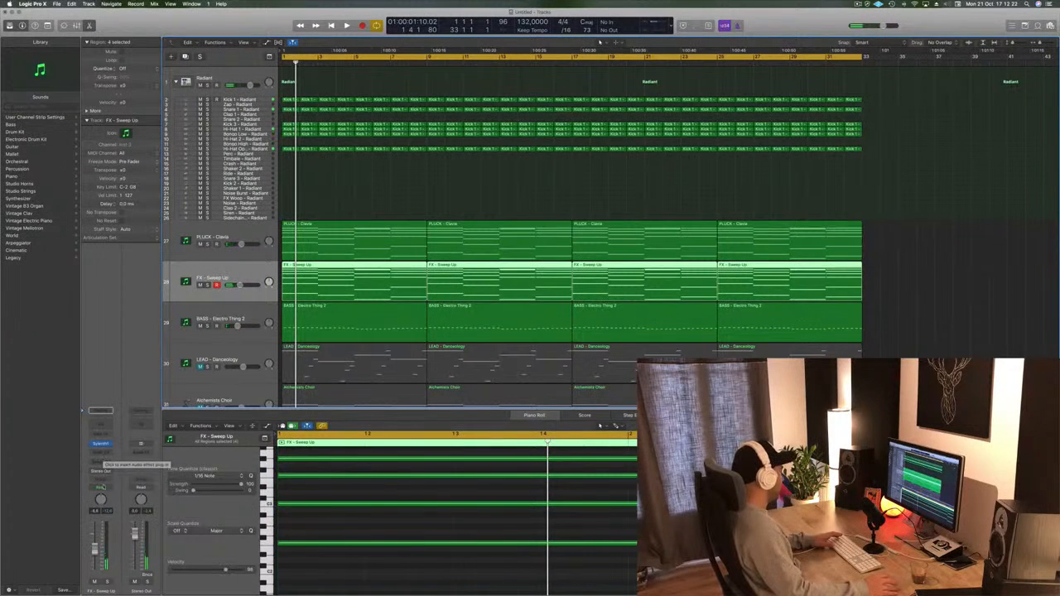
pyautogui.click(101, 487)
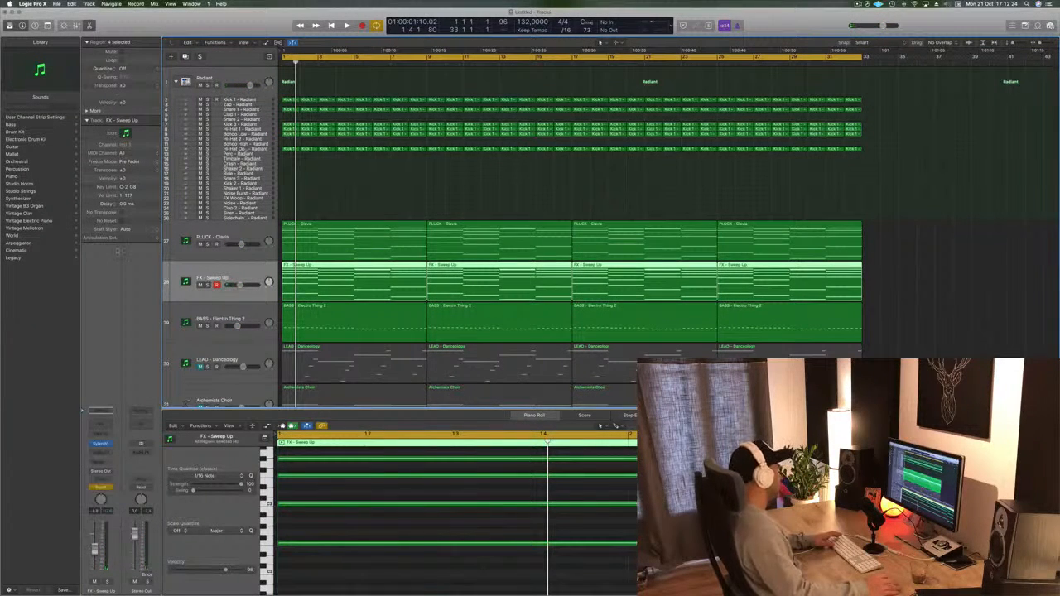
pyautogui.click(261, 247)
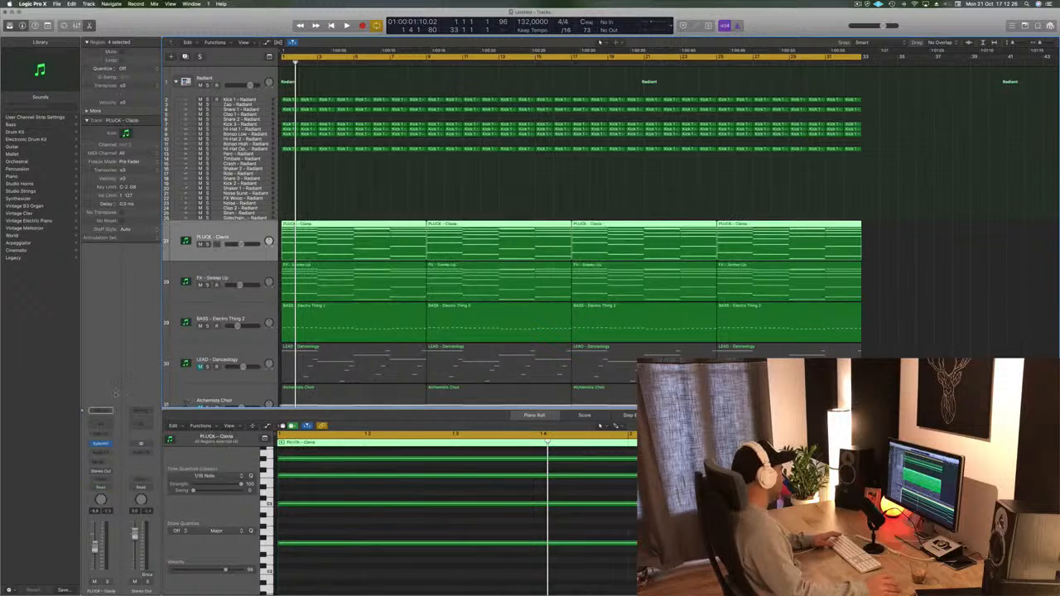
pyautogui.click(237, 287)
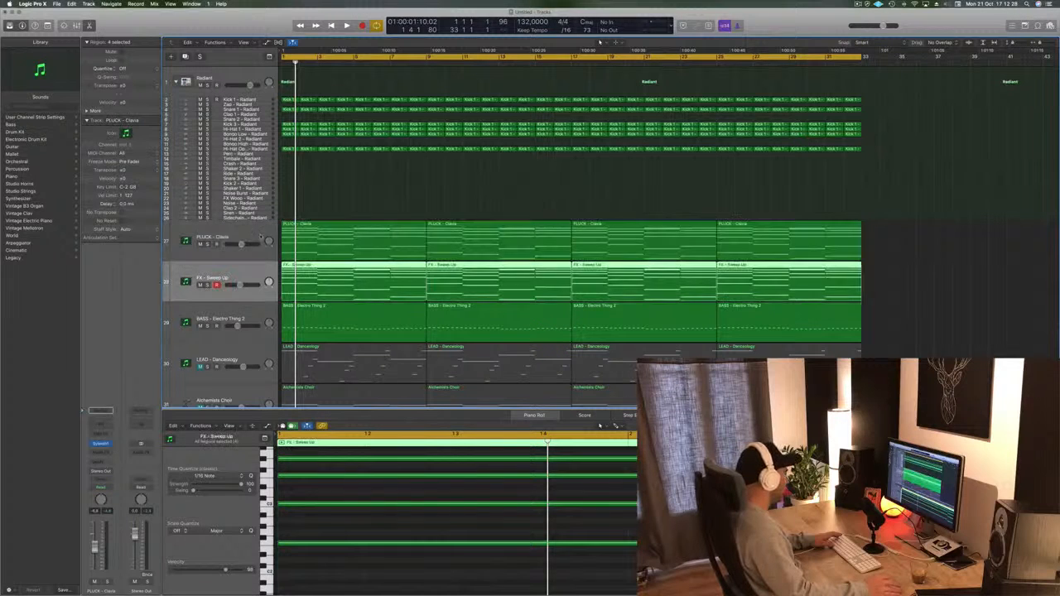
# - Set the PLUCK - Clavia track's automation mode to Touch and open its Sylenth1 instrument
pyautogui.click(259, 243)
pyautogui.click(101, 471)
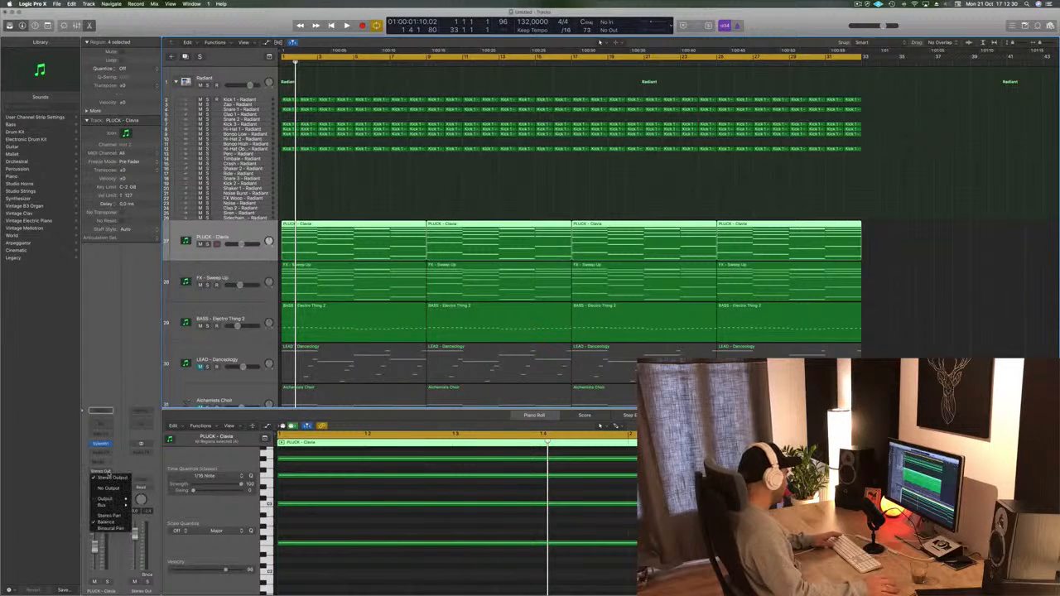
pyautogui.click(111, 476)
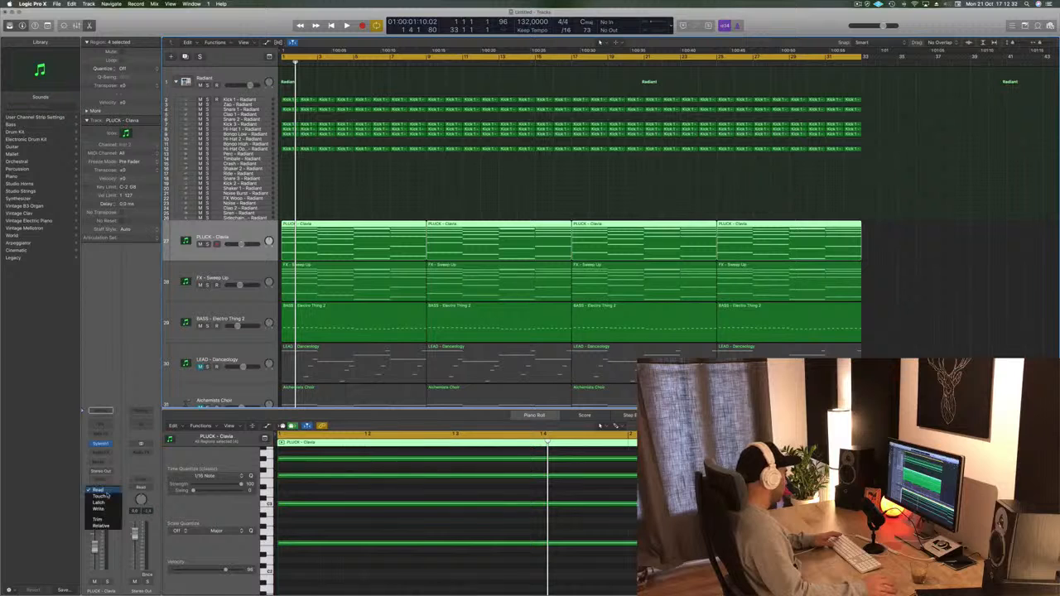
pyautogui.click(100, 444)
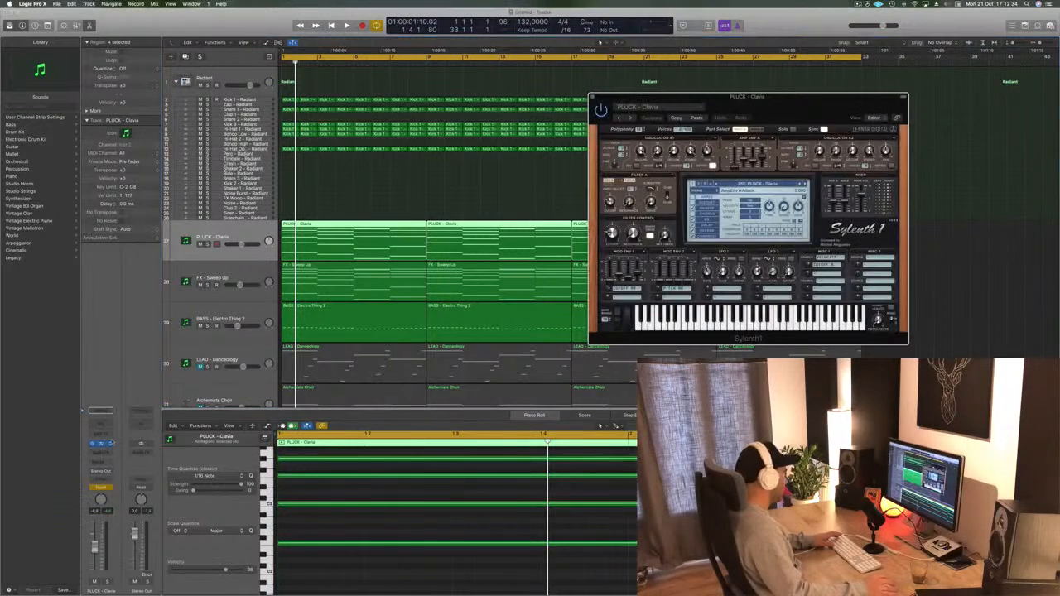
# - Play the arrangement while recording a filter cutoff move on PLUCK - Clavia's Sylenth1, close the instrument window and stop playback
pyautogui.press('space')
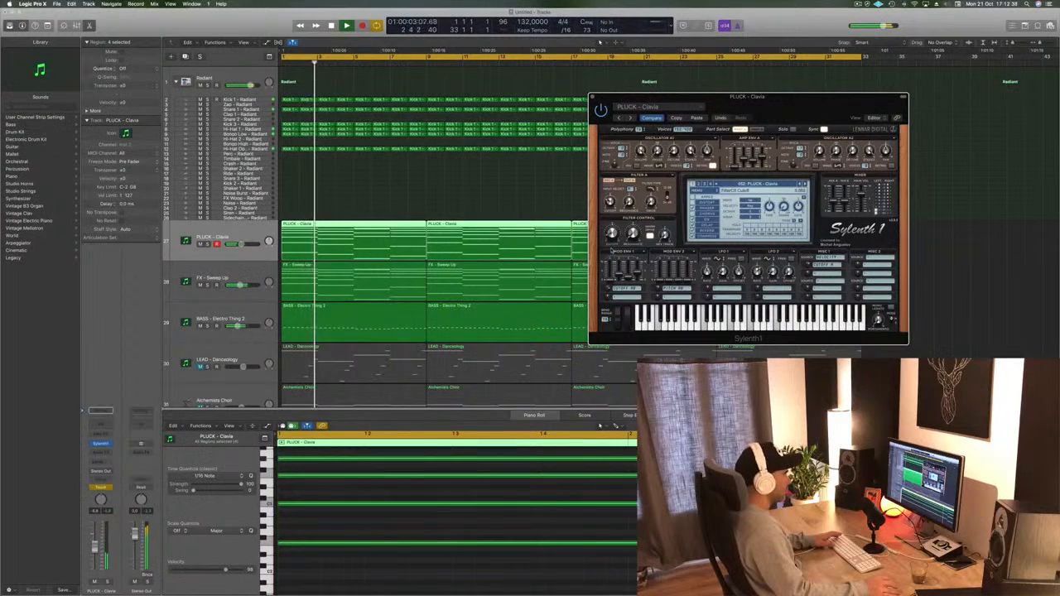
pyautogui.click(593, 98)
pyautogui.press('space')
# - Open the FX - Sweep Up track's Sylenth1, record a filter cutoff move during playback, stop and close the instrument
pyautogui.click(246, 268)
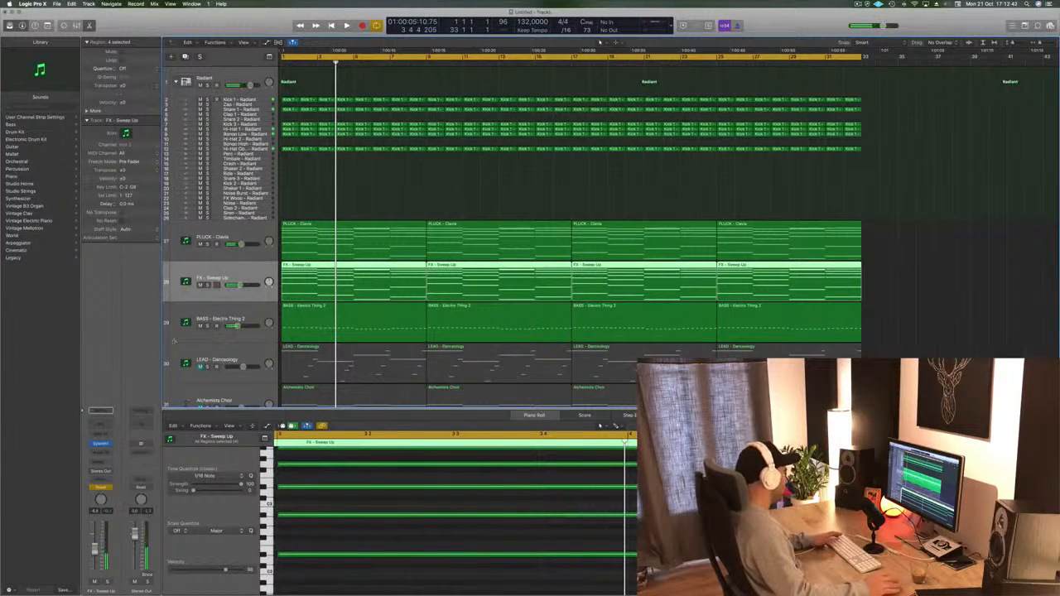
pyautogui.press('space')
pyautogui.press('space')
pyautogui.click(101, 444)
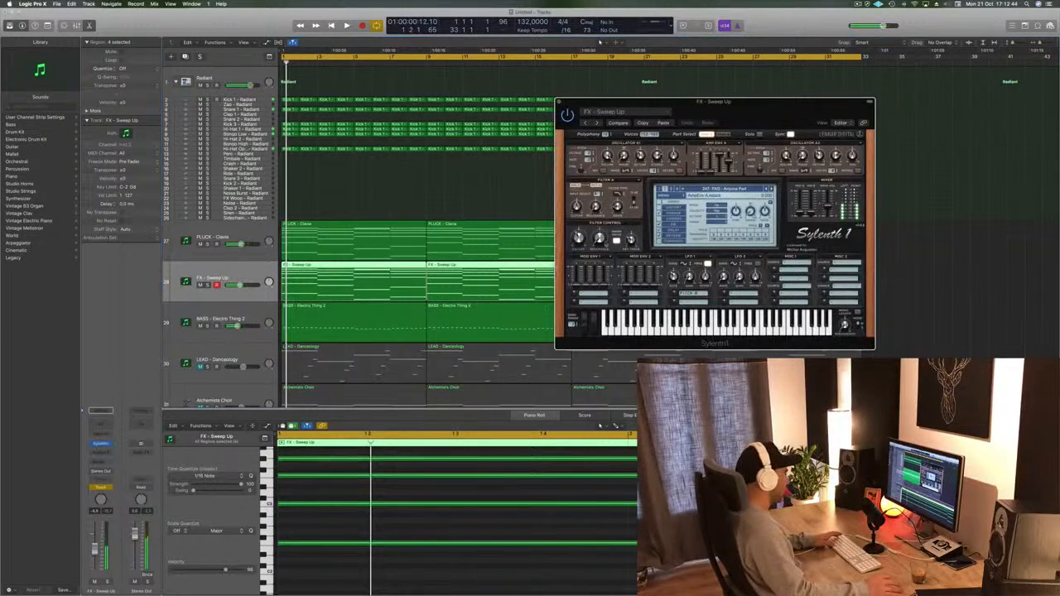
pyautogui.press('space')
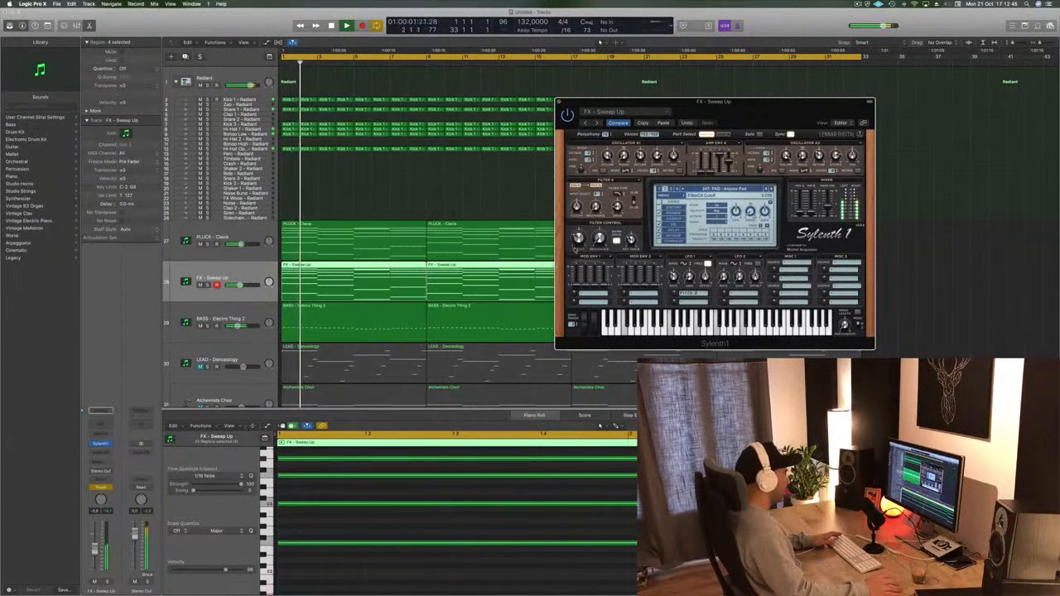
pyautogui.press('space')
pyautogui.click(559, 103)
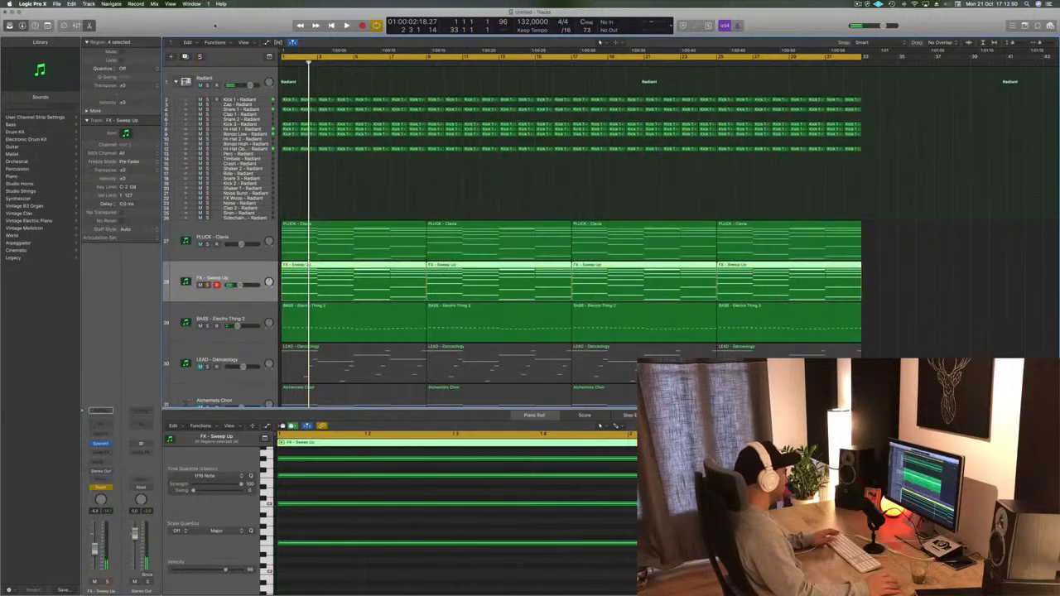
# - Display the track automation and the toolbar, and reduce the track heights so more tracks fit
pyautogui.press('z')
pyautogui.press('z')
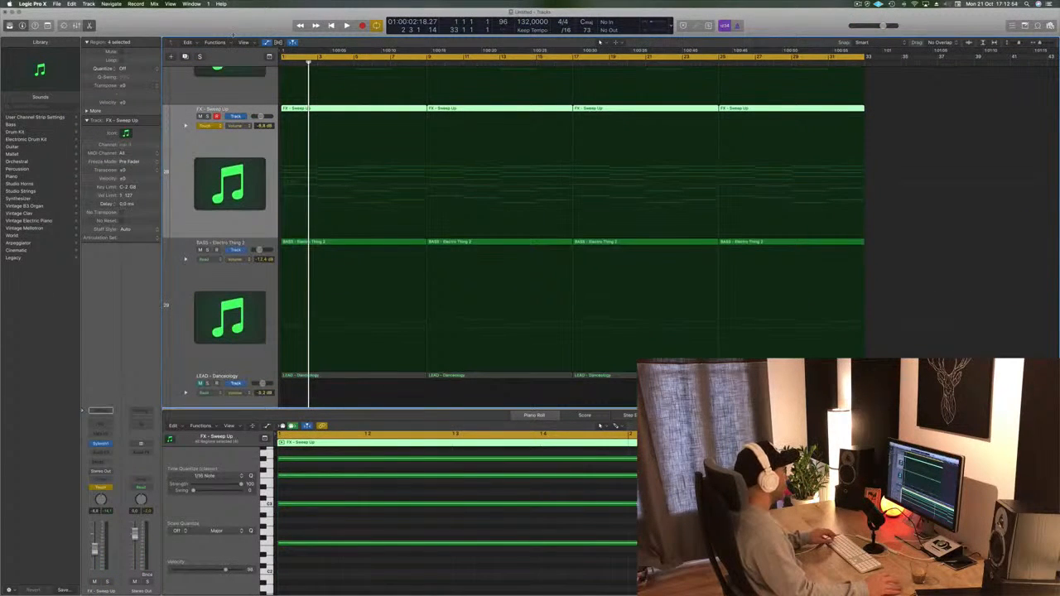
pyautogui.press('ctrl+alt+super+t')
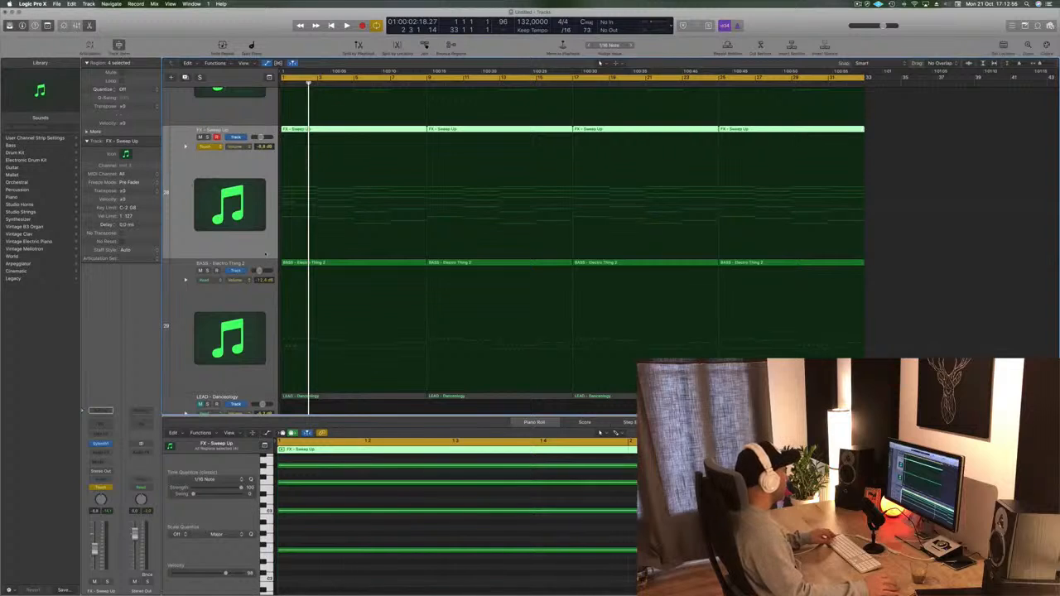
pyautogui.scroll(10, 262, 229)
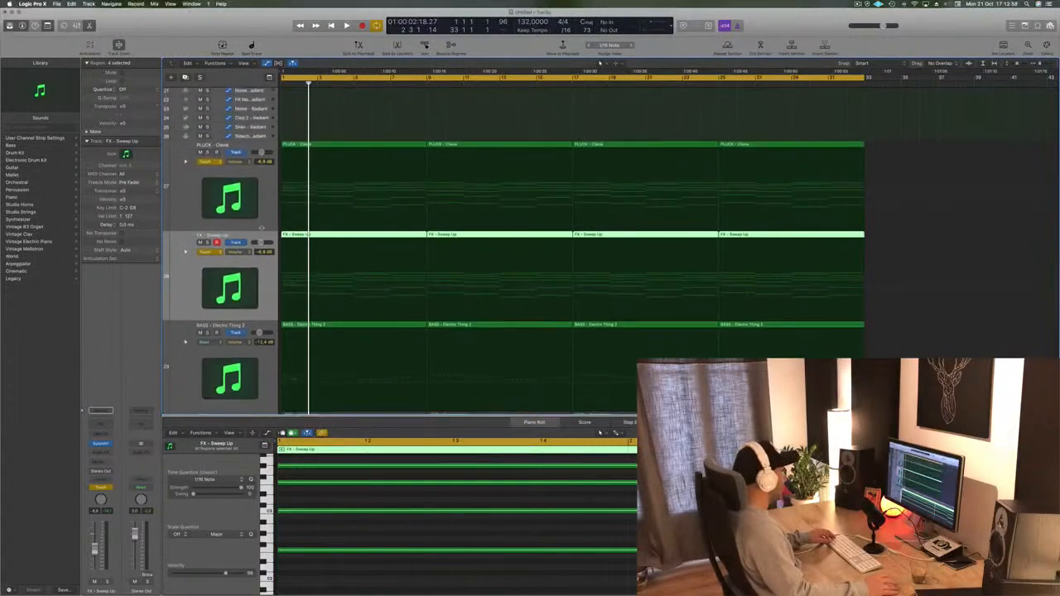
pyautogui.scroll(8, 261, 228)
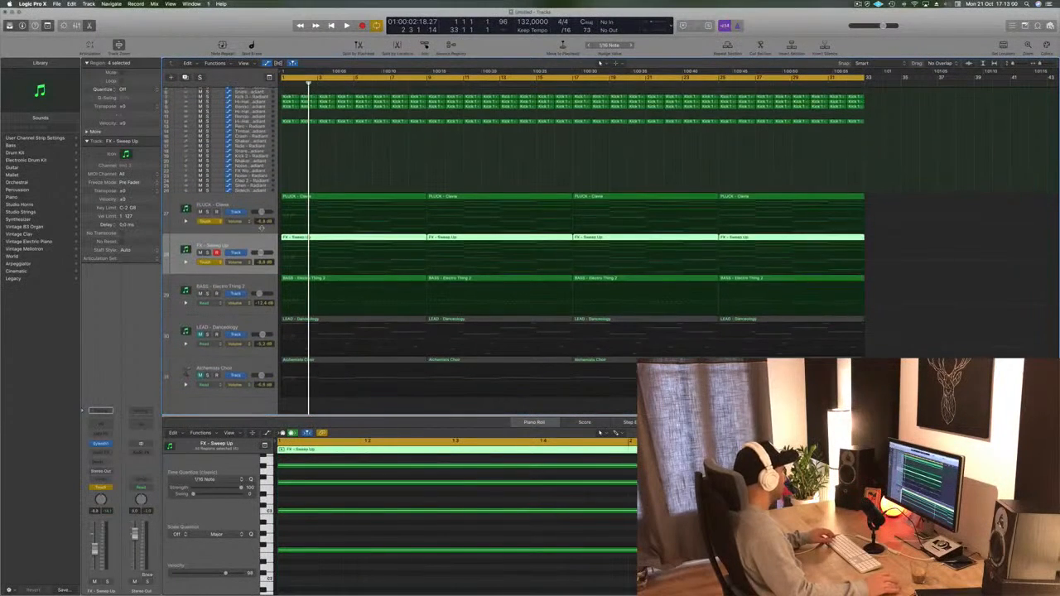
# - Expand the PLUCK - Clavia track's automation lane and clear the recorded cutoff curve at the start of the song
pyautogui.click(246, 231)
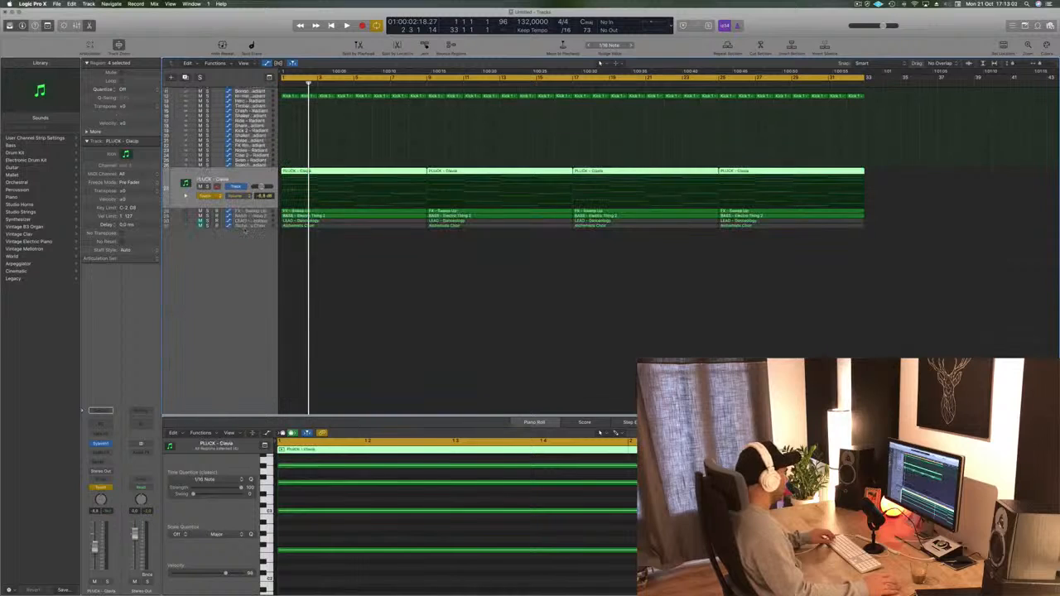
pyautogui.scroll(8, 243, 297)
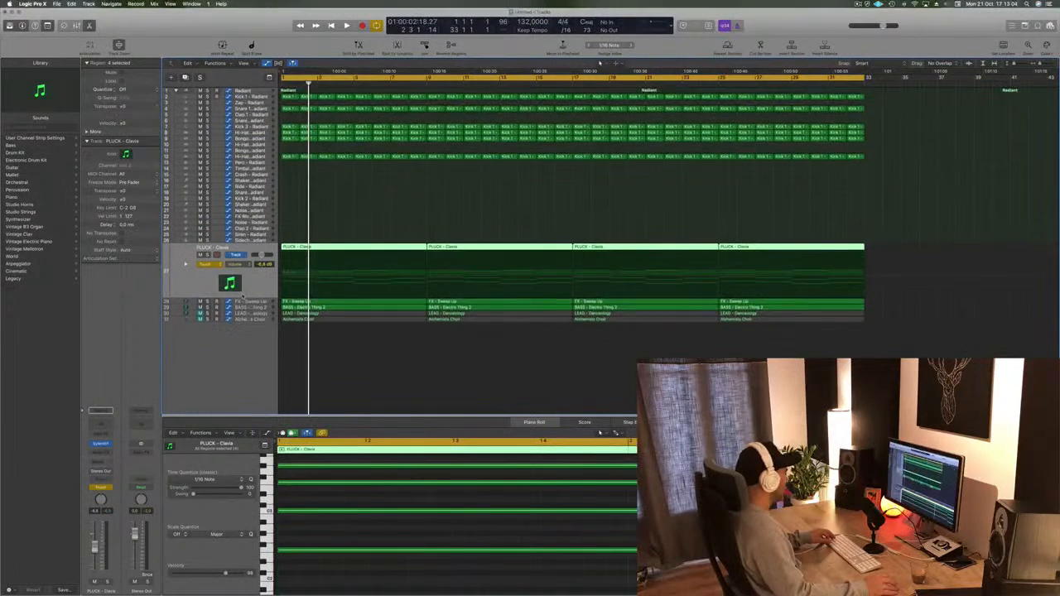
pyautogui.click(185, 273)
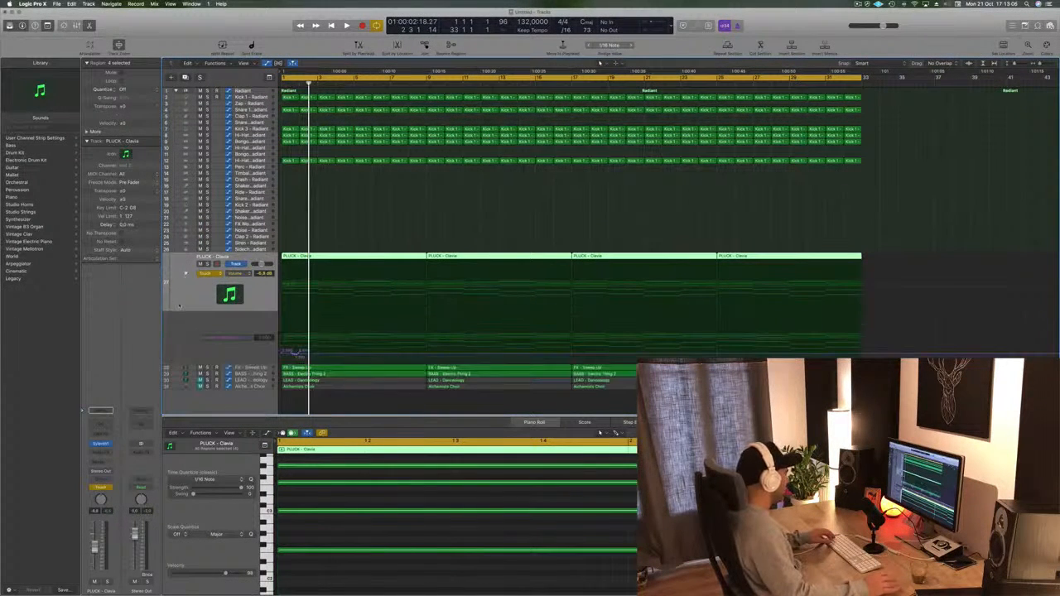
pyautogui.moveTo(302, 354); pyautogui.dragTo(284, 354)
pyautogui.press('space')
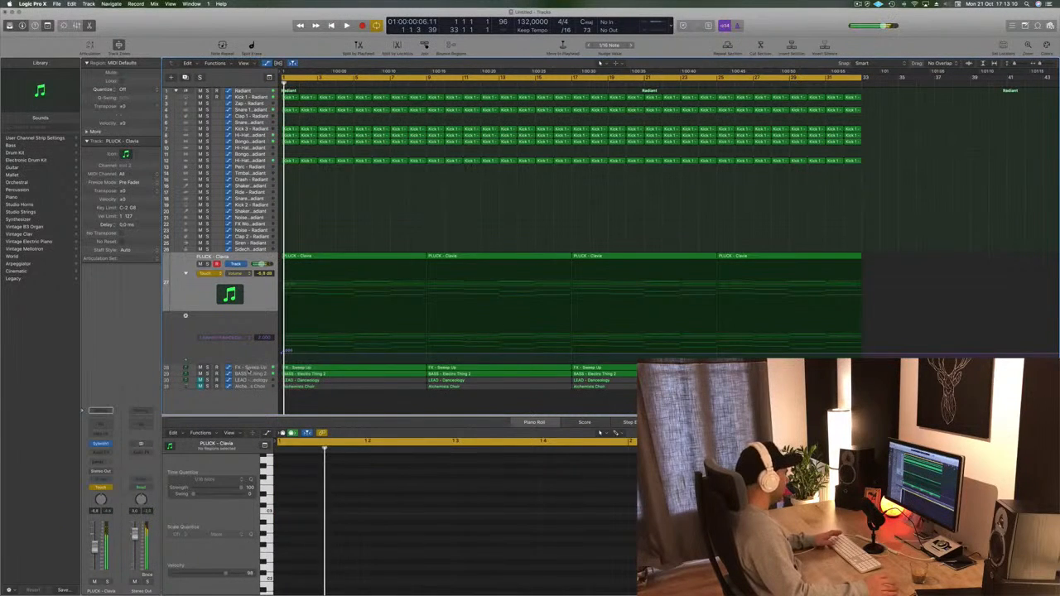
# - Display the Sylenth1 cutoff automation on the FX - Sweep Up track and remove the curve recorded at its start
pyautogui.click(248, 369)
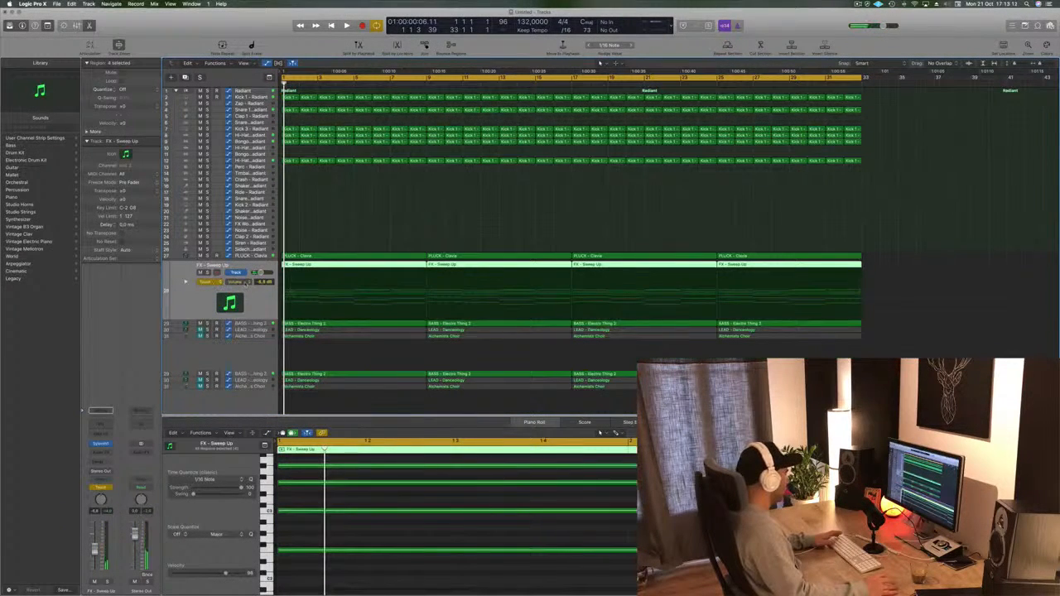
pyautogui.click(246, 283)
pyautogui.click(265, 353)
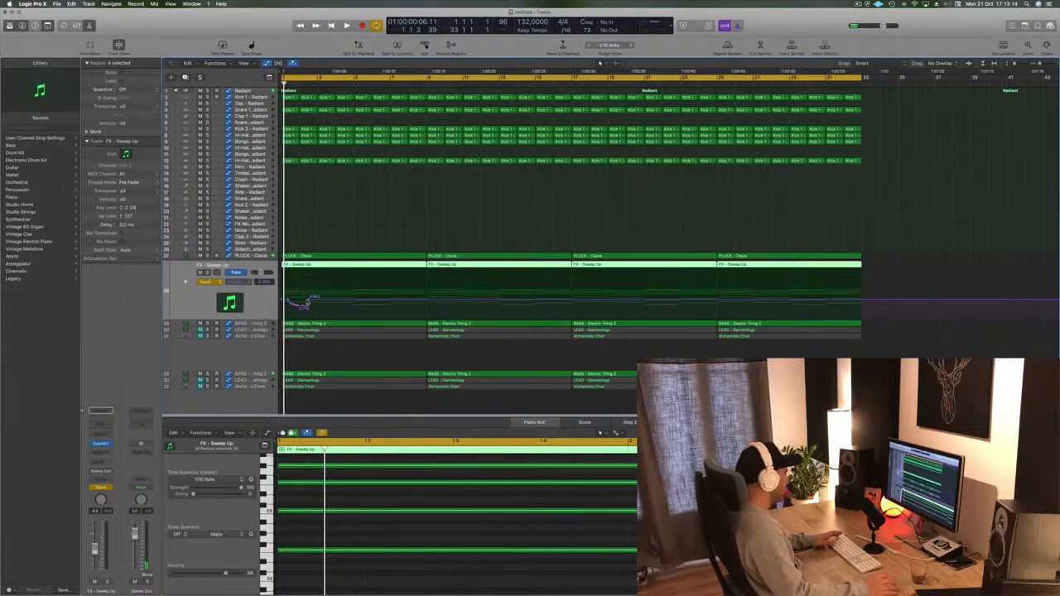
pyautogui.click(295, 300)
# - Set the FX - Sweep Up track's automation mode to Read and lower its cutoff automation line while playing from the start
pyautogui.press('space')
pyautogui.click(207, 282)
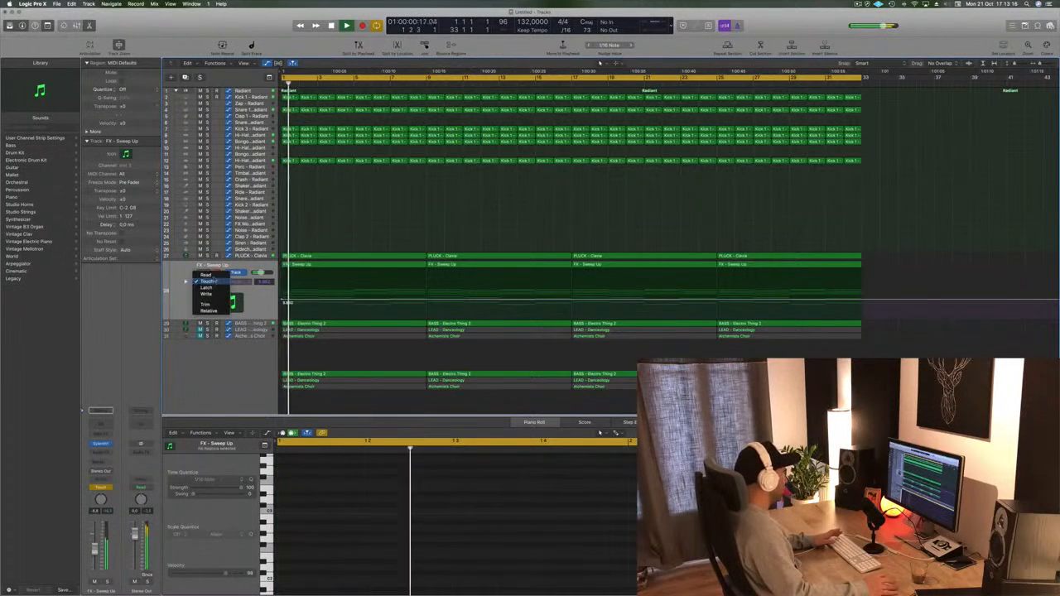
pyautogui.click(207, 275)
pyautogui.press('Return')
pyautogui.moveTo(288, 303); pyautogui.dragTo(282, 304)
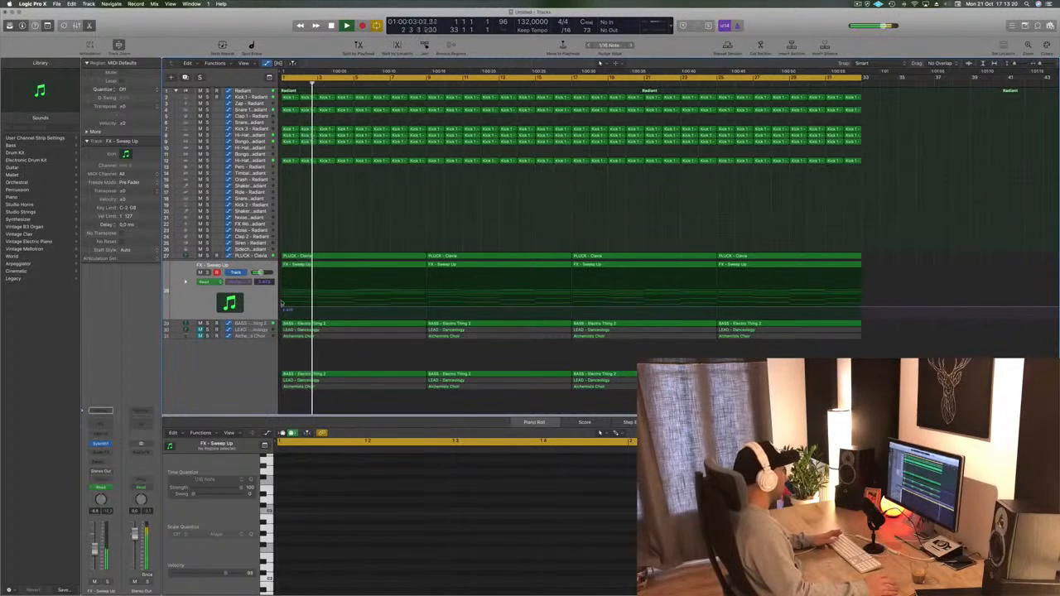
pyautogui.press('Return')
# - Draw FX - Sweep Up cutoff automation rising from bar 1 to about bar 5, dropping back, and rising again to bar 9
pyautogui.moveTo(318, 308); pyautogui.dragTo(356, 307)
pyautogui.press('space')
pyautogui.press('space')
pyautogui.click(426, 308)
pyautogui.moveTo(426, 309); pyautogui.dragTo(426, 297)
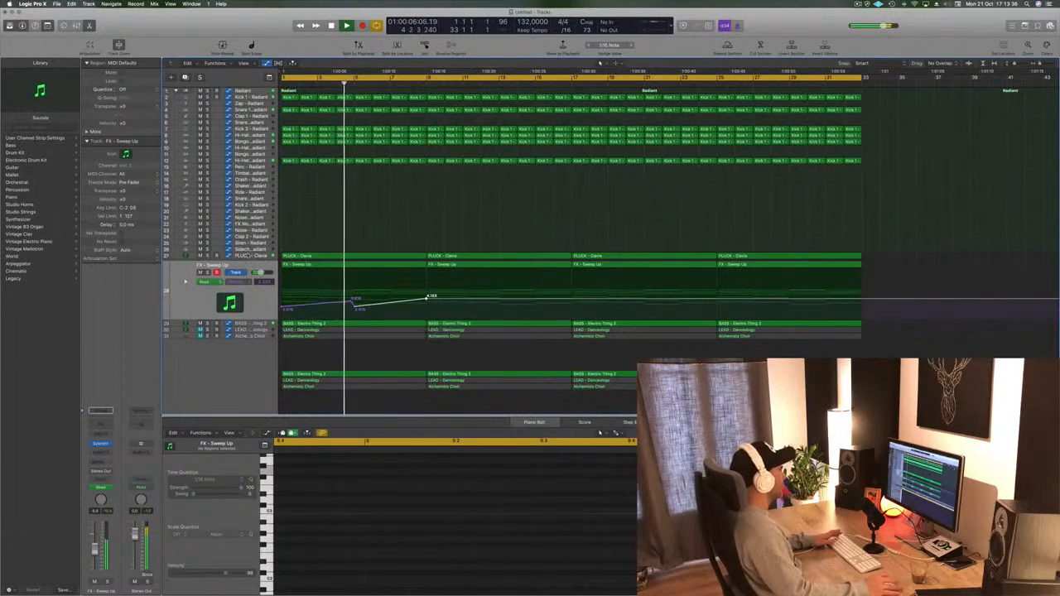
# - Select the PLUCK - Clavia track, restart and stop playback, and show its first region's notes in the Piano Roll
pyautogui.click(247, 256)
pyautogui.press('Return')
pyautogui.press('space')
pyautogui.click(370, 245)
pyautogui.click(342, 261)
pyautogui.scroll(-10, 378, 461)
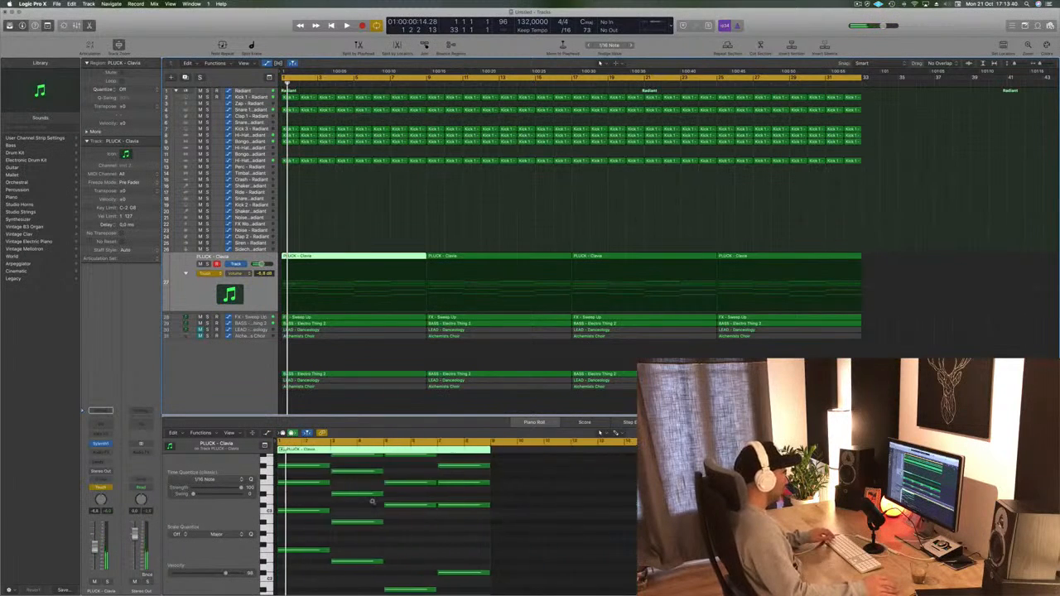
# - Select all 24 chord notes in the first PLUCK - Clavia region and shorten them to brief stabs
pyautogui.moveTo(305, 470); pyautogui.dragTo(441, 590)
pyautogui.moveTo(315, 519); pyautogui.dragTo(289, 519)
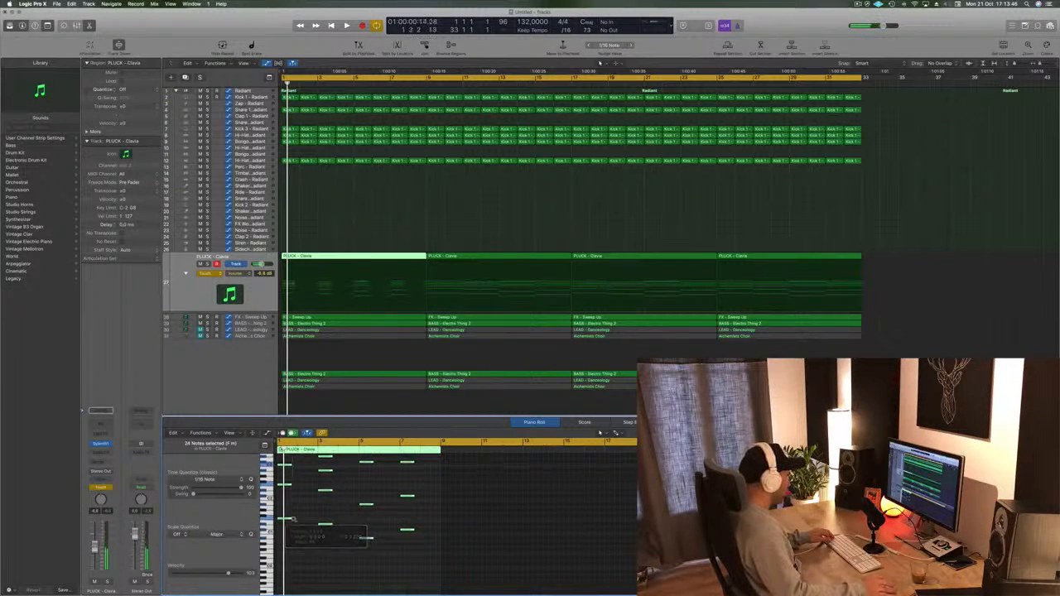
pyautogui.scroll(6, 289, 519)
pyautogui.scroll(-6, 307, 516)
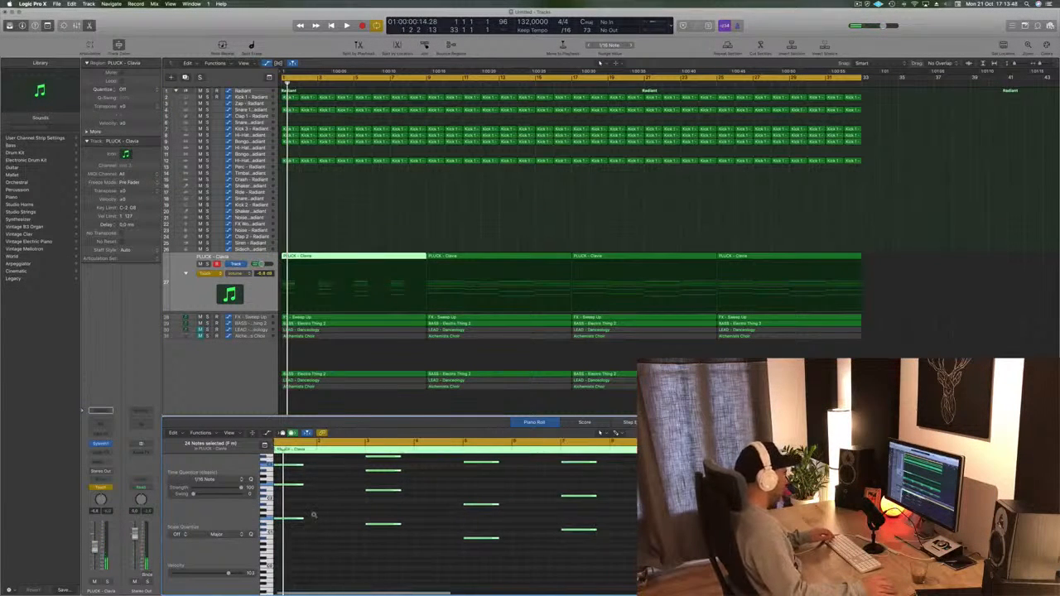
pyautogui.moveTo(296, 495); pyautogui.dragTo(285, 497)
pyautogui.scroll(10, 296, 521)
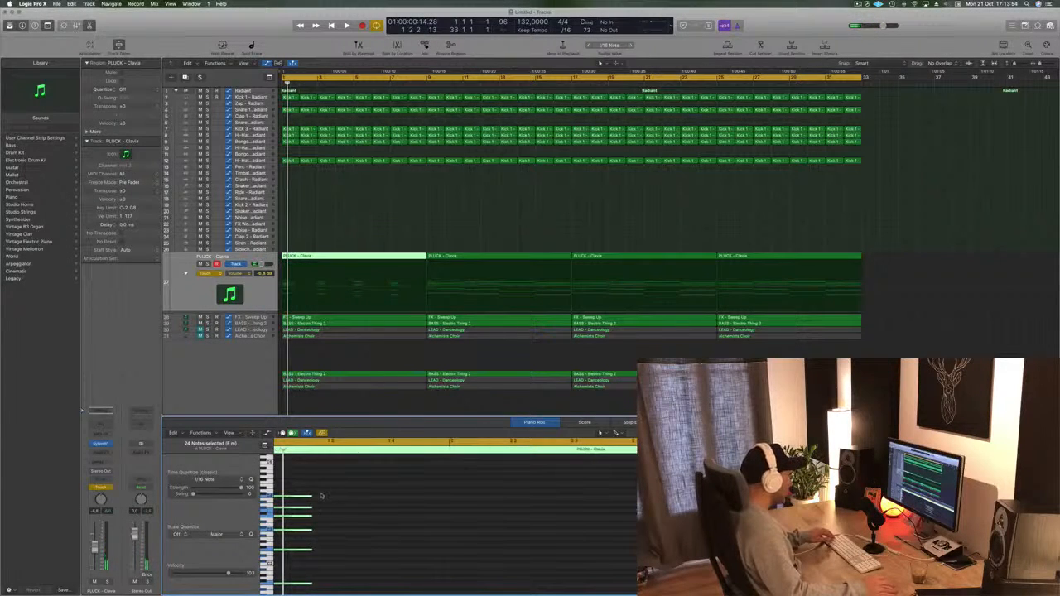
pyautogui.moveTo(310, 495)
pyautogui.mouseDown()
pyautogui.moveTo(326, 501)
pyautogui.moveTo(300, 487)
pyautogui.mouseUp()
pyautogui.click(307, 494)
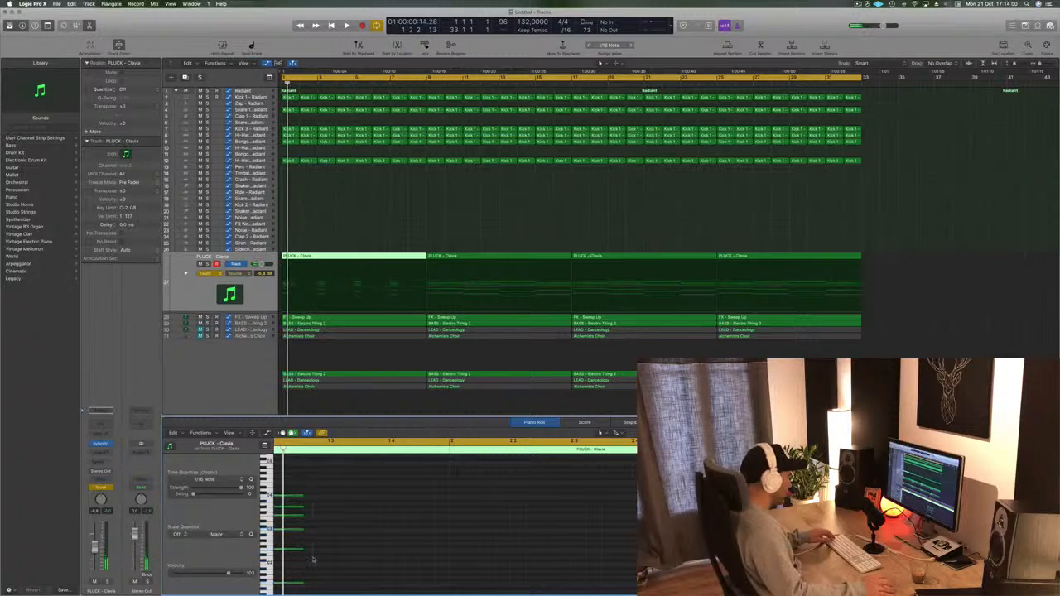
# - Try to layer the shortened PLUCK - Clavia notes by twice duplicating them all with a slight time offset
pyautogui.moveTo(294, 497)
pyautogui.mouseDown()
pyautogui.moveTo(334, 503)
pyautogui.moveTo(306, 501)
pyautogui.mouseUp()
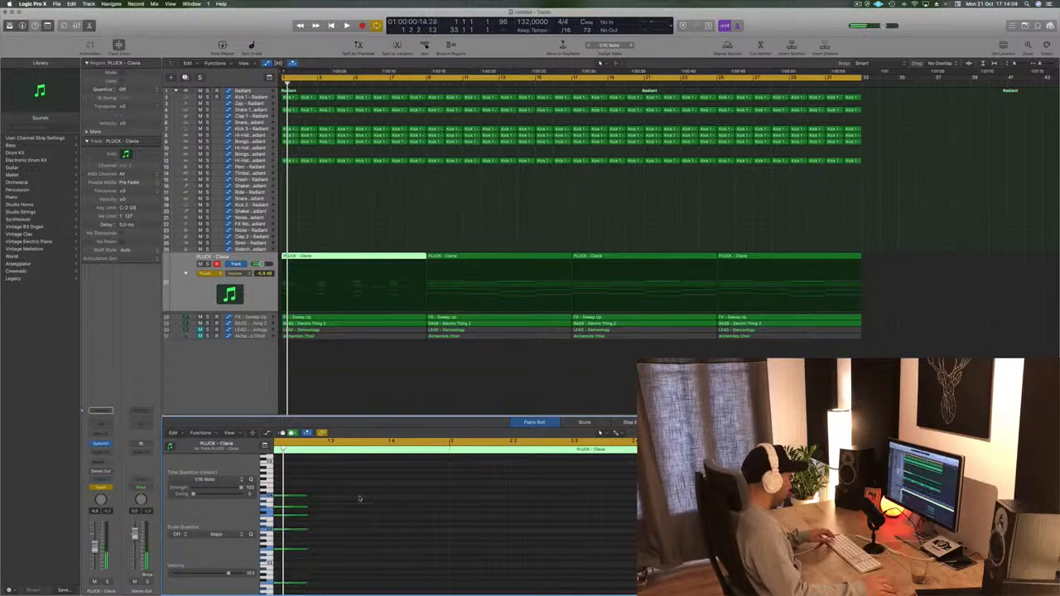
pyautogui.press('super+a')
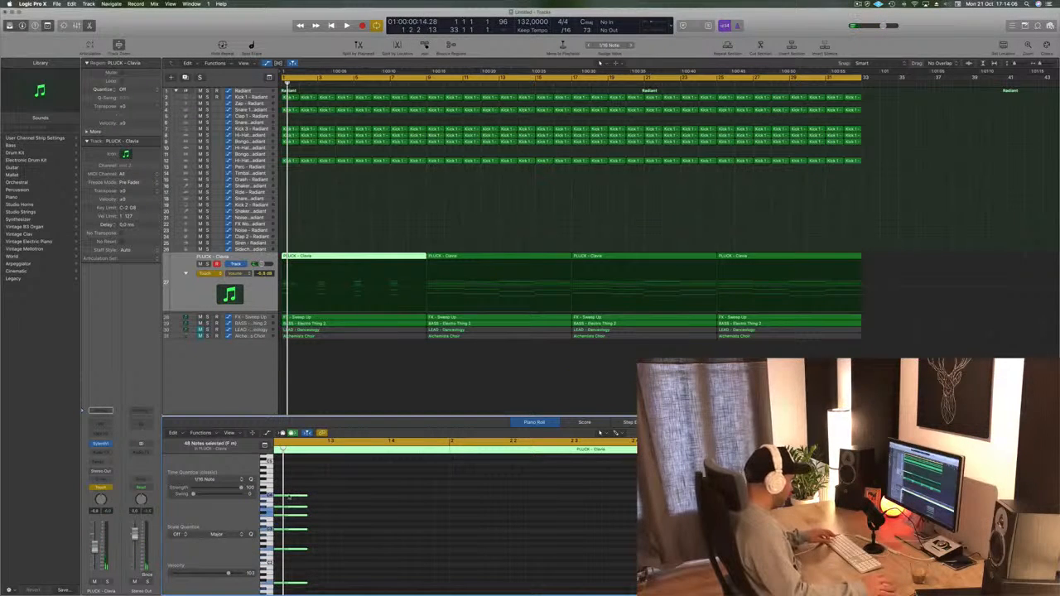
pyautogui.moveTo(287, 497)
pyautogui.mouseDown()
pyautogui.moveTo(319, 502)
pyautogui.moveTo(293, 503)
pyautogui.mouseUp()
pyautogui.click(371, 520)
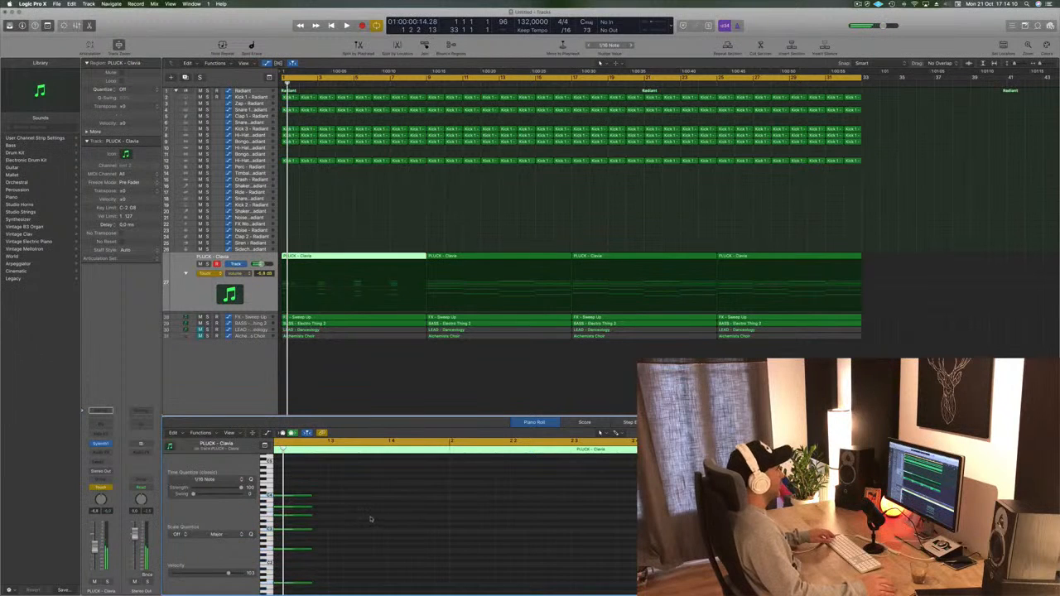
# - Try to copy 18 of the layered chord notes further along bar 1, and undo the copy
pyautogui.scroll(-5, 371, 517)
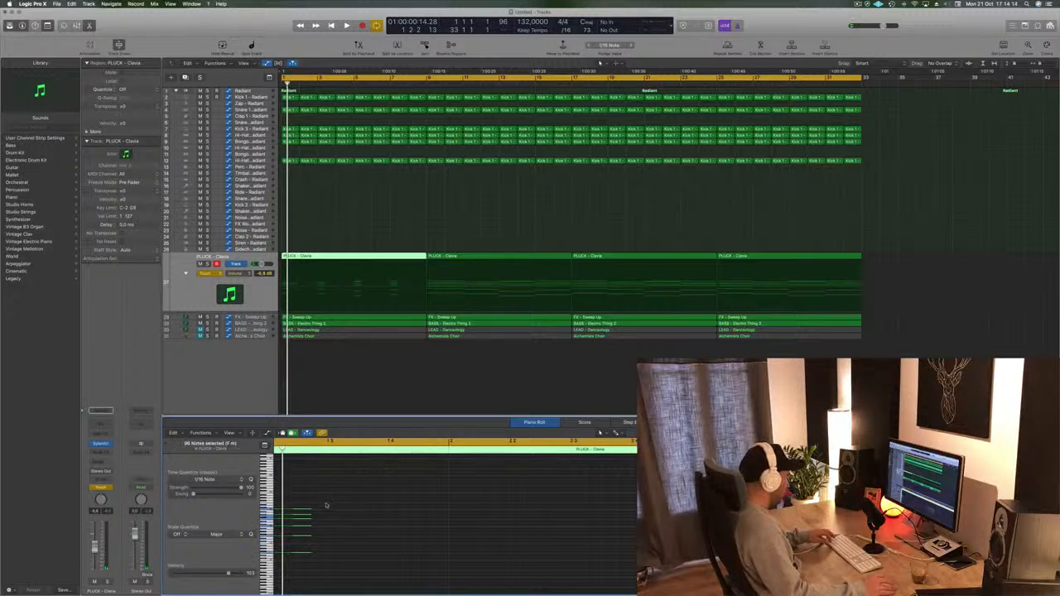
pyautogui.moveTo(310, 509); pyautogui.dragTo(352, 508)
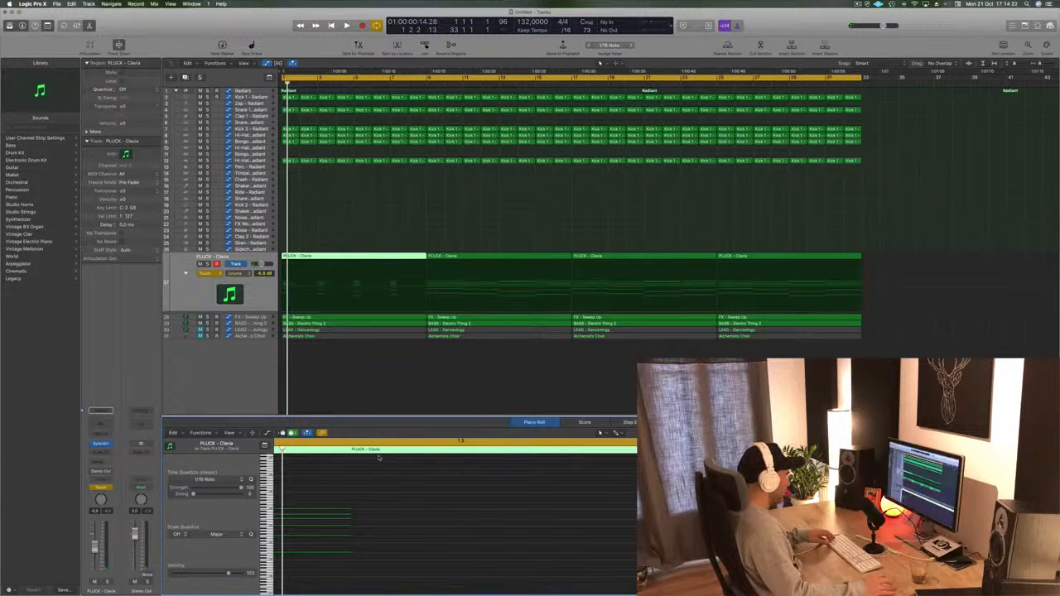
pyautogui.moveTo(359, 547); pyautogui.dragTo(326, 588)
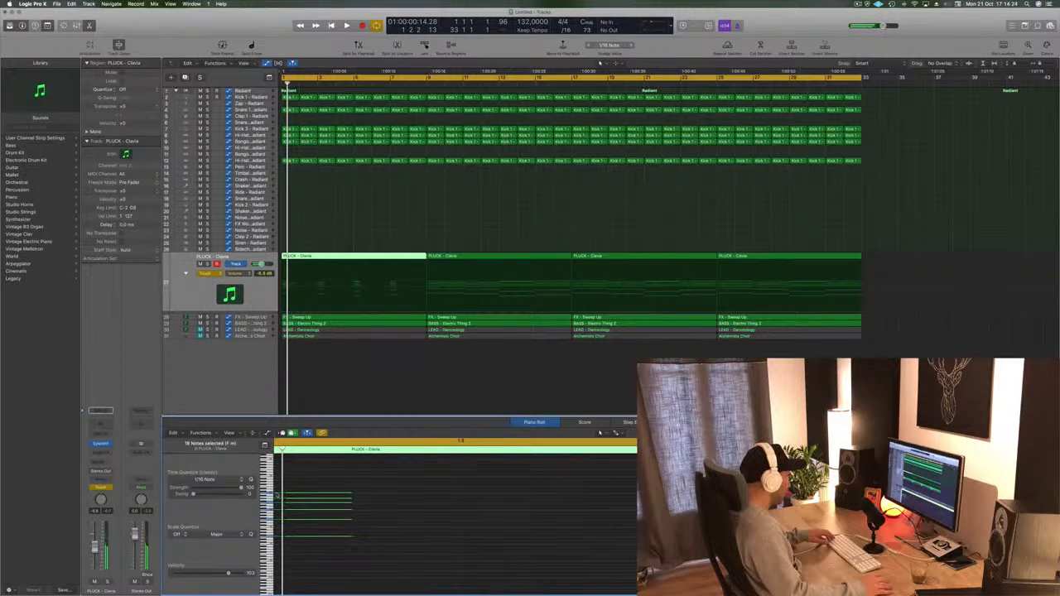
pyautogui.moveTo(279, 495); pyautogui.dragTo(570, 495)
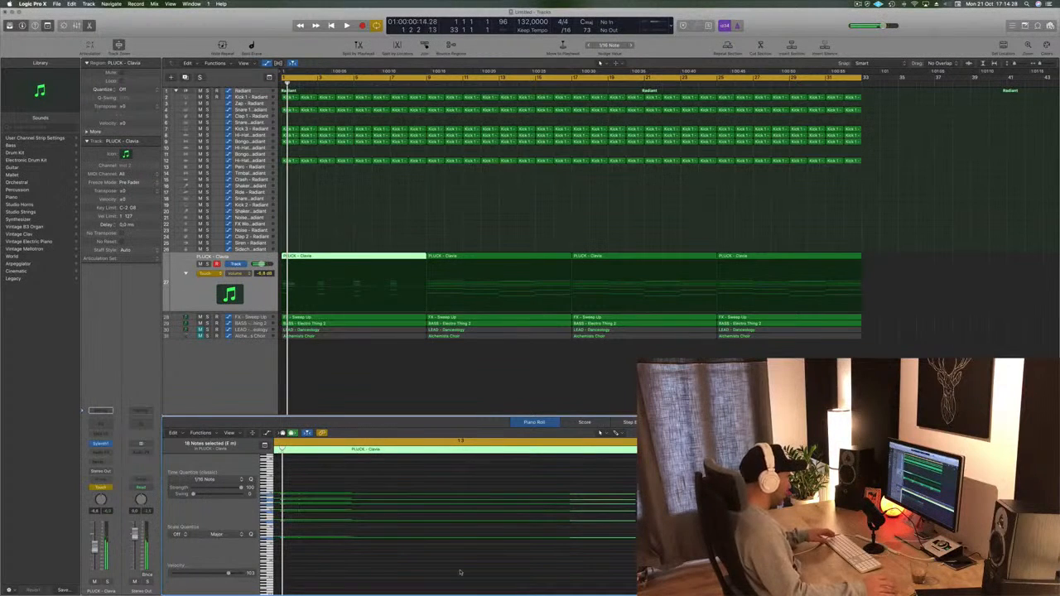
pyautogui.press('super+z')
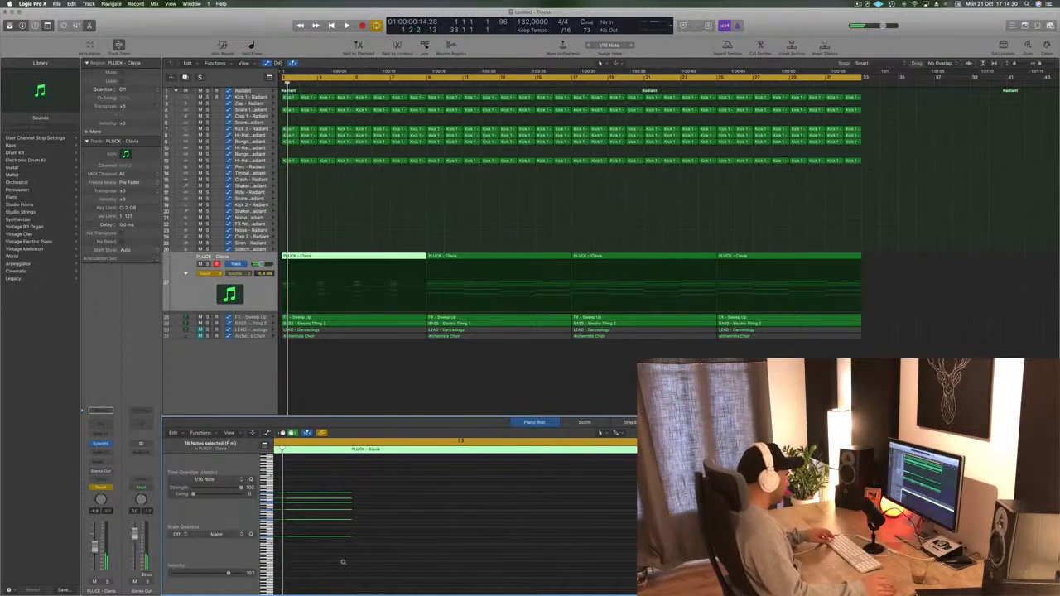
# - Shorten the 24 original chord notes in the first PLUCK - Clavia region to less than one beat
pyautogui.scroll(5, 345, 538)
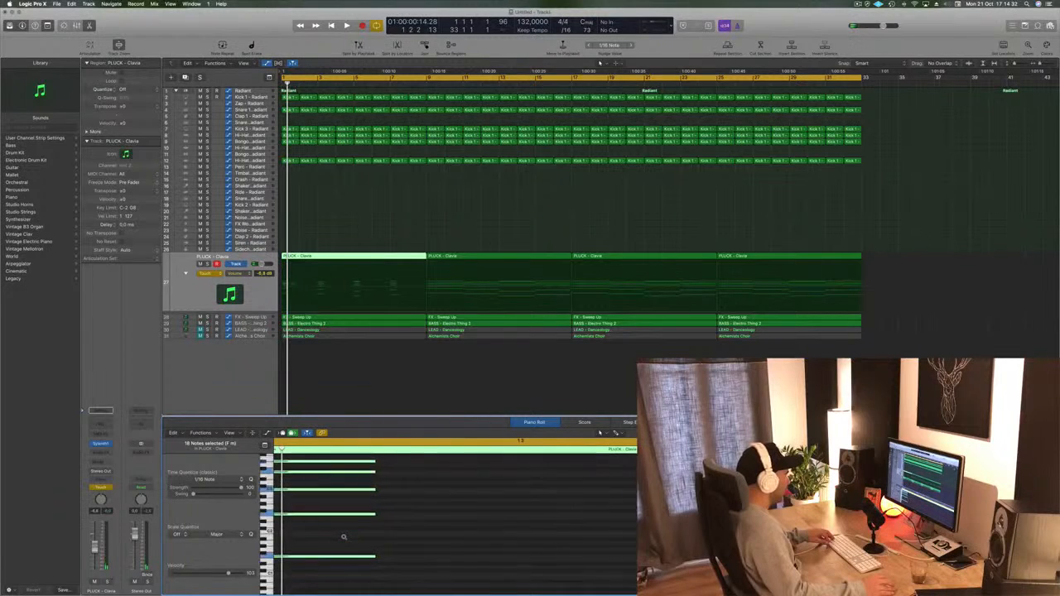
pyautogui.scroll(5, 343, 537)
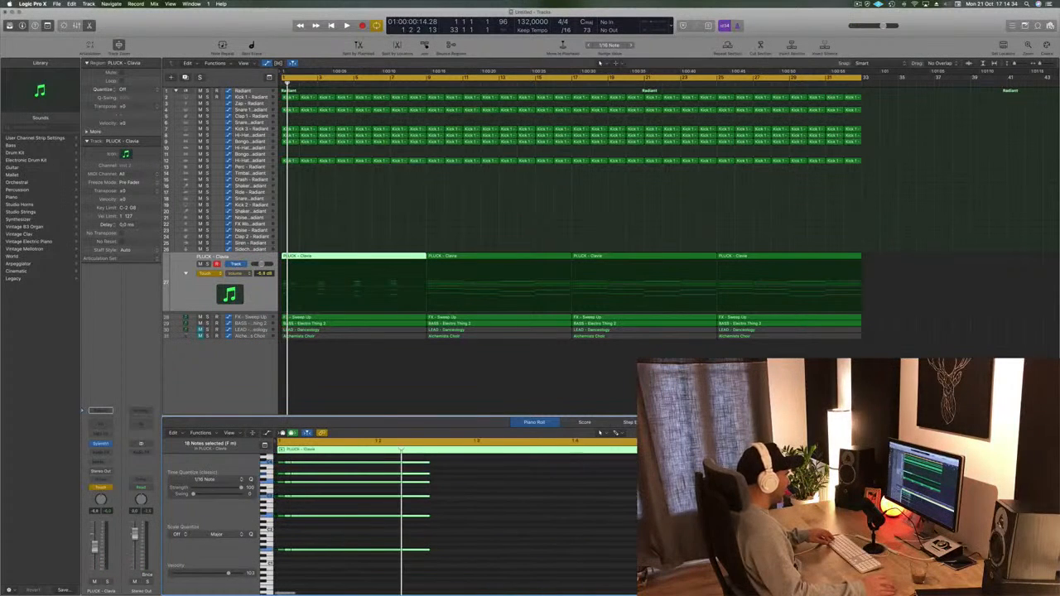
pyautogui.scroll(-3, 343, 536)
pyautogui.hscroll(-2, 343, 538)
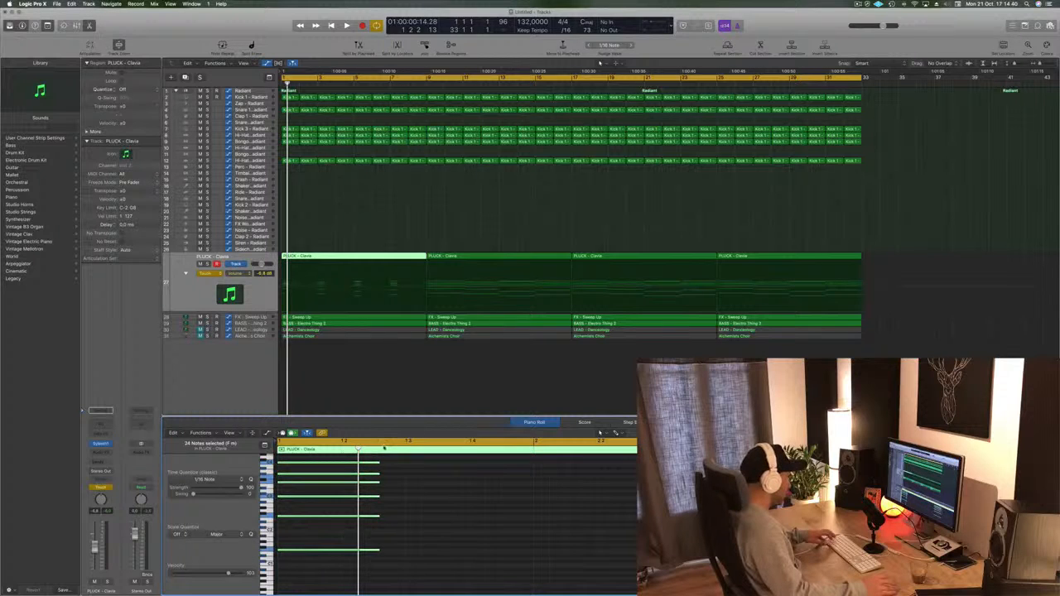
pyautogui.moveTo(376, 462); pyautogui.dragTo(343, 468)
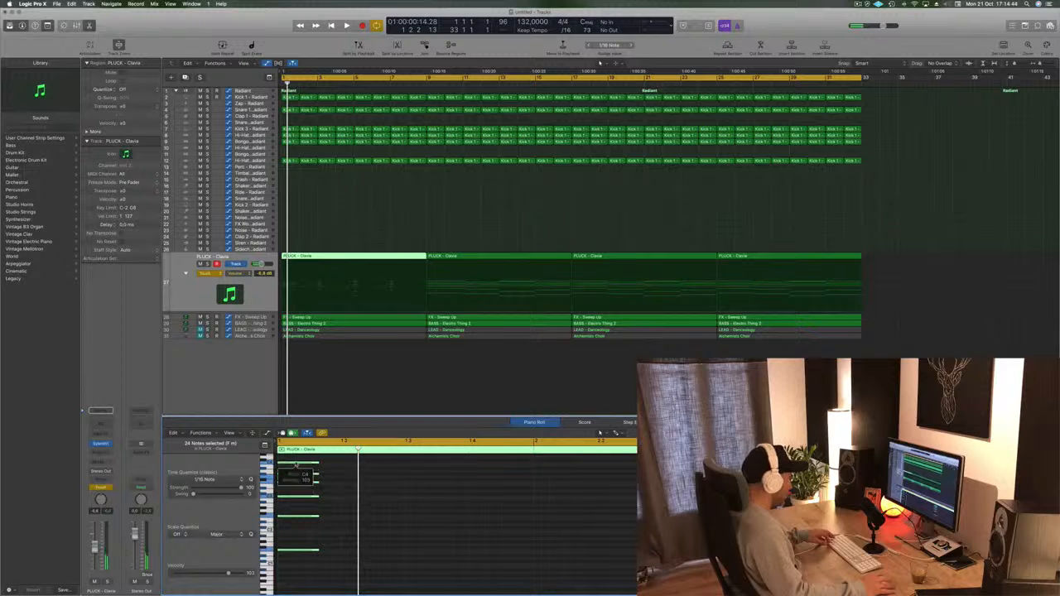
# - Copy the first chord stab three times along bar 1 of the first PLUCK - Clavia region, making four stabs, and play it back
pyautogui.moveTo(286, 467); pyautogui.dragTo(339, 470)
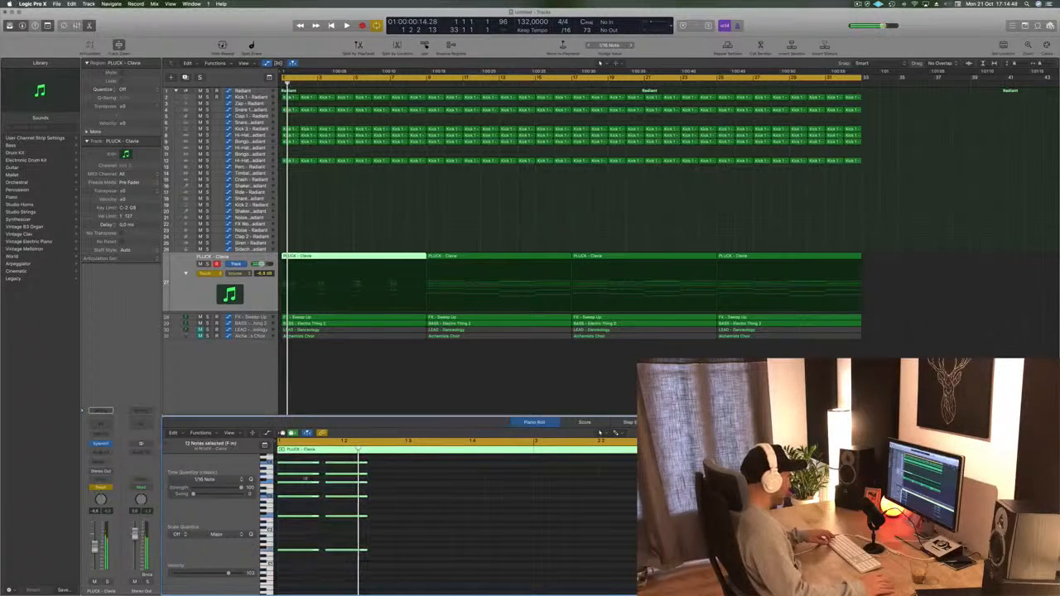
pyautogui.moveTo(300, 466); pyautogui.dragTo(399, 468)
pyautogui.press('space')
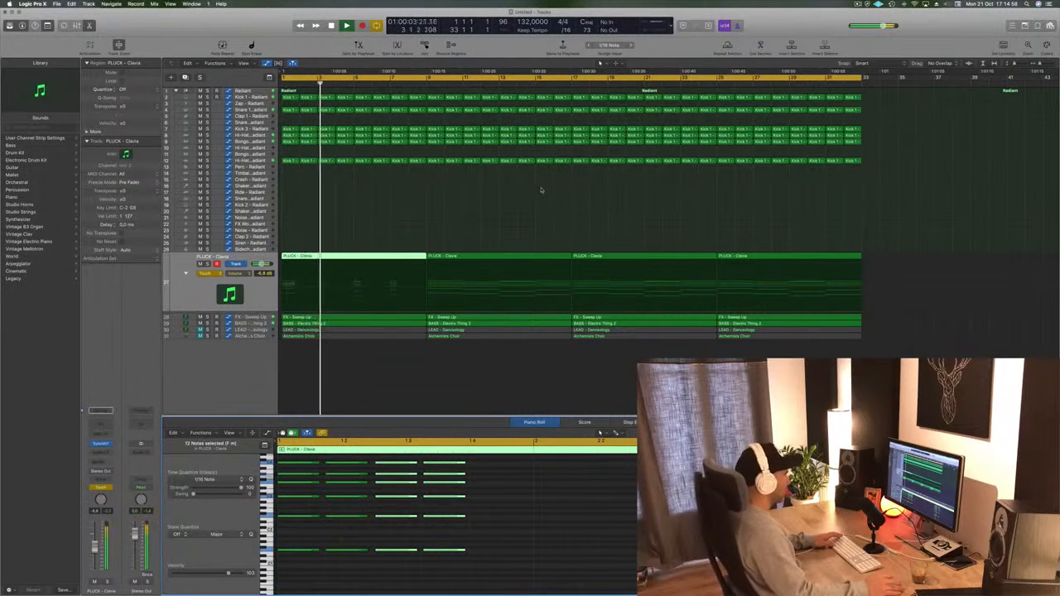
# - Duplicate the 36 stab notes at bars 3, 5 and 7 directly after themselves, giving each chord four stabs, and play the result
pyautogui.scroll(-8, 609, 560)
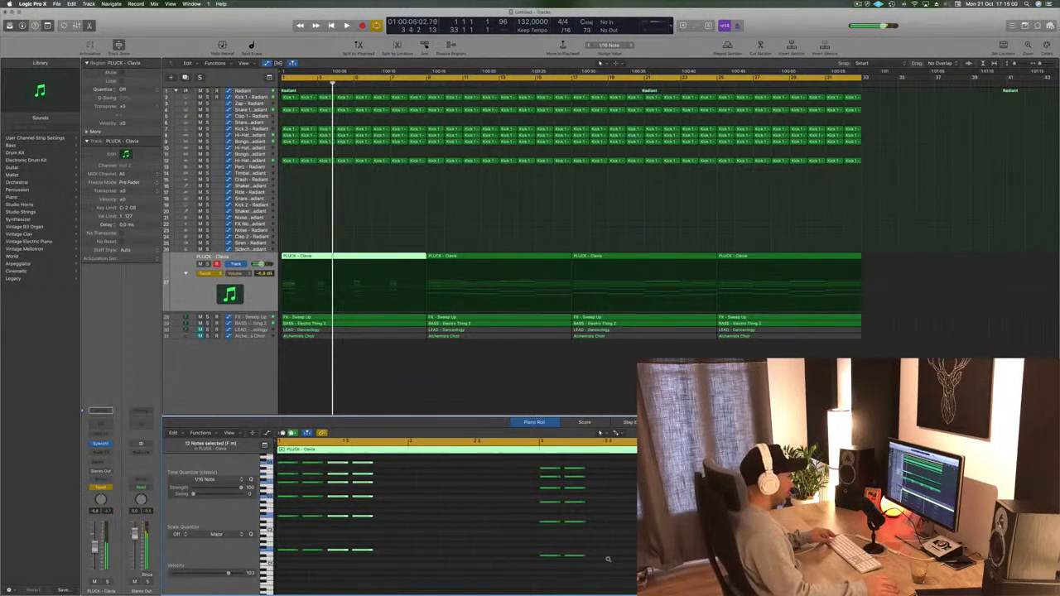
pyautogui.scroll(-3, 547, 528)
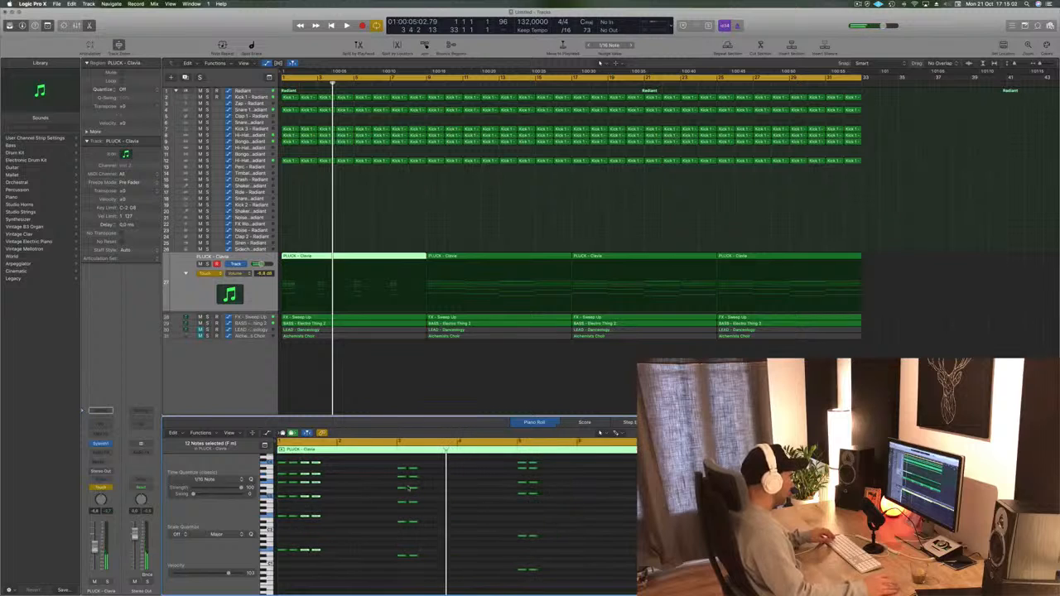
pyautogui.moveTo(392, 454); pyautogui.dragTo(671, 583)
pyautogui.scroll(-3, 570, 519)
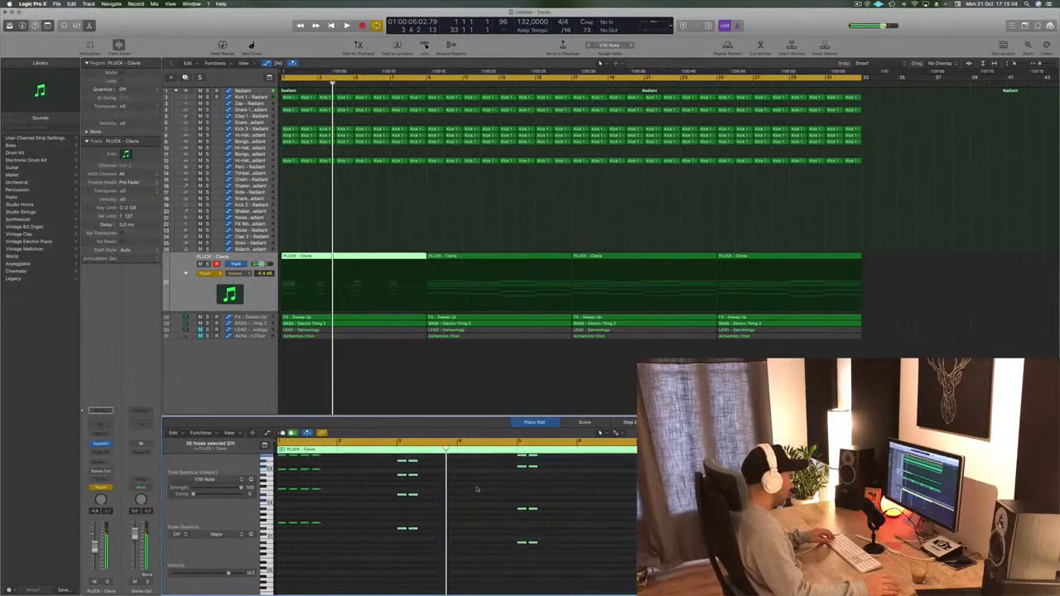
pyautogui.scroll(3, 438, 516)
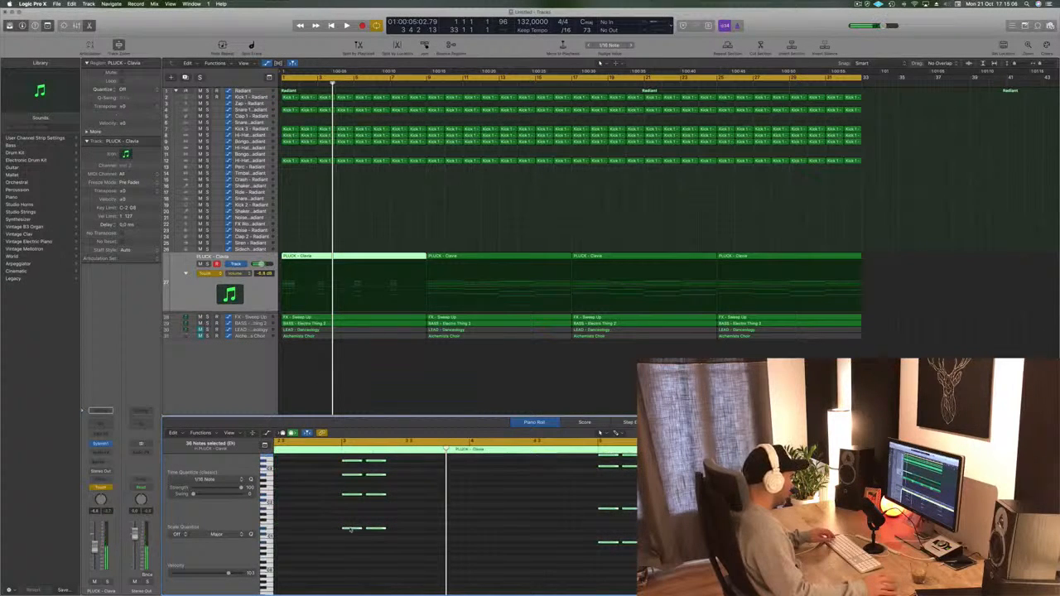
pyautogui.moveTo(370, 533); pyautogui.dragTo(401, 530)
pyautogui.press('space')
pyautogui.scroll(3, 379, 176)
pyautogui.scroll(-5, 429, 184)
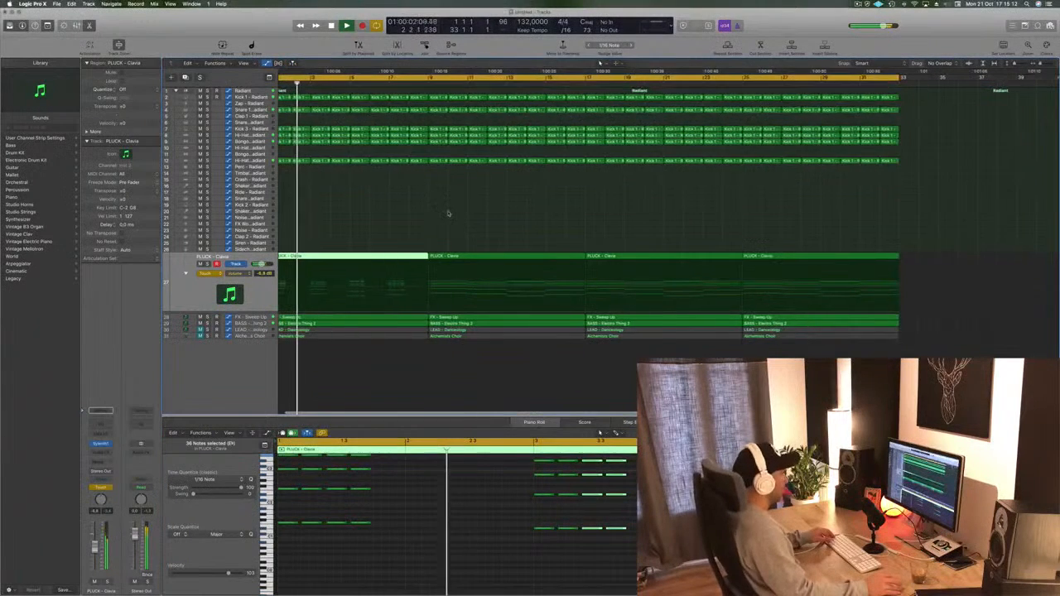
# - Move the last PLUCK - Clavia region out of the arrangement to about bar 38
pyautogui.click(430, 204)
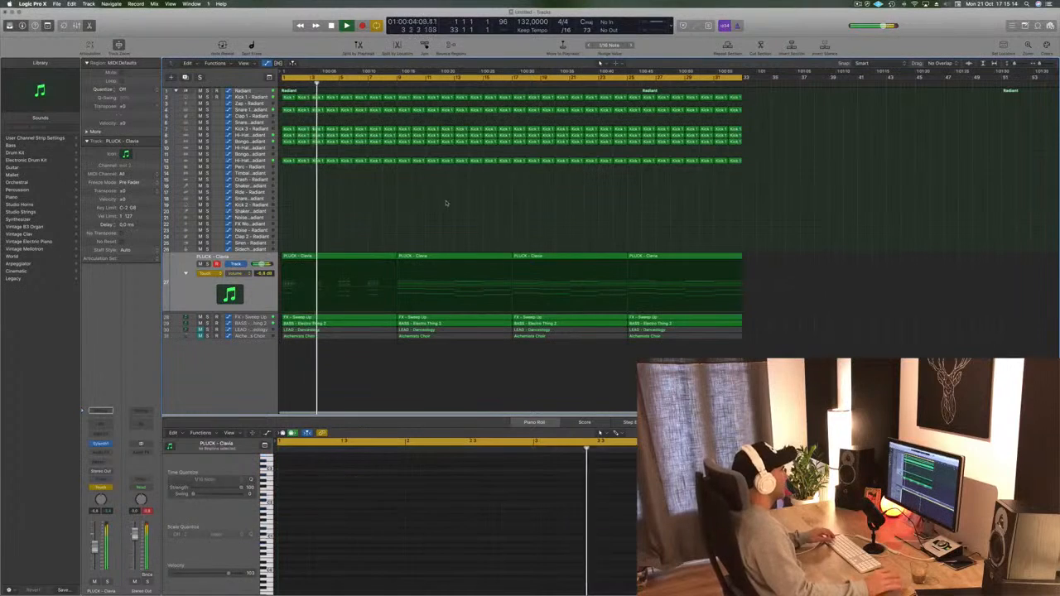
pyautogui.moveTo(684, 259); pyautogui.dragTo(884, 264)
pyautogui.scroll(3, 511, 240)
pyautogui.scroll(1, 511, 241)
pyautogui.scroll(-5, 561, 235)
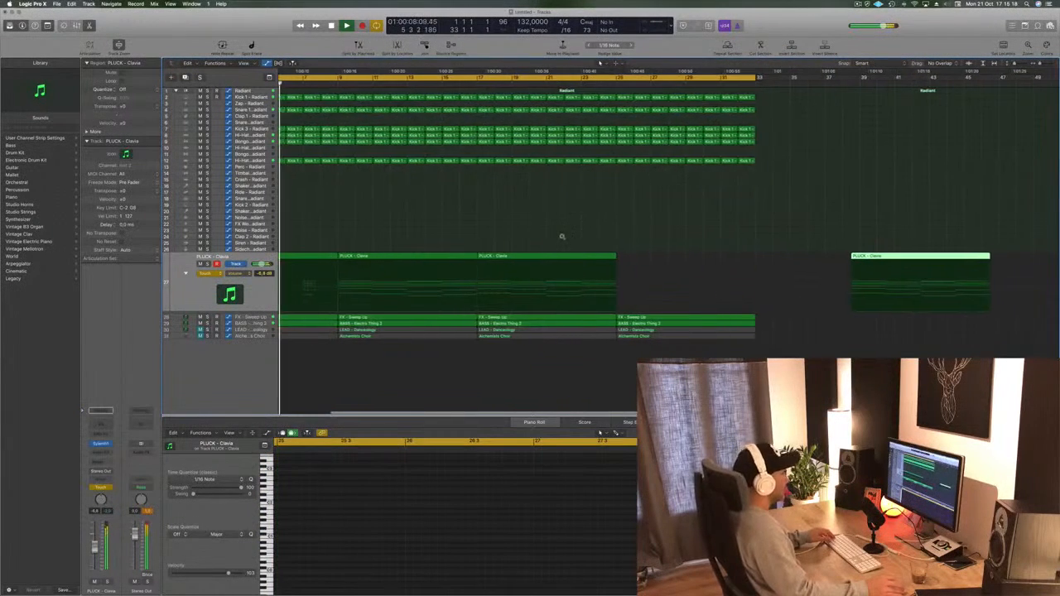
# - Set the PLUCK - Clavia track's automation mode to Read and restart playback from bar 1
pyautogui.click(207, 273)
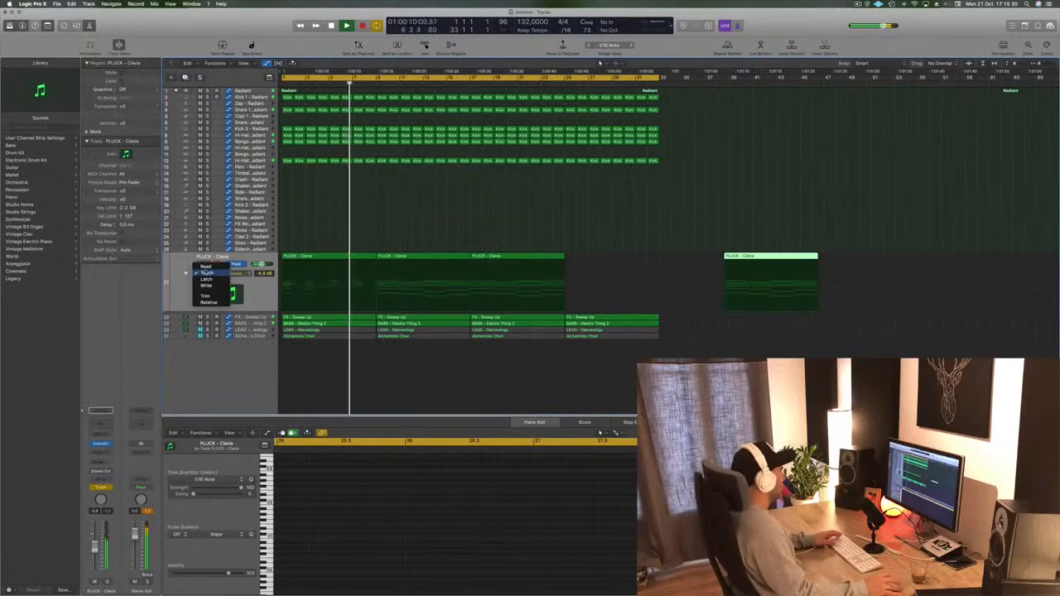
pyautogui.click(211, 267)
pyautogui.click(191, 292)
pyautogui.press('Return')
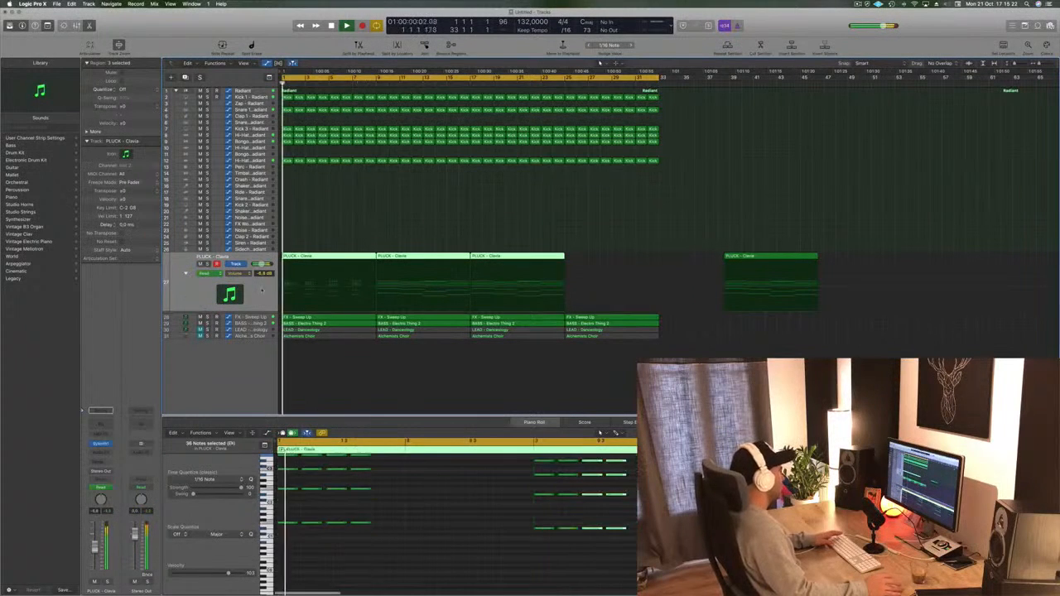
# - Automate the cutoff on PLUCK - Clavia, holding it low until about bar 4 and raising it towards the first region's end
pyautogui.click(284, 287)
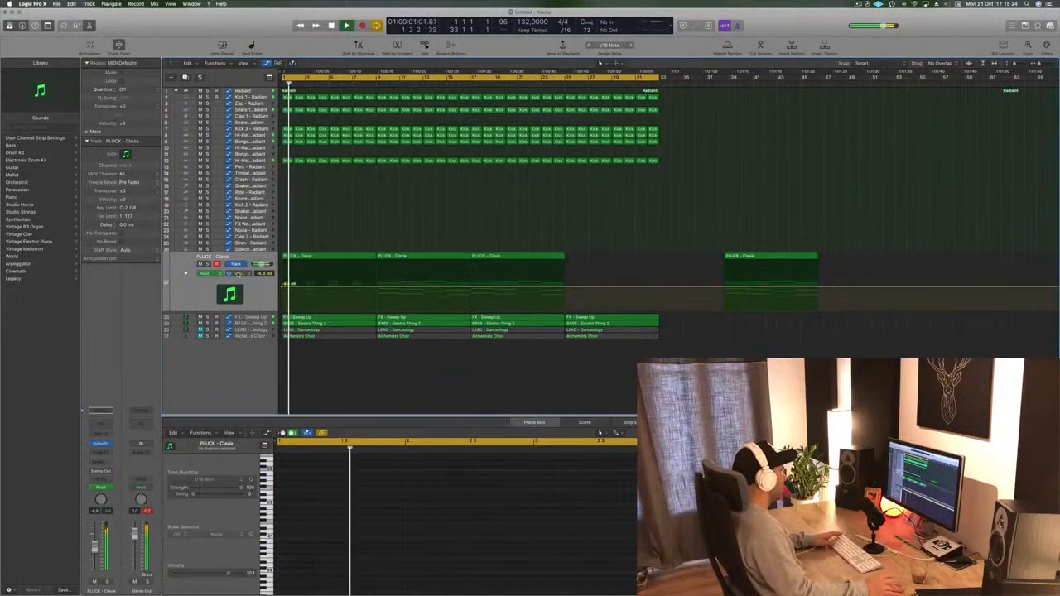
pyautogui.click(238, 273)
pyautogui.click(265, 276)
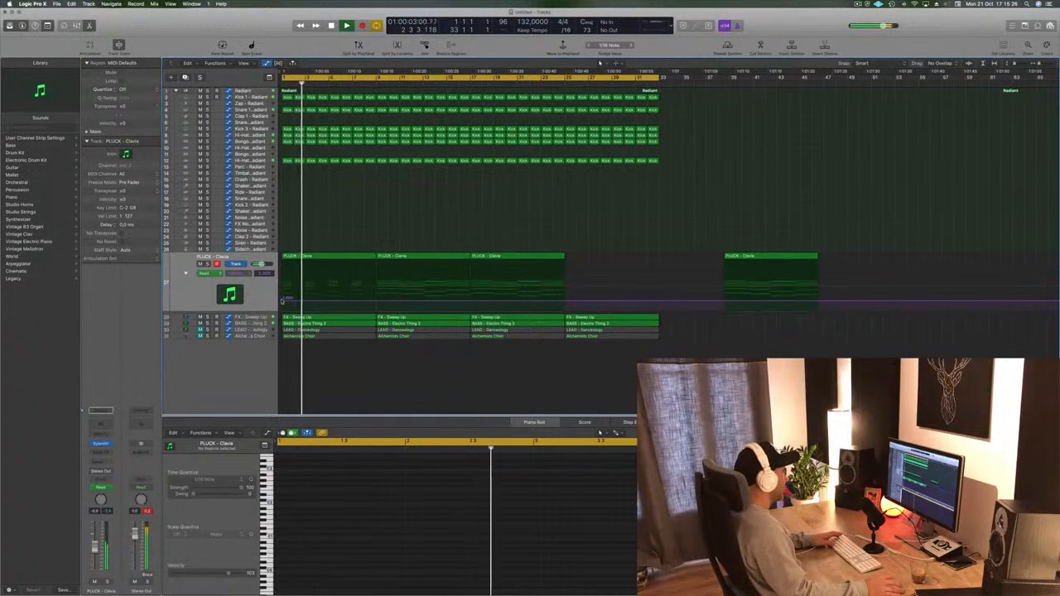
pyautogui.moveTo(281, 301)
pyautogui.mouseDown()
pyautogui.moveTo(285, 291)
pyautogui.moveTo(283, 304)
pyautogui.mouseUp()
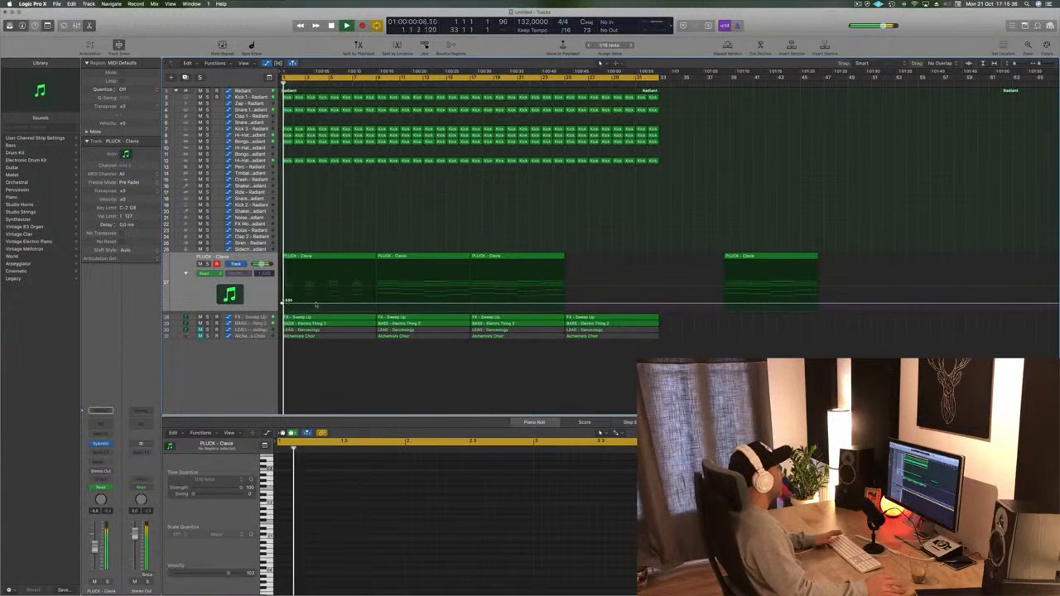
pyautogui.click(321, 304)
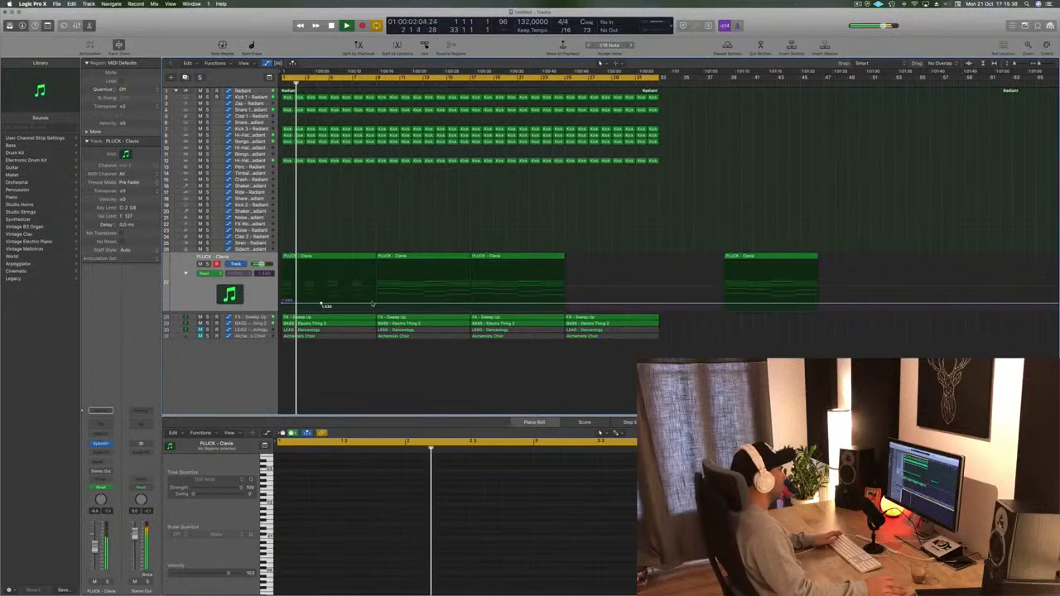
pyautogui.moveTo(372, 305); pyautogui.dragTo(377, 297)
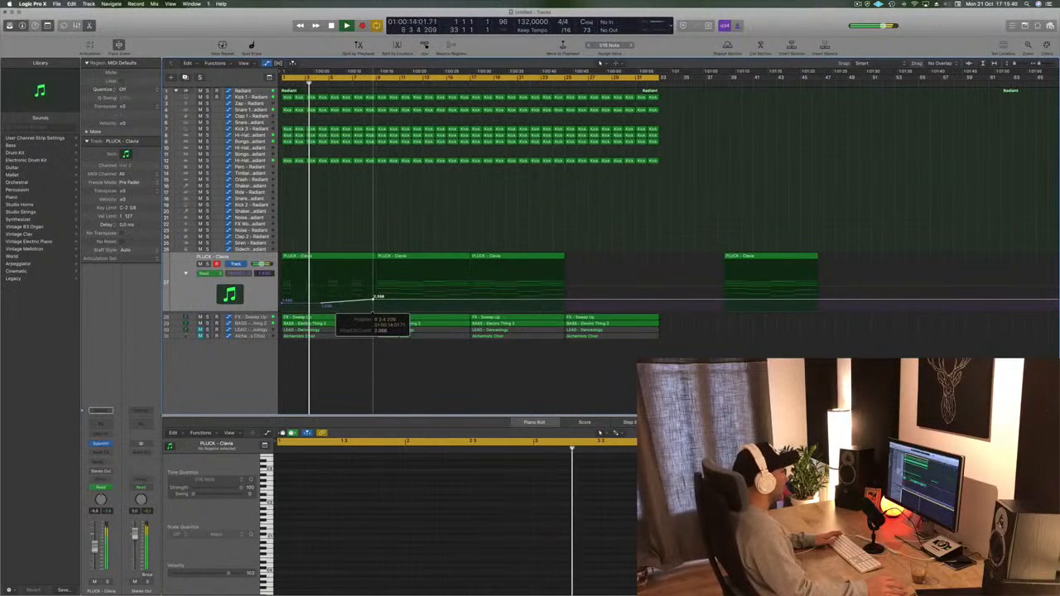
# - Move the two unedited PLUCK - Clavia regions to about bar 48, and copy the first region to bar 9 with smooth automation between them
pyautogui.moveTo(423, 240); pyautogui.dragTo(901, 251)
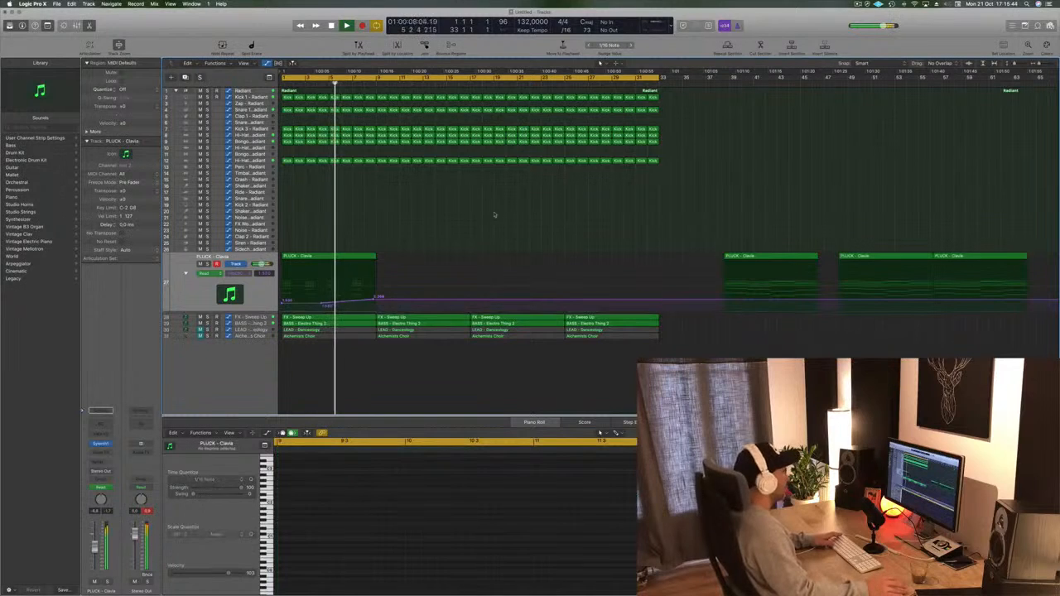
pyautogui.click(324, 260)
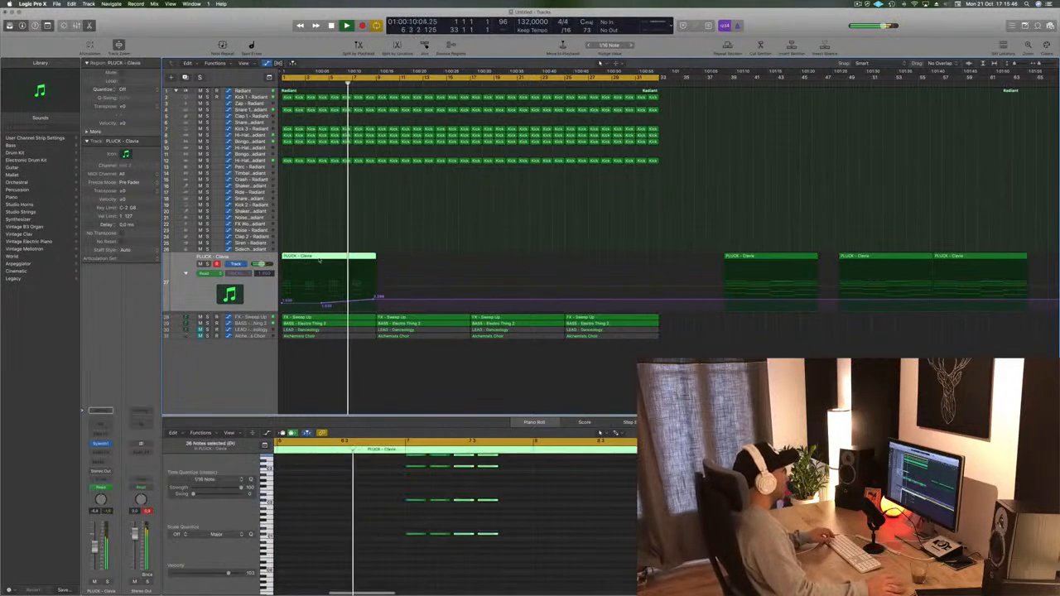
pyautogui.moveTo(324, 260); pyautogui.dragTo(435, 258)
pyautogui.keyDown('shift'); pyautogui.click(353, 261); pyautogui.keyUp('shift')
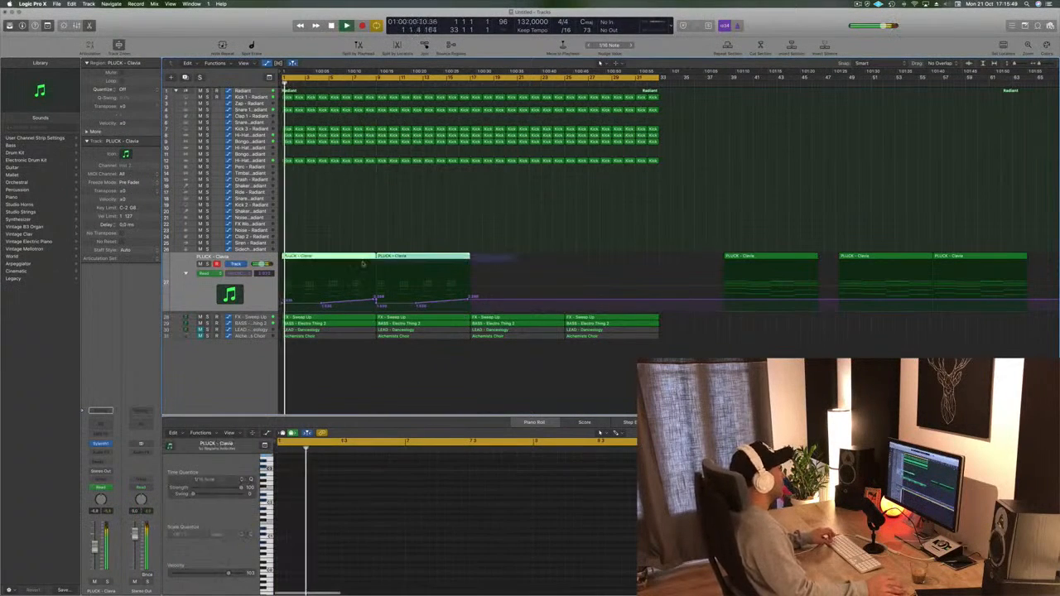
pyautogui.click(376, 304)
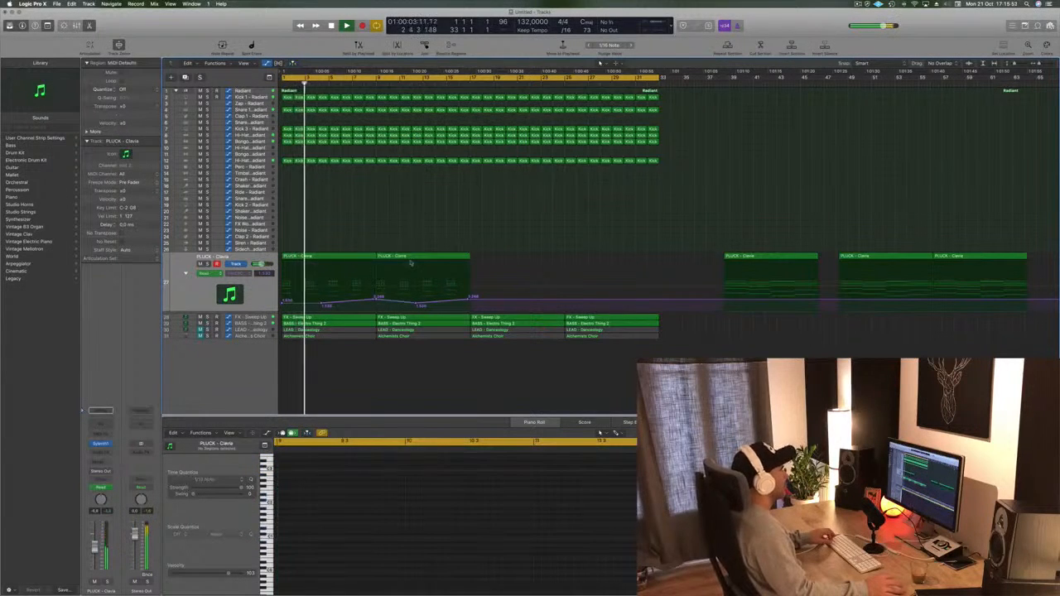
# - Copy both PLUCK - Clavia stab regions with their automation to bars 17 to 32, and remove the extra automation point at bar 17
pyautogui.moveTo(448, 257); pyautogui.dragTo(524, 263)
pyautogui.press('space')
pyautogui.press('space')
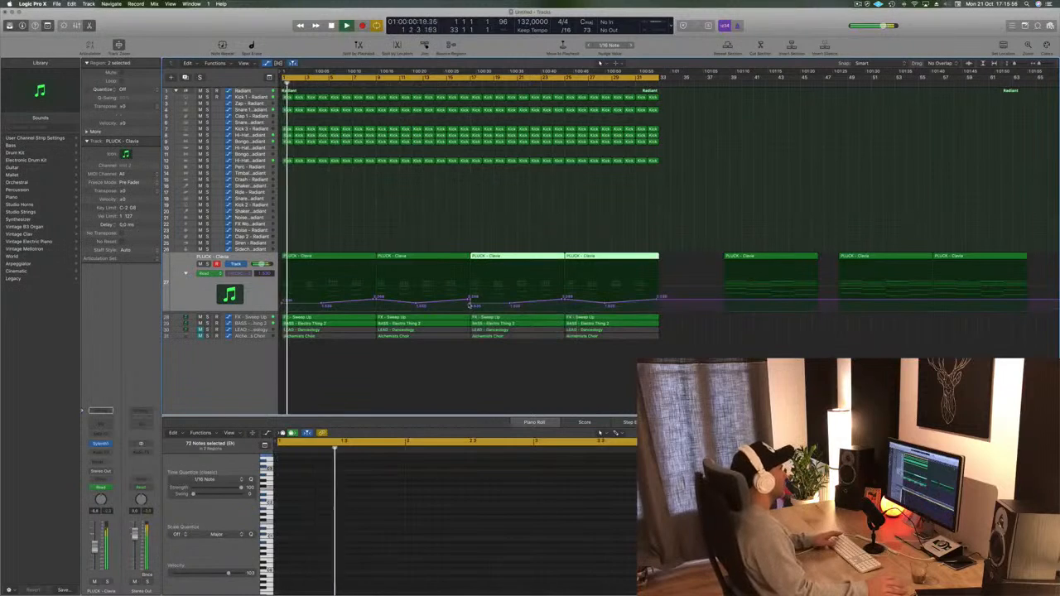
pyautogui.click(471, 304)
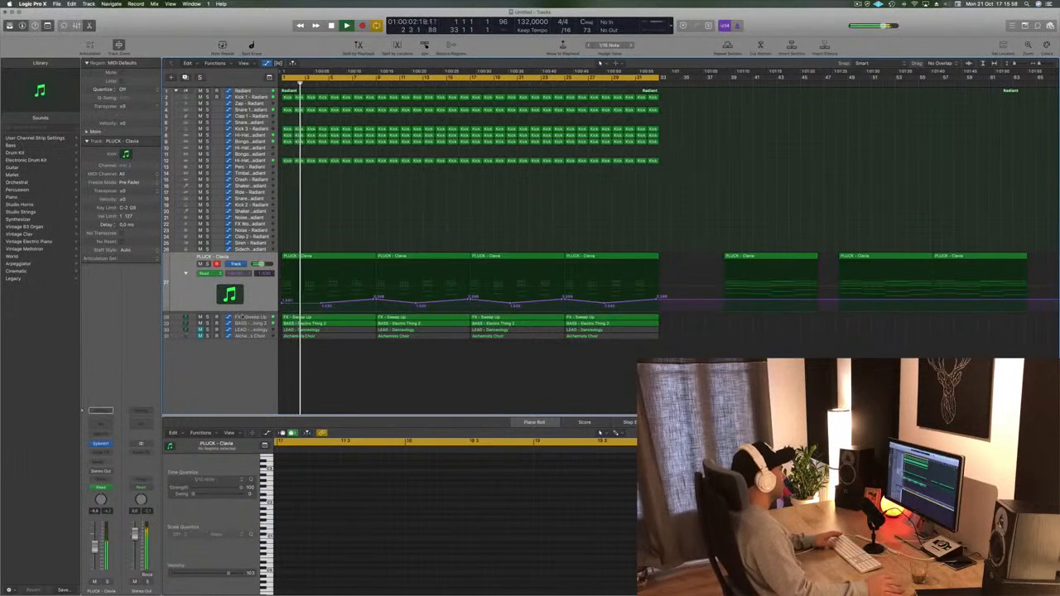
# - Delete the last three FX - Sweep Up regions and fill bars 9 to 32 with copies of the first region and its automation
pyautogui.click(241, 317)
pyautogui.press('space')
pyautogui.press('space')
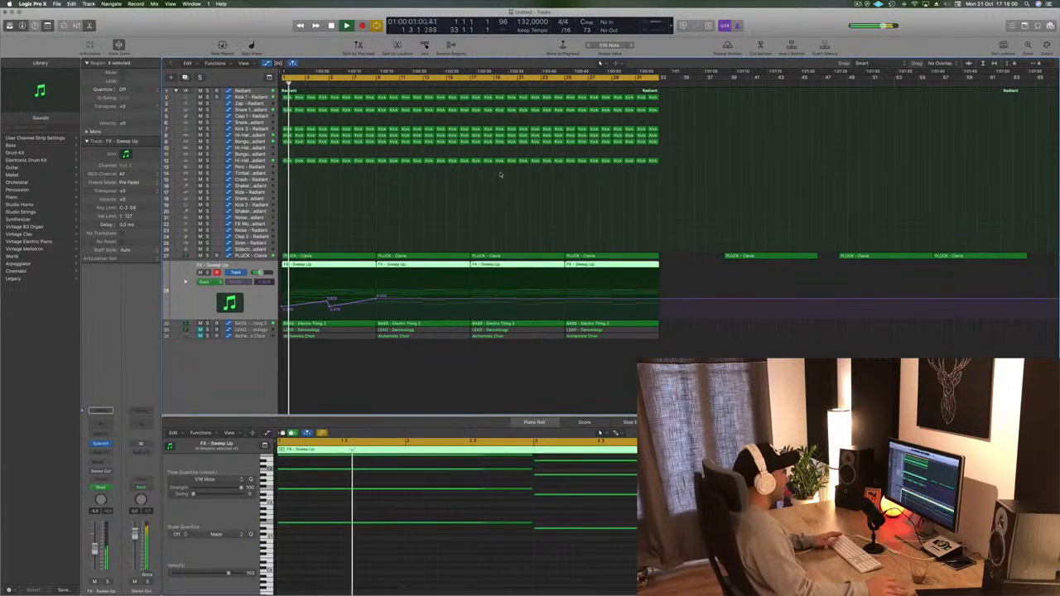
pyautogui.click(500, 175)
pyautogui.moveTo(669, 265); pyautogui.dragTo(455, 269)
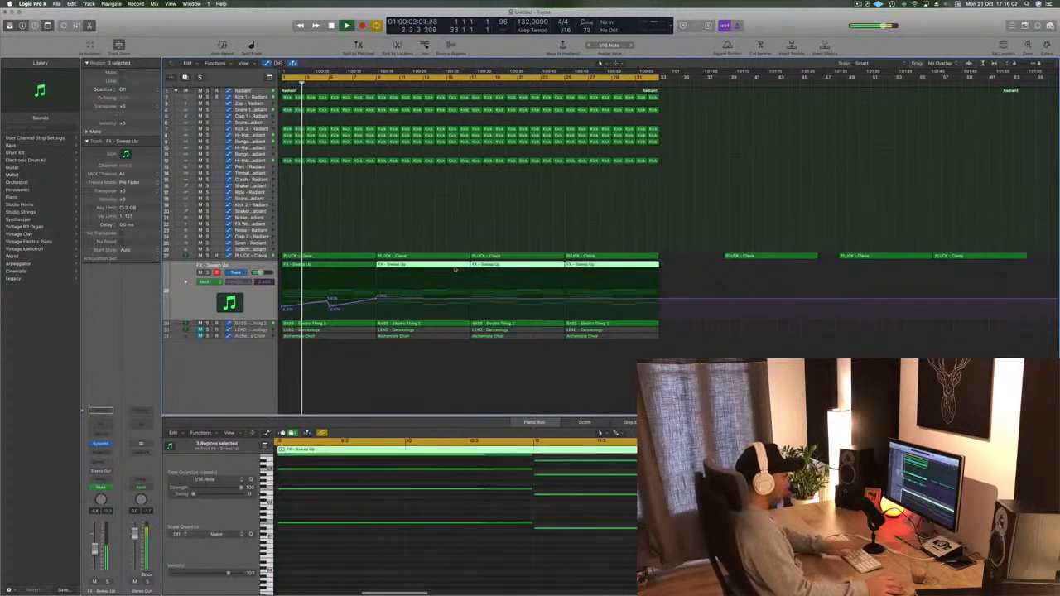
pyautogui.press('Delete')
pyautogui.click(317, 271)
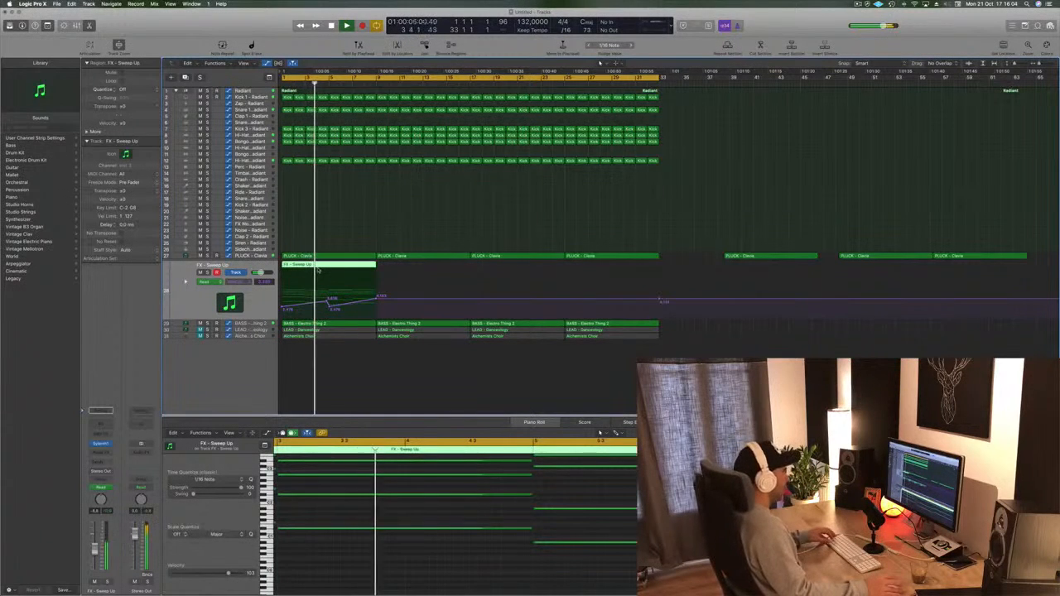
pyautogui.moveTo(317, 271); pyautogui.dragTo(547, 269)
pyautogui.keyDown('shift'); pyautogui.click(366, 266); pyautogui.keyUp('shift')
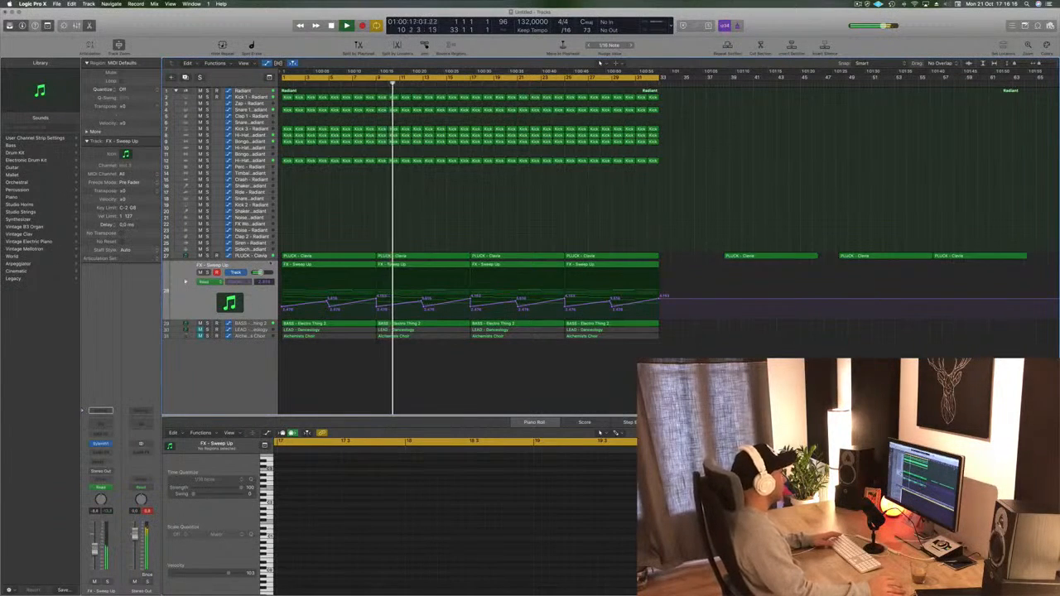
# - Review the PLUCK - Clavia and FX - Sweep Up automation during playback, and return the playhead to the start
pyautogui.click(251, 256)
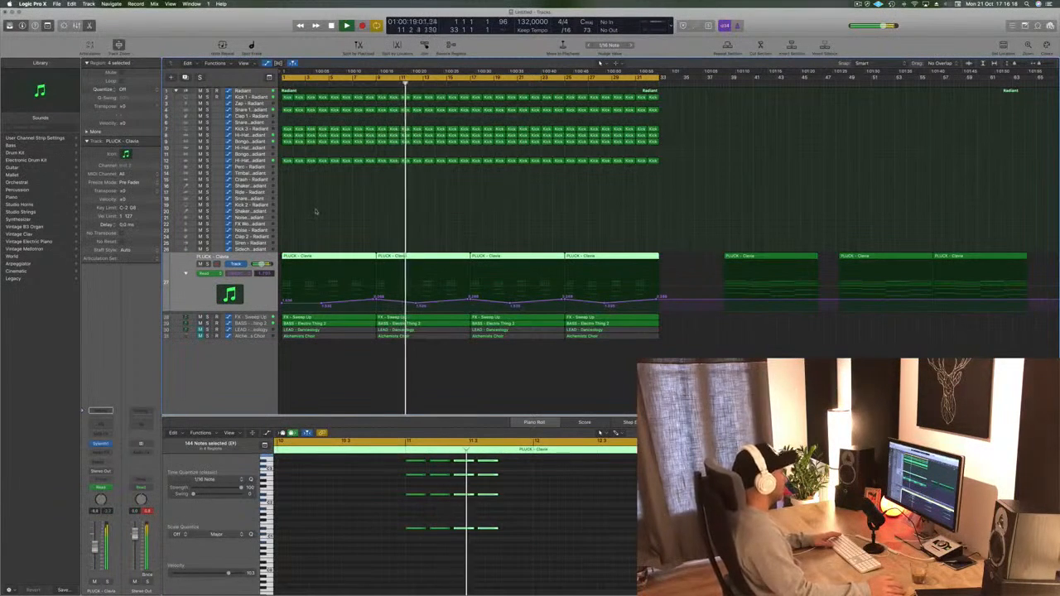
pyautogui.moveTo(262, 317); pyautogui.dragTo(262, 314)
pyautogui.click(262, 314)
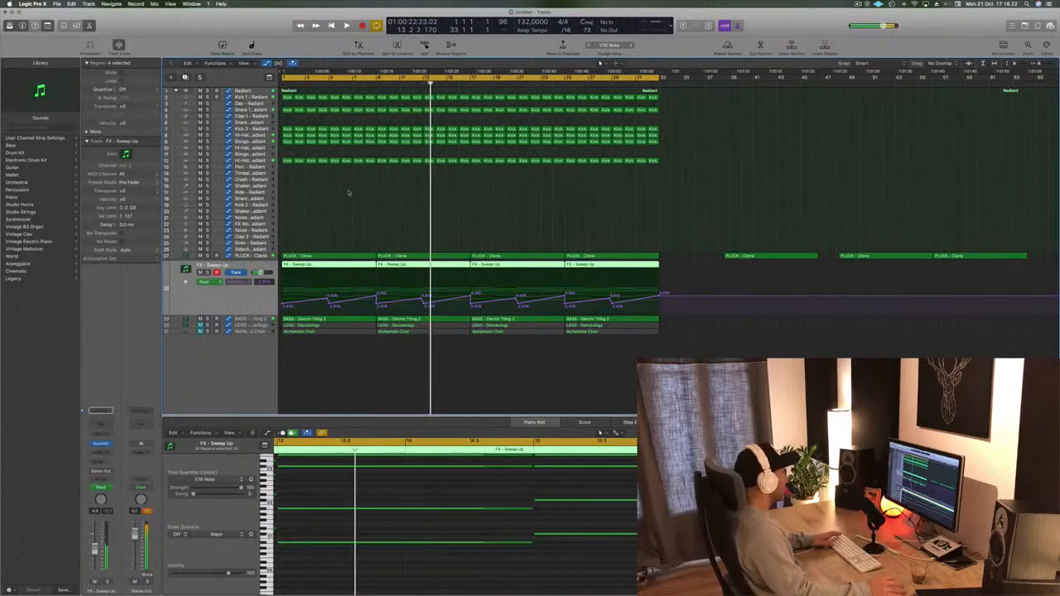
pyautogui.press('Return')
pyautogui.press('Return')
# - Delete the last three BASS - Electro Thing 2 regions, keeping only the one in bars 1 to 8
pyautogui.press('Down')
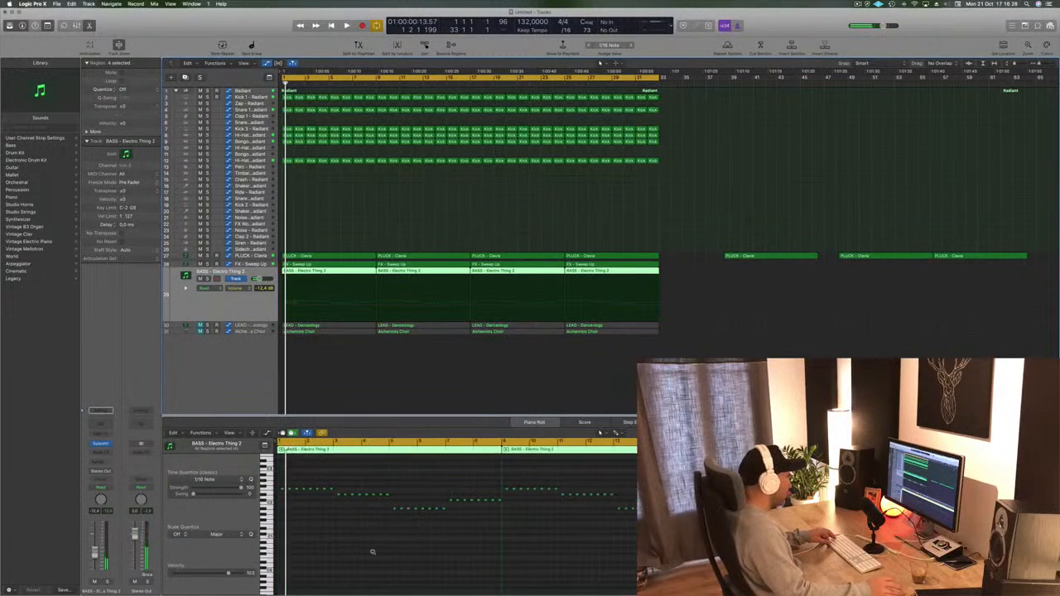
pyautogui.click(690, 263)
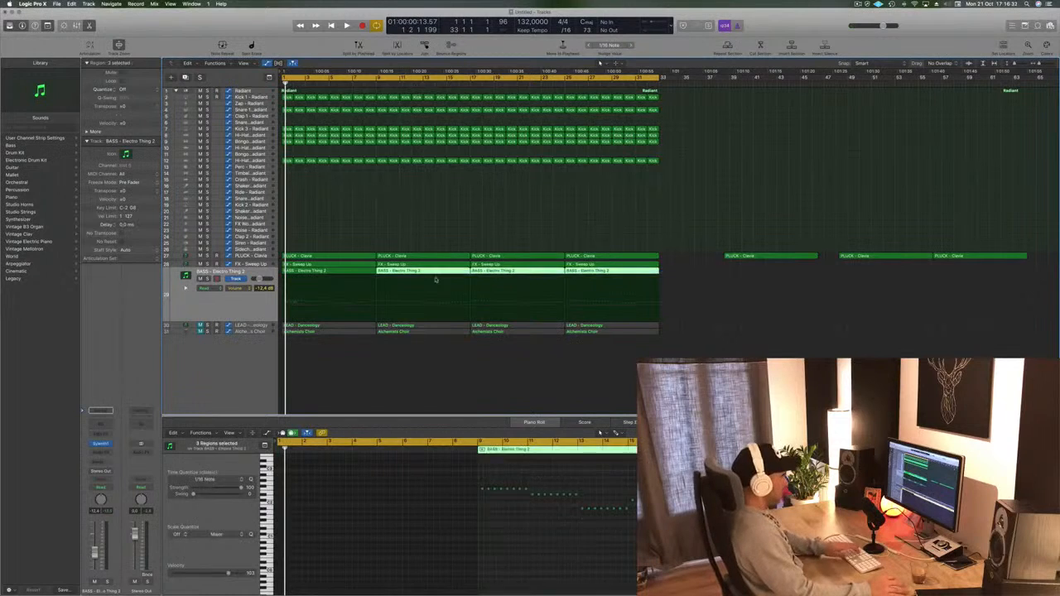
pyautogui.press('Delete')
pyautogui.click(337, 276)
pyautogui.scroll(3, 339, 569)
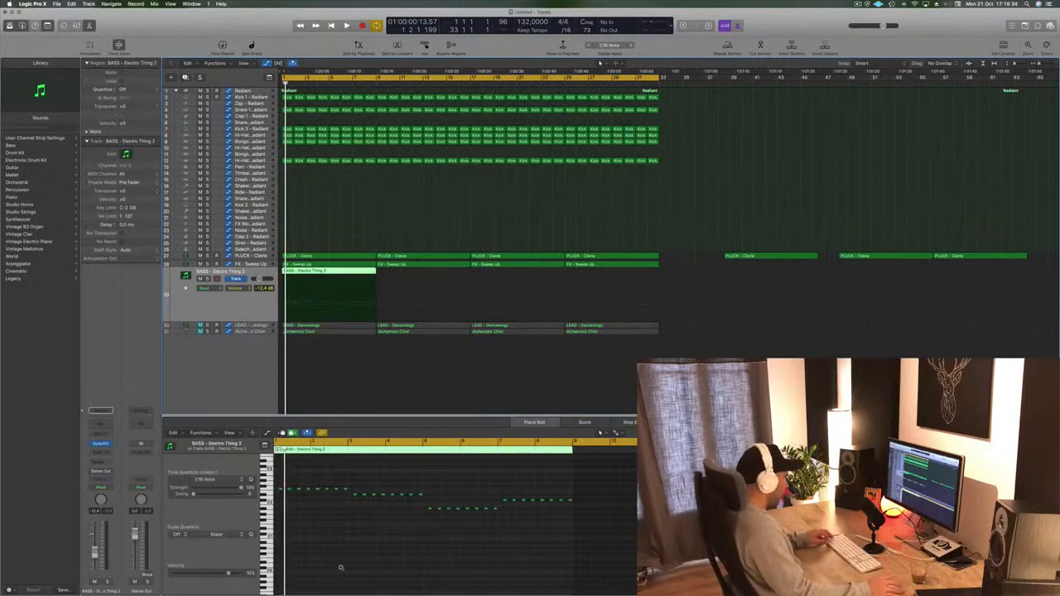
pyautogui.press('super+a')
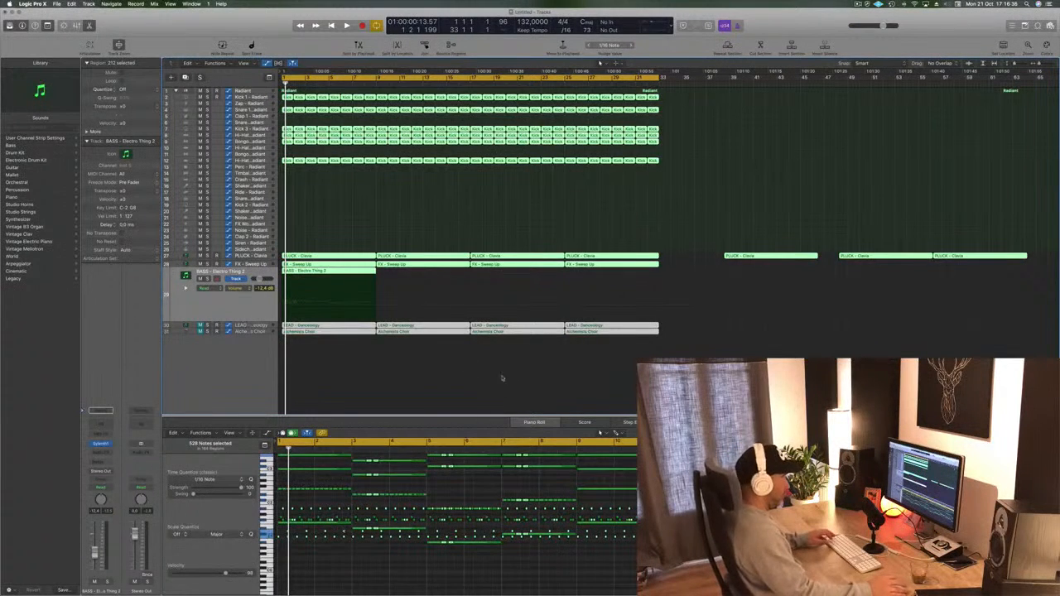
pyautogui.click(461, 208)
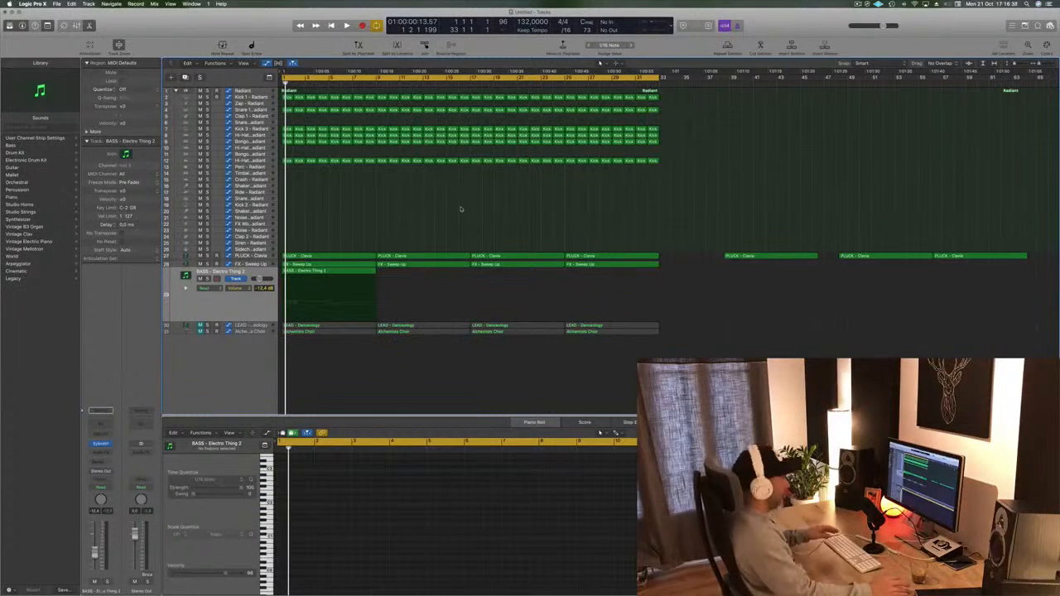
pyautogui.click(337, 272)
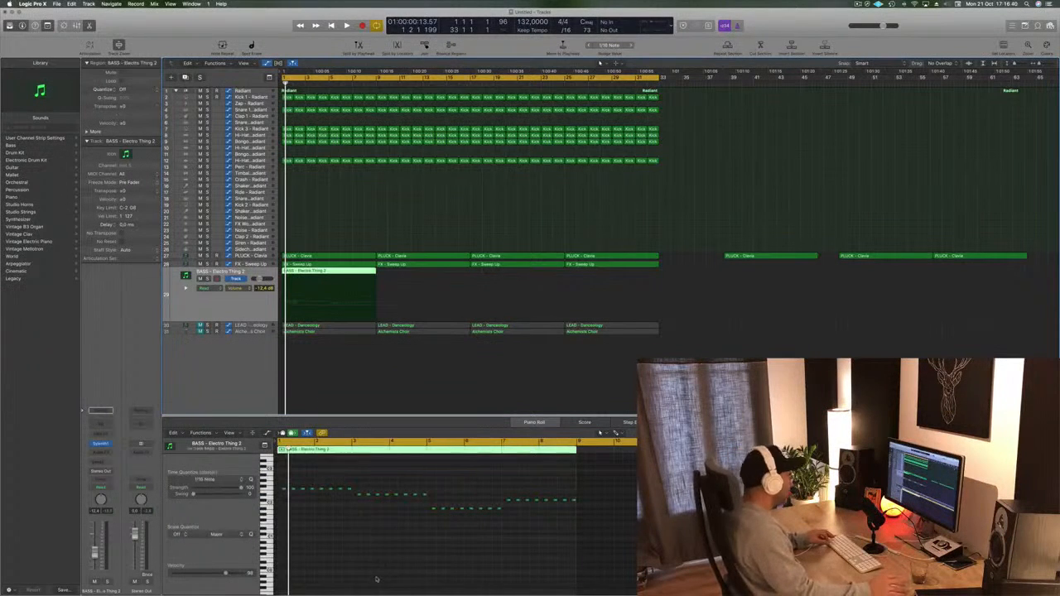
pyautogui.scroll(5, 355, 545)
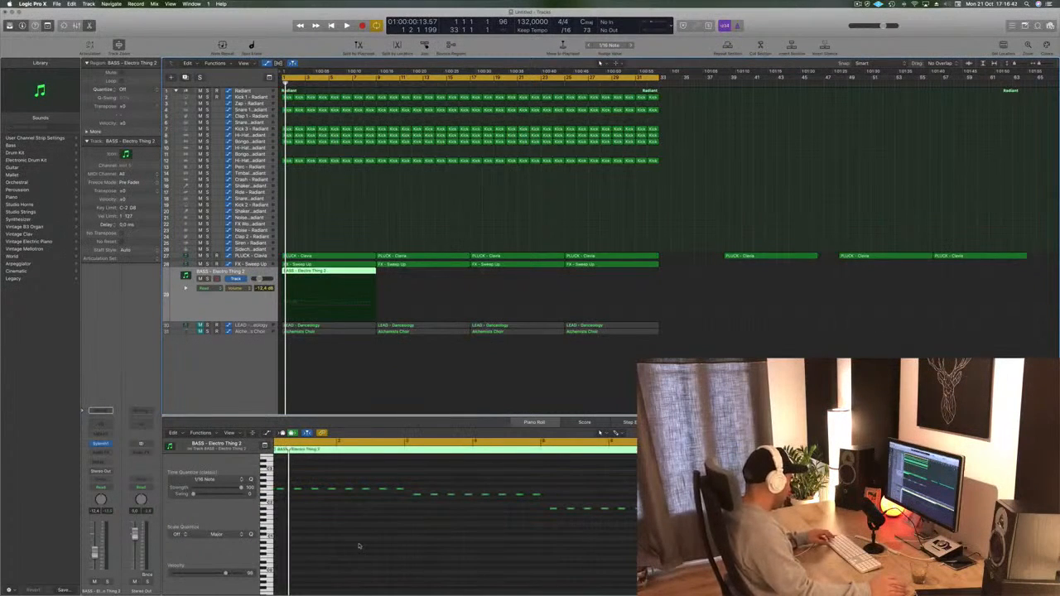
pyautogui.press('super+a')
pyautogui.click(432, 218)
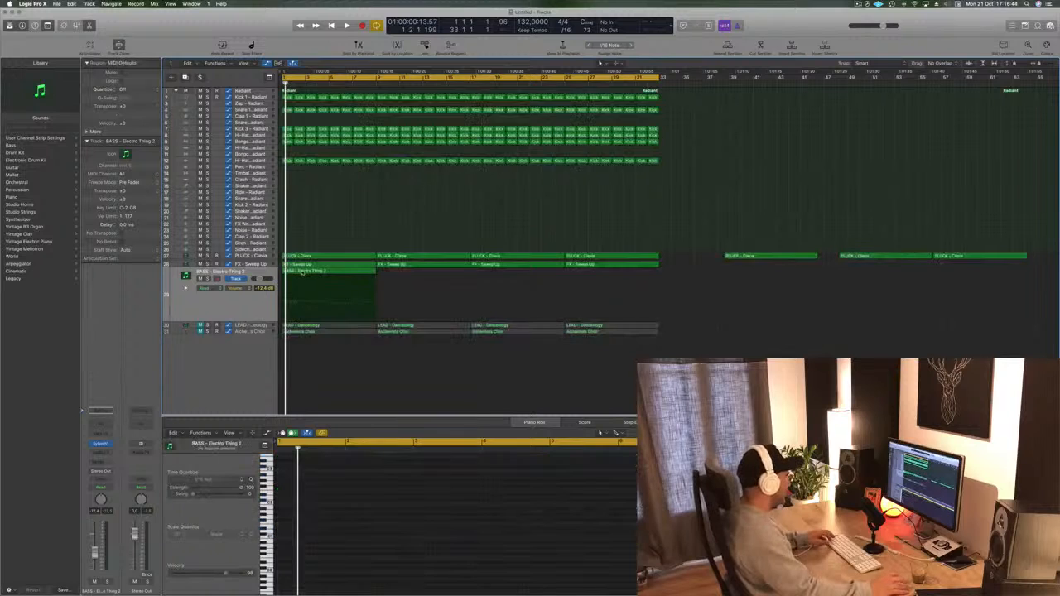
# - Copy all 32 notes of the BASS - Electro Thing 2 region to start at 1 1 1 1, and raise the track's volume to about -7.8 dB
pyautogui.click(305, 276)
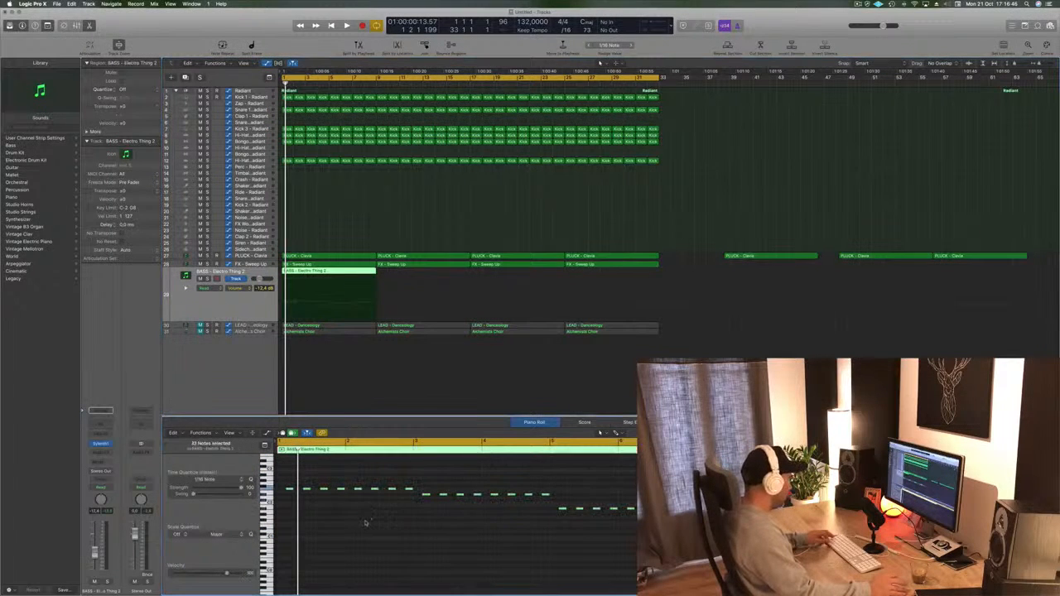
pyautogui.moveTo(349, 487); pyautogui.dragTo(304, 491)
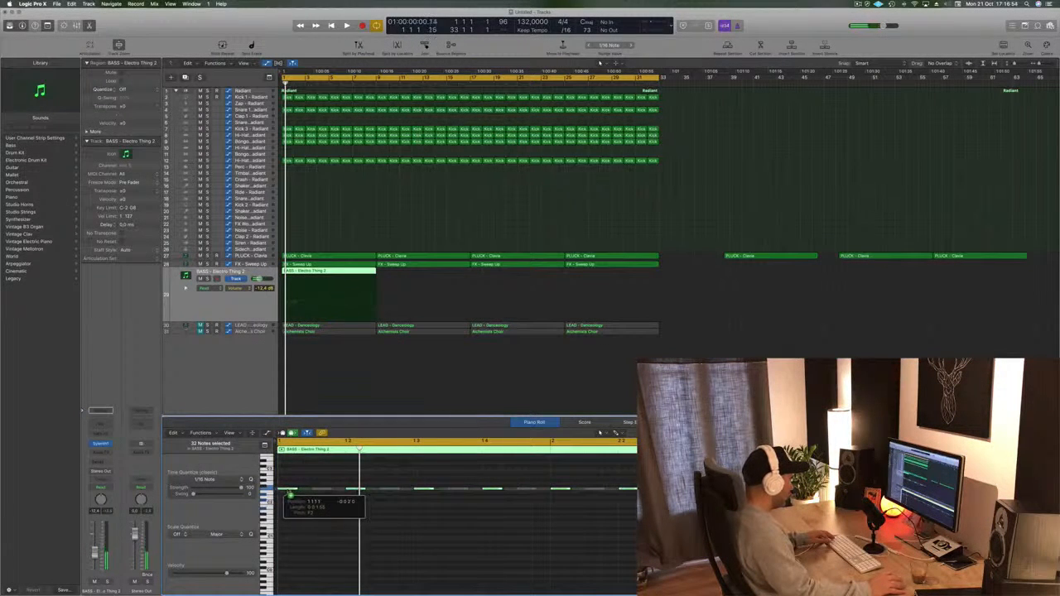
pyautogui.press('space')
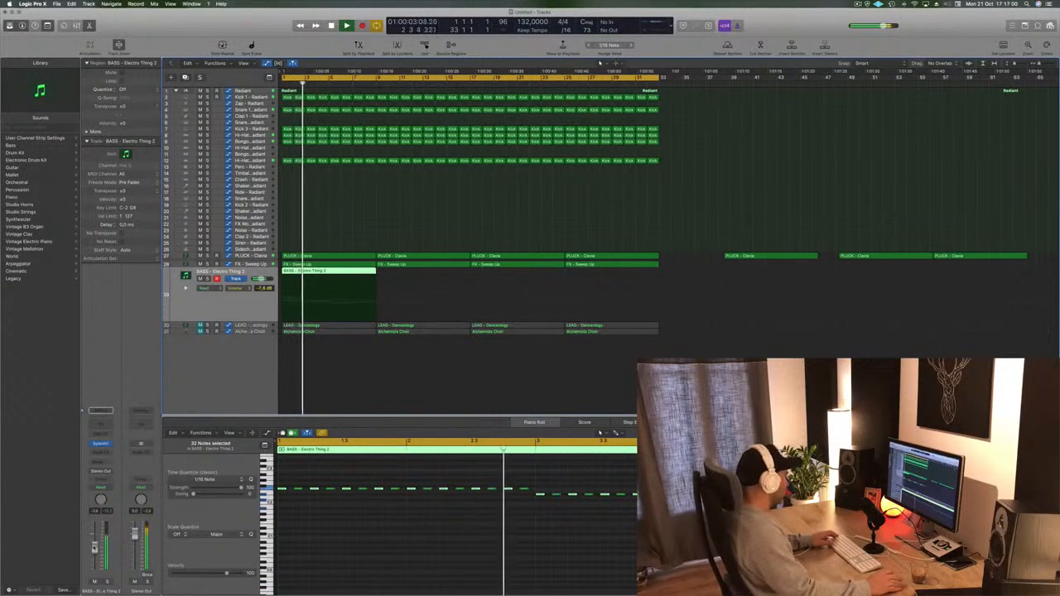
pyautogui.press('space')
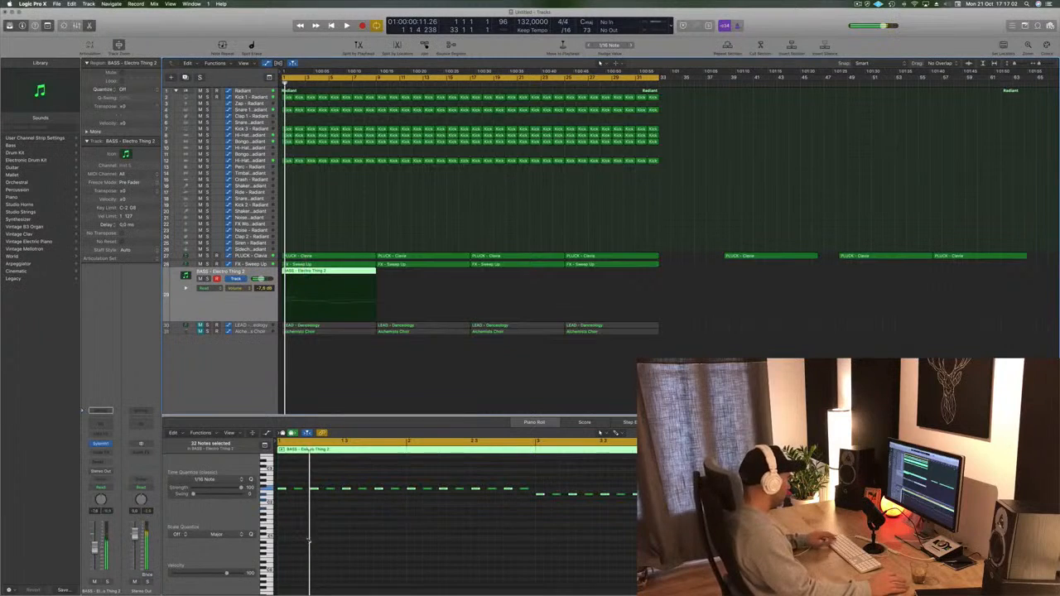
# - Shift all 64 bass notes one sixteenth later and duplicate them another sixteenth further to make the bass pattern denser
pyautogui.press('super+a')
pyautogui.click(359, 352)
pyautogui.click(376, 535)
pyautogui.scroll(5, 362, 535)
pyautogui.hscroll(-3, 357, 527)
pyautogui.moveTo(292, 488); pyautogui.dragTo(301, 491)
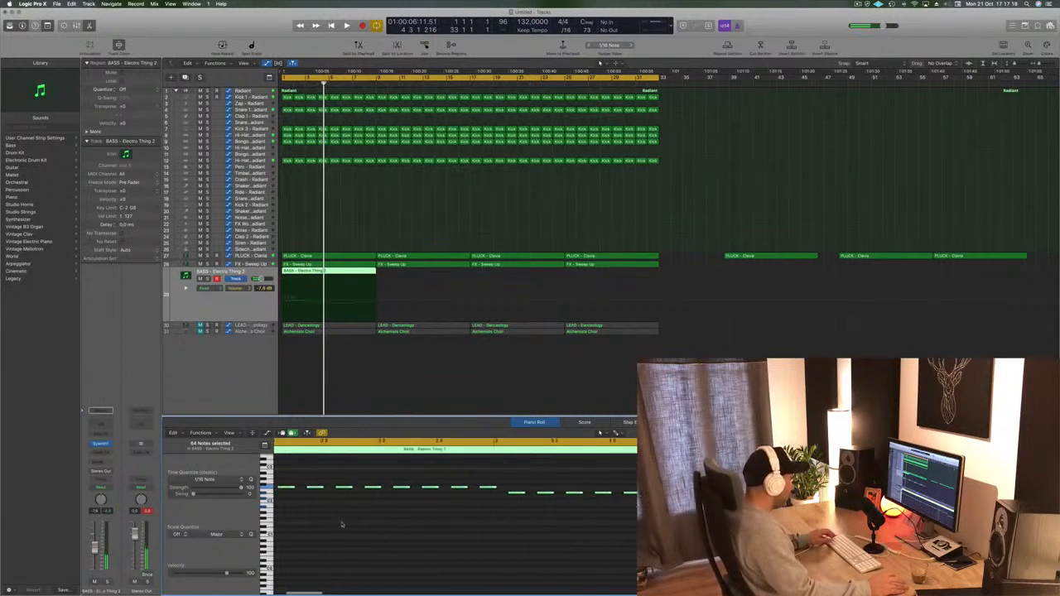
pyautogui.press('Return')
pyautogui.press('space')
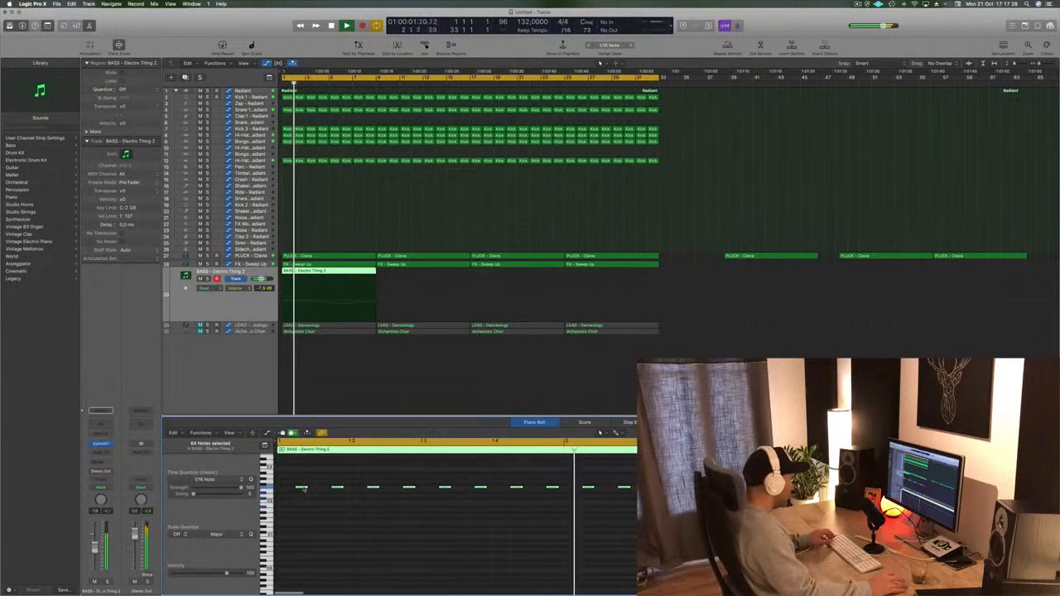
pyautogui.moveTo(302, 489); pyautogui.dragTo(321, 497)
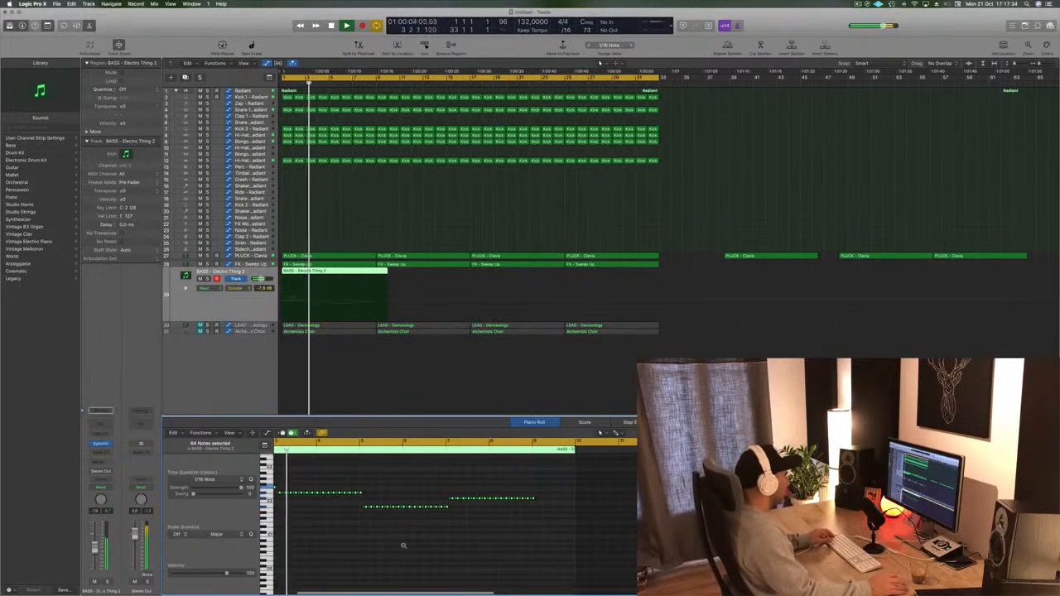
pyautogui.press('Return')
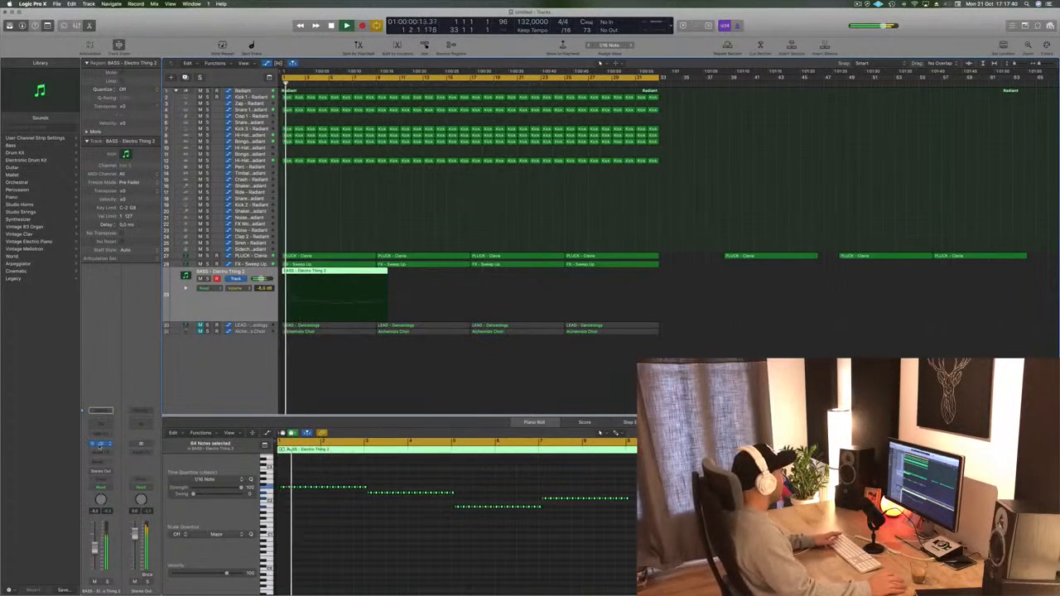
# - Open the bass track's Sylenth1 instrument and step forward through its presets to BASS - Fat Chorus Bass
pyautogui.click(100, 444)
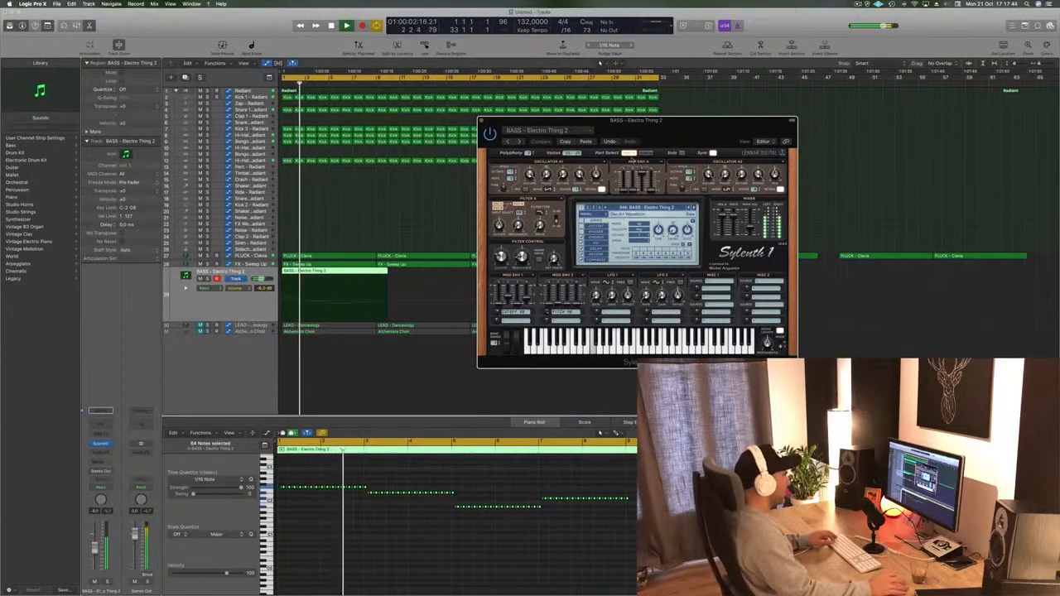
pyautogui.press('space')
pyautogui.moveTo(629, 121); pyautogui.dragTo(708, 107)
pyautogui.press('space')
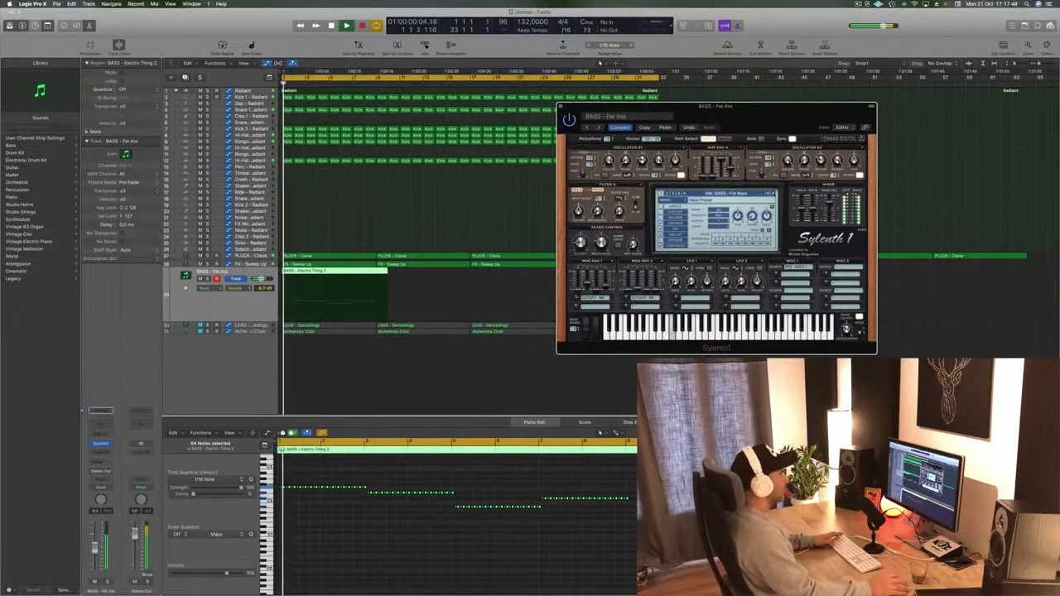
pyautogui.press('space')
pyautogui.click(774, 194)
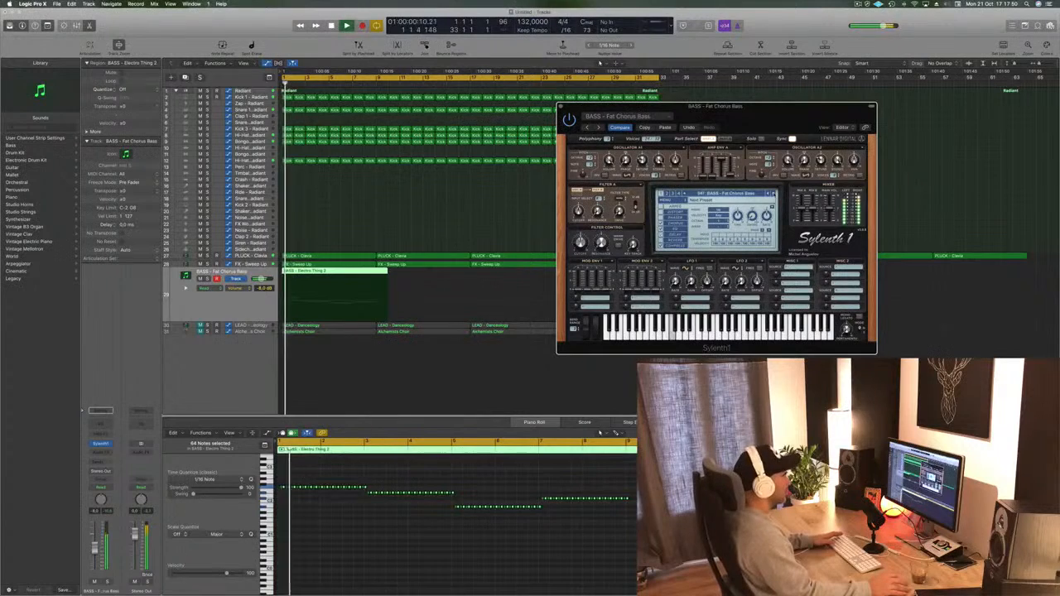
# - Audition the following bass presets during playback, stepping past BASS - Felicity to BASS - Grosso
pyautogui.click(774, 193)
pyautogui.press('space')
pyautogui.press('space')
pyautogui.click(774, 194)
pyautogui.click(772, 194)
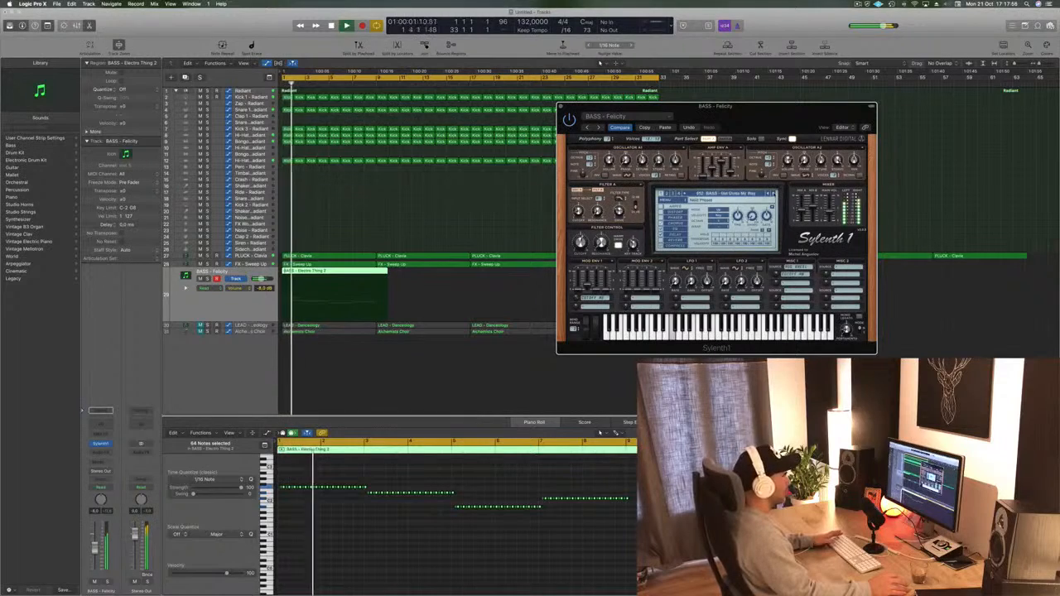
pyautogui.click(774, 194)
pyautogui.click(774, 193)
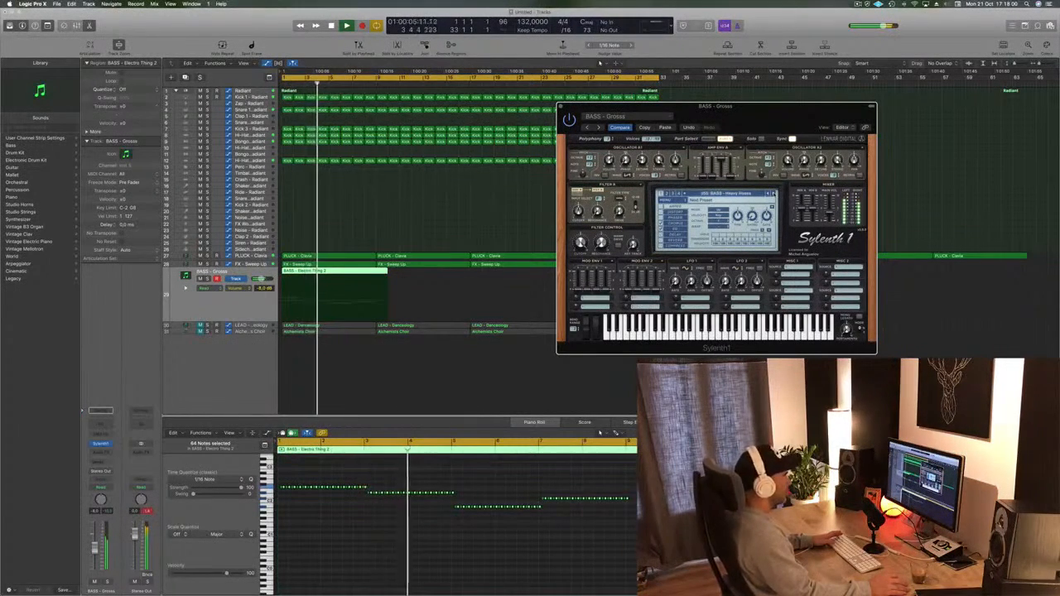
# - Move the Sylenth1 window aside and audition further presets, including BASS - Let Go, up to BASS - Moog Style Bass
pyautogui.moveTo(785, 111); pyautogui.dragTo(889, 101)
pyautogui.press('space')
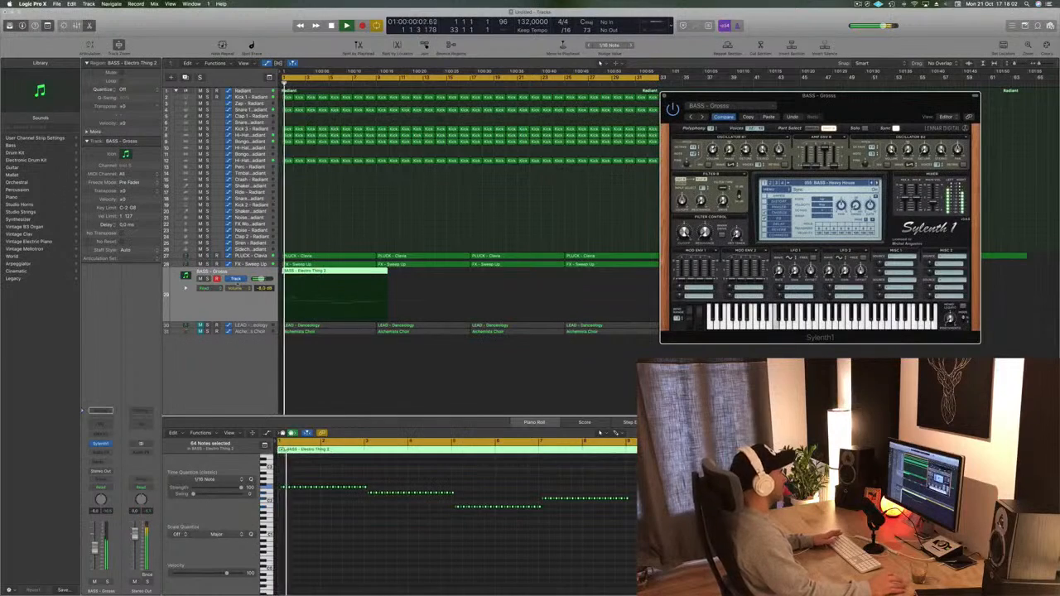
pyautogui.press('space')
pyautogui.press('space')
pyautogui.click(877, 183)
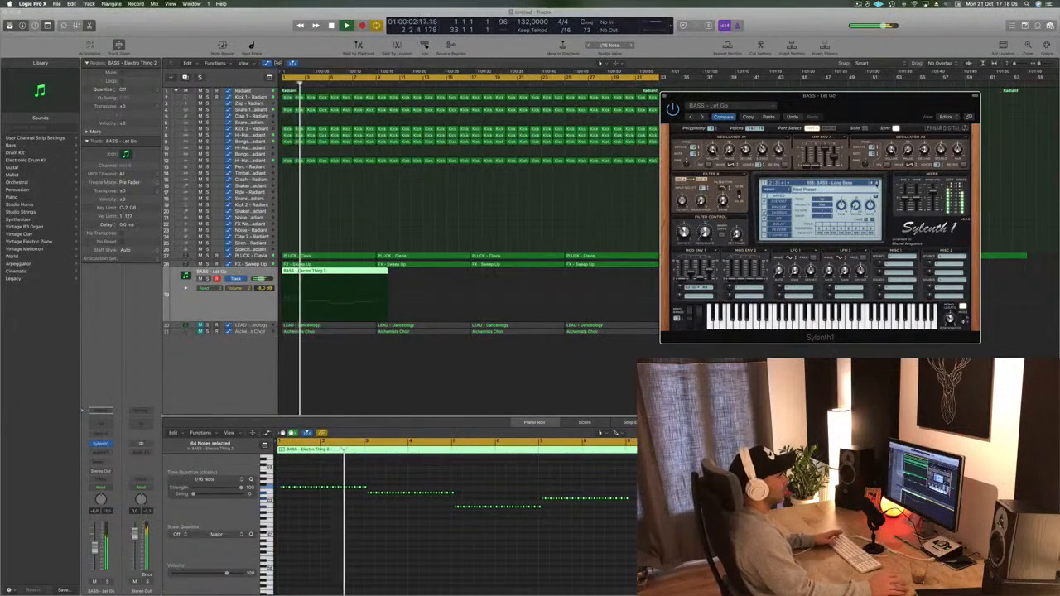
pyautogui.press('space')
pyautogui.press('space')
pyautogui.click(877, 184)
pyautogui.click(877, 184)
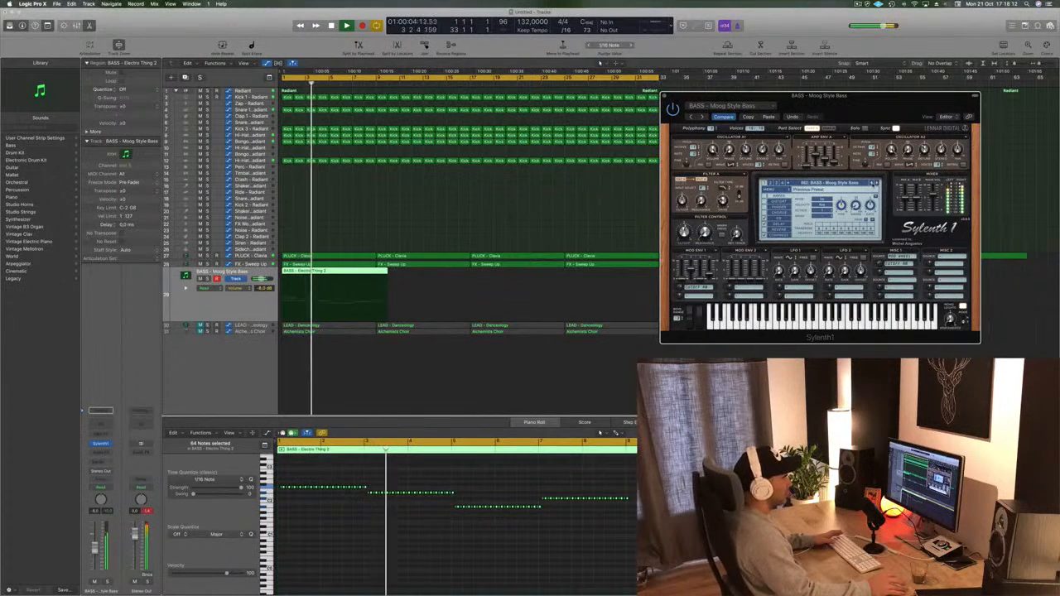
pyautogui.press('space')
pyautogui.press('space')
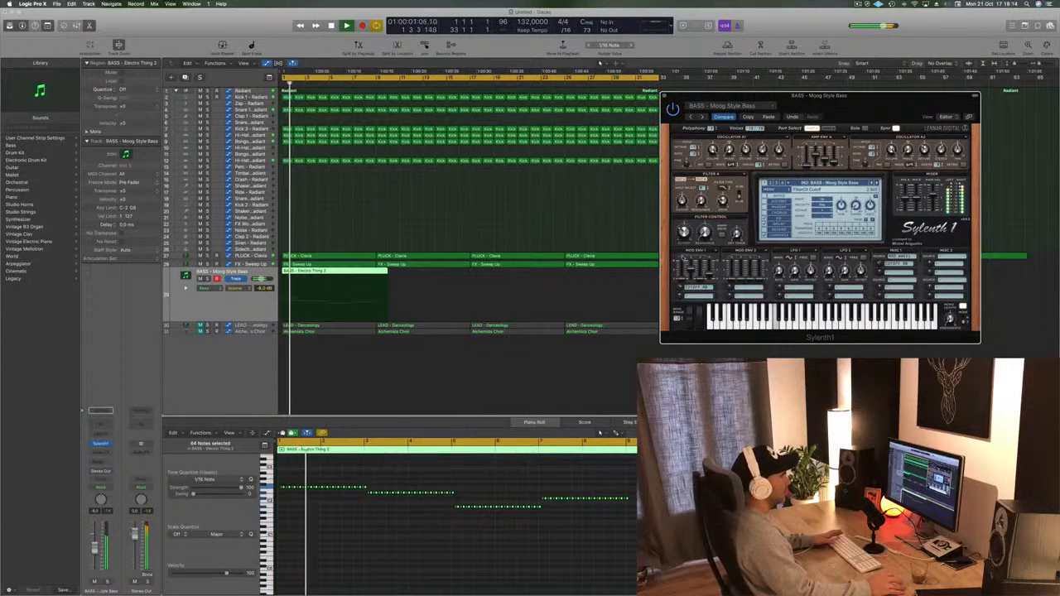
# - Restart playback and step the bass sound through BASS - Offbeat Bass to BASS - Pointed Bass
pyautogui.moveTo(856, 100); pyautogui.dragTo(678, 91)
pyautogui.press('Return')
pyautogui.click(683, 175)
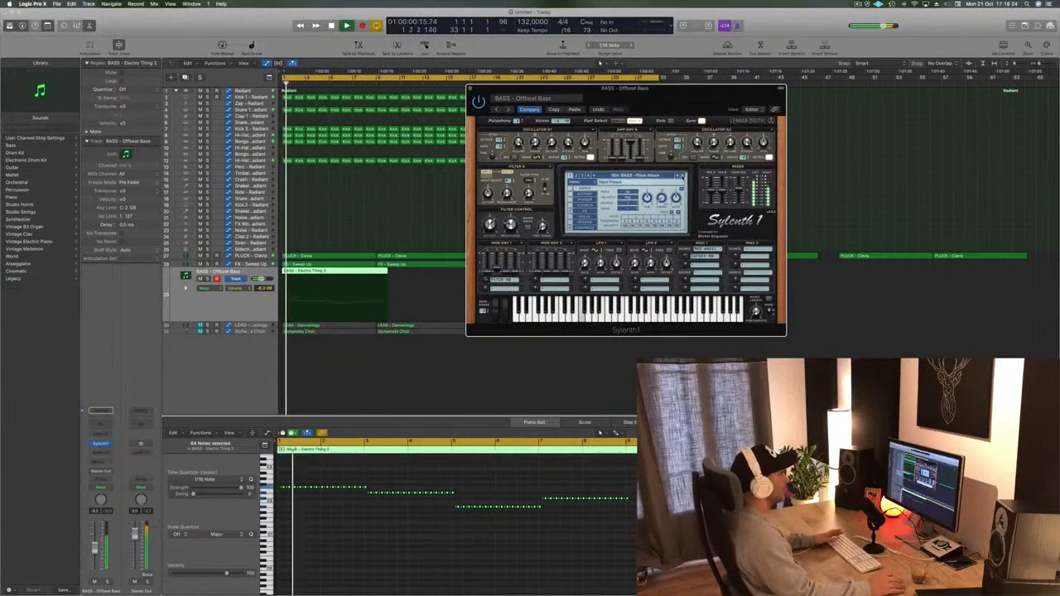
pyautogui.click(683, 176)
pyautogui.click(682, 175)
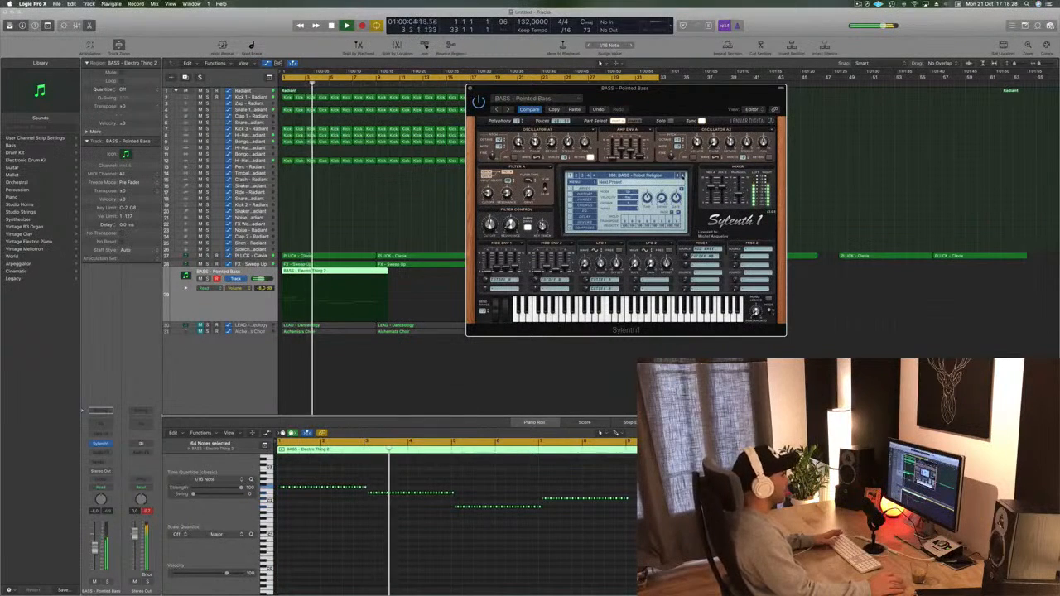
# - Briefly solo the bass, switch its preset to BASS - Rush, and close the Sylenth1 window
pyautogui.press('Return')
pyautogui.click(107, 582)
pyautogui.click(107, 582)
pyautogui.press('Return')
pyautogui.click(682, 176)
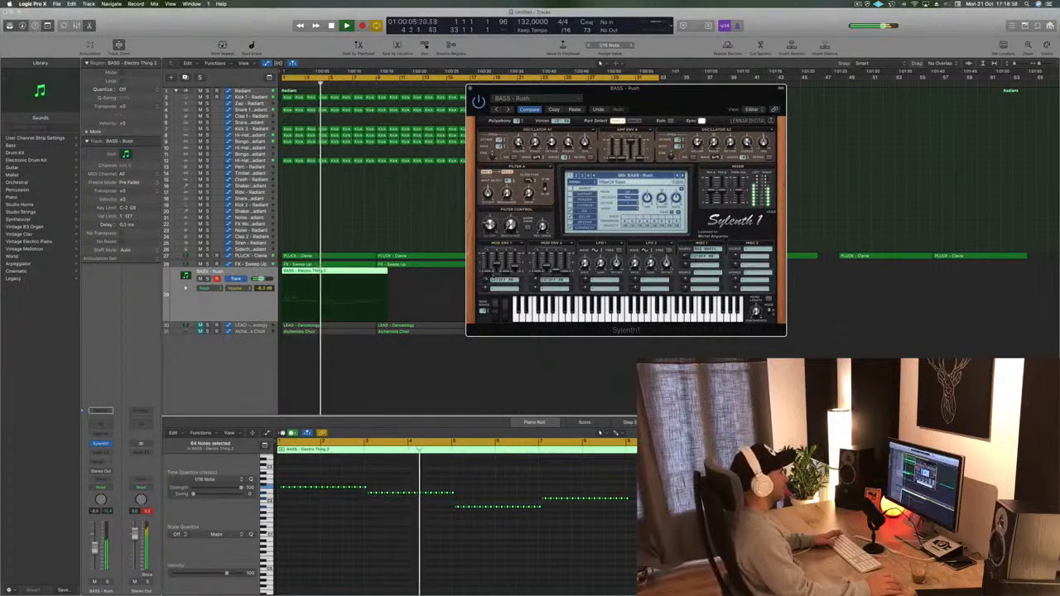
pyautogui.press('space')
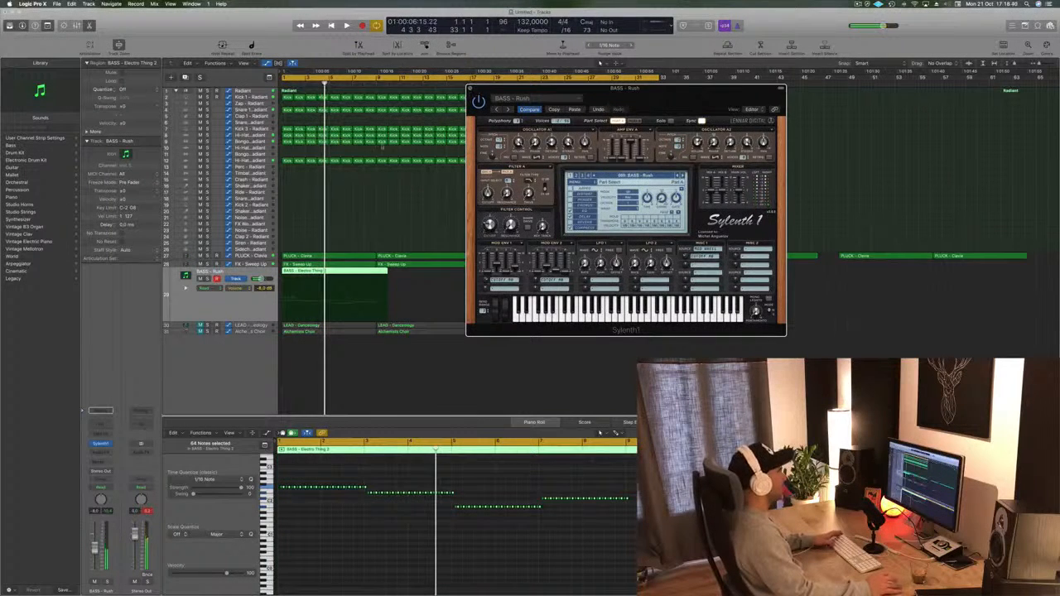
pyautogui.click(469, 88)
# - Split the bass region at bar 9 and remove the short piece beyond it
pyautogui.press('space')
pyautogui.press('space')
pyautogui.press('z')
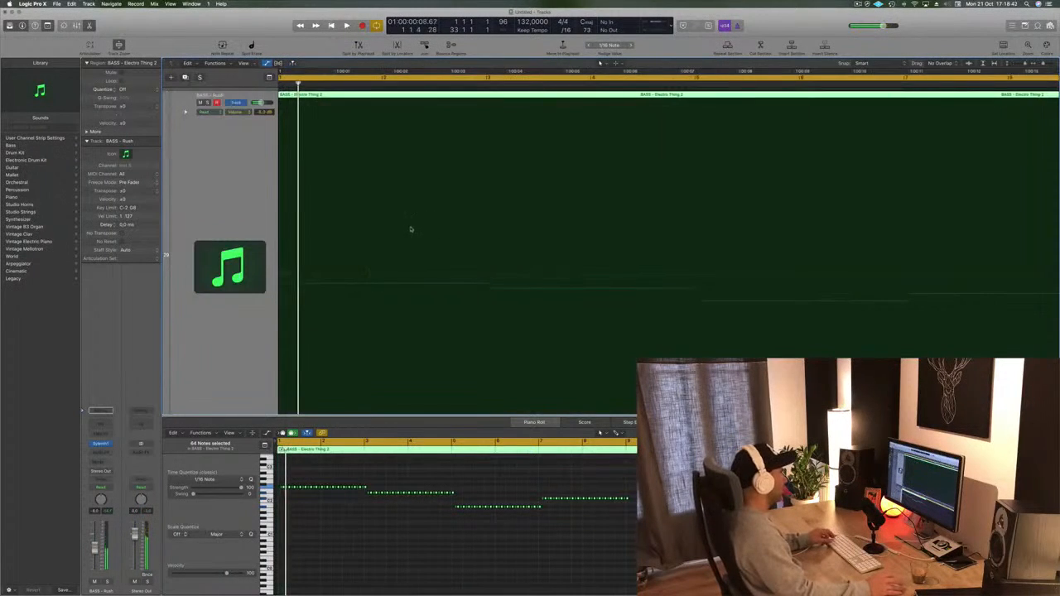
pyautogui.press('z')
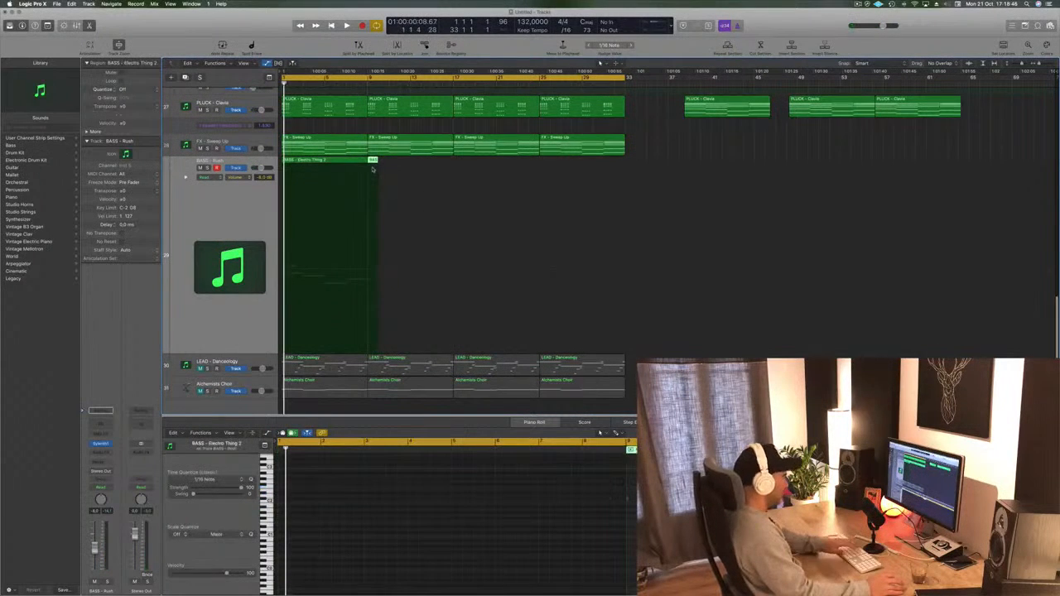
pyautogui.press('space')
# - Fill bars 9 to 32 of the BASS - Rush track with copies of the eight-bar bass region
pyautogui.moveTo(339, 163); pyautogui.dragTo(419, 165)
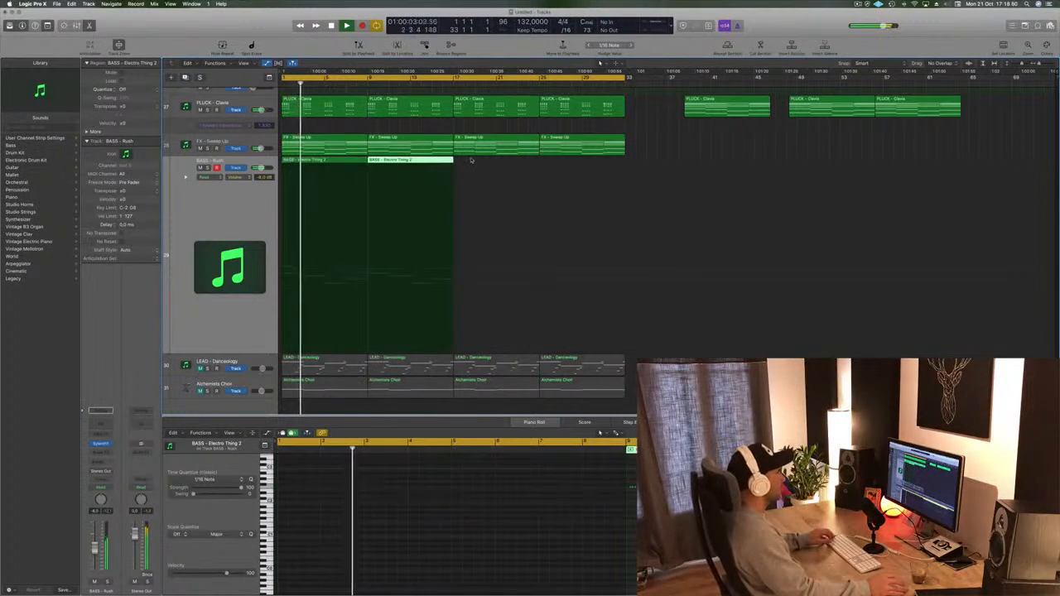
pyautogui.moveTo(337, 174); pyautogui.dragTo(497, 170)
pyautogui.scroll(5, 358, 169)
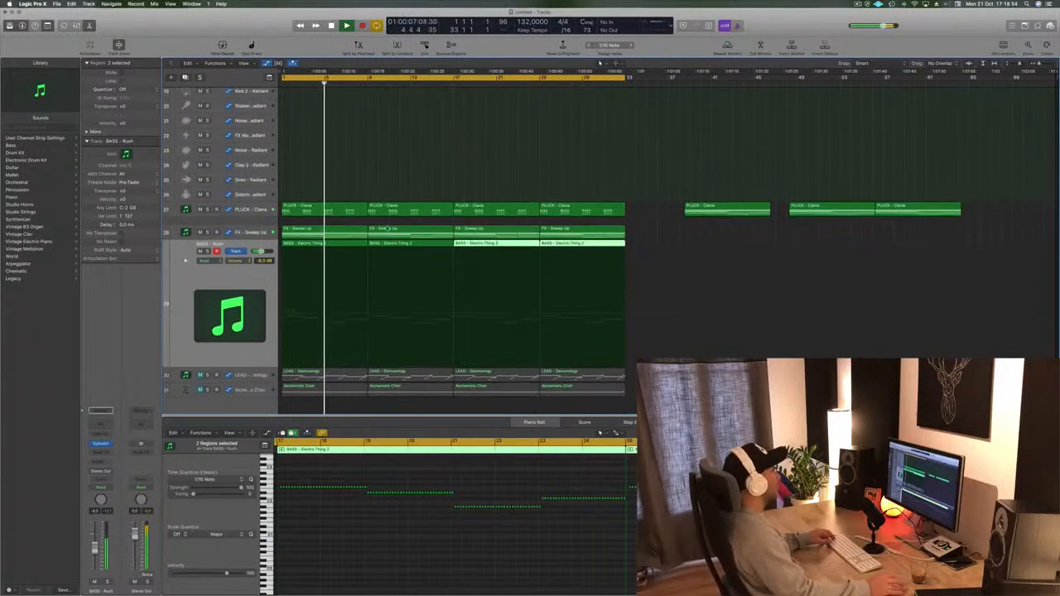
pyautogui.scroll(4, 359, 169)
pyautogui.scroll(-3, 392, 174)
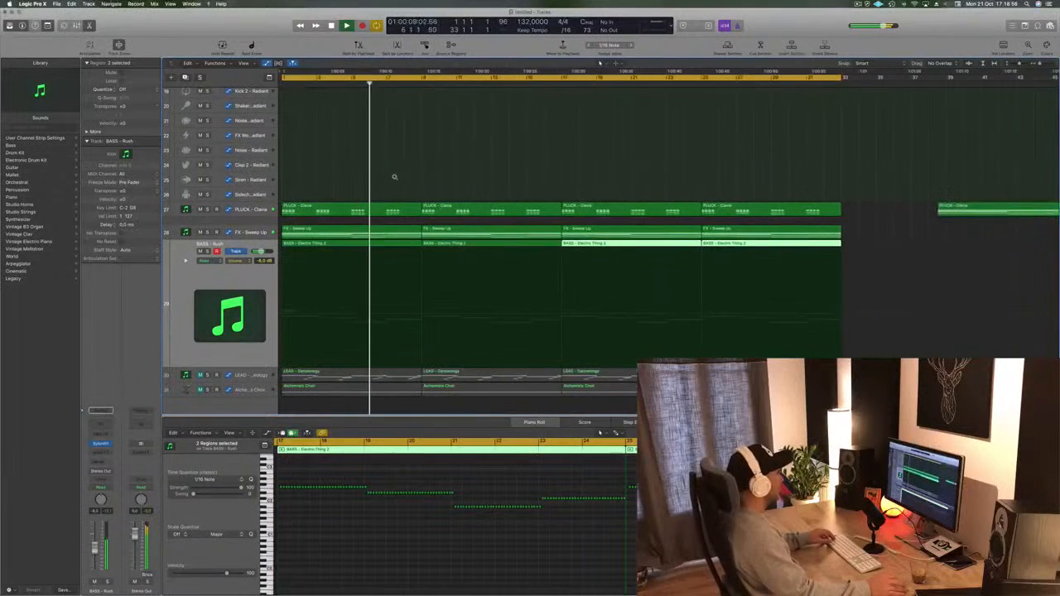
pyautogui.scroll(4, 392, 174)
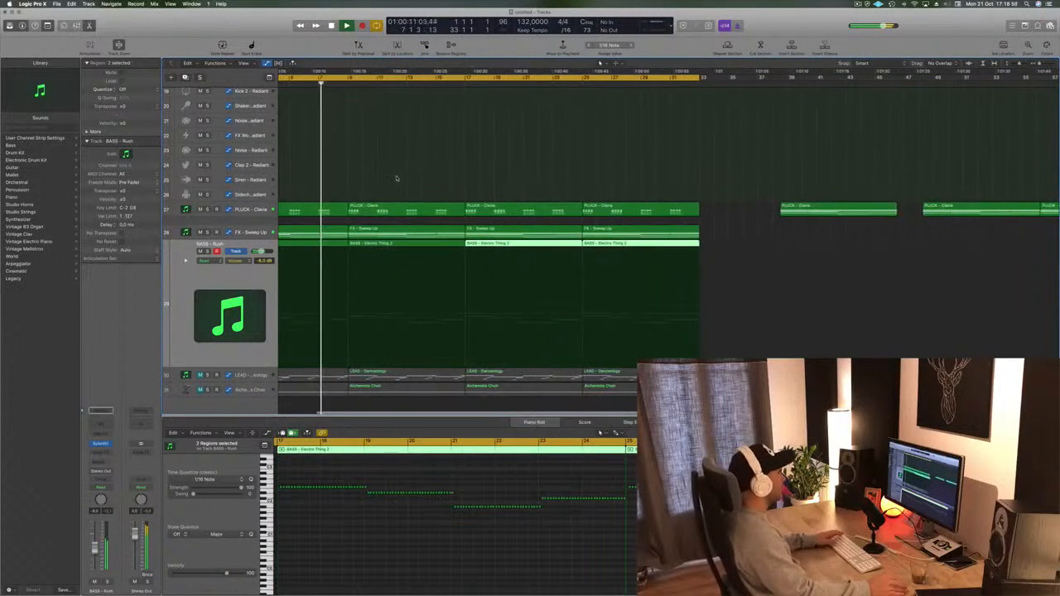
pyautogui.press('space')
# - Duplicate the PLUCK - Clavia track to add an empty instrument track with the same sound
pyautogui.click(242, 211)
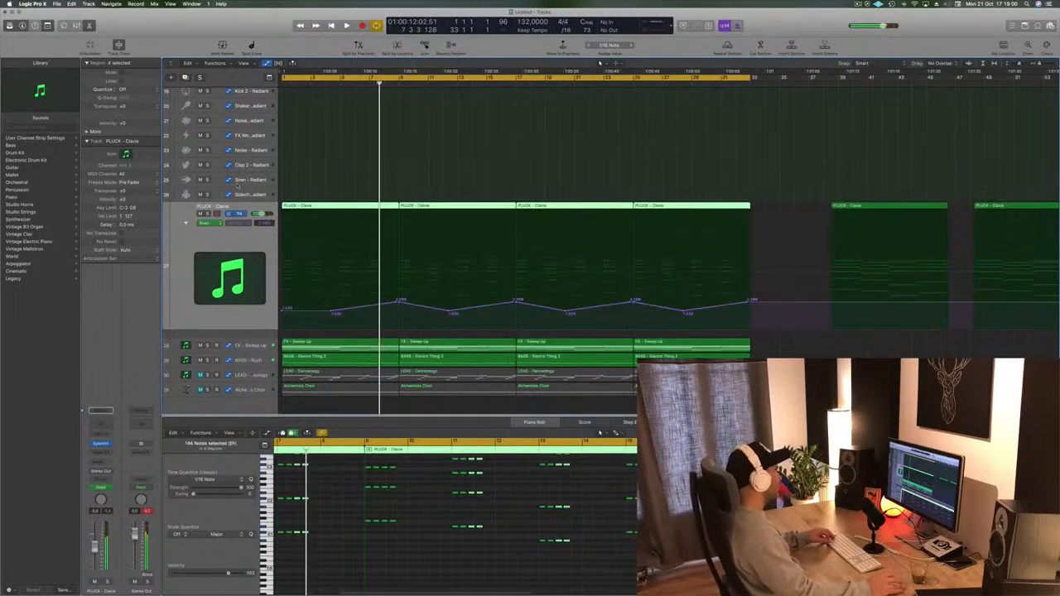
pyautogui.click(308, 156)
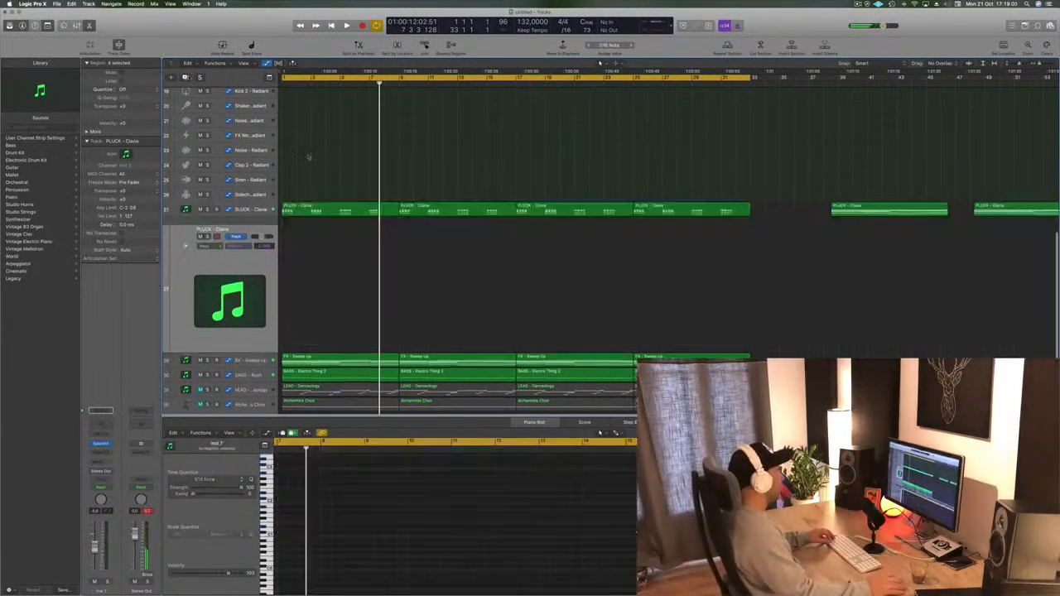
# - Copy the first eight-bar PLUCK - Clavia region onto the duplicated track at bar 1
pyautogui.click(333, 208)
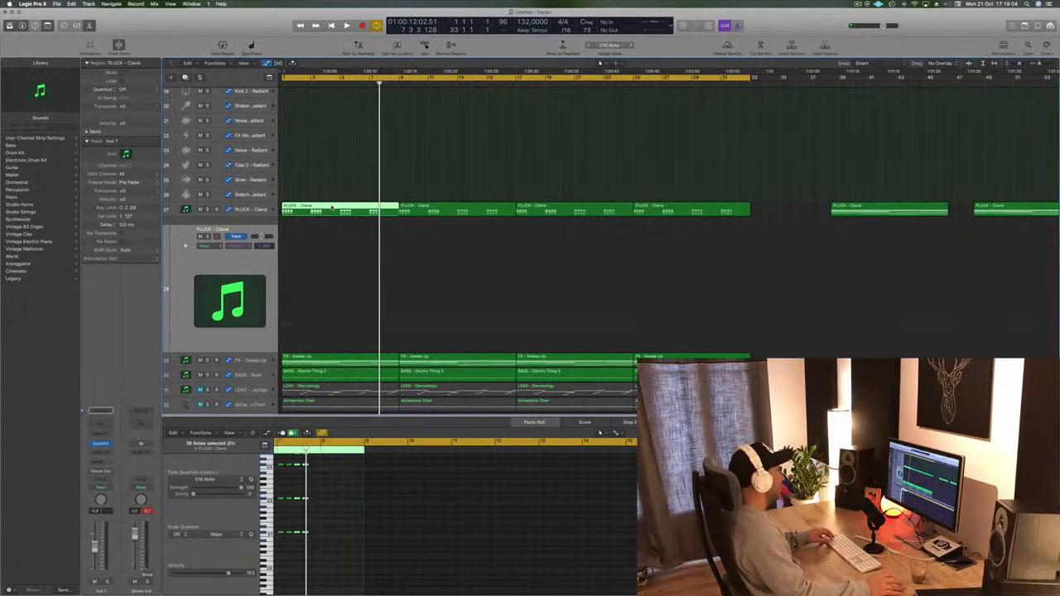
pyautogui.moveTo(333, 208); pyautogui.dragTo(330, 229)
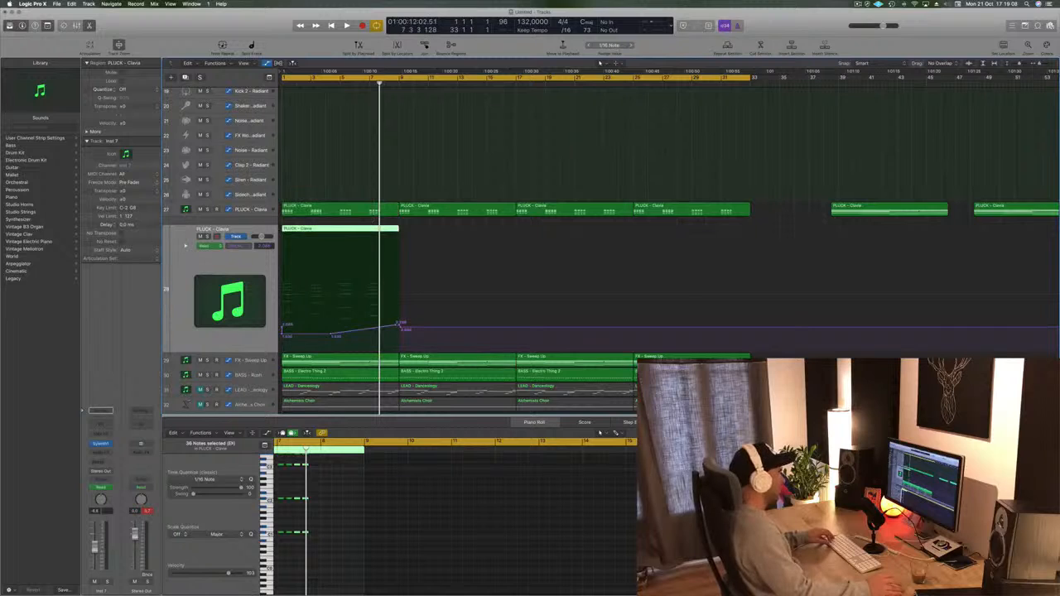
pyautogui.click(428, 230)
pyautogui.click(340, 230)
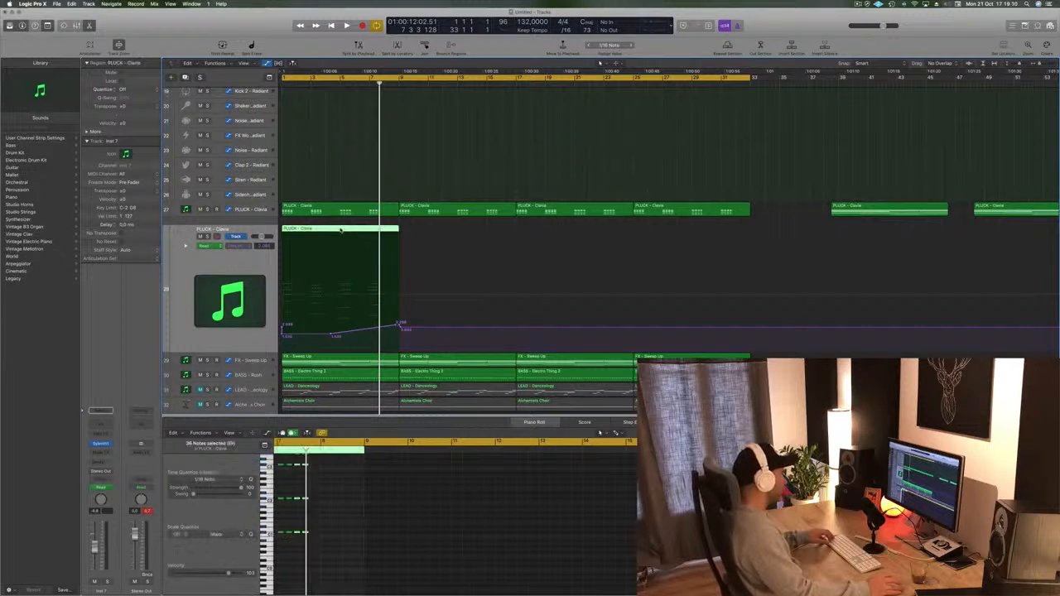
# - Delete the repeated stabs in the copied region, keeping only the first chord of each group
pyautogui.scroll(-3, 349, 514)
pyautogui.hscroll(-2, 348, 515)
pyautogui.scroll(3, 348, 515)
pyautogui.moveTo(352, 480); pyautogui.dragTo(297, 571)
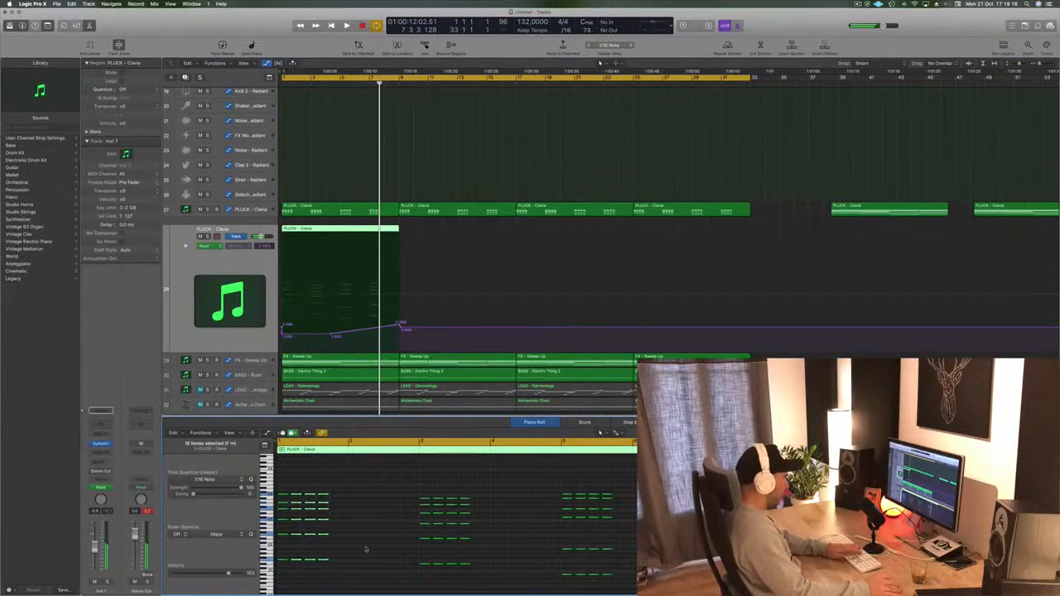
pyautogui.moveTo(484, 481); pyautogui.dragTo(431, 573)
pyautogui.press('Delete')
pyautogui.moveTo(636, 488); pyautogui.dragTo(610, 582)
pyautogui.press('Delete')
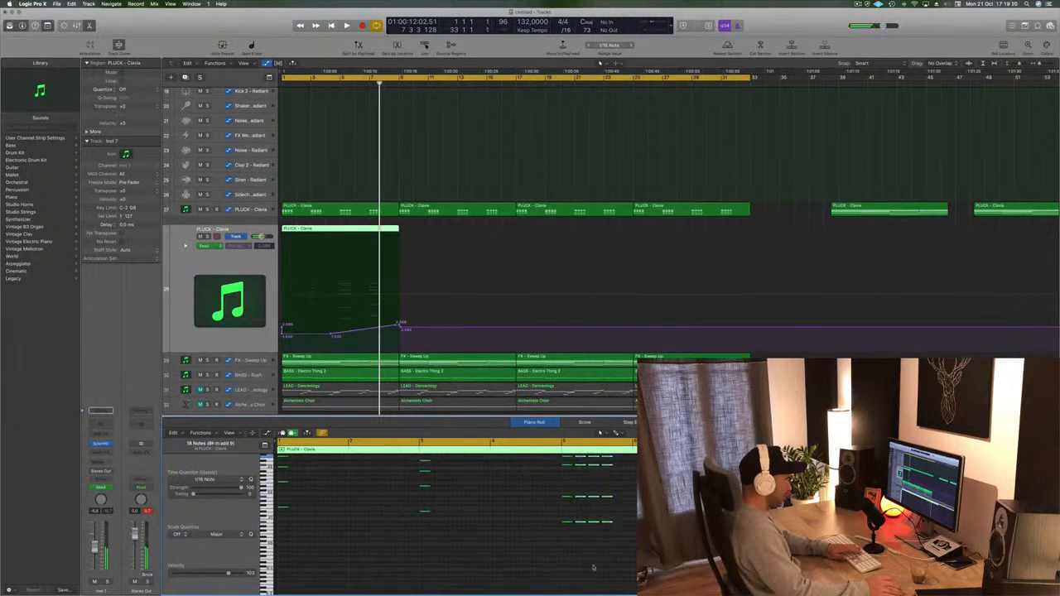
pyautogui.scroll(4, 456, 523)
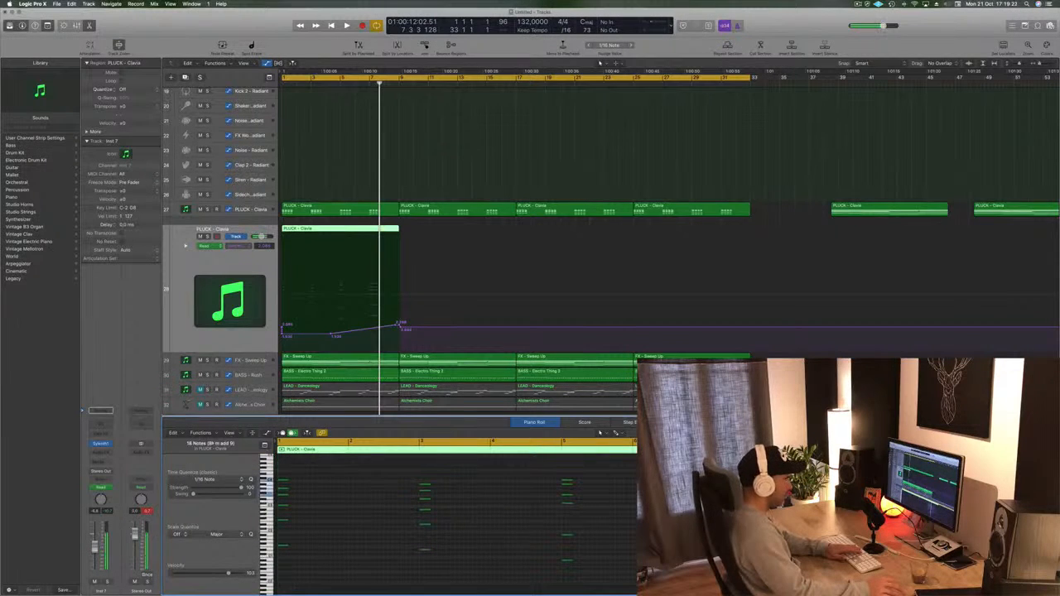
# - Shift all the remaining chords one bar later, so they start at bar 2, and play the result from the beginning
pyautogui.press('super+a')
pyautogui.moveTo(282, 481); pyautogui.dragTo(354, 483)
pyautogui.press('Return')
pyautogui.press('space')
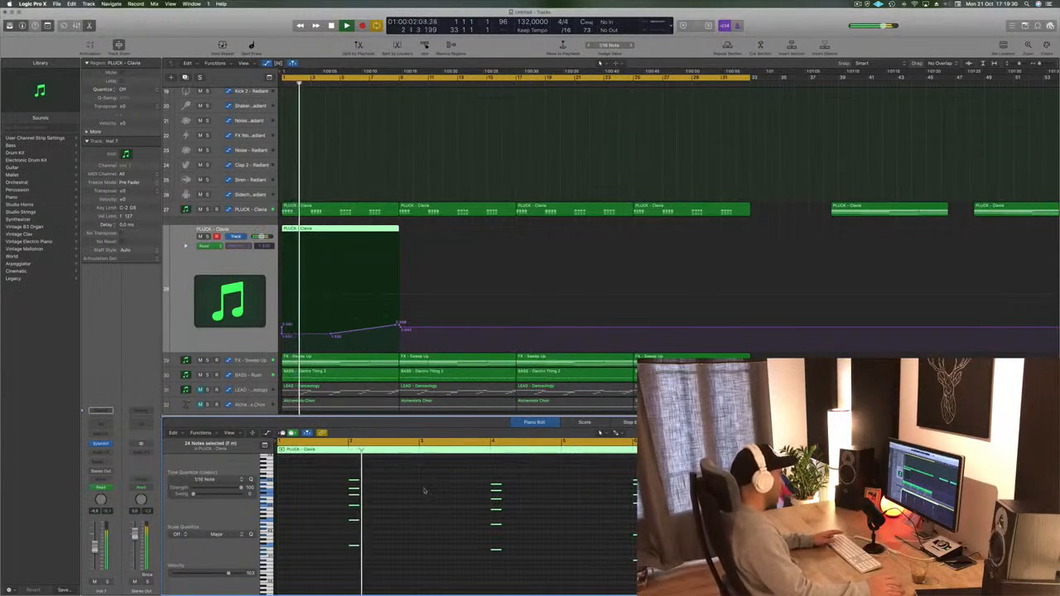
pyautogui.press('Return')
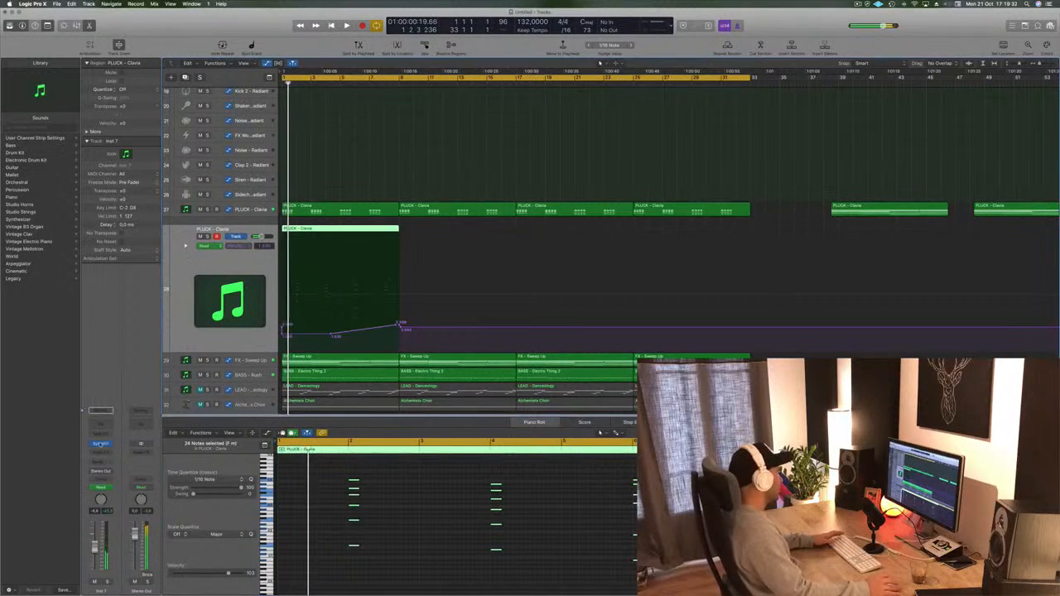
# - Open the duplicated pluck track's Sylenth1 instrument and delete all automation on that track
pyautogui.click(100, 445)
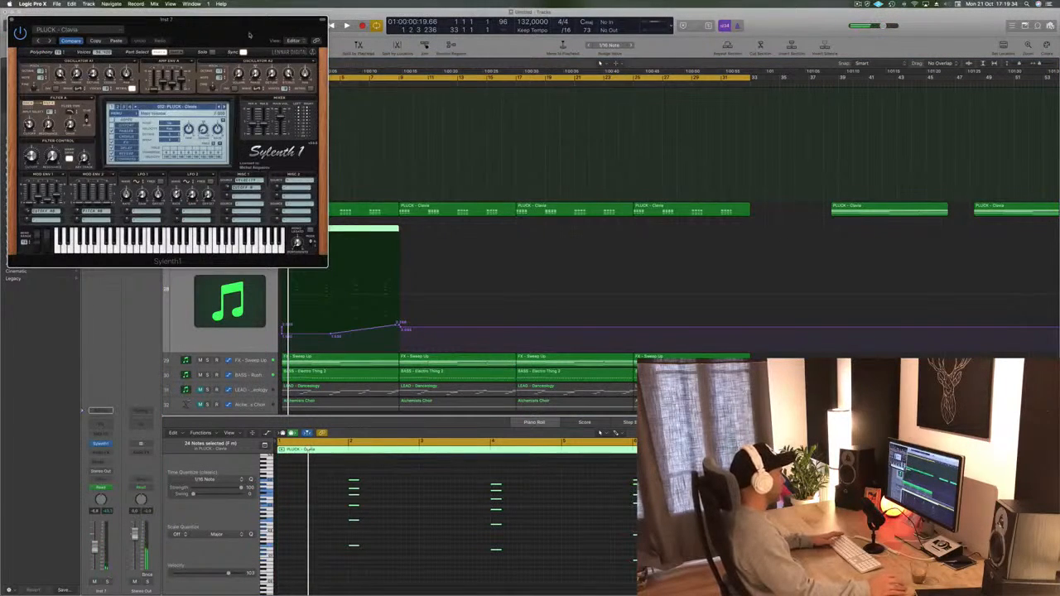
pyautogui.moveTo(244, 36); pyautogui.dragTo(587, 50)
pyautogui.click(208, 346)
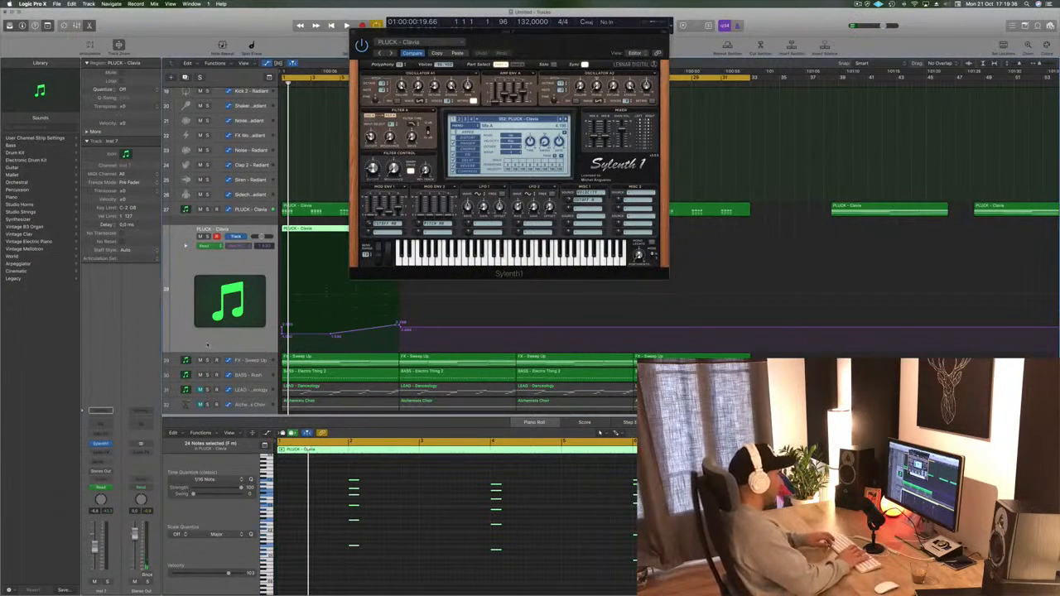
pyautogui.press('ctrl+super+BackSpace')
pyautogui.press('space')
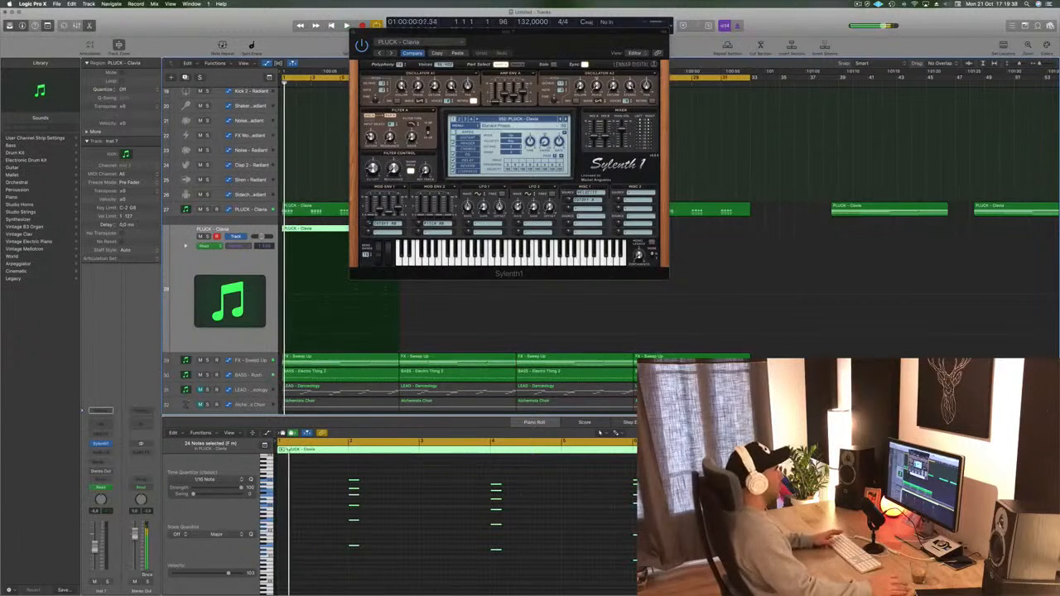
# - Audition Sylenth1's pluck presets during playback and settle on PLUCK - Rivea for the duplicated track
pyautogui.moveTo(546, 42); pyautogui.dragTo(588, 67)
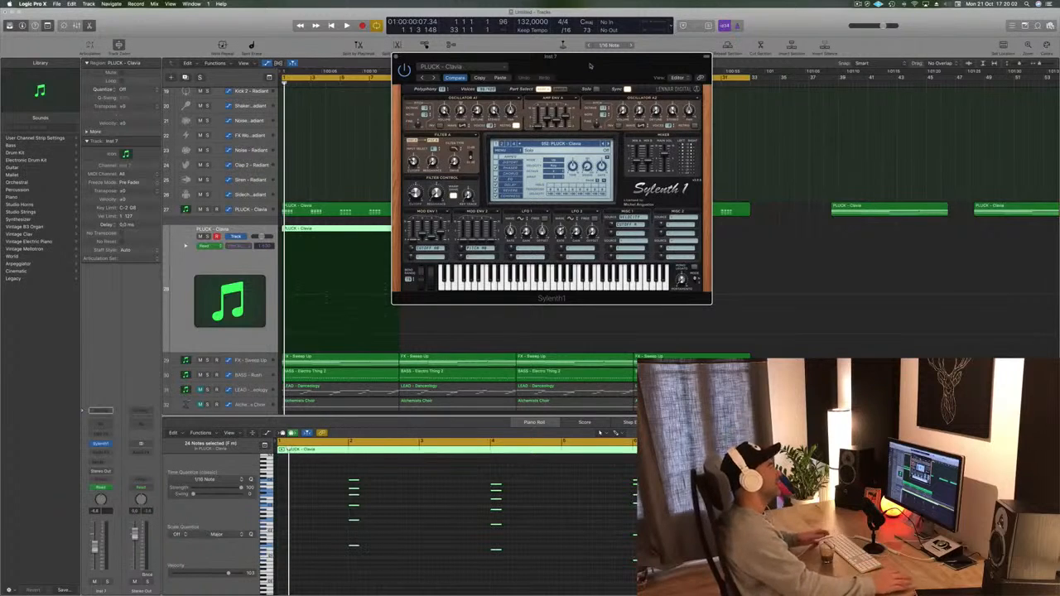
pyautogui.moveTo(556, 63); pyautogui.dragTo(644, 38)
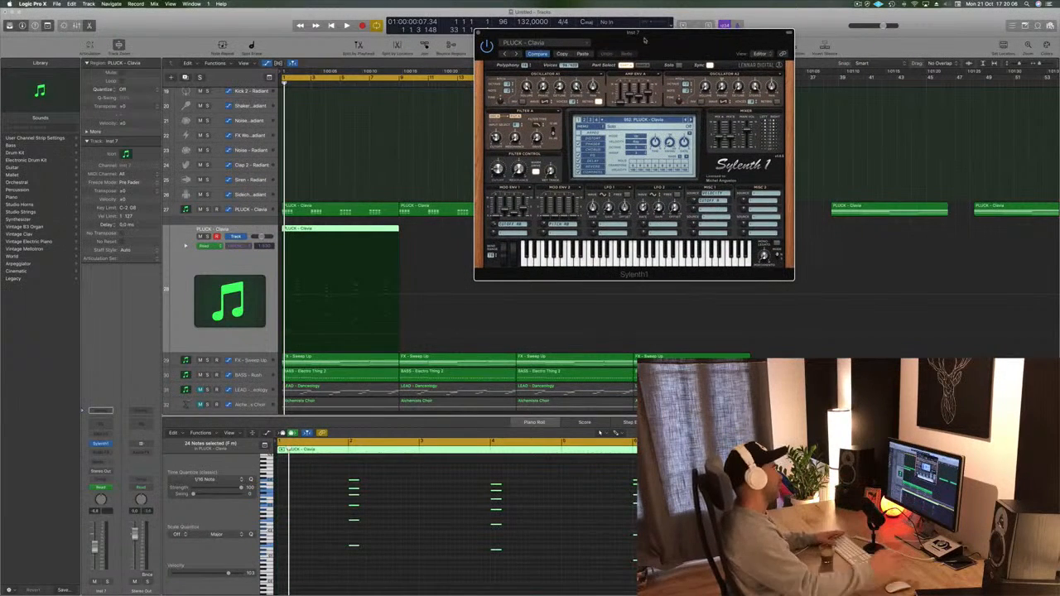
pyautogui.press('space')
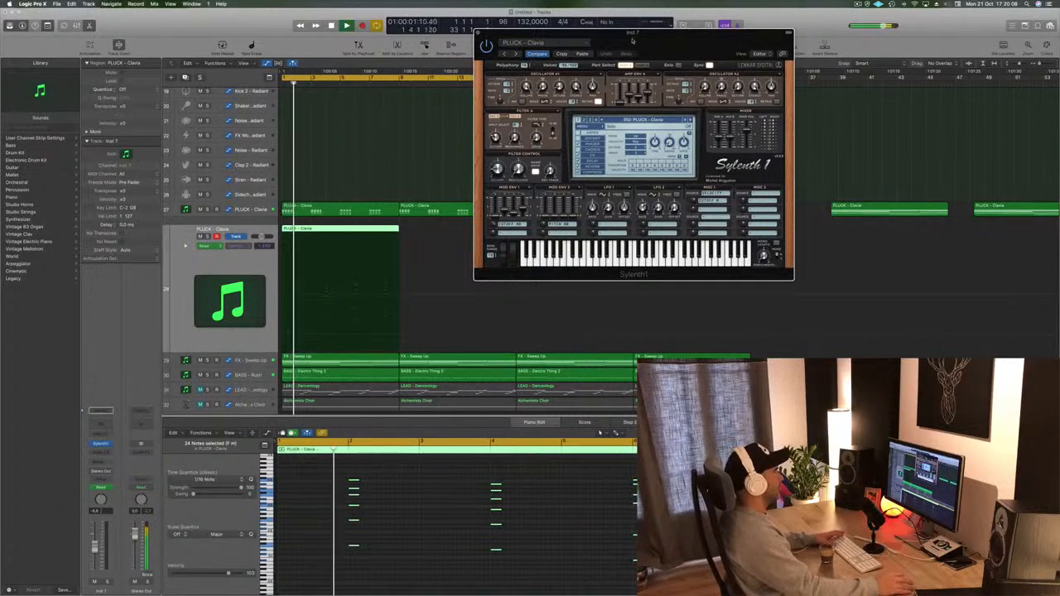
pyautogui.click(690, 120)
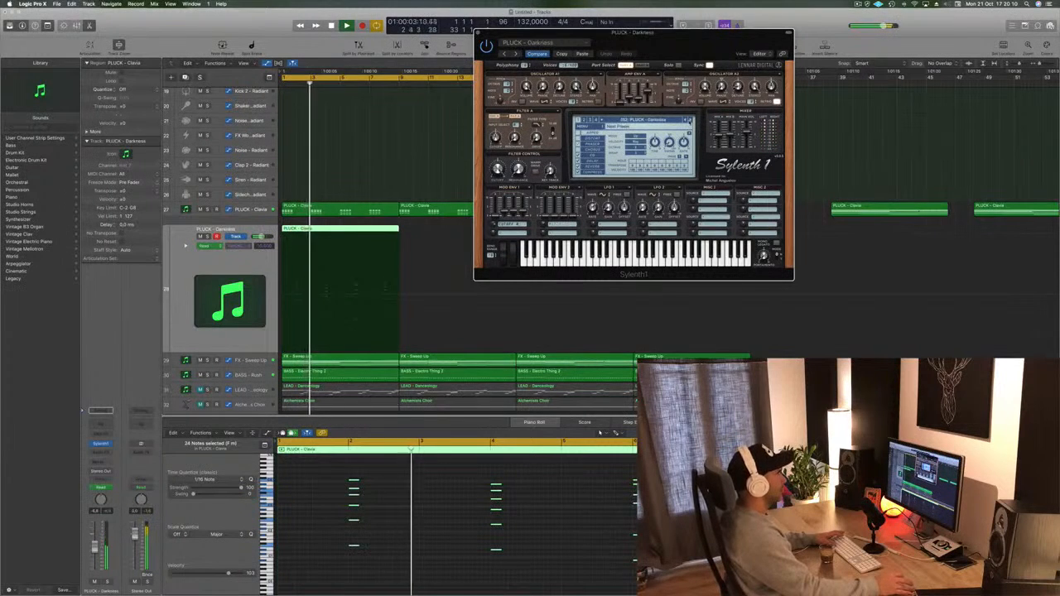
pyautogui.click(691, 121)
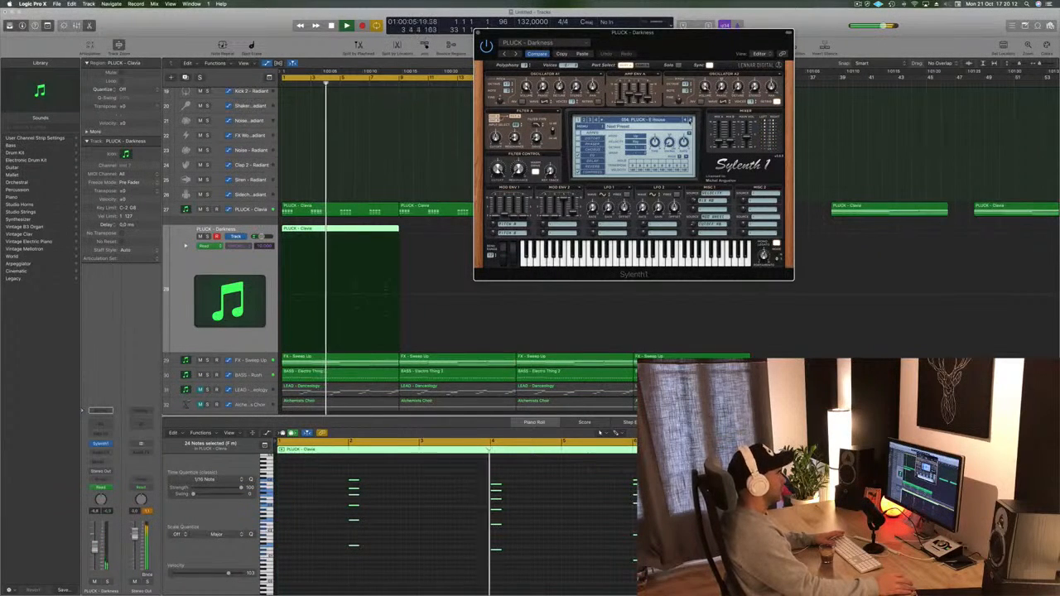
pyautogui.click(691, 121)
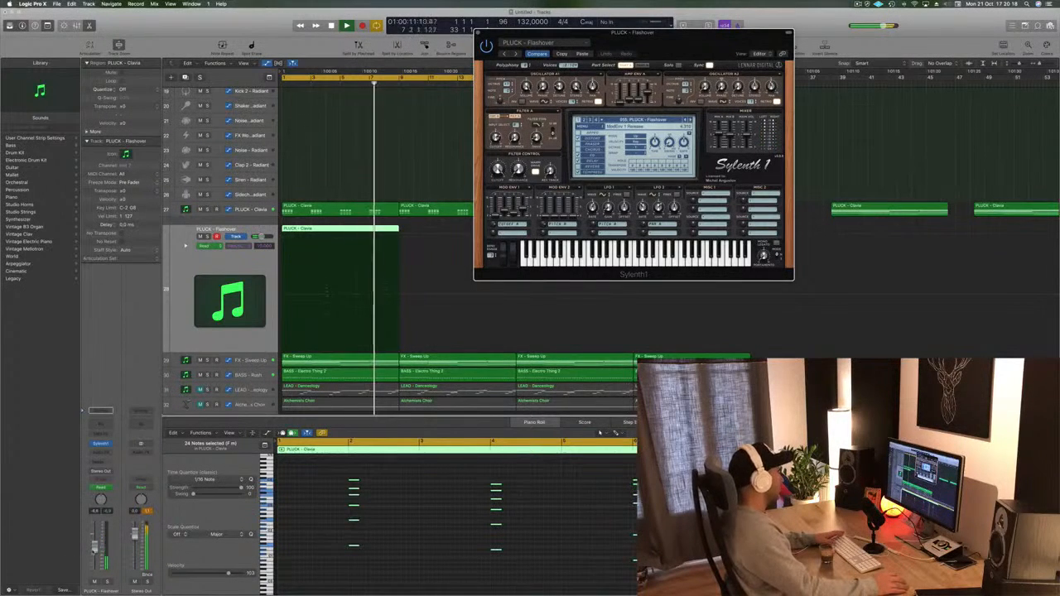
pyautogui.click(94, 548)
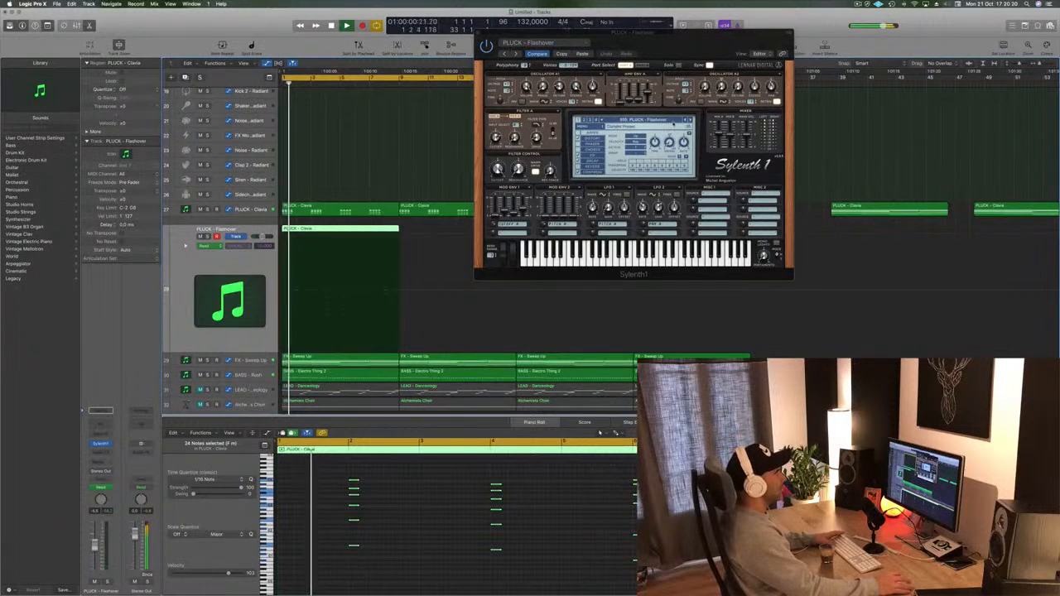
pyautogui.click(689, 120)
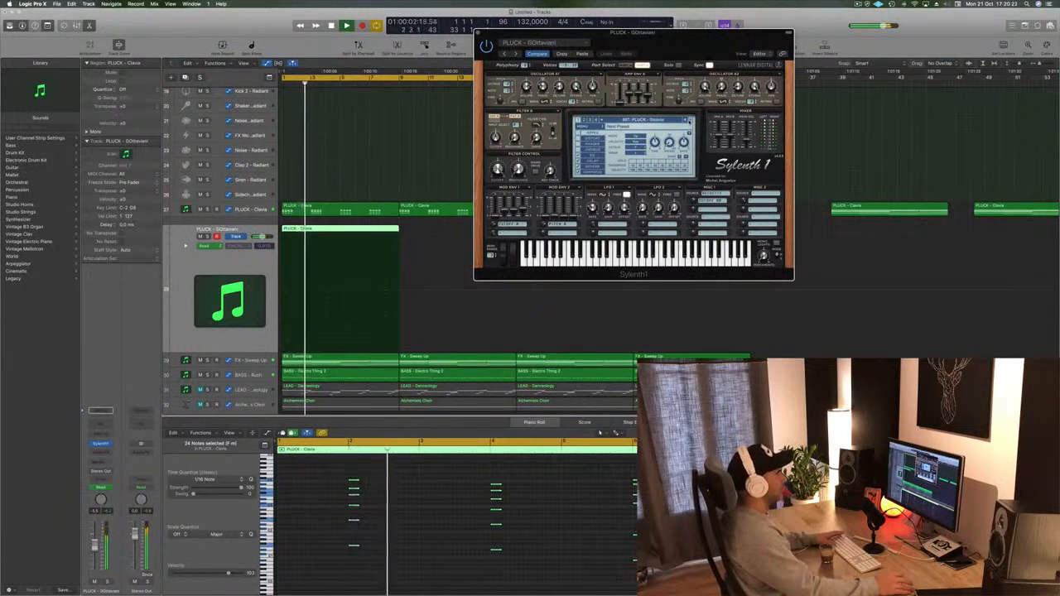
pyautogui.click(688, 121)
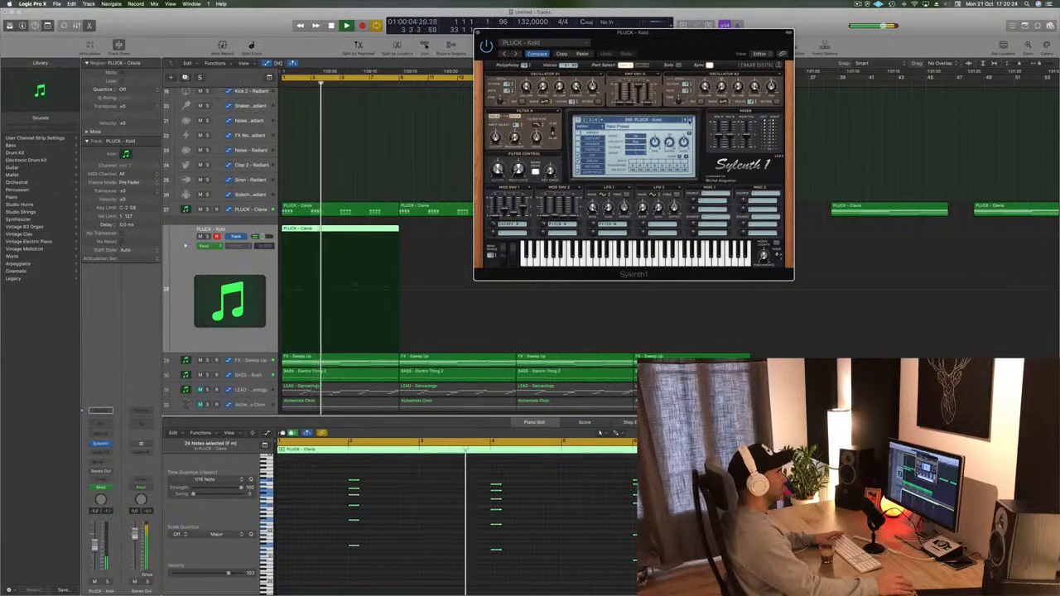
pyautogui.click(689, 121)
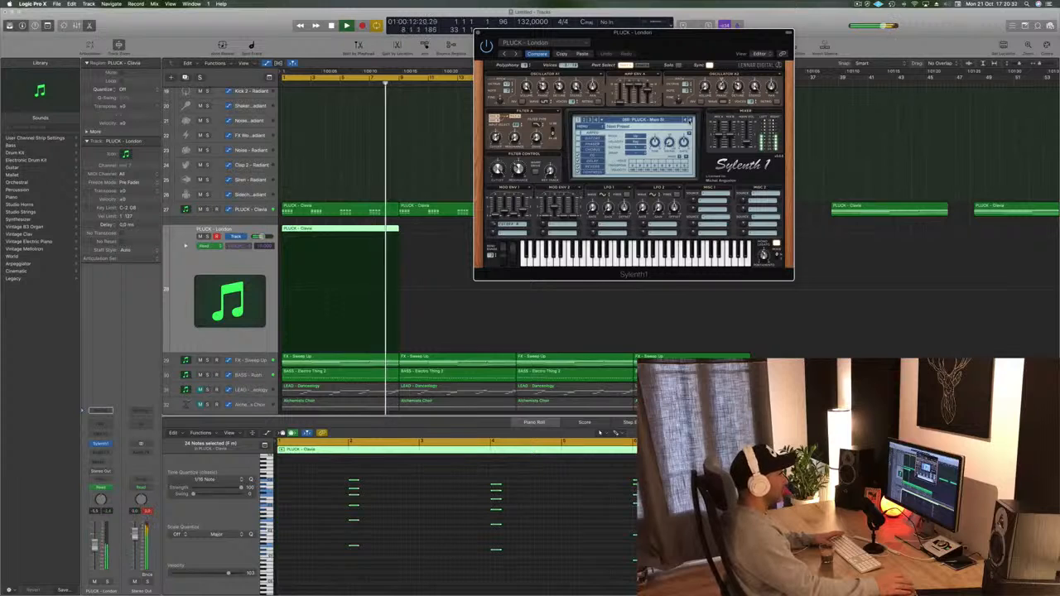
pyautogui.click(690, 121)
pyautogui.press('Return')
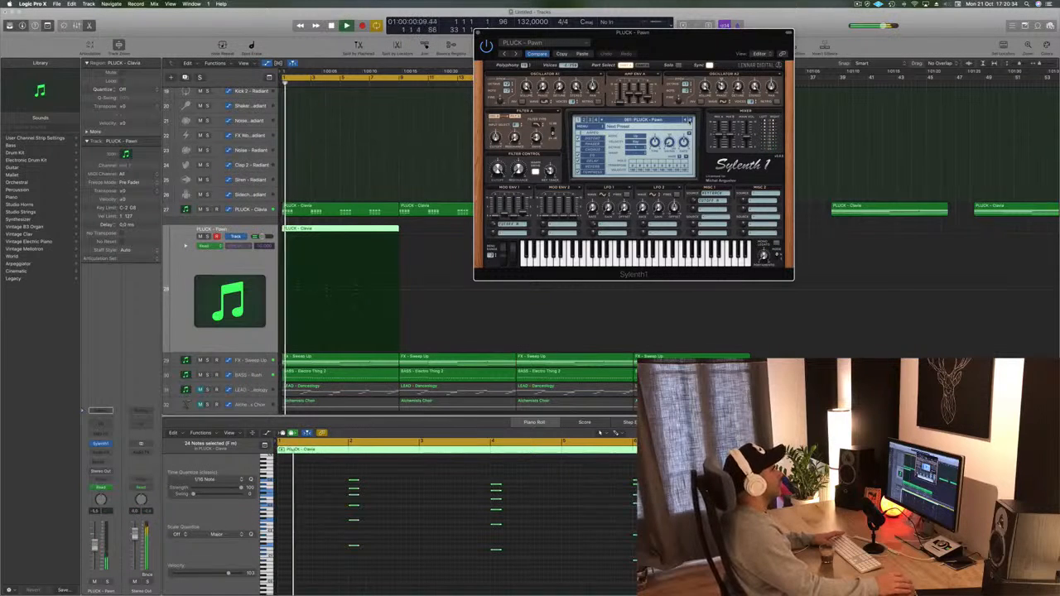
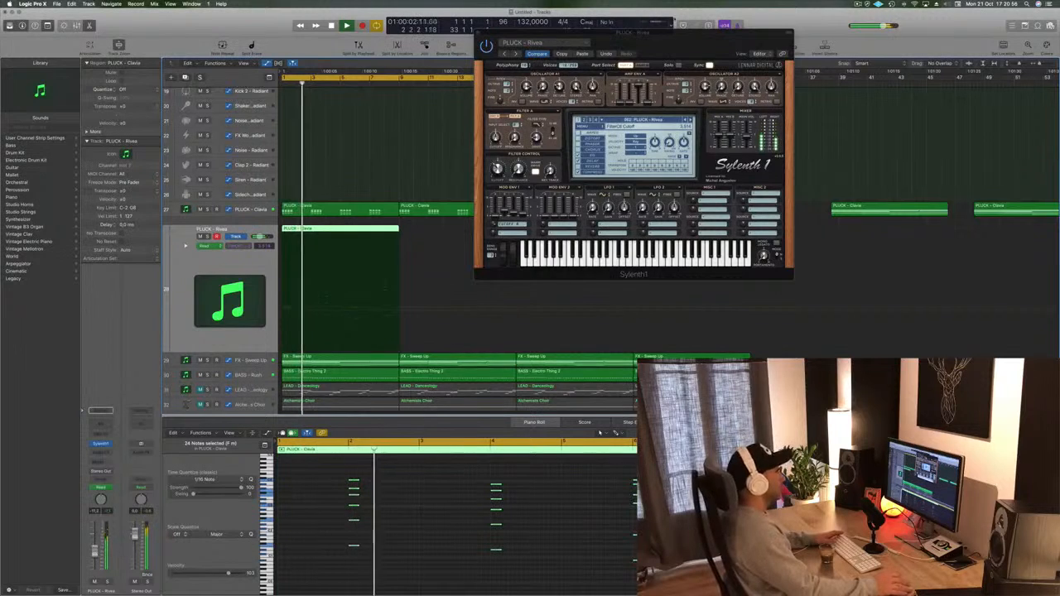
# - Show the reverb settings of the PLUCK - Rivea sound and adjust part B's amp envelope release during playback
pyautogui.moveTo(729, 43); pyautogui.dragTo(815, 29)
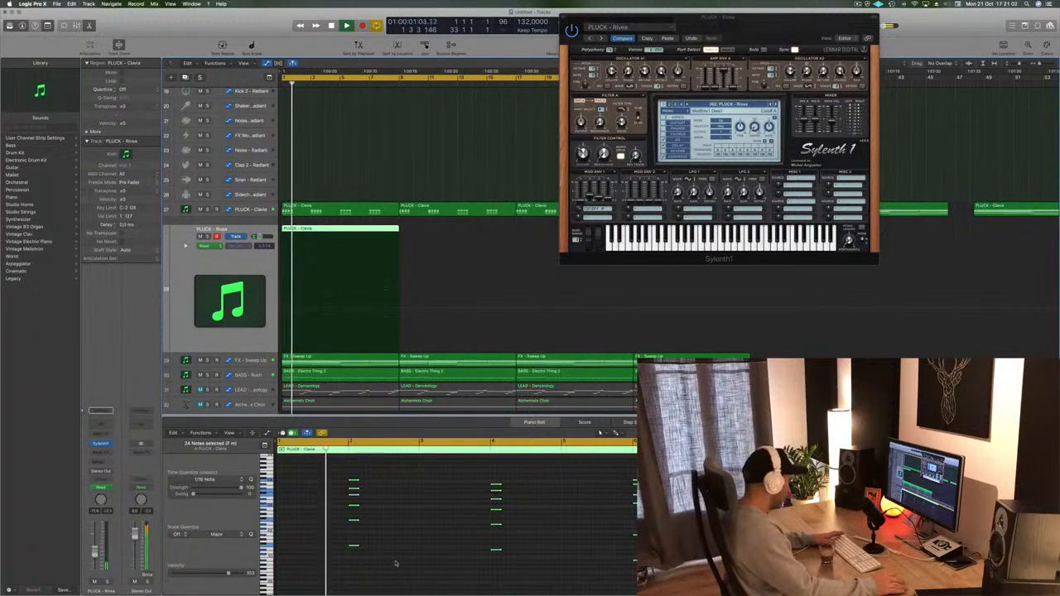
pyautogui.moveTo(783, 39); pyautogui.dragTo(728, 43)
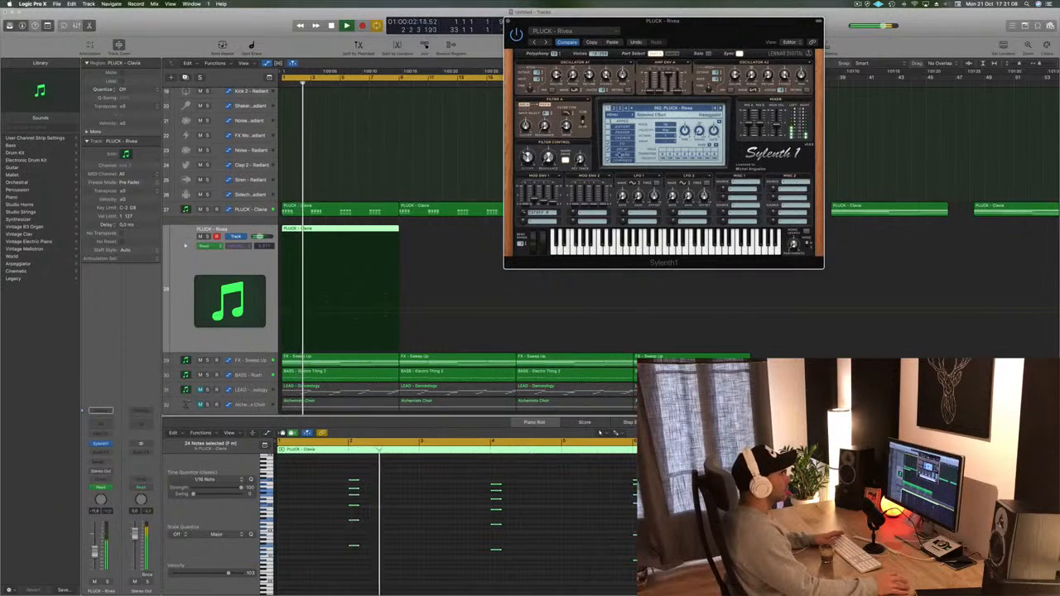
pyautogui.click(621, 155)
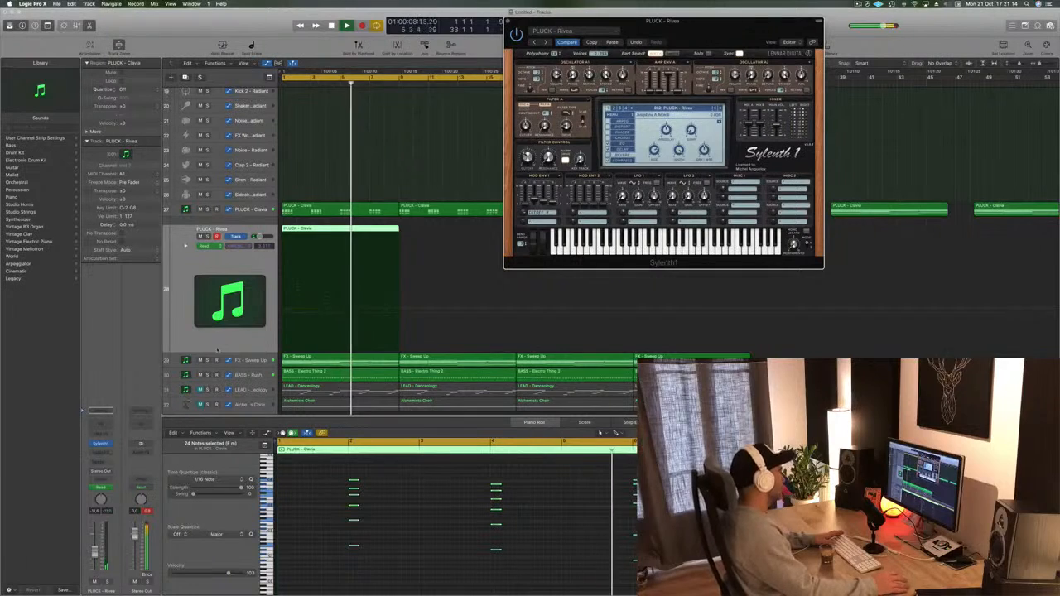
pyautogui.press('space')
pyautogui.press('space')
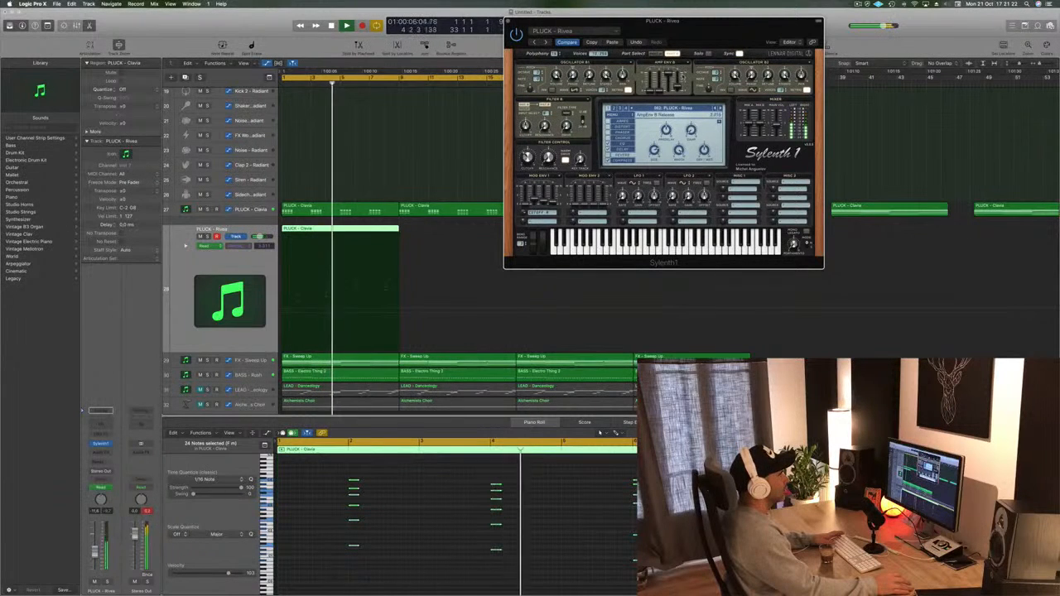
pyautogui.press('space')
pyautogui.press('space')
# - Switch Sylenth1 to part A and adjust its amp envelope while listening to the loop
pyautogui.click(655, 54)
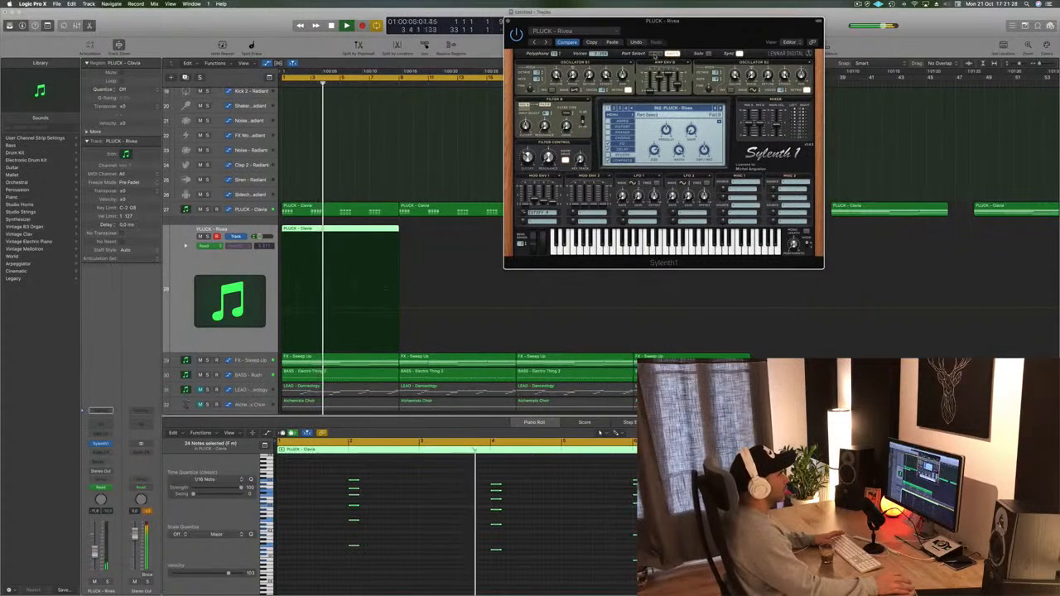
pyautogui.moveTo(657, 93); pyautogui.dragTo(659, 85)
pyautogui.press('space')
pyautogui.press('space')
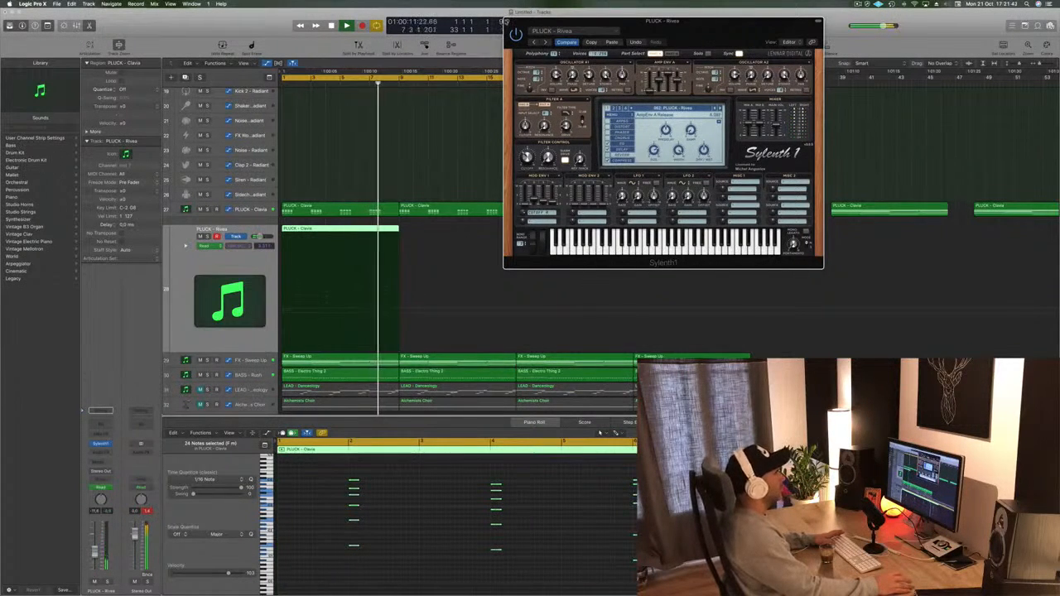
# - Close Sylenth1 and fill bars 9 to 32 of the PLUCK - Rivea track with copies of the eight-bar region
pyautogui.click(508, 22)
pyautogui.press('Return')
pyautogui.moveTo(338, 232); pyautogui.dragTo(454, 232)
pyautogui.keyDown('shift'); pyautogui.click(358, 231); pyautogui.keyUp('shift')
pyautogui.moveTo(354, 232); pyautogui.dragTo(592, 235)
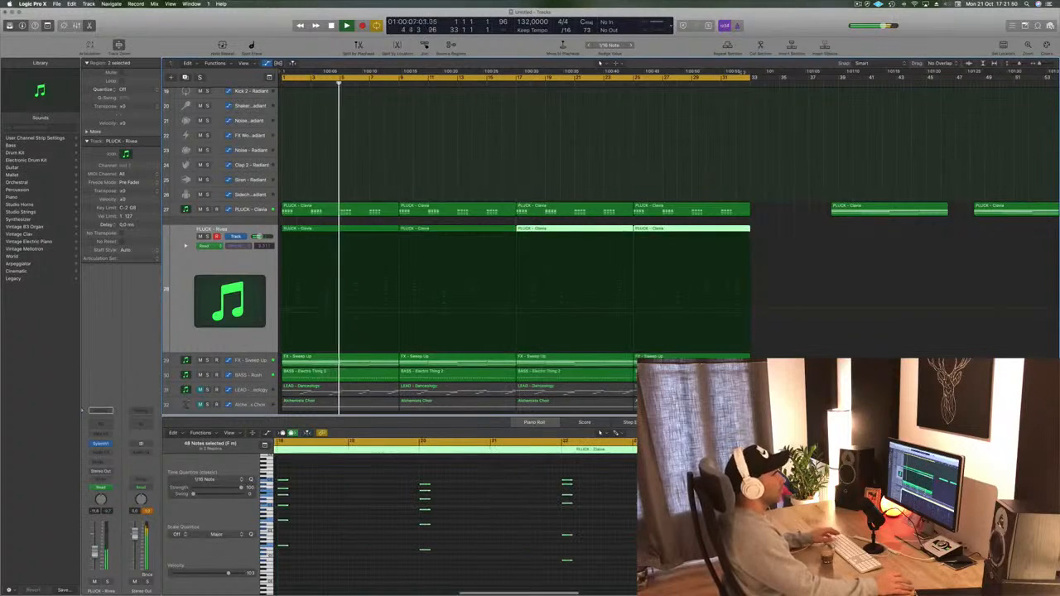
pyautogui.click(858, 3)
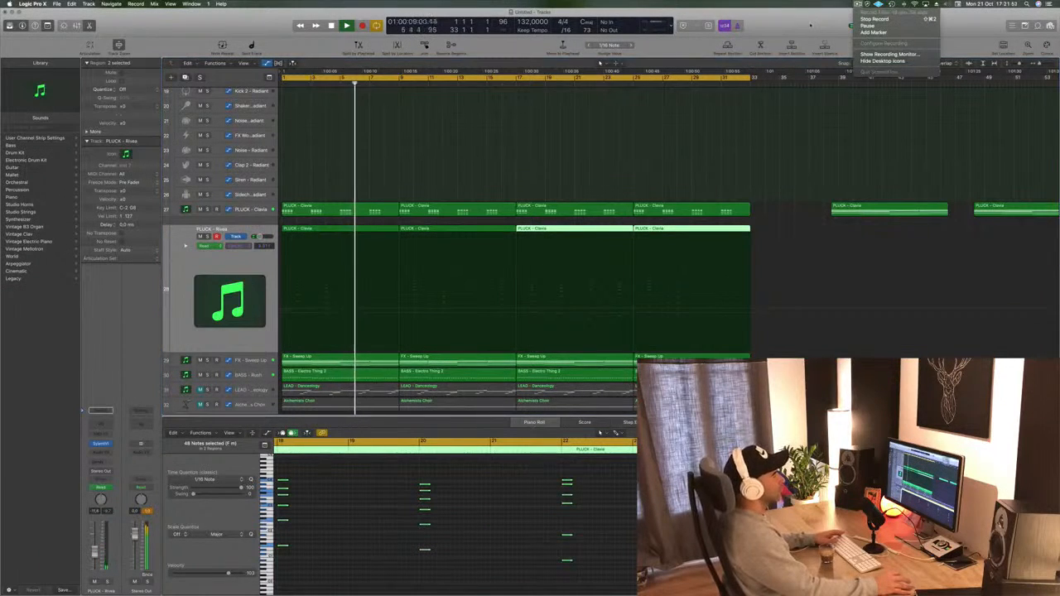
pyautogui.click(811, 24)
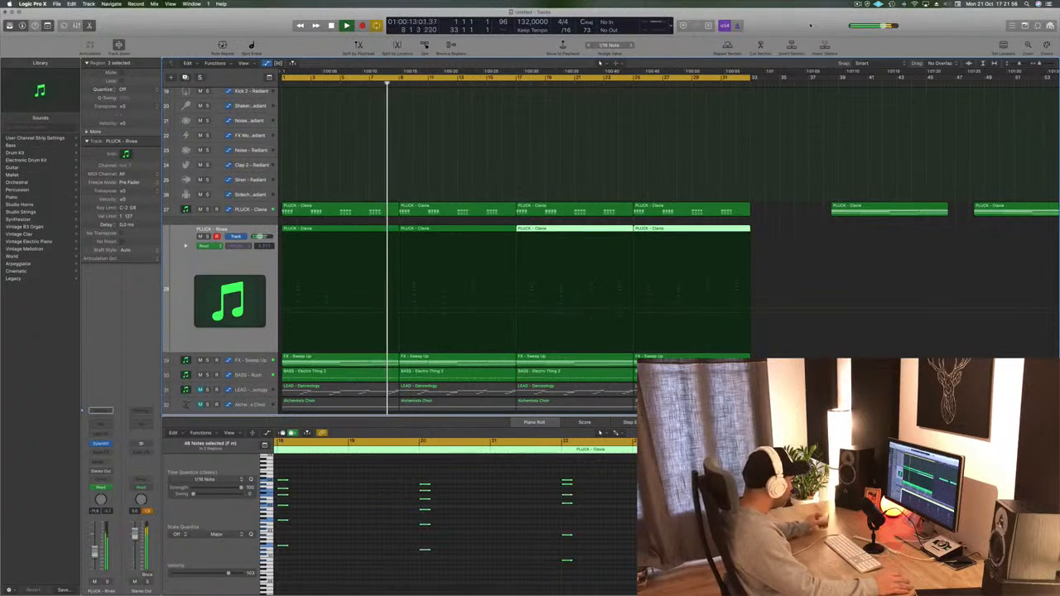
# - Duplicate the PLUCK - Rivea track and copy its four regions onto the new track across bars 1 to 32
pyautogui.hscroll(-3, 594, 165)
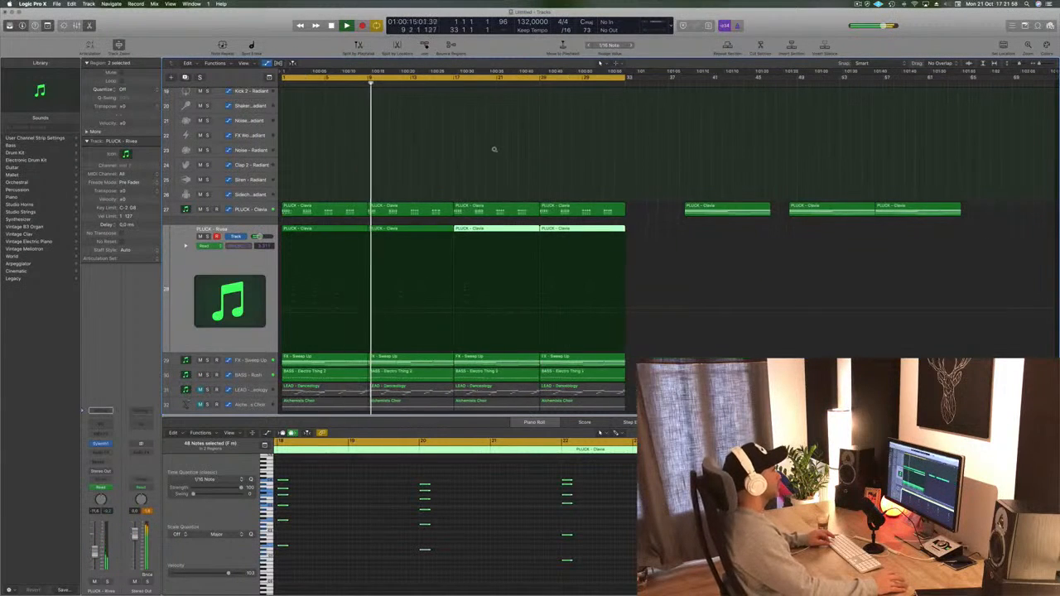
pyautogui.scroll(-3, 464, 149)
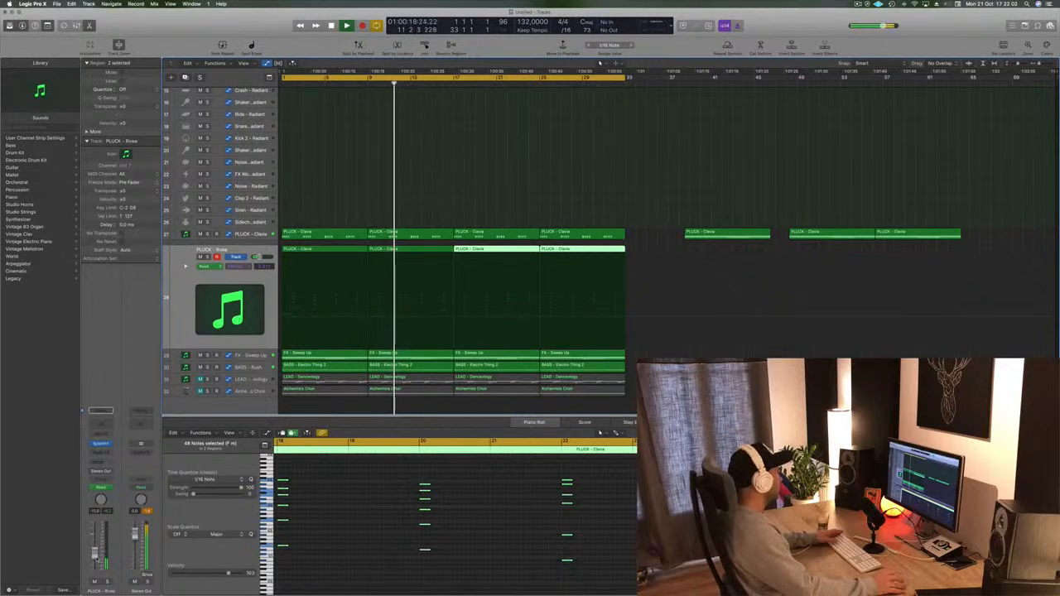
pyautogui.press('space')
pyautogui.click(220, 251)
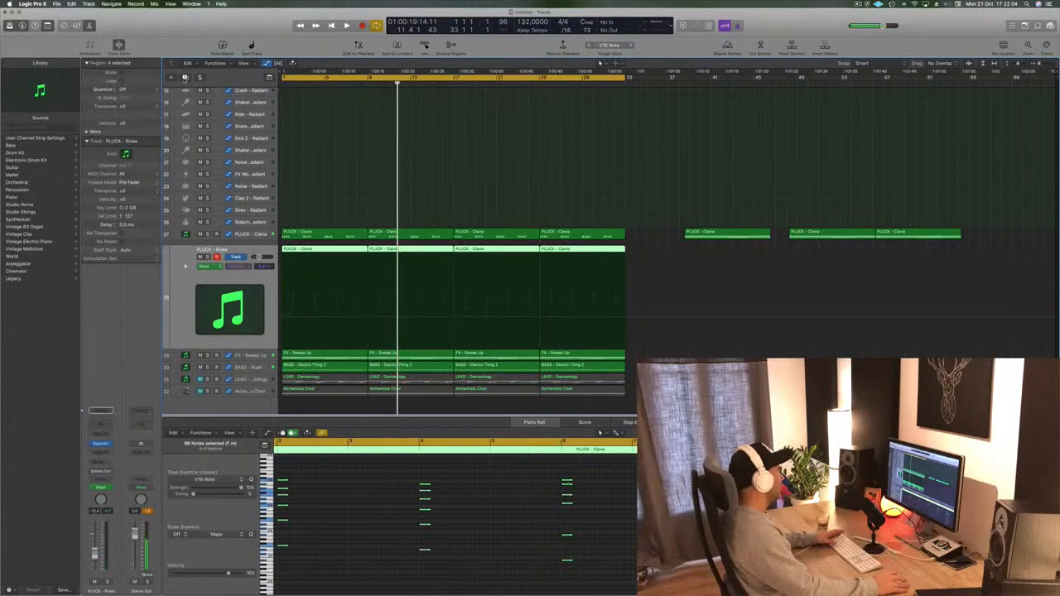
pyautogui.press('super+d')
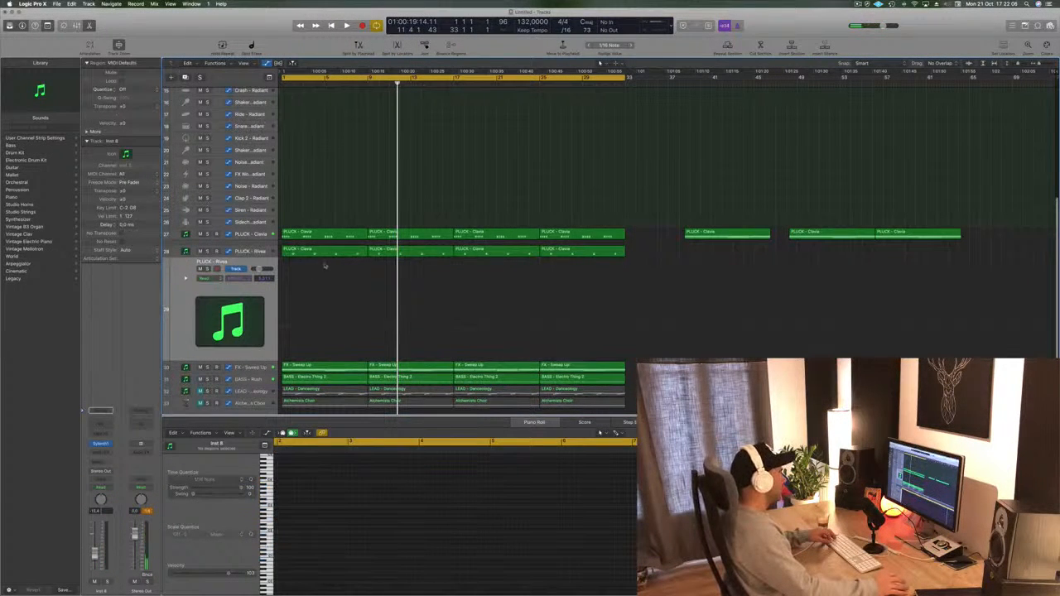
pyautogui.moveTo(606, 260); pyautogui.dragTo(338, 270)
# - Shift all notes in the duplicated track's four regions about half a bar later and play the loop
pyautogui.click(334, 546)
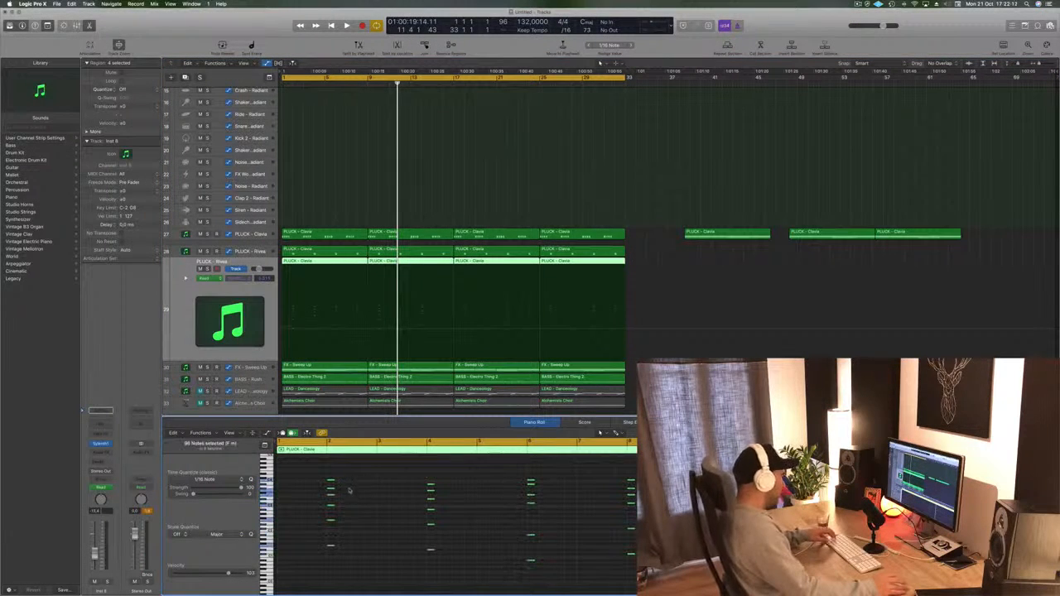
pyautogui.moveTo(329, 481); pyautogui.dragTo(355, 482)
pyautogui.press('space')
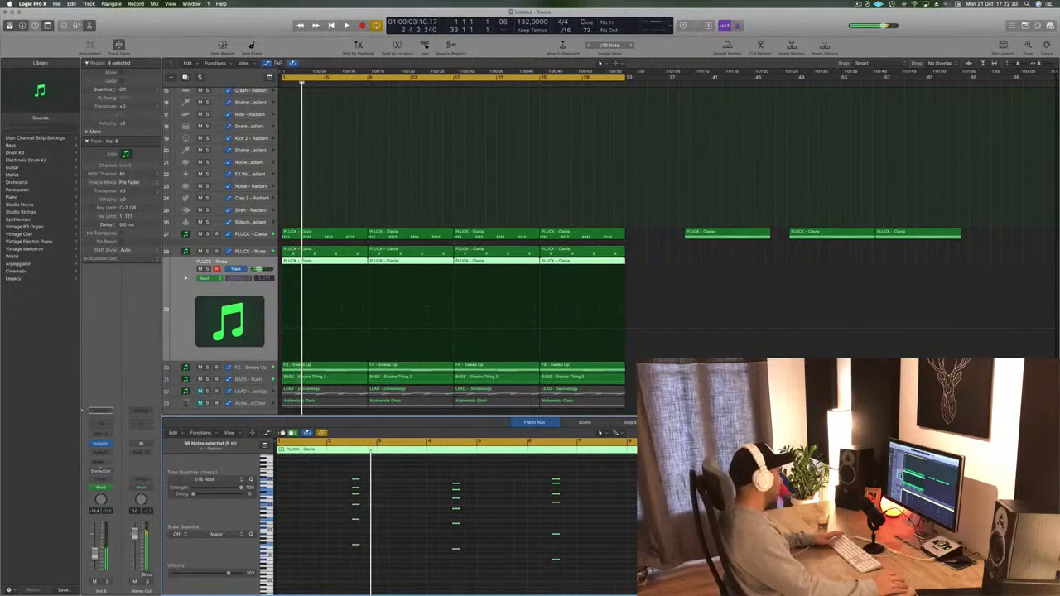
# - Load BASS - #ABGT in the duplicated track's Sylenth1 and audition the following bass presets during playback
pyautogui.click(101, 443)
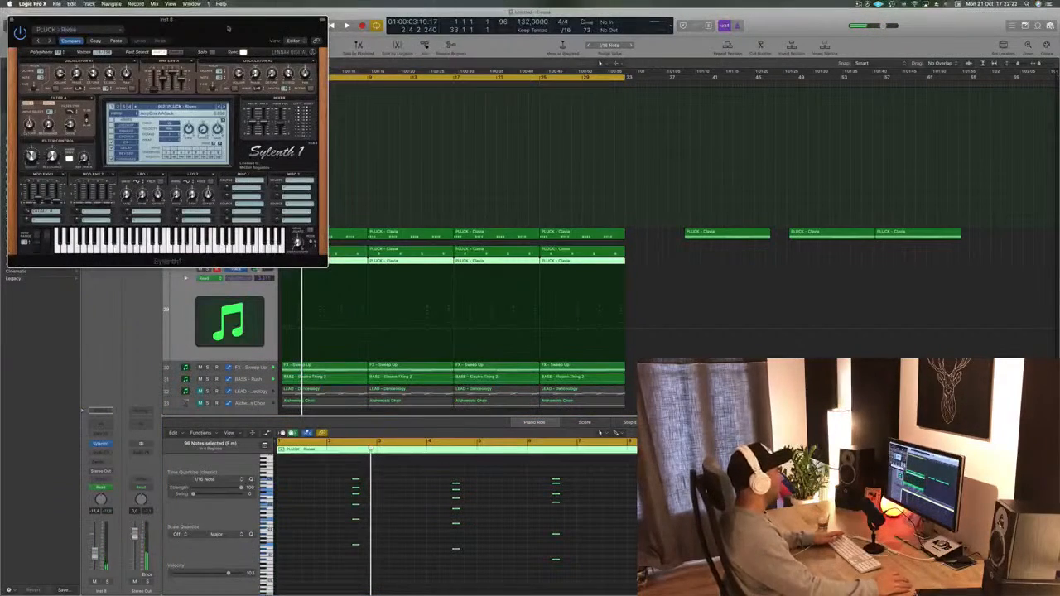
pyautogui.moveTo(231, 27); pyautogui.dragTo(686, 98)
pyautogui.click(654, 177)
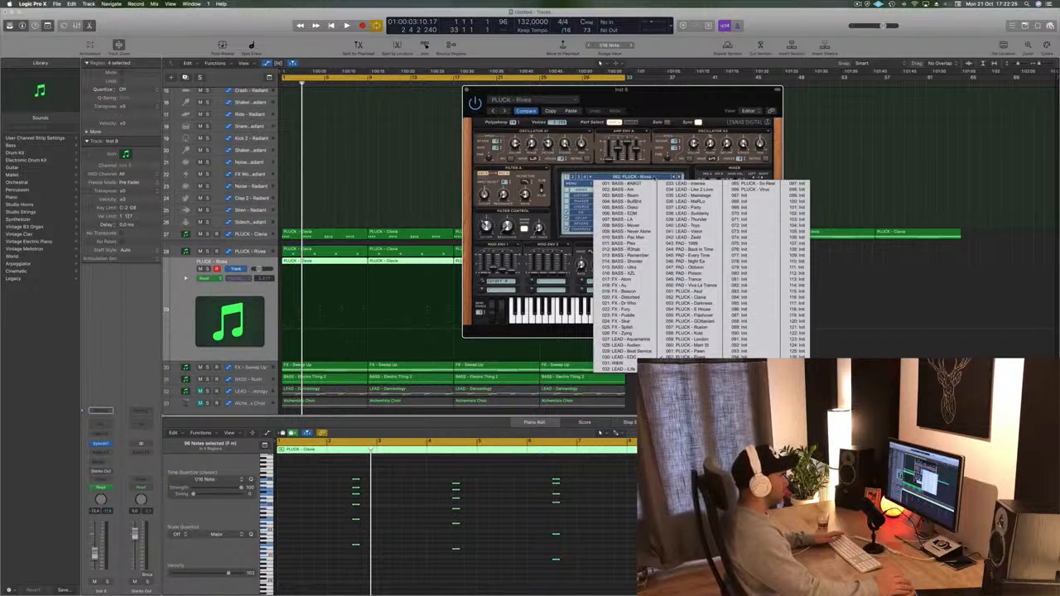
pyautogui.click(633, 189)
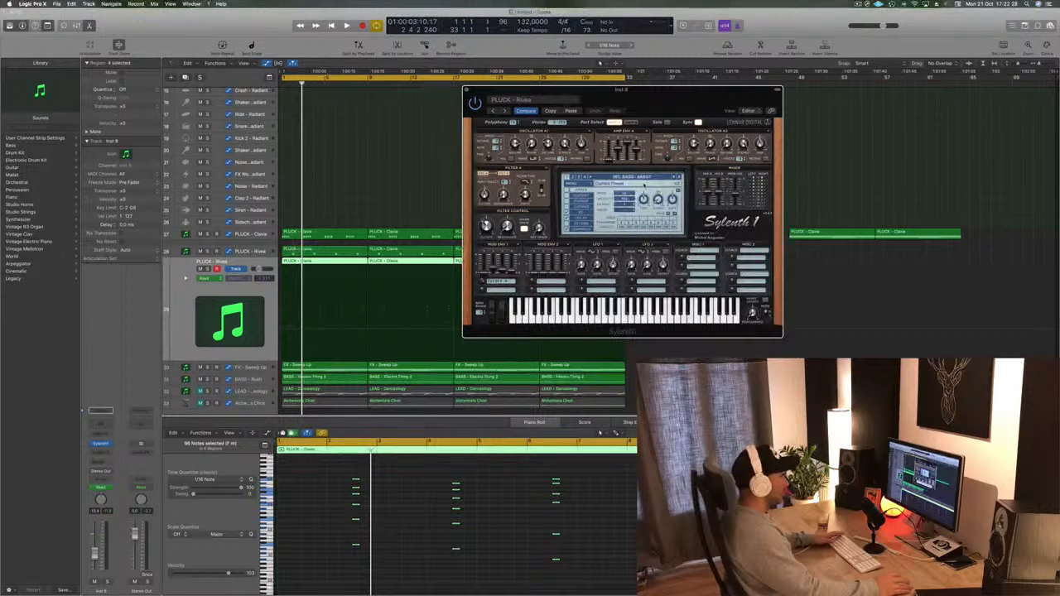
pyautogui.press('space')
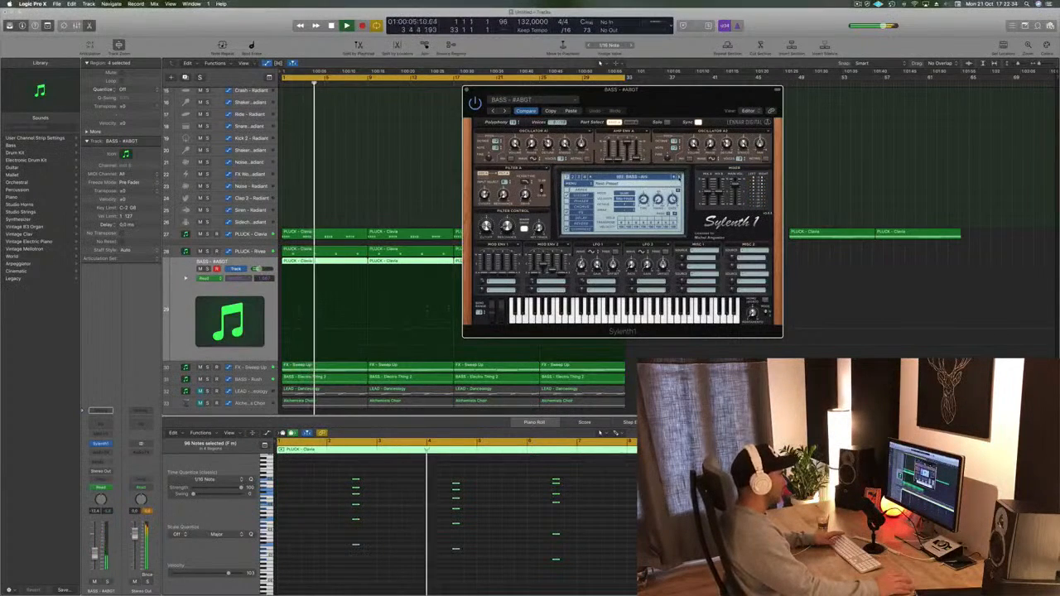
pyautogui.click(679, 177)
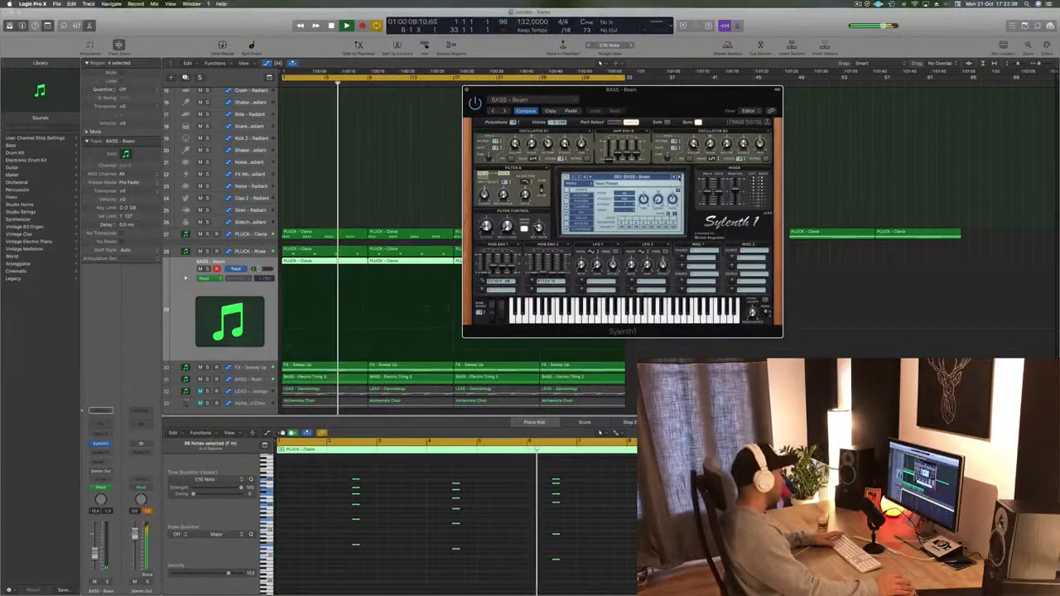
pyautogui.click(679, 177)
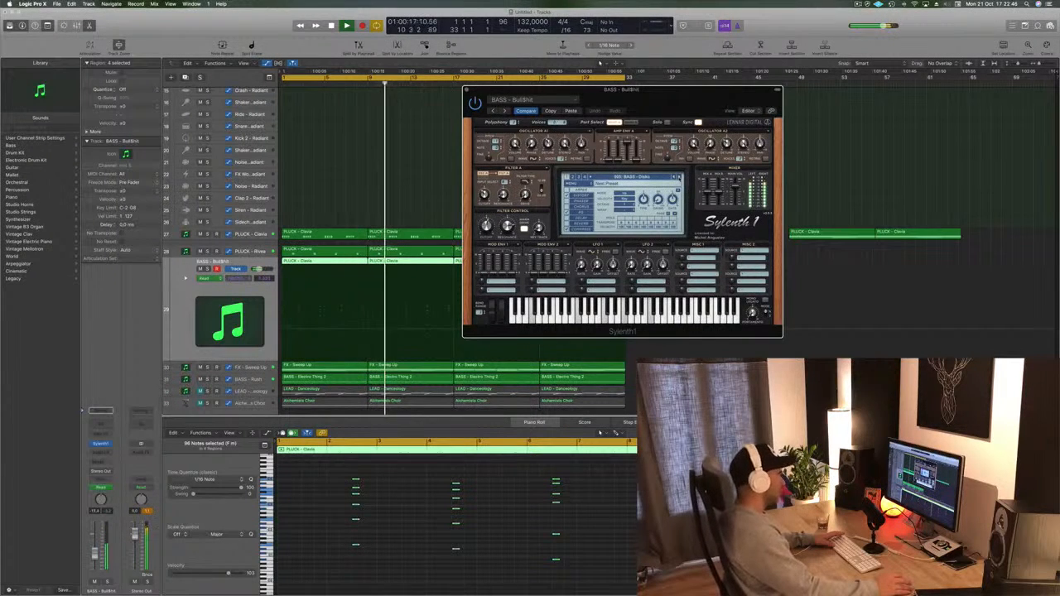
# - Audition the BASS - EDM, BASS - Mover and PAD - 1999 presets in Sylenth1 on the copied chord track
pyautogui.click(679, 177)
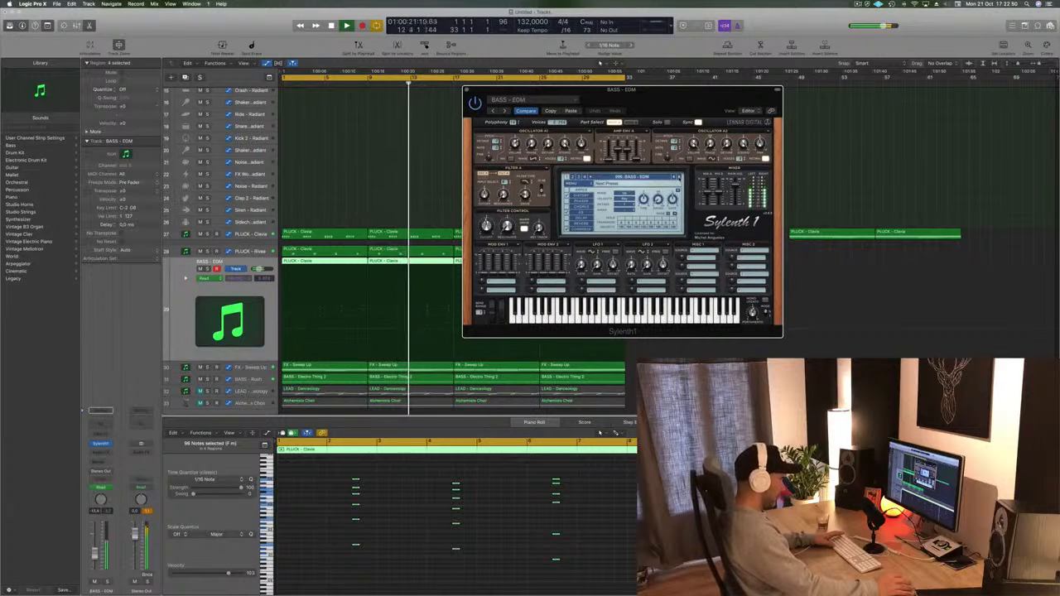
pyautogui.click(679, 177)
pyautogui.click(637, 177)
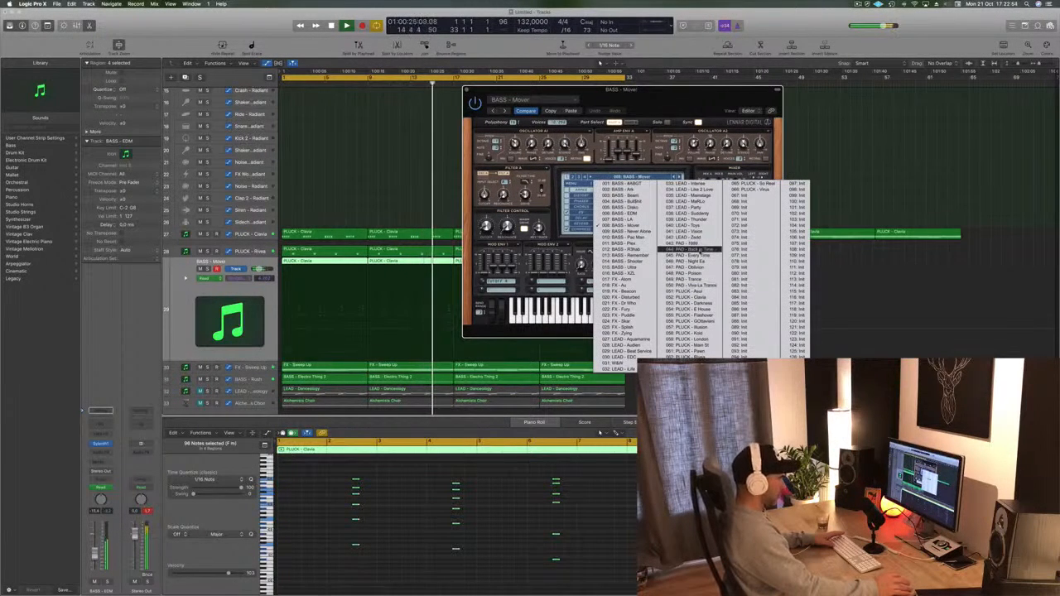
pyautogui.click(695, 244)
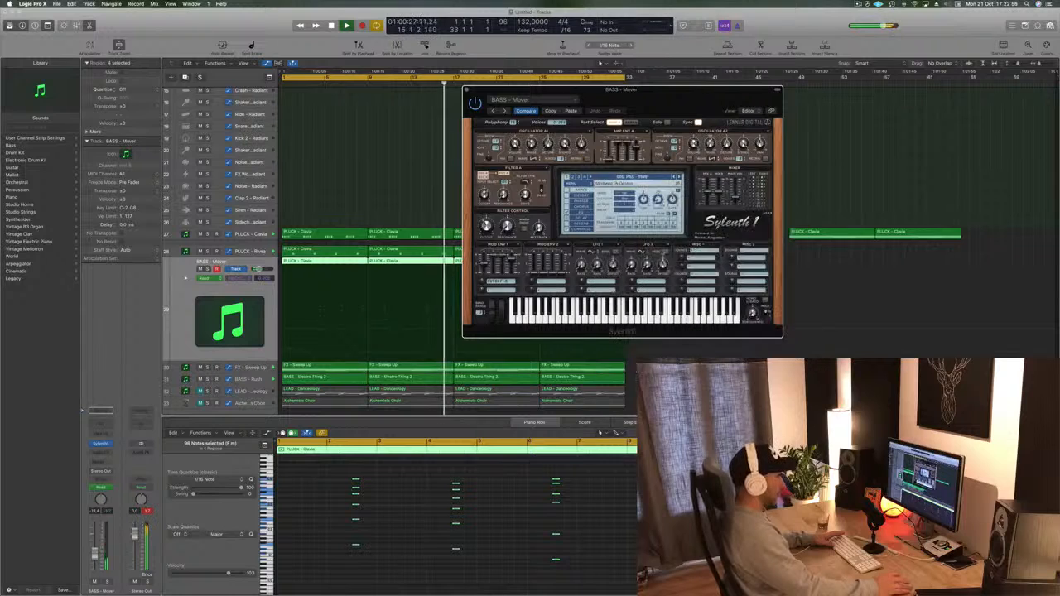
pyautogui.moveTo(654, 91); pyautogui.dragTo(747, 80)
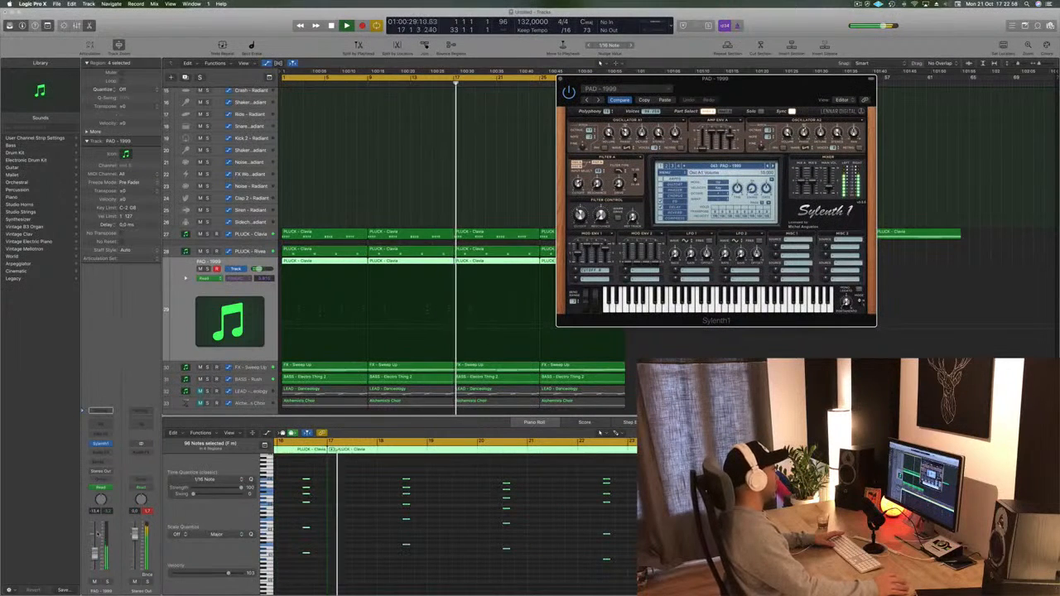
# - Try the PAD - Back In Time and PAD - Every Time presets against the loop and raise the track's volume
pyautogui.click(489, 423)
pyautogui.click(775, 166)
pyautogui.press('Return')
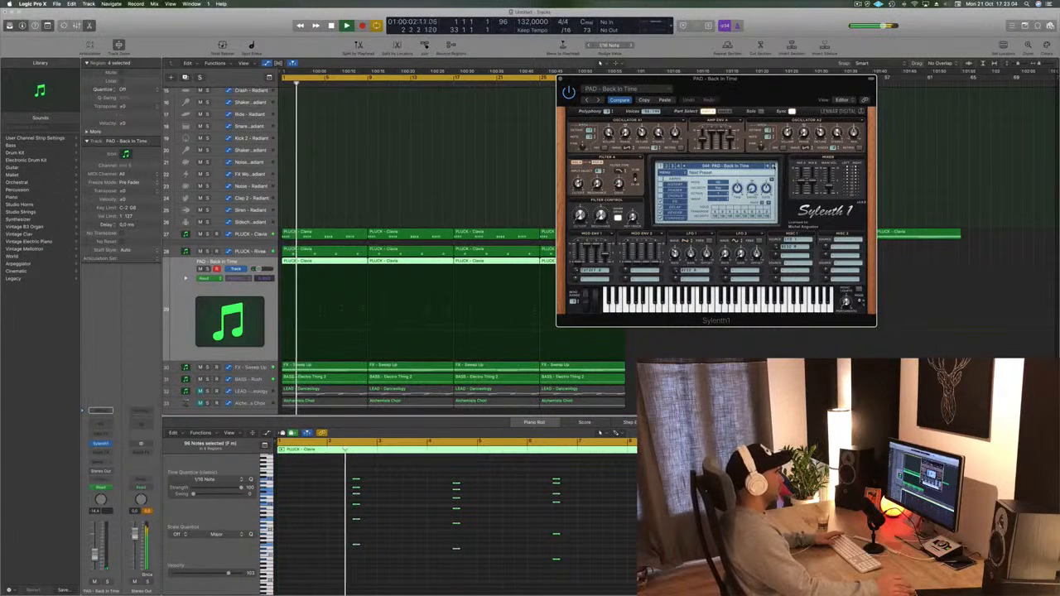
pyautogui.click(774, 166)
pyautogui.moveTo(95, 555); pyautogui.dragTo(96, 553)
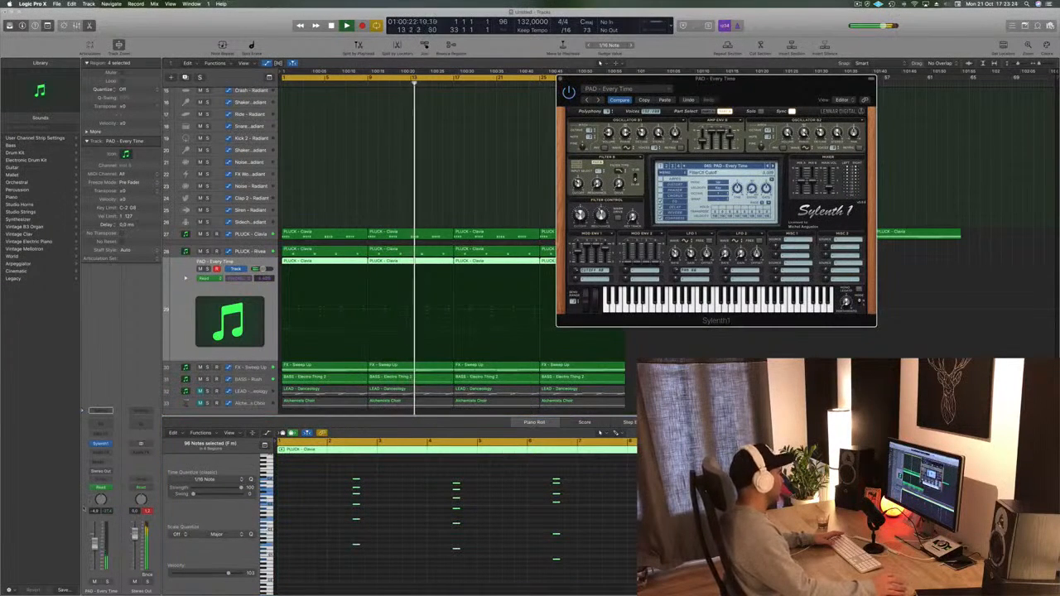
# - Lengthen all chord notes in the pad track's regions to about half a bar and replay the loop from the start
pyautogui.click(293, 549)
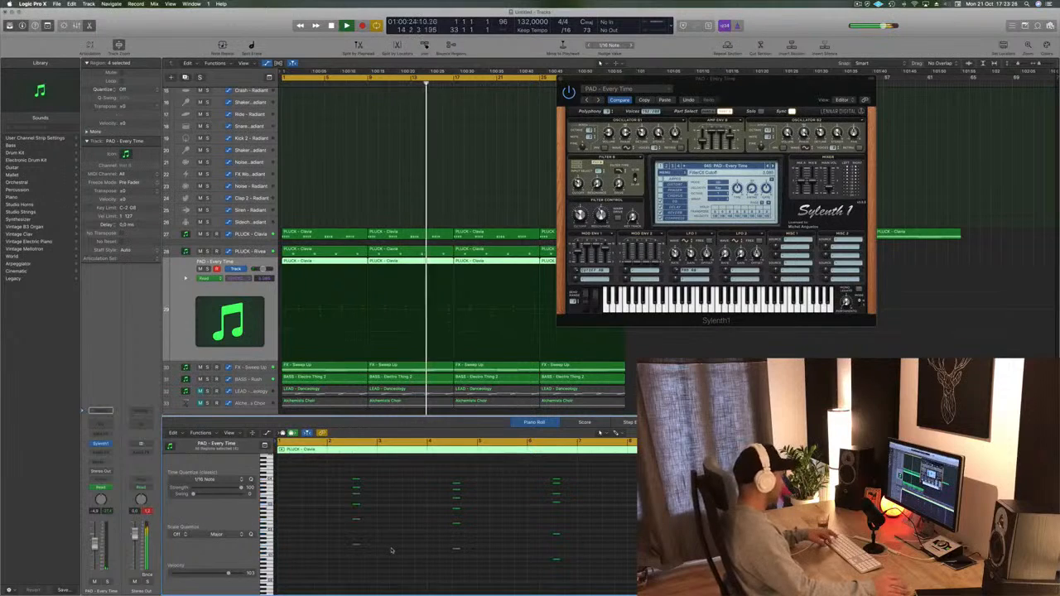
pyautogui.moveTo(356, 478); pyautogui.dragTo(377, 479)
pyautogui.press('space')
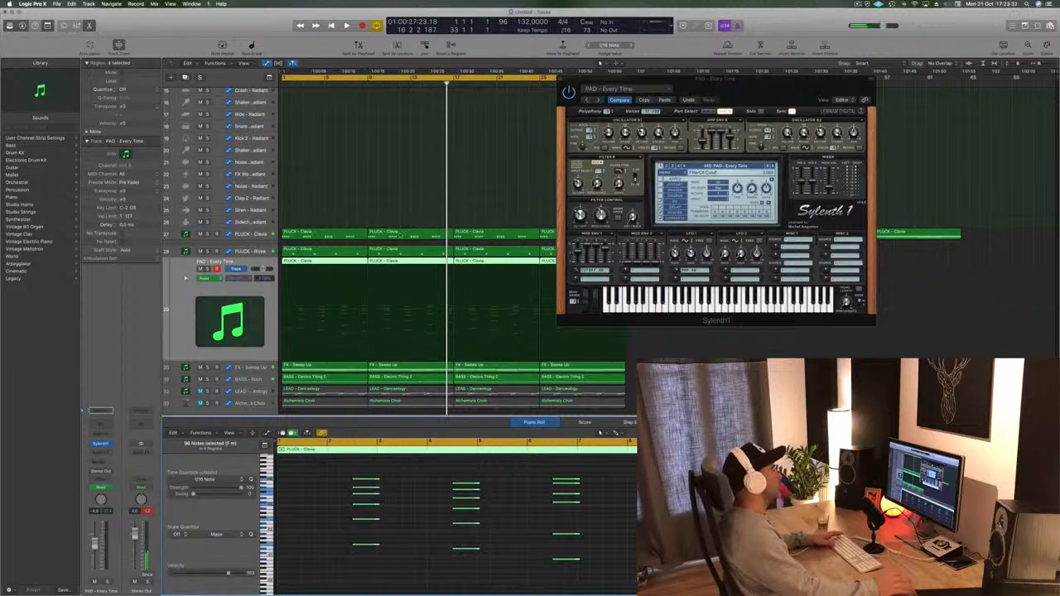
pyautogui.click(400, 139)
pyautogui.press('Return')
pyautogui.press('space')
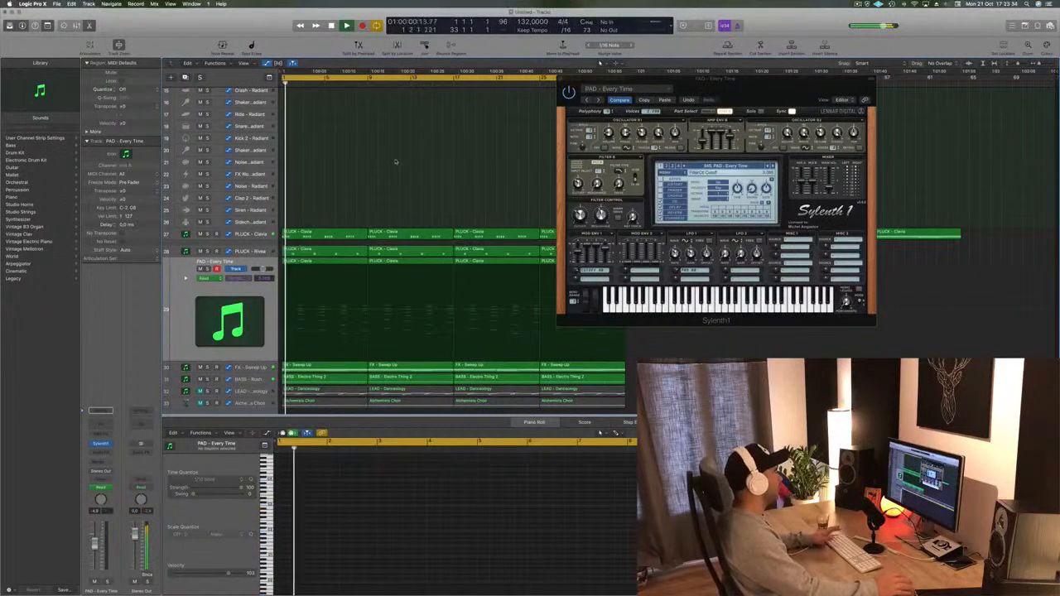
# - Audition the PAD - Night Ea, PAD - Poison and PAD - Trance presets on the pad track during playback
pyautogui.click(198, 290)
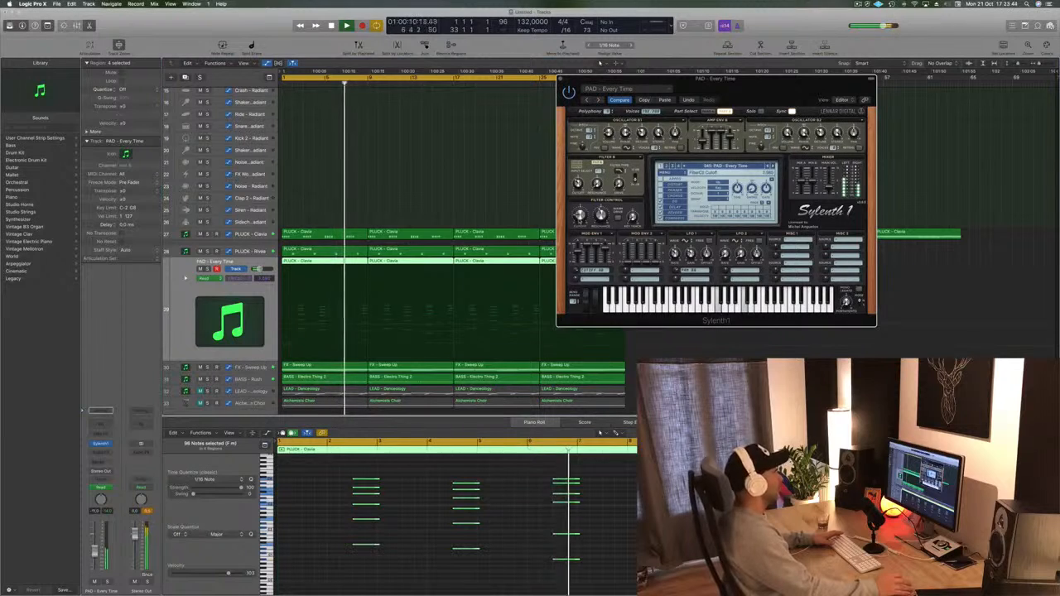
pyautogui.click(774, 166)
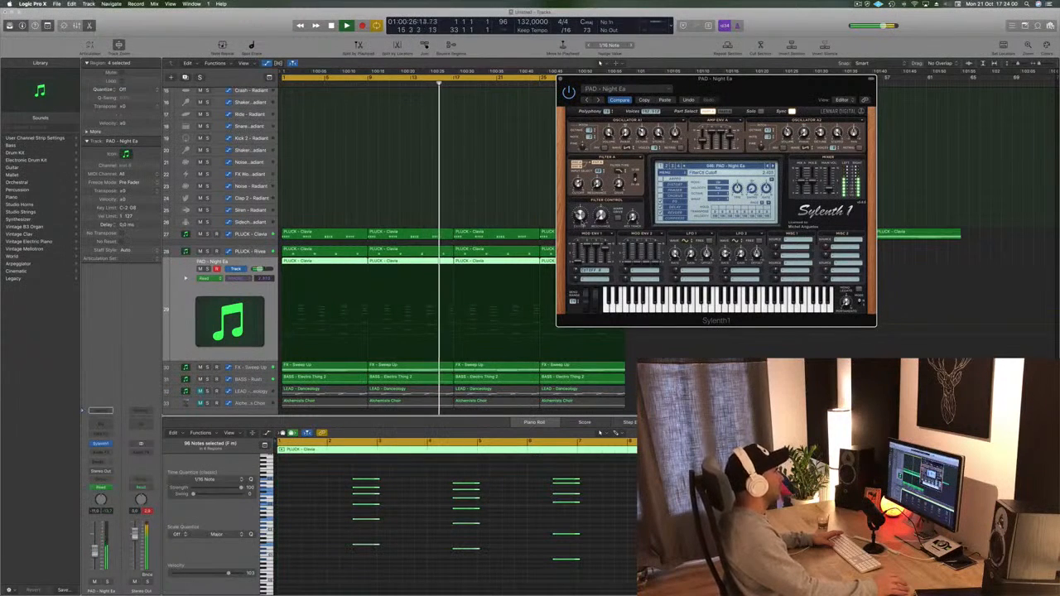
pyautogui.click(772, 167)
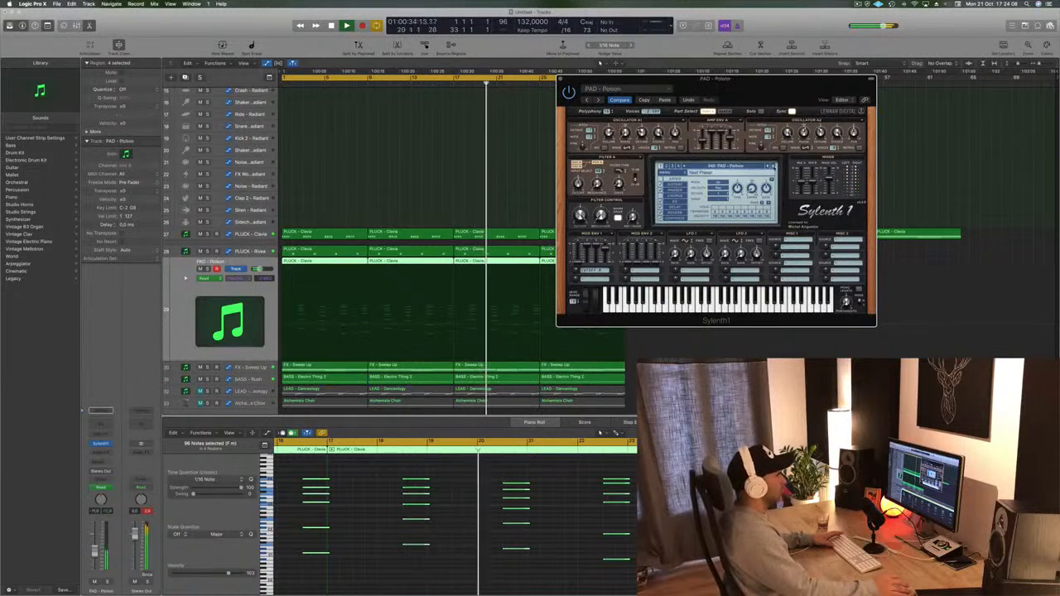
pyautogui.click(772, 167)
pyautogui.click(773, 167)
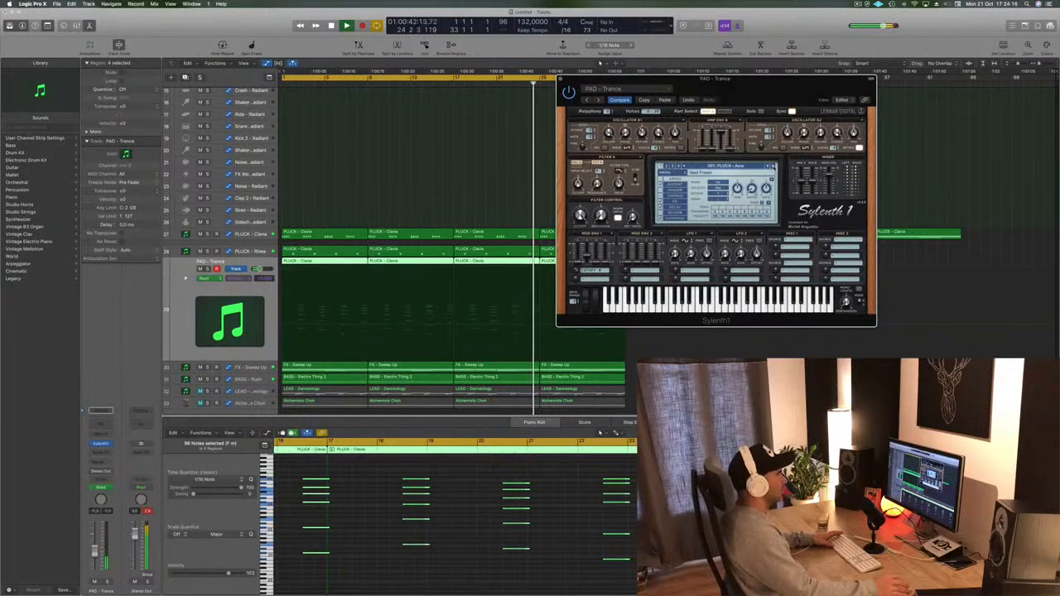
# - Step back through the Sylenth1 presets to PAD - Back In Time and close the synth window
pyautogui.click(767, 166)
pyautogui.click(768, 167)
pyautogui.click(767, 167)
pyautogui.click(768, 166)
pyautogui.click(768, 167)
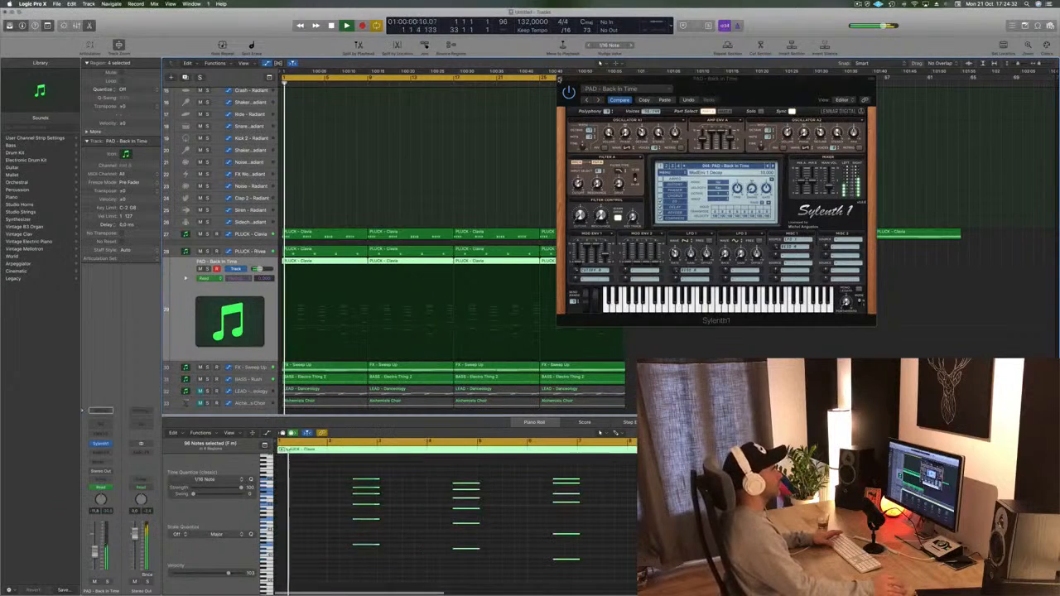
pyautogui.click(560, 79)
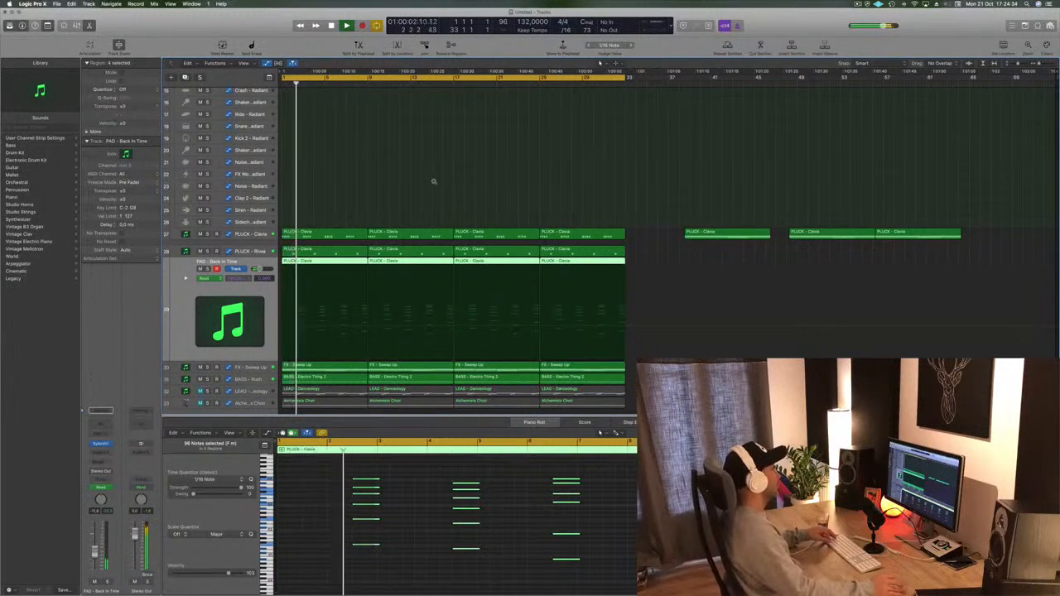
# - Unmute the Alchemists Choir track, set its volume to about -10.8 dB and play the loop
pyautogui.scroll(-2, 364, 207)
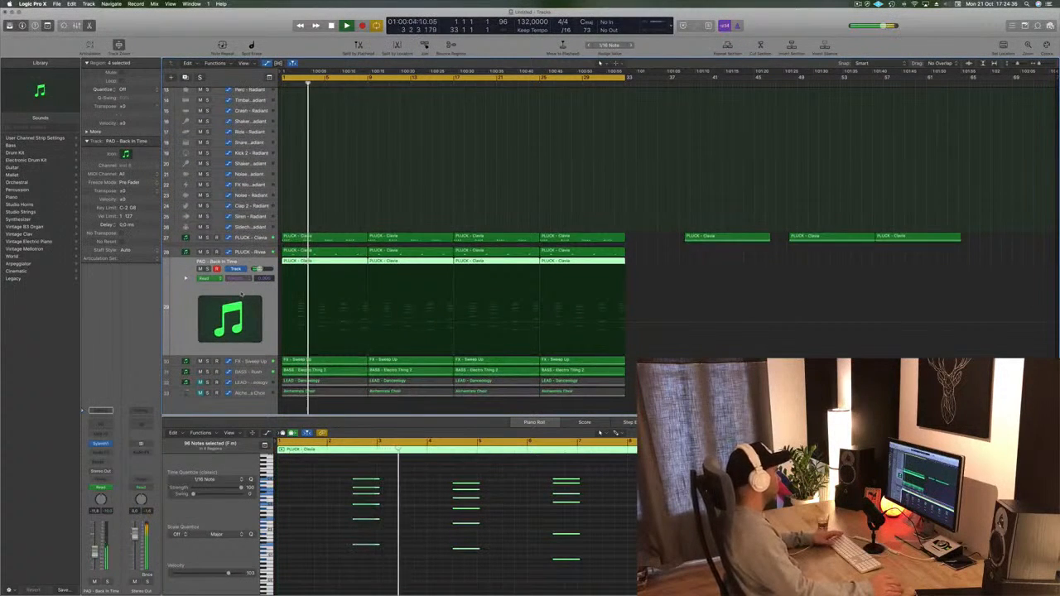
pyautogui.click(241, 251)
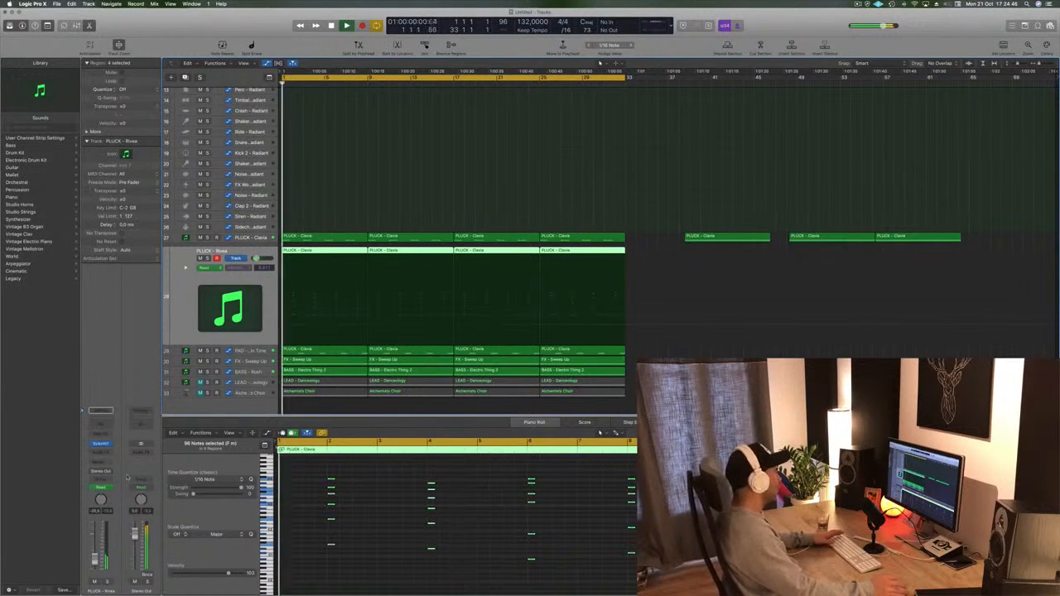
pyautogui.click(245, 394)
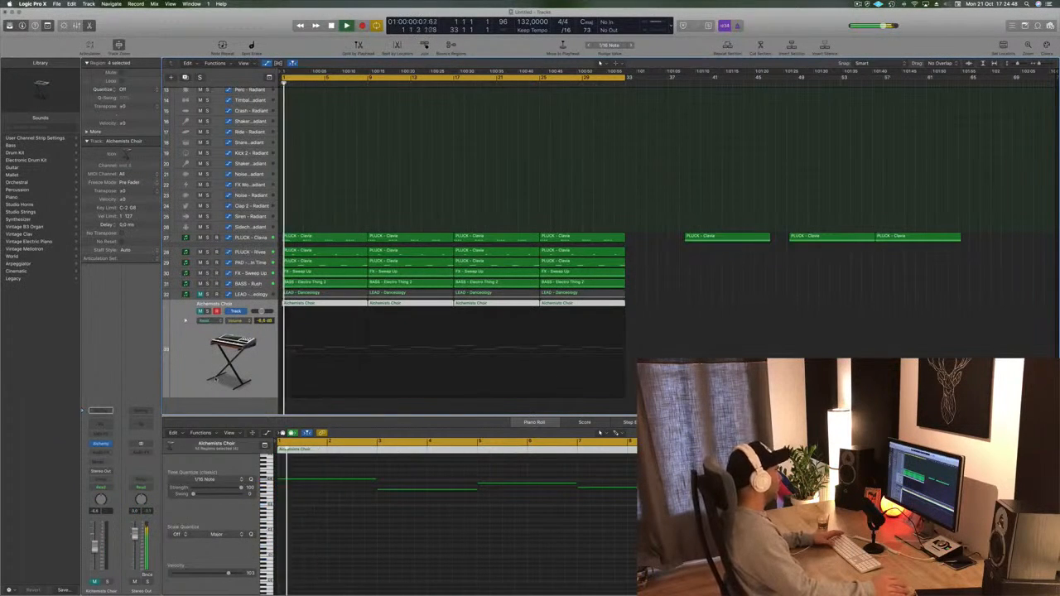
pyautogui.click(195, 367)
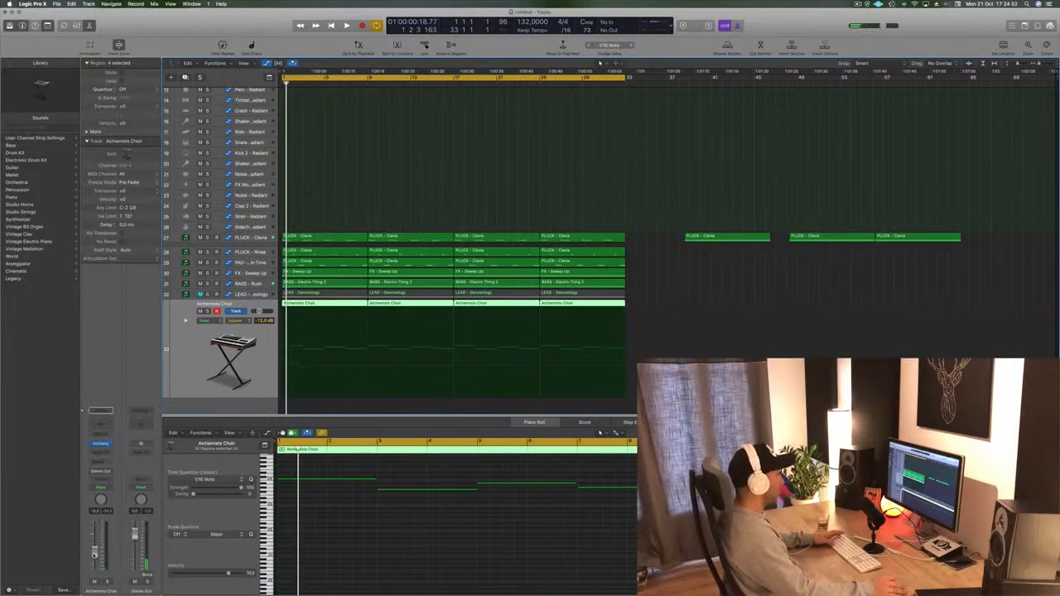
pyautogui.press('space')
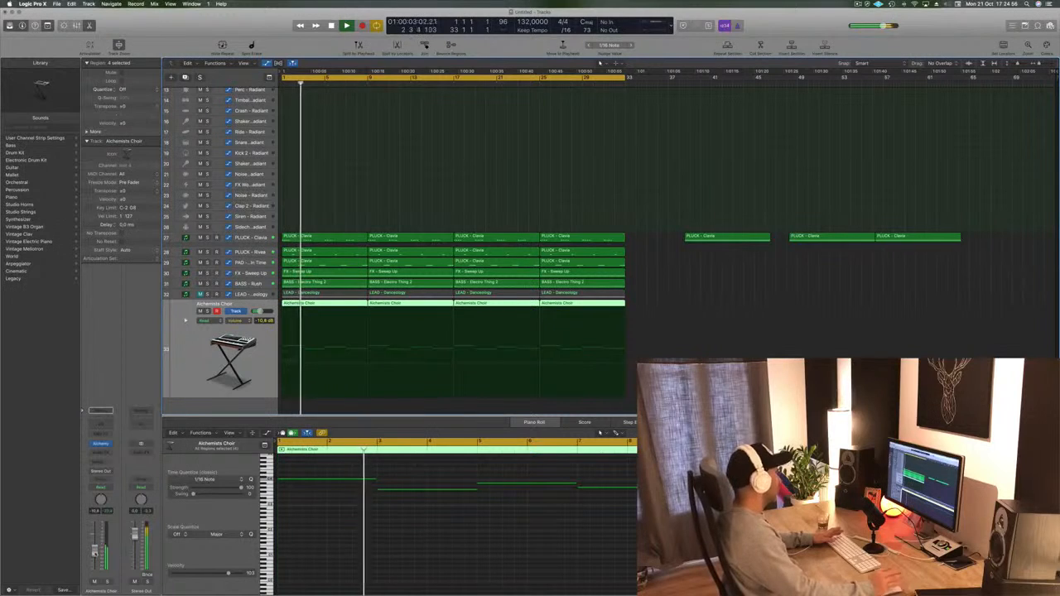
# - Add a send to Bus 5 on the Alchemists Choir channel strip
pyautogui.click(101, 455)
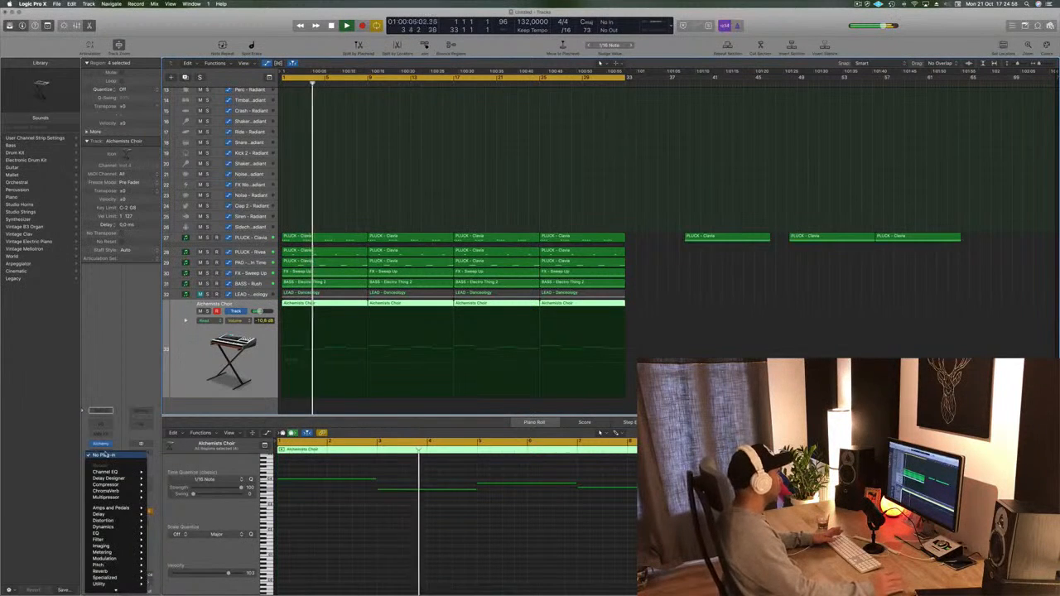
pyautogui.click(103, 454)
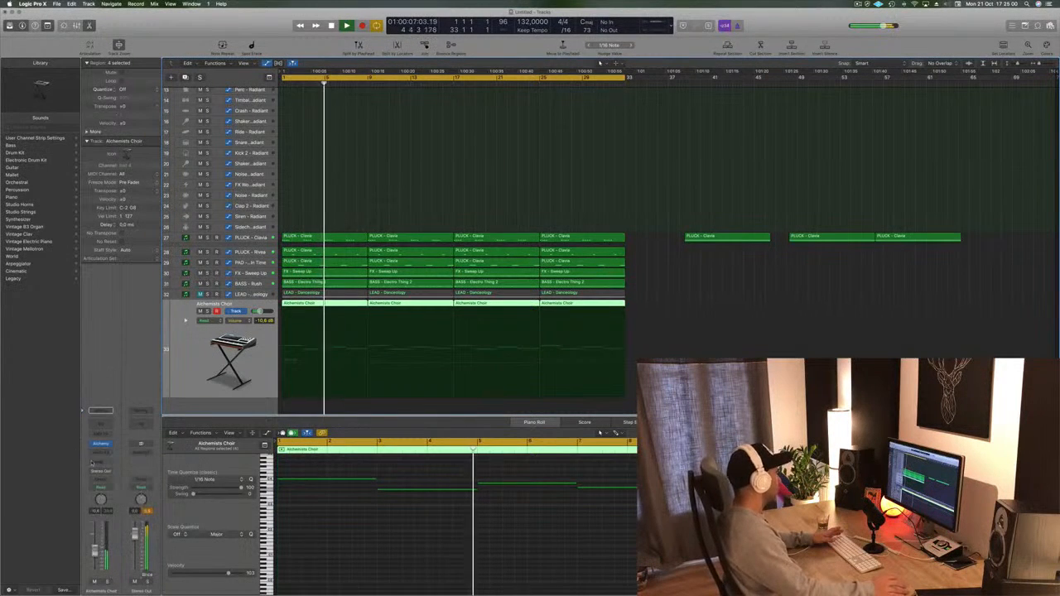
pyautogui.click(97, 464)
pyautogui.moveTo(124, 475)
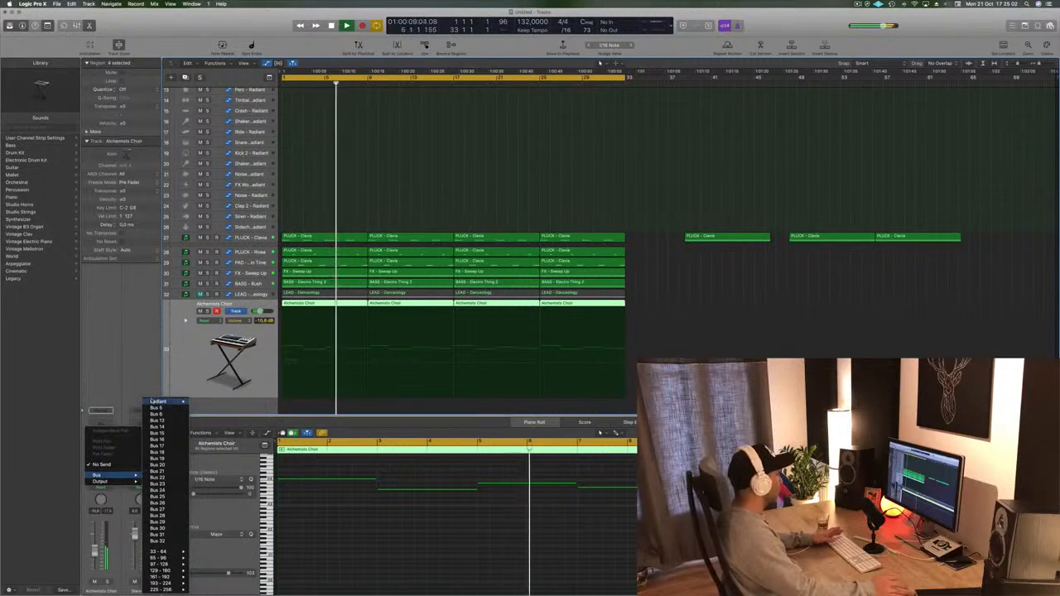
pyautogui.click(156, 409)
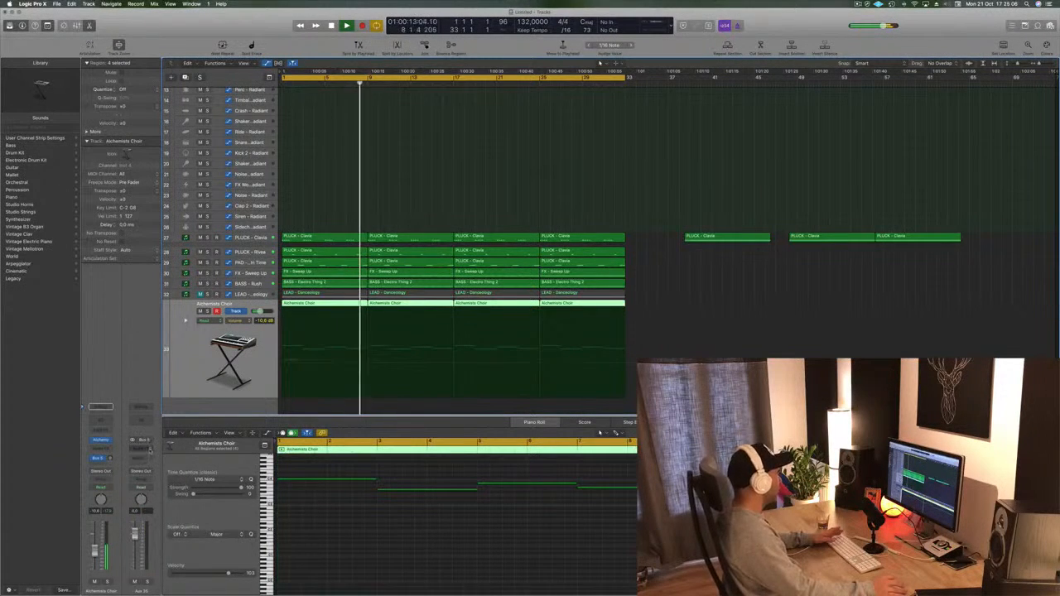
# - Insert a stereo SilverVerb reverb on the aux channel fed by Bus 5
pyautogui.click(142, 451)
pyautogui.moveTo(162, 487)
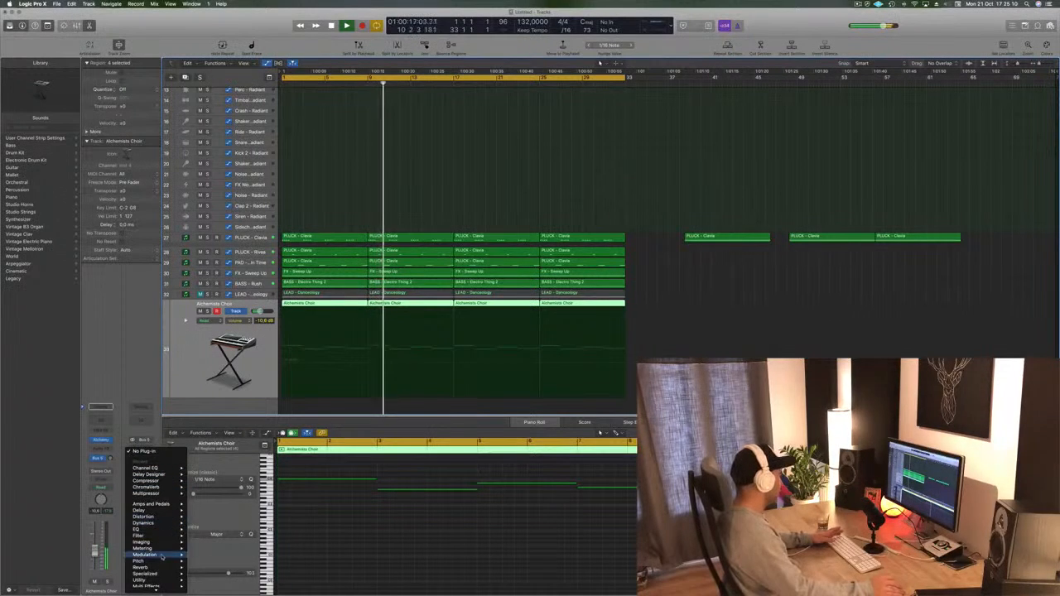
pyautogui.moveTo(163, 568)
pyautogui.moveTo(222, 568)
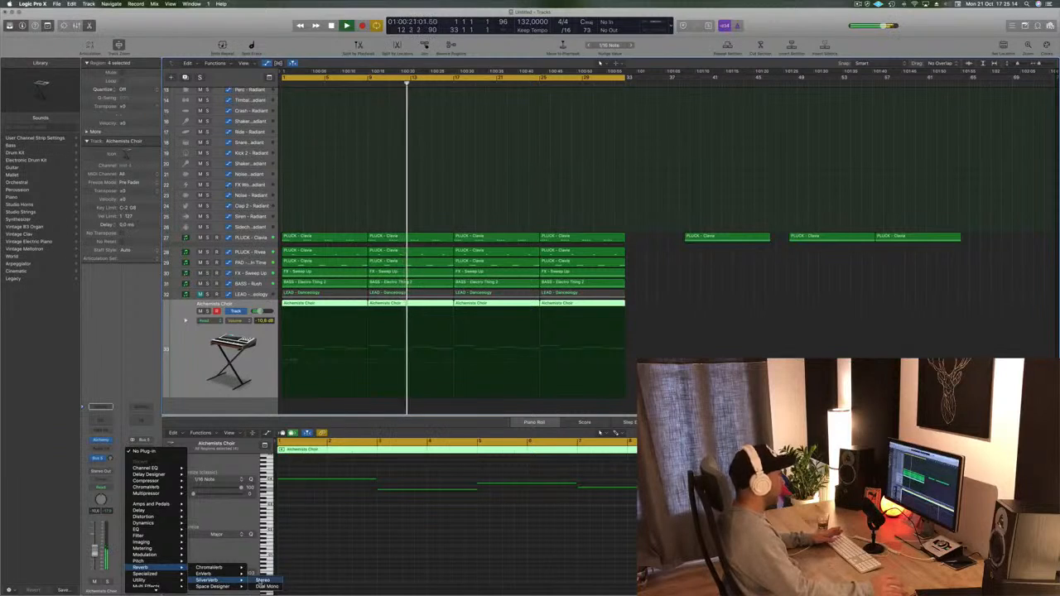
pyautogui.click(261, 580)
# - Load the grandiose preset in SilverVerb and close the plug-in window
pyautogui.moveTo(214, 18); pyautogui.dragTo(665, 72)
pyautogui.click(325, 89)
pyautogui.click(262, 220)
pyautogui.click(601, 63)
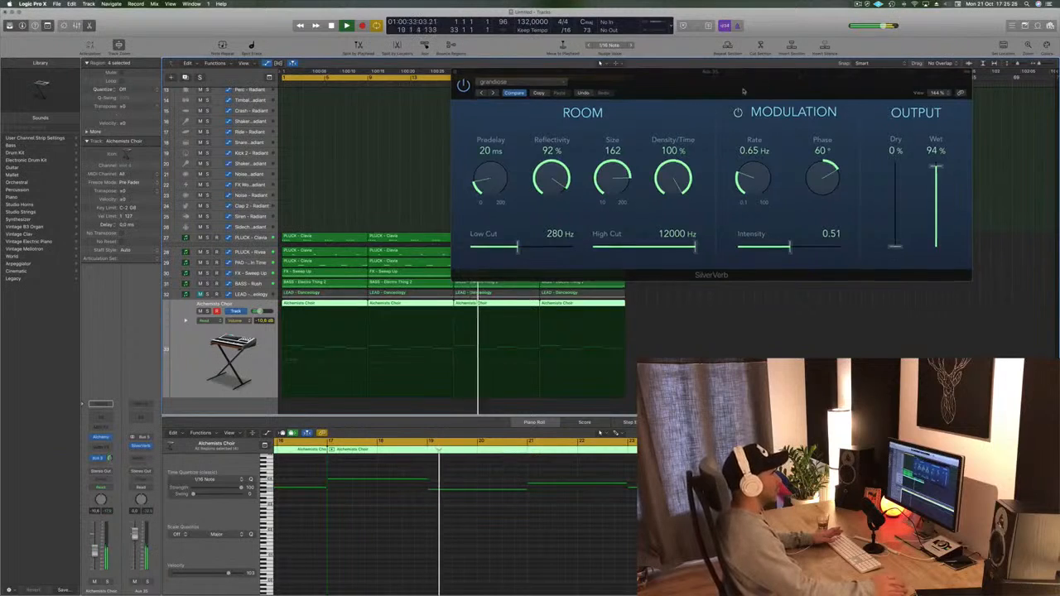
pyautogui.moveTo(564, 71); pyautogui.dragTo(468, 112)
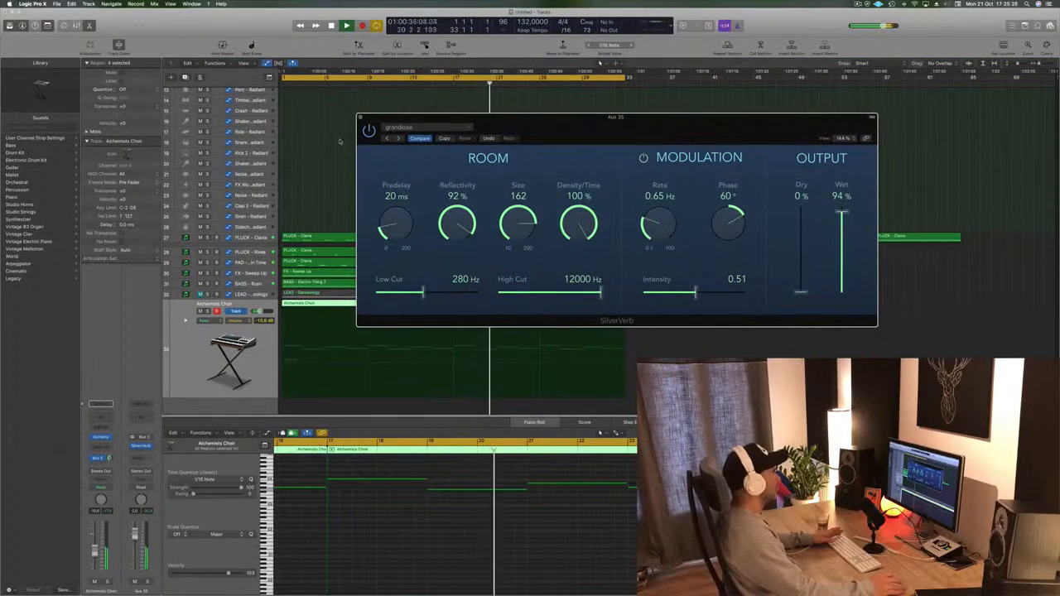
pyautogui.click(361, 118)
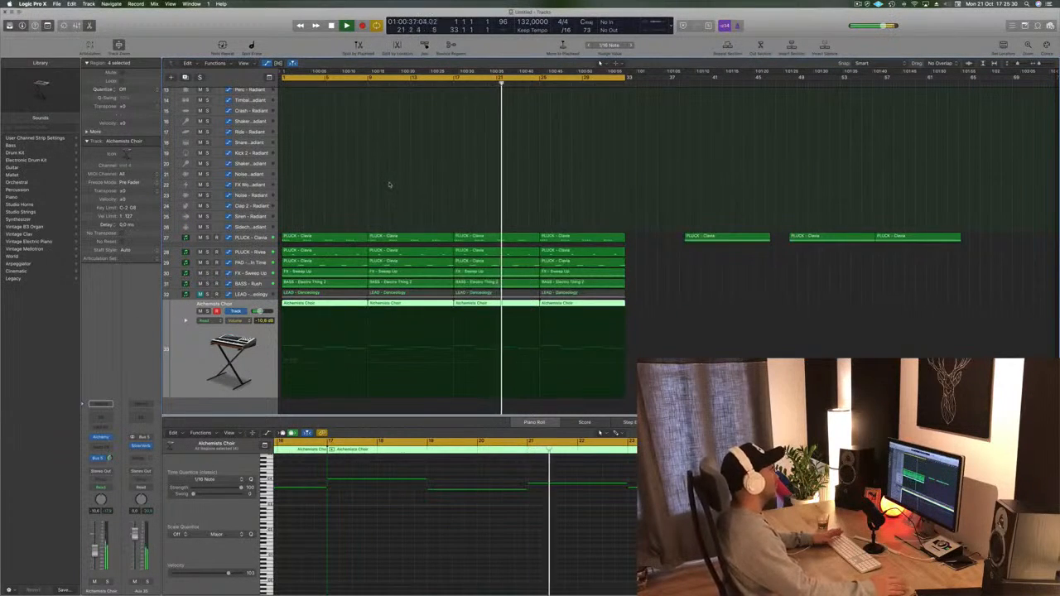
# - Unmute the LEAD - Danceology track and set its volume to about -12.4 dB while the loop plays from the start
pyautogui.click(395, 176)
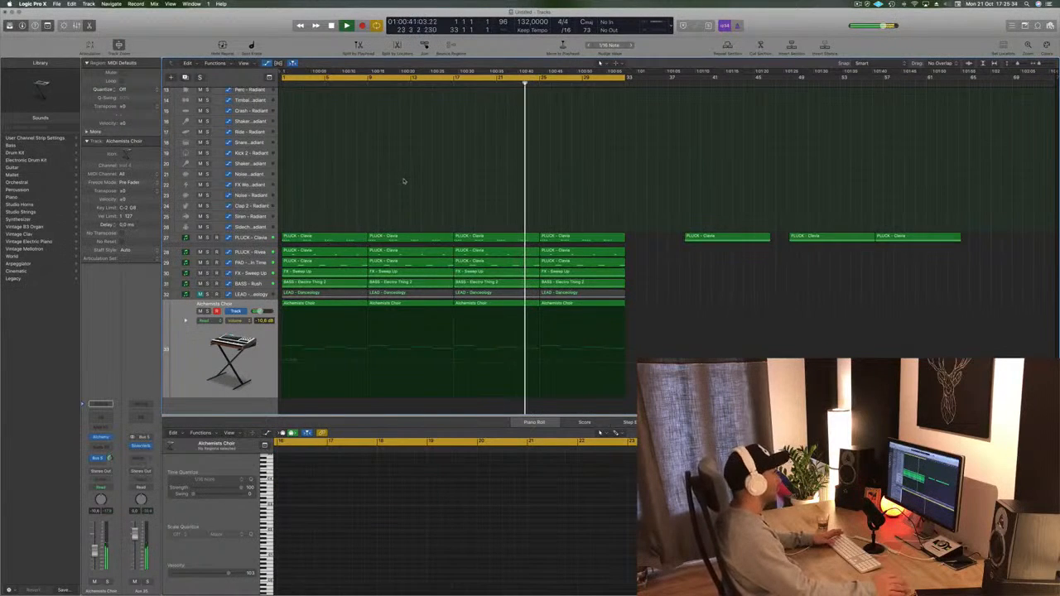
pyautogui.scroll(5, 410, 199)
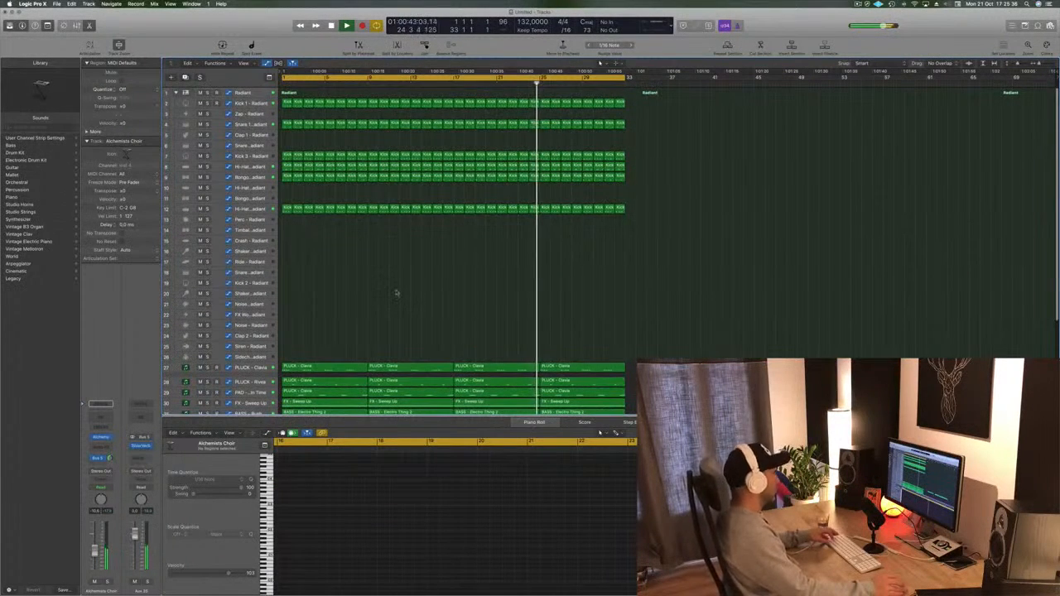
pyautogui.scroll(-4, 454, 249)
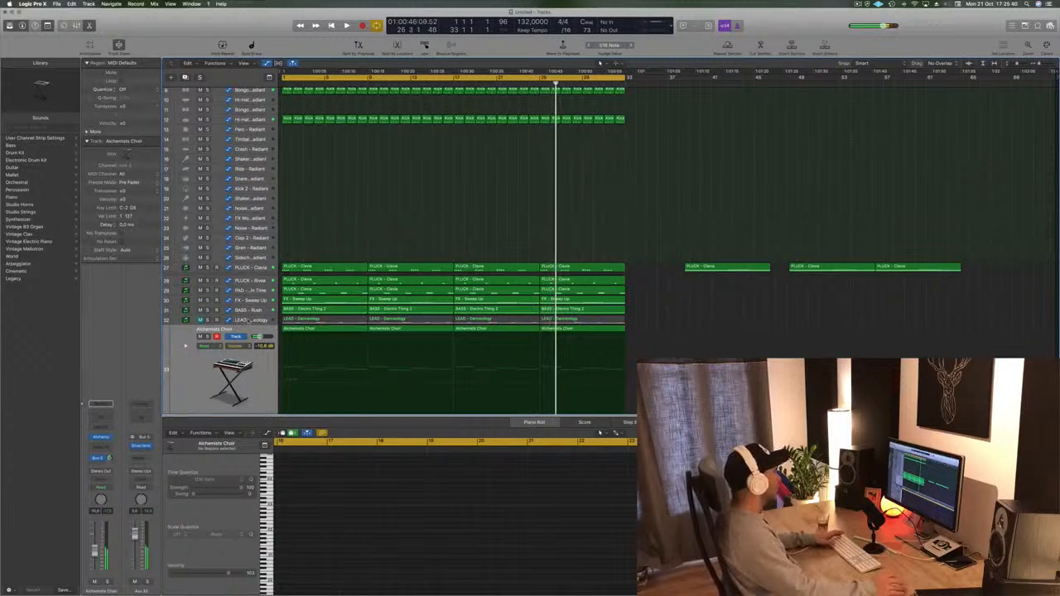
pyautogui.click(247, 321)
pyautogui.click(200, 328)
pyautogui.press('space')
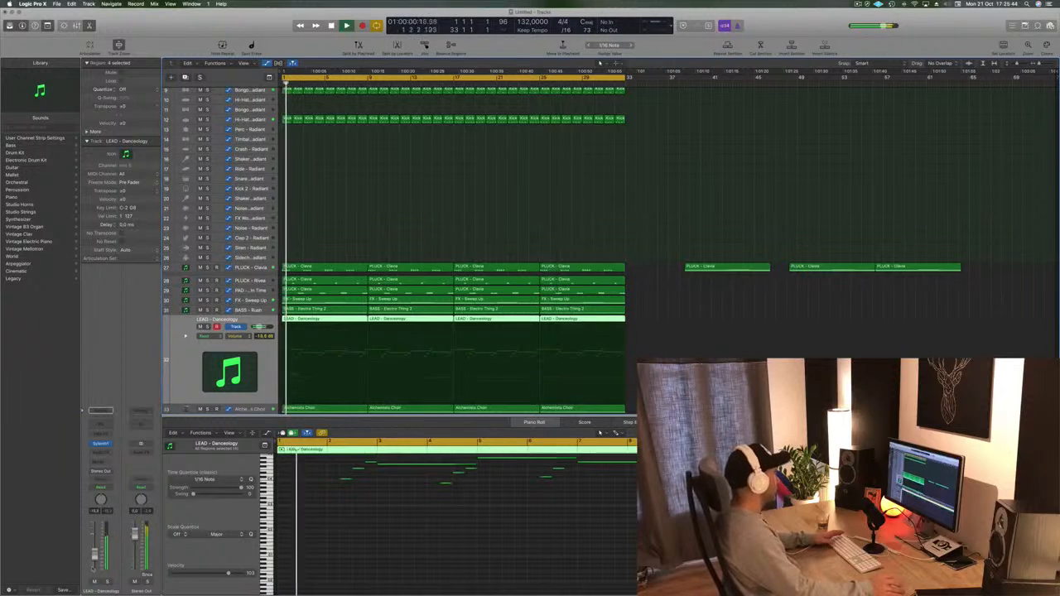
pyautogui.moveTo(94, 546); pyautogui.dragTo(95, 564)
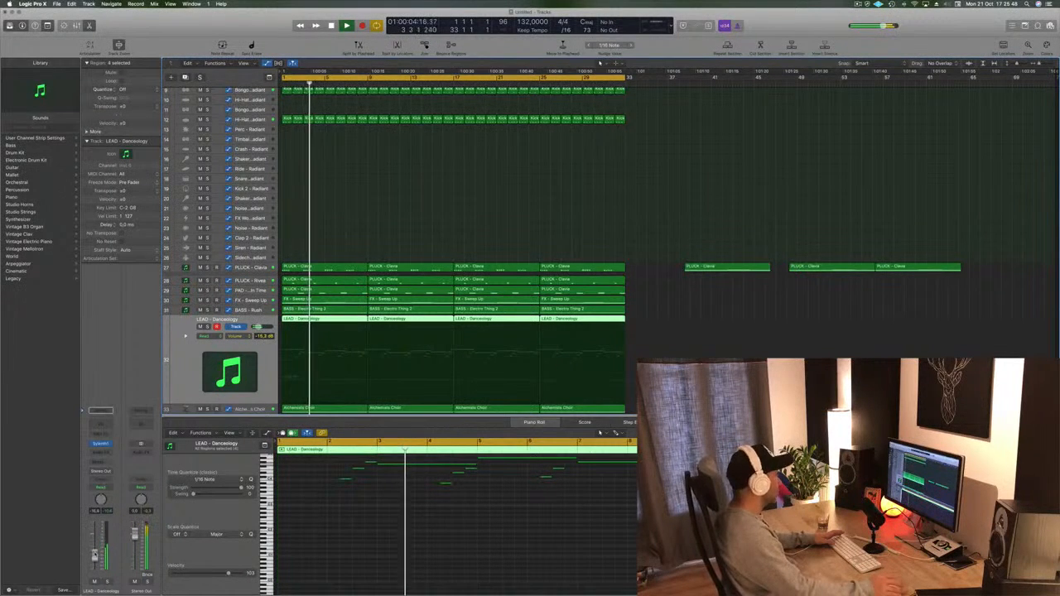
pyautogui.moveTo(95, 554); pyautogui.dragTo(94, 552)
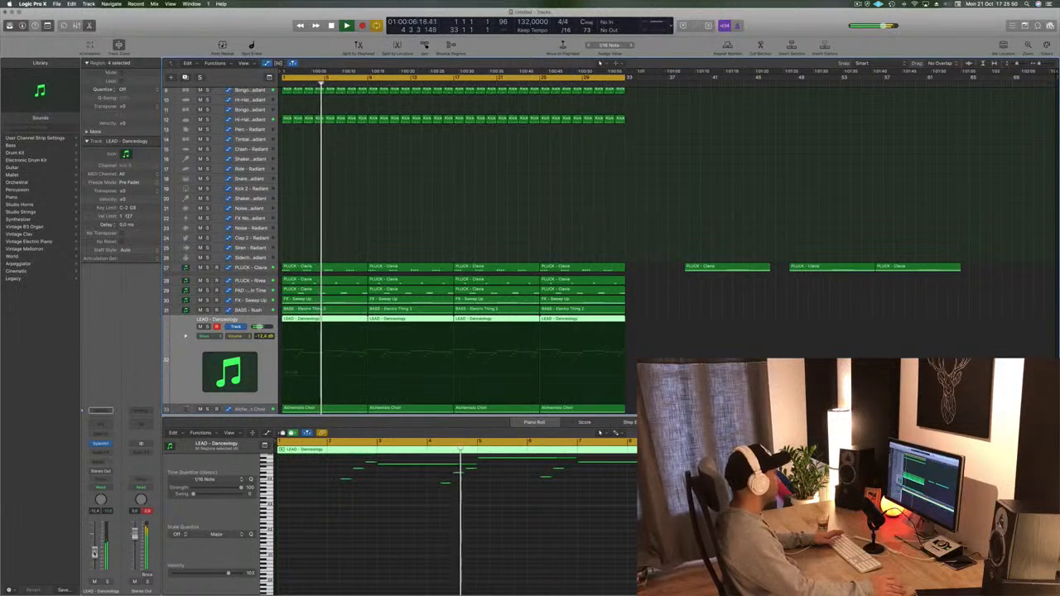
# - Add a Channel EQ to the LEAD - Danceology track with a low cut at 405 Hz, and close the EQ
pyautogui.click(103, 423)
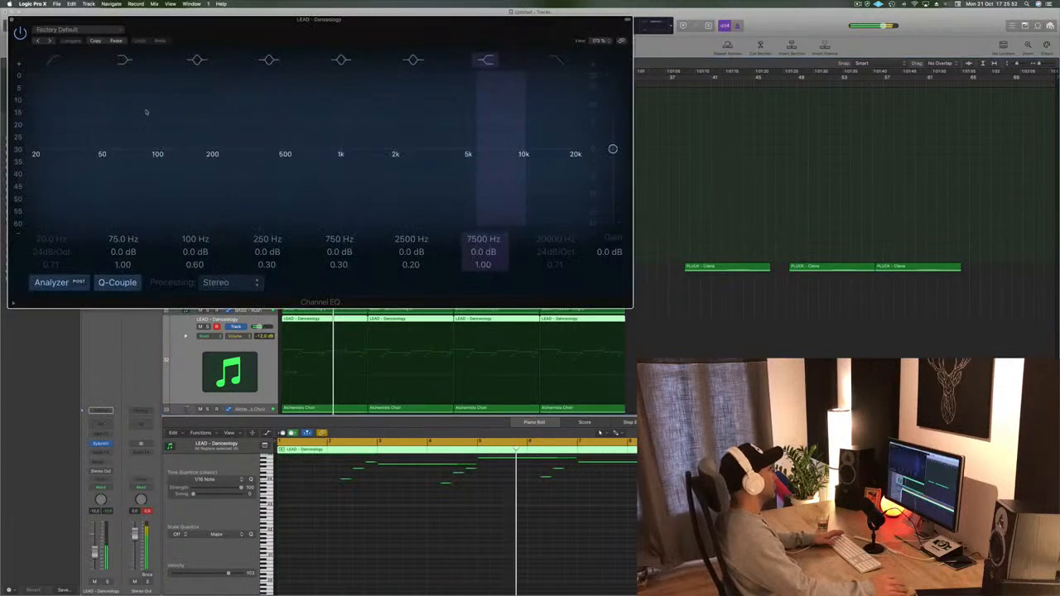
pyautogui.click(53, 61)
pyautogui.moveTo(43, 157); pyautogui.dragTo(268, 149)
pyautogui.moveTo(274, 42); pyautogui.dragTo(596, 89)
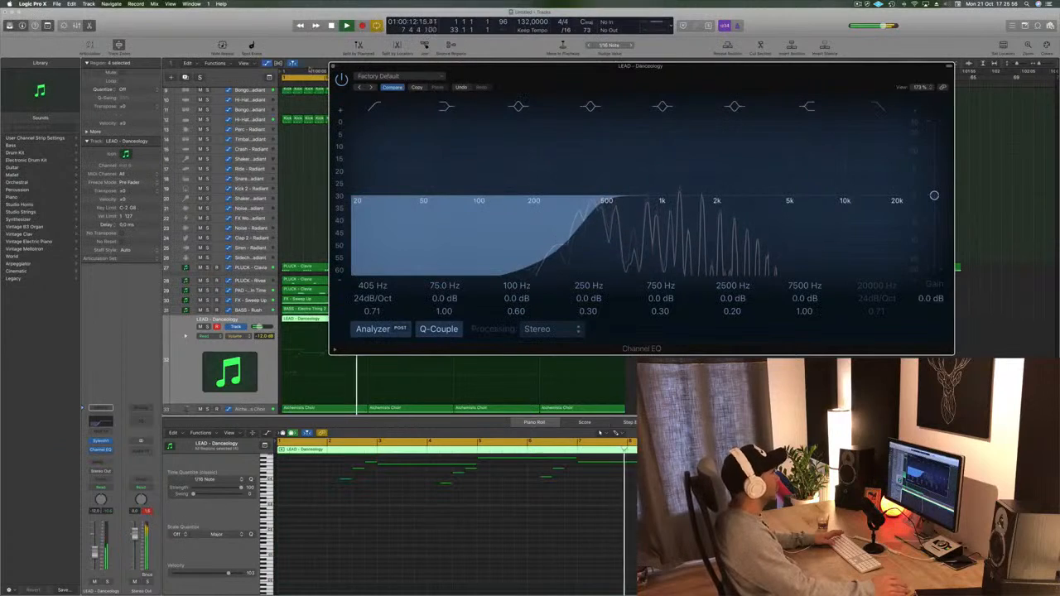
pyautogui.press('super+w')
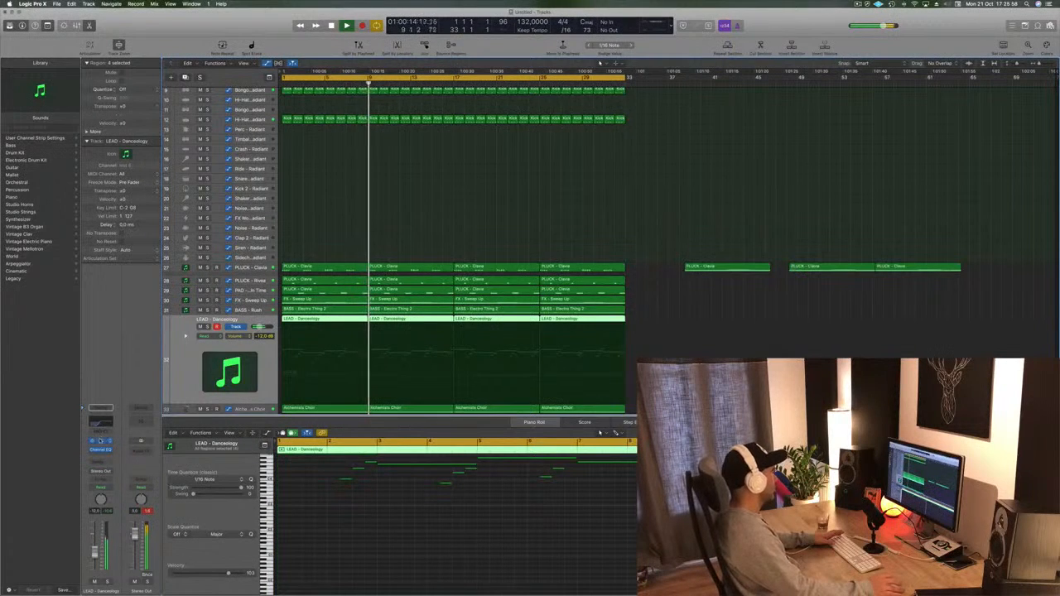
# - Open the lead track's Sylenth1 instrument to check its sound settings, and close it
pyautogui.click(100, 441)
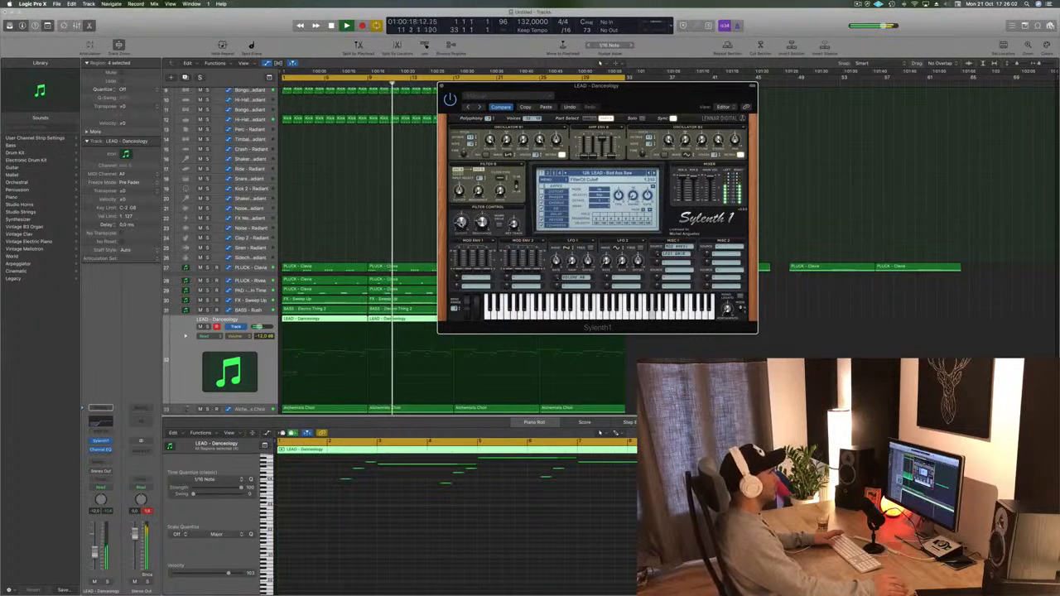
pyautogui.moveTo(691, 88); pyautogui.dragTo(763, 91)
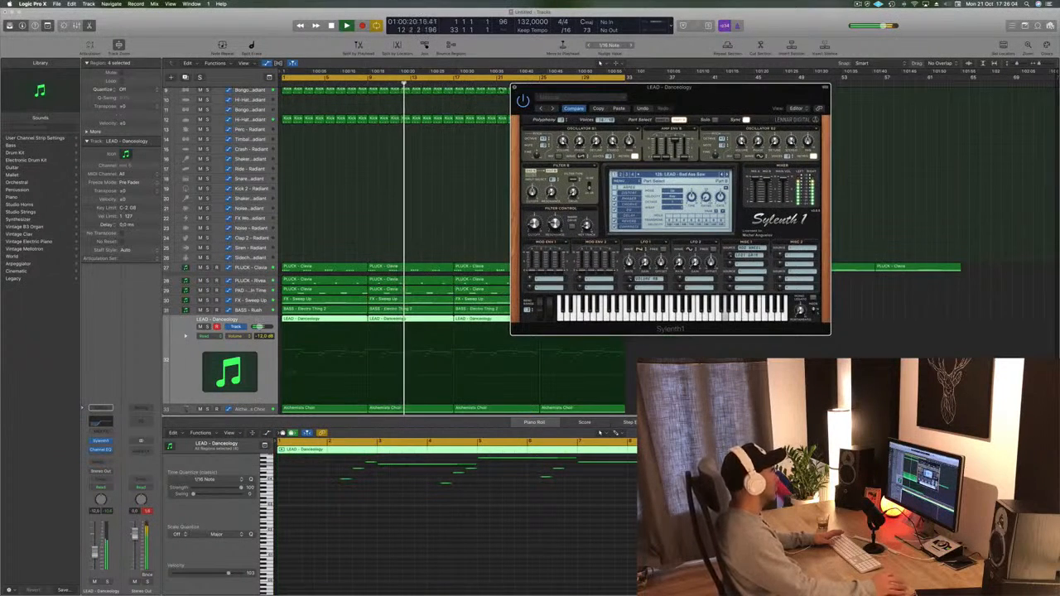
pyautogui.click(514, 87)
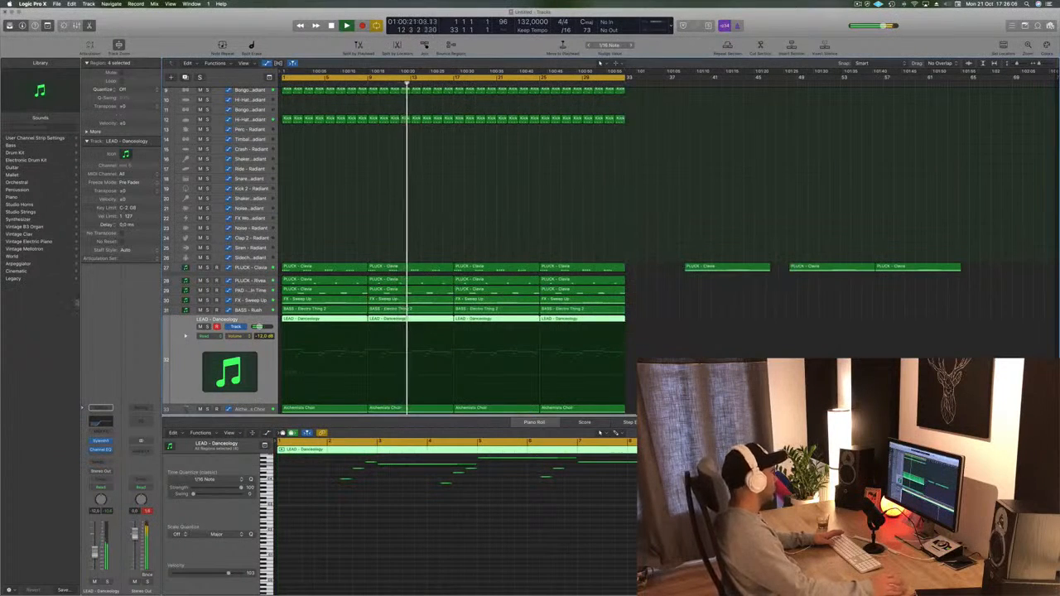
# - Insert a stereo Modulation Delay on the lead track after the Channel EQ and start playback
pyautogui.click(106, 456)
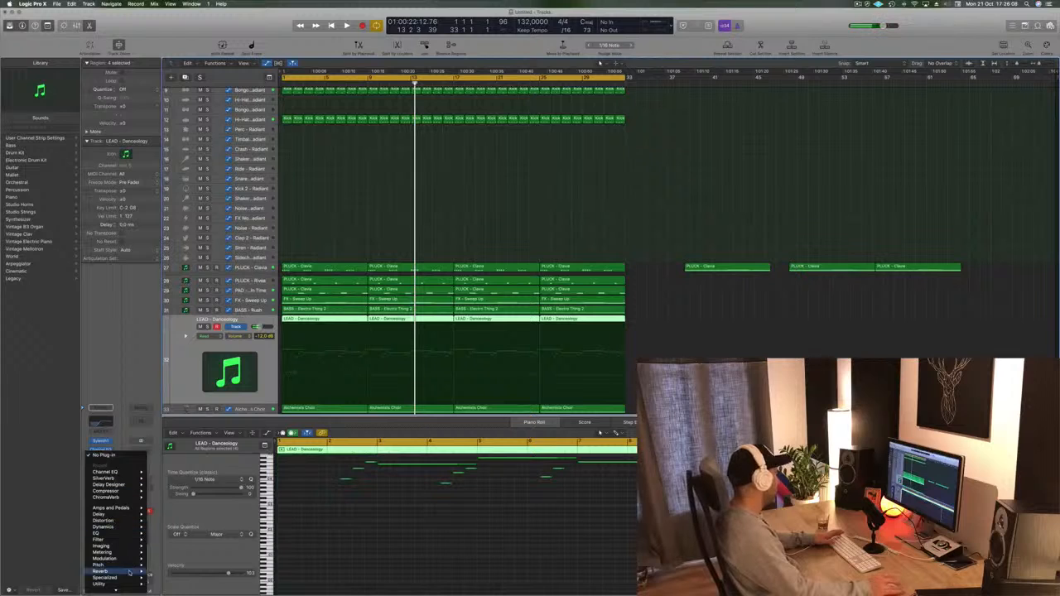
pyautogui.moveTo(122, 549)
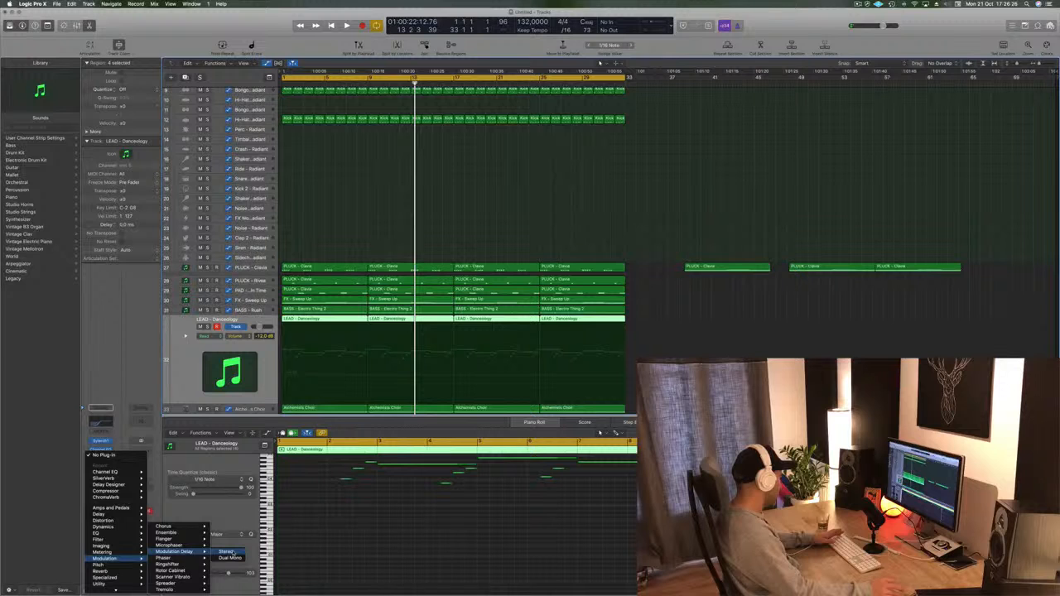
pyautogui.click(228, 551)
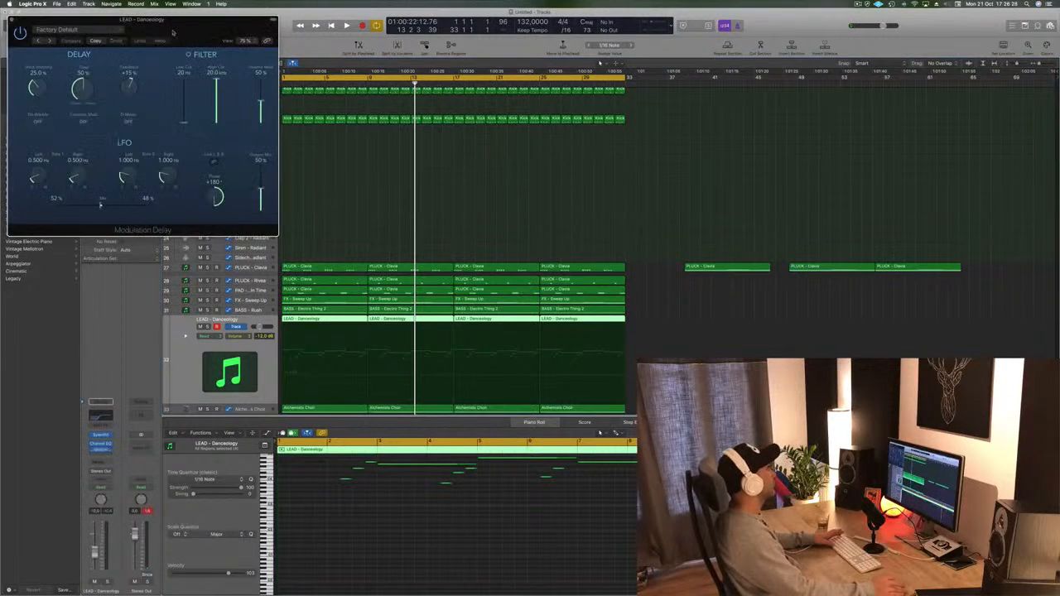
pyautogui.moveTo(198, 25); pyautogui.dragTo(562, 60)
pyautogui.press('space')
# - Step through the Modulation Delay presets to Dual-Phase and set its output mix to 61%
pyautogui.click(442, 70)
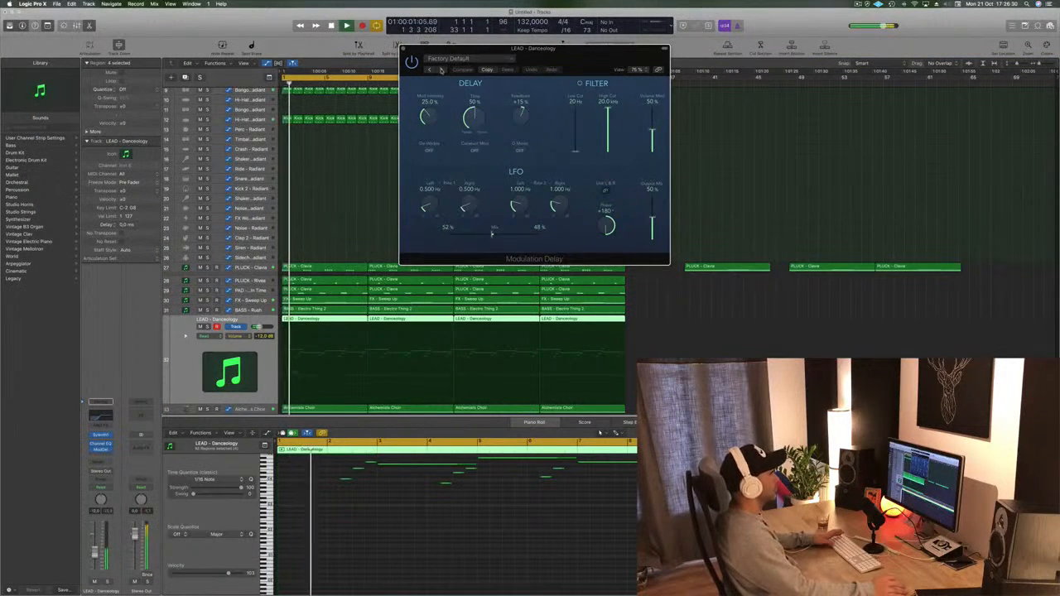
pyautogui.moveTo(554, 63); pyautogui.dragTo(589, 86)
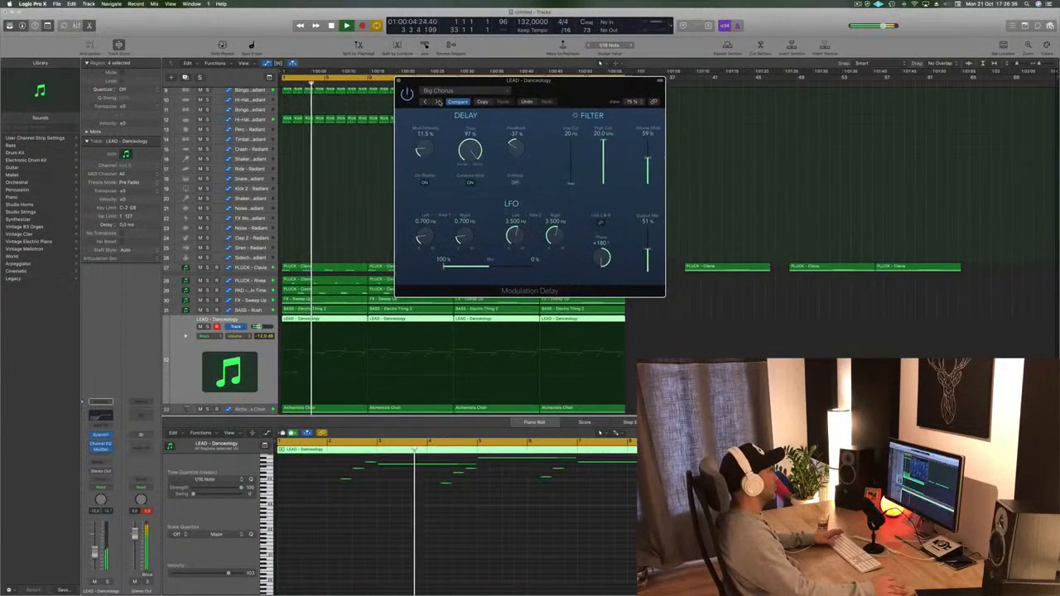
pyautogui.click(437, 102)
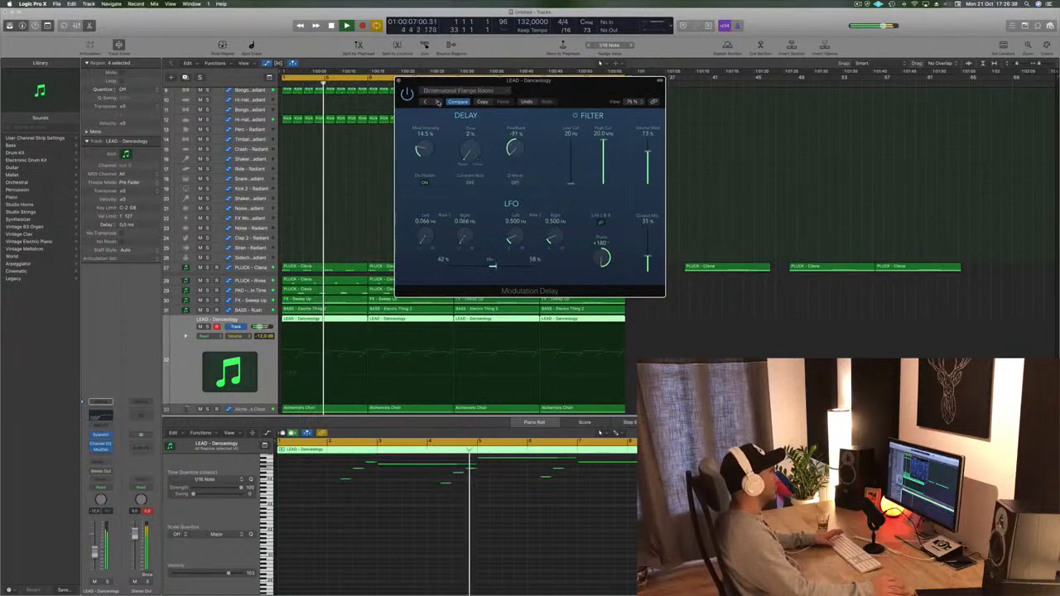
pyautogui.click(438, 101)
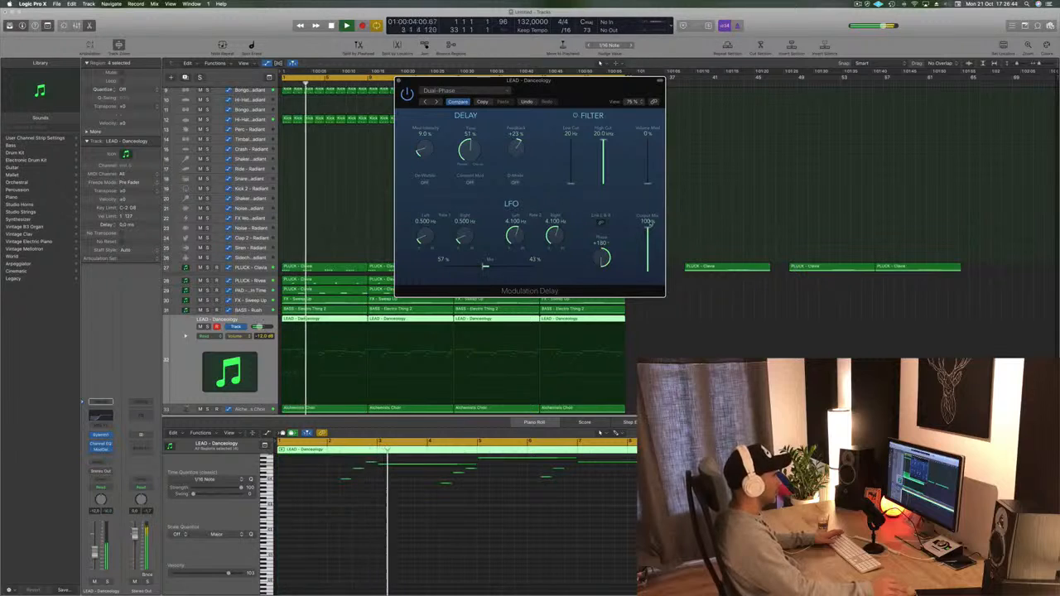
pyautogui.moveTo(602, 100); pyautogui.dragTo(633, 97)
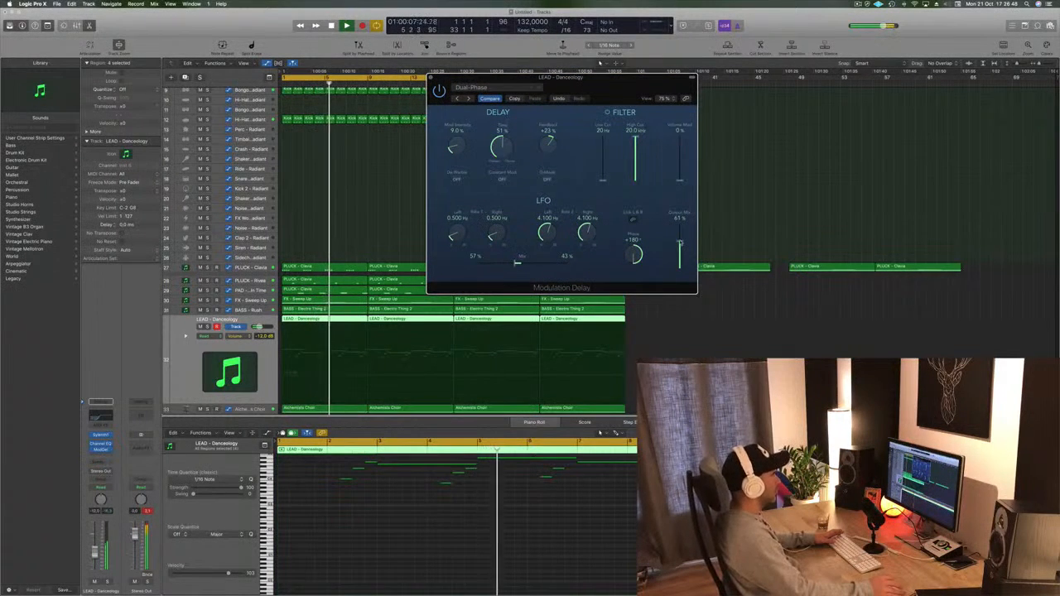
pyautogui.moveTo(610, 82); pyautogui.dragTo(619, 78)
# - Set the lead track's volume to about -11.4 dB and add a send to Bus 5, closing the delay plug-in
pyautogui.click(95, 554)
pyautogui.click(100, 464)
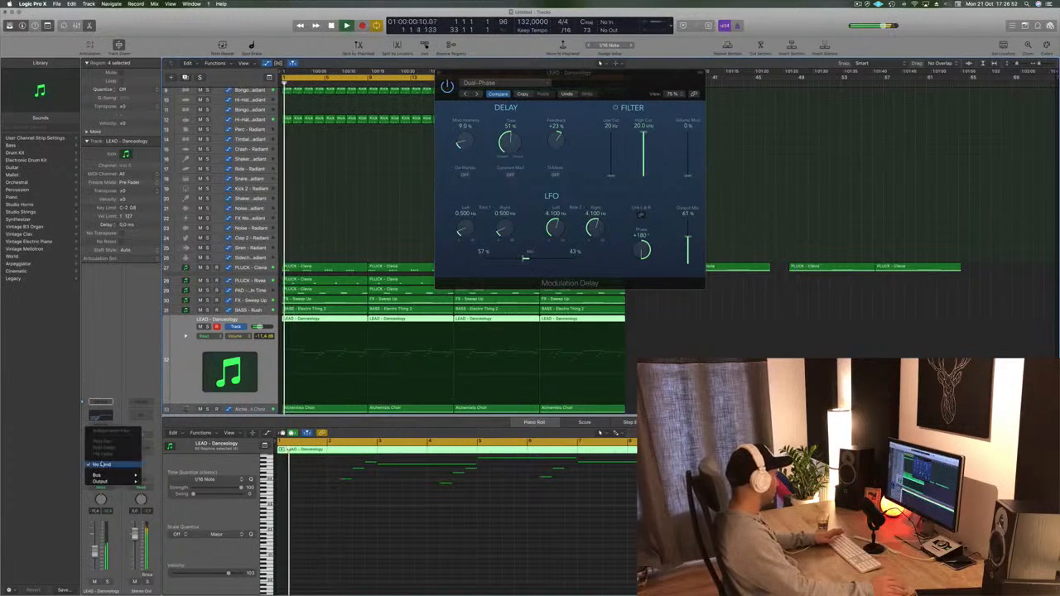
pyautogui.moveTo(129, 475)
pyautogui.click(165, 407)
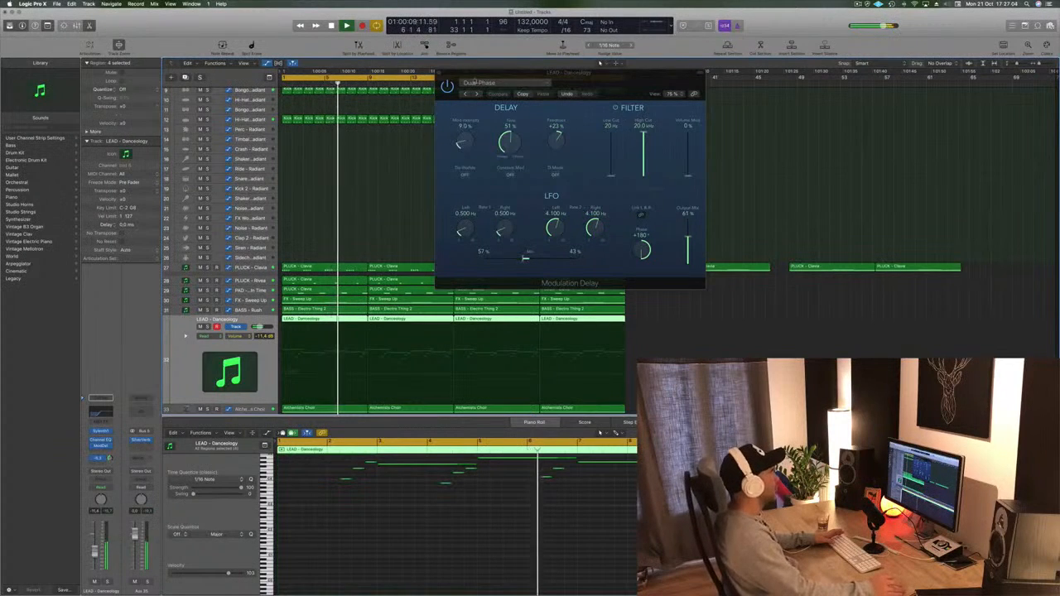
pyautogui.moveTo(633, 74); pyautogui.dragTo(607, 82)
pyautogui.press('super+w')
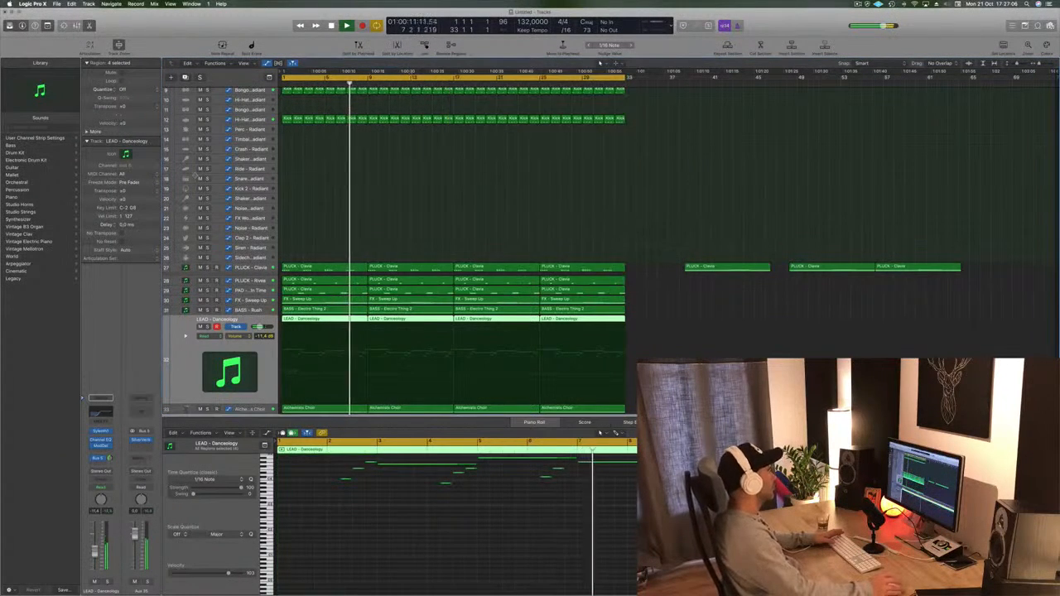
# - Add a Channel EQ with a 104 Hz low cut to the PLUCK - Clavia track and set its volume to about -10.4 dB
pyautogui.click(255, 267)
pyautogui.press('Return')
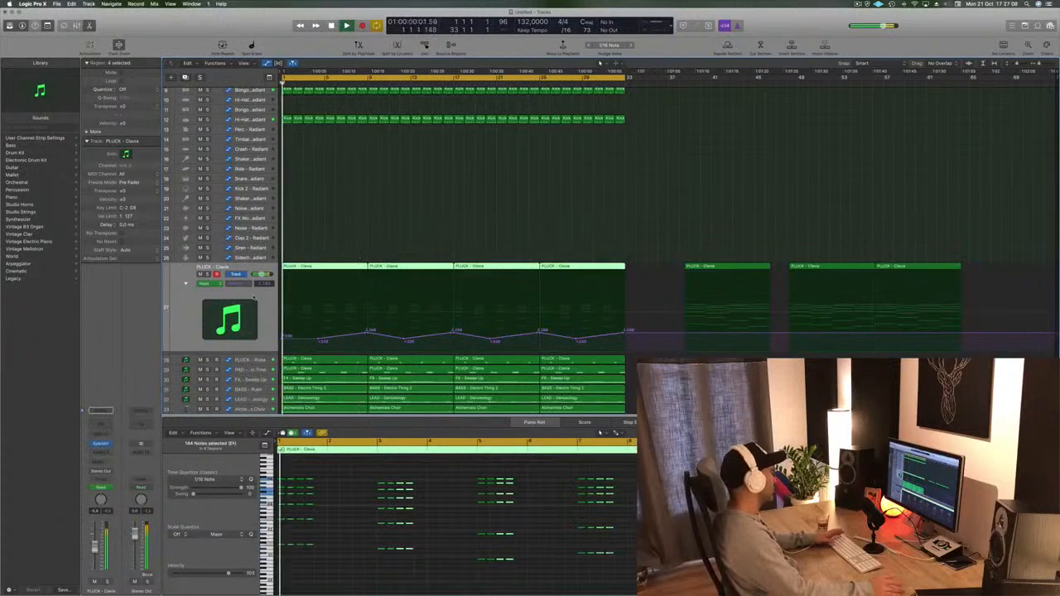
pyautogui.press('space')
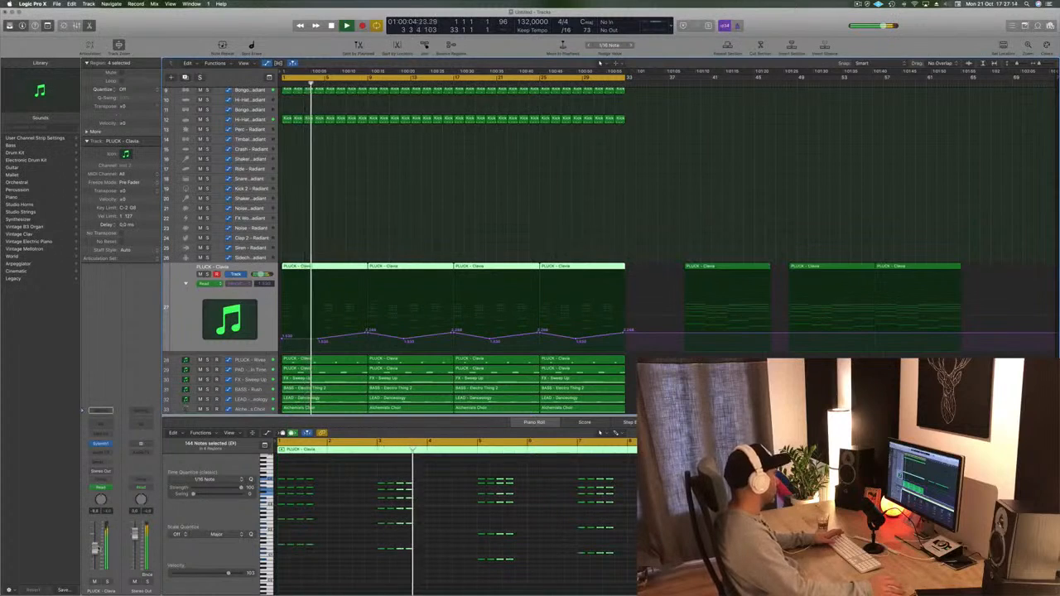
pyautogui.click(101, 425)
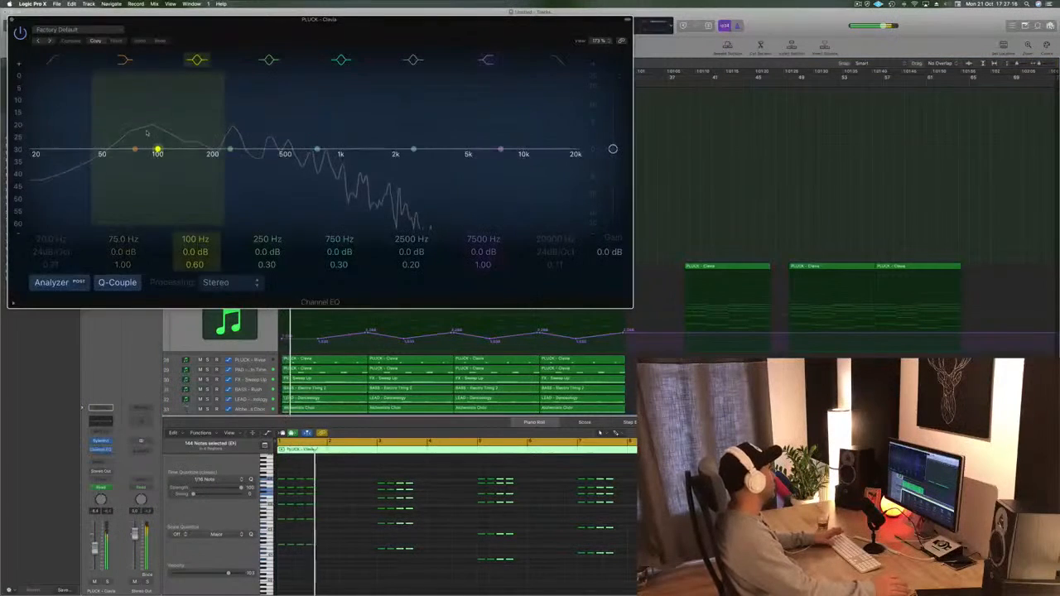
pyautogui.click(56, 61)
pyautogui.moveTo(56, 128); pyautogui.dragTo(169, 131)
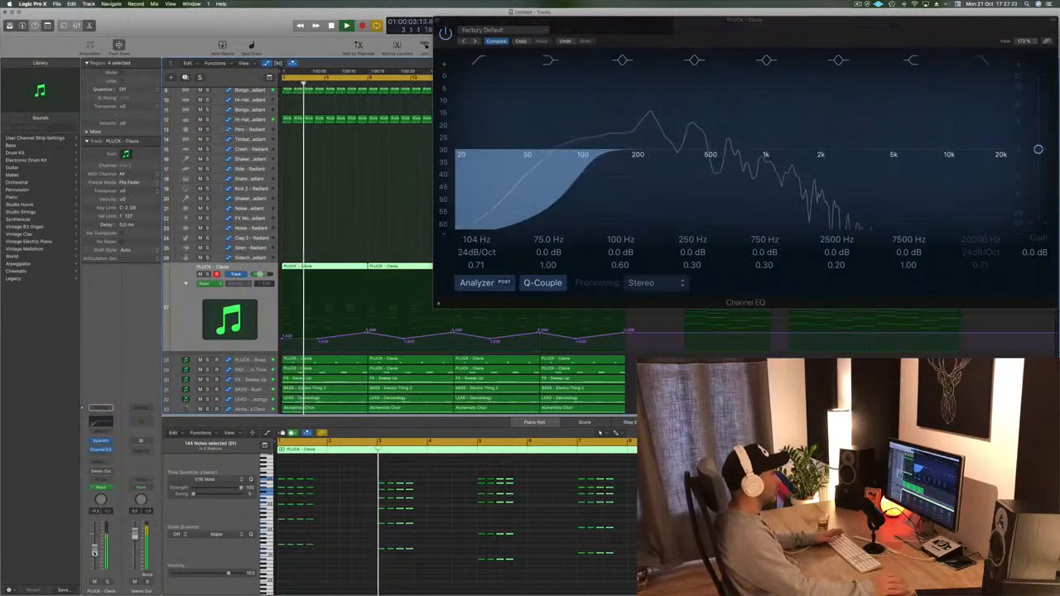
pyautogui.moveTo(847, 21); pyautogui.dragTo(523, 89)
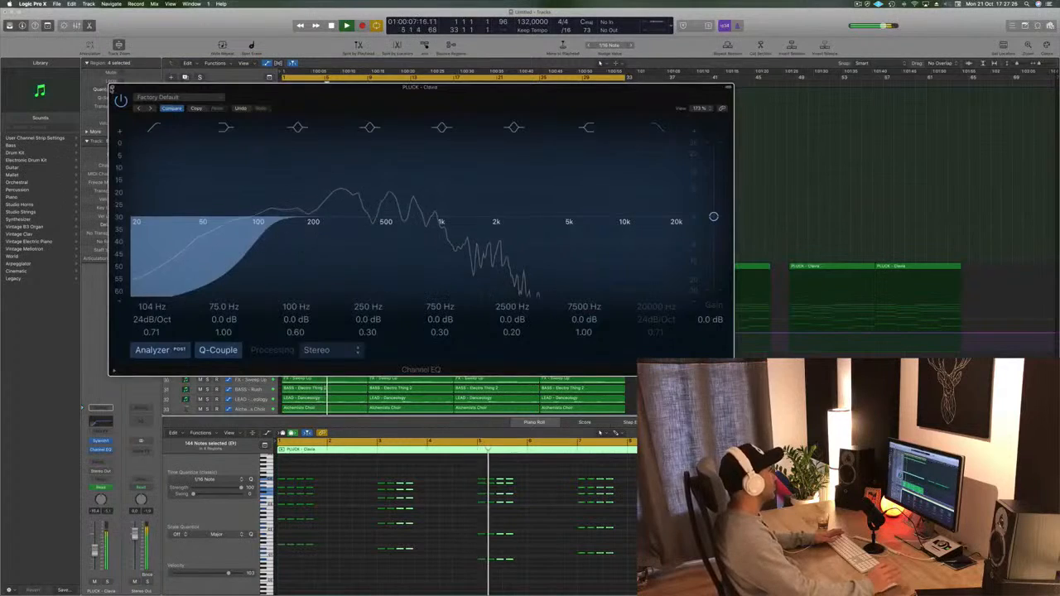
pyautogui.click(113, 87)
# - Listen to the BASS - Rush track from the start, briefly soloed, and raise its volume to about -4.6 dB
pyautogui.click(427, 164)
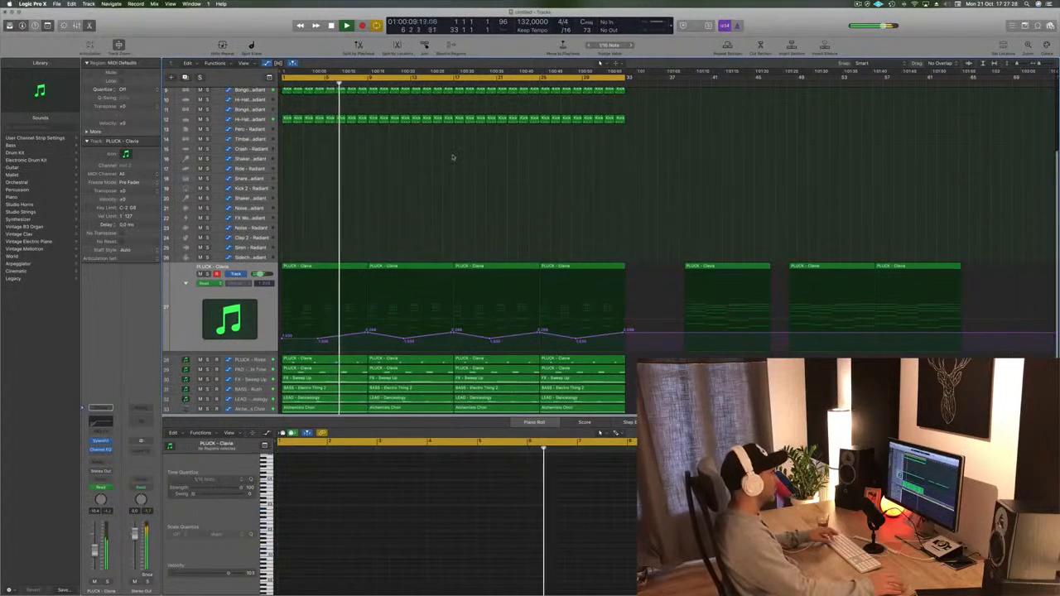
pyautogui.press('super+Up')
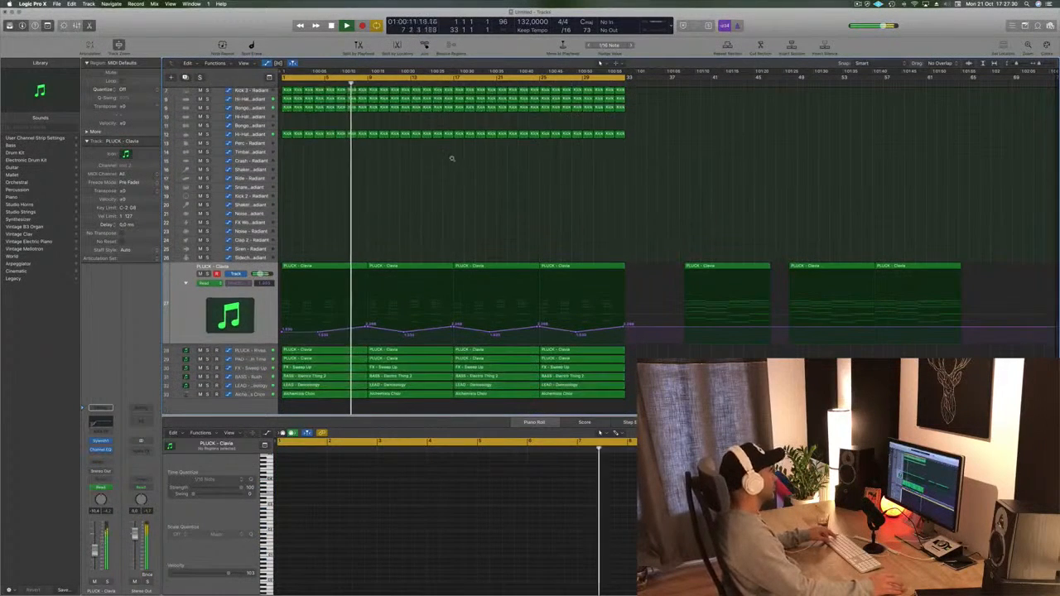
pyautogui.press('Return')
pyautogui.click(251, 377)
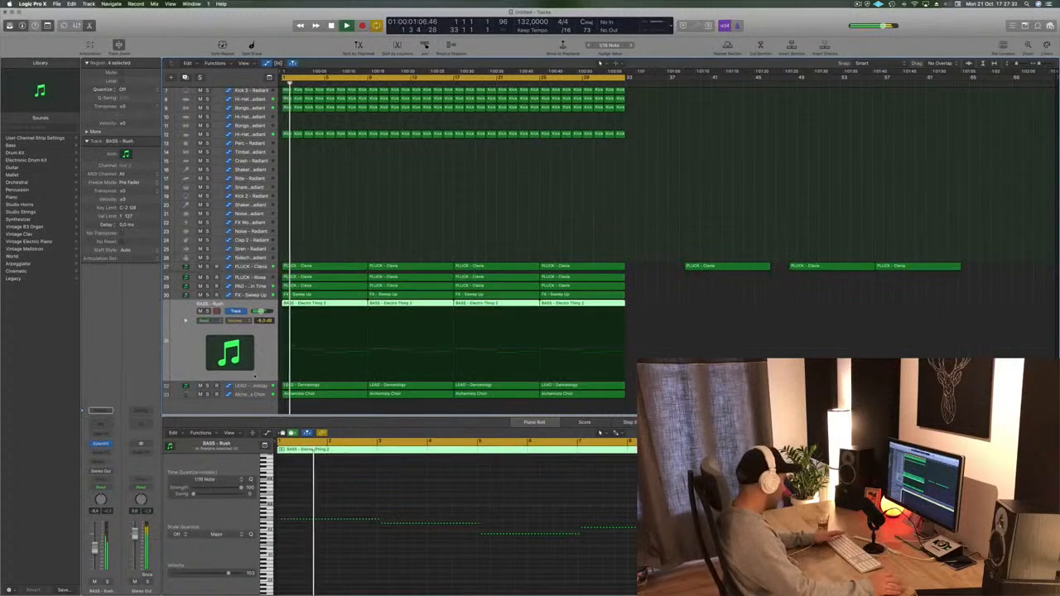
pyautogui.press('Return')
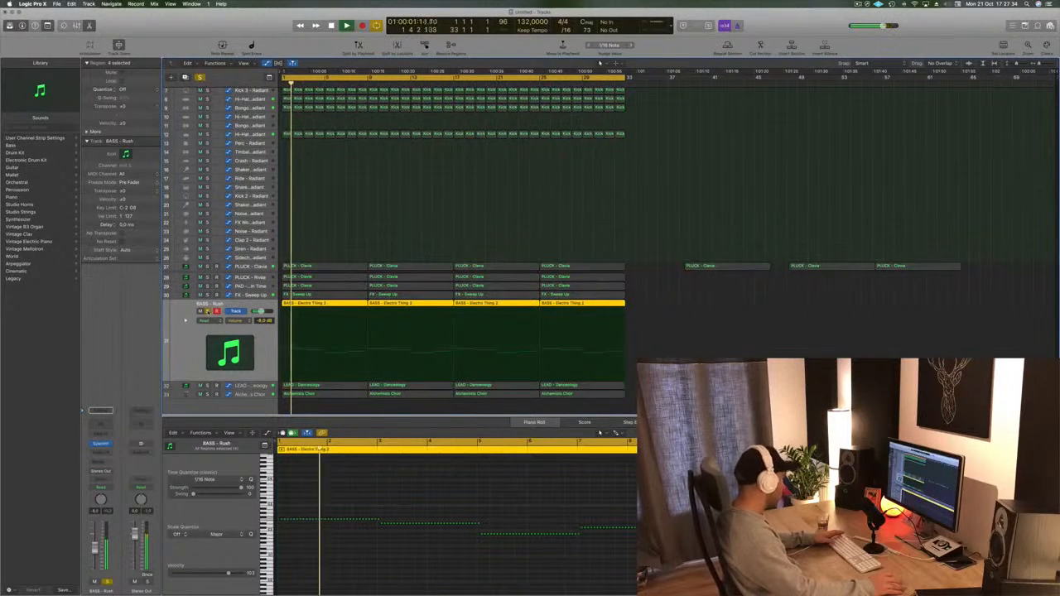
pyautogui.press('Return')
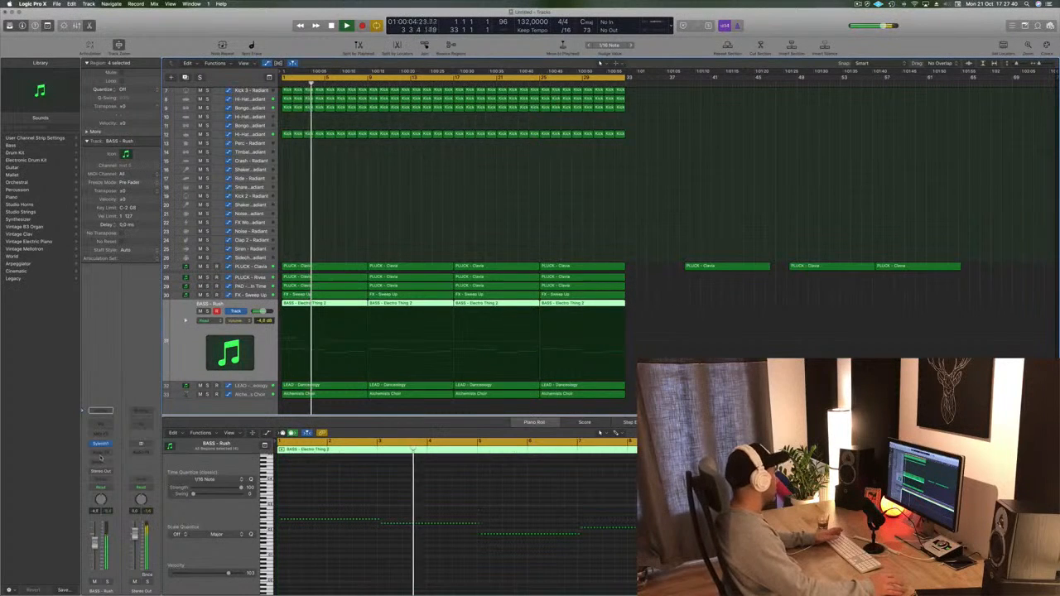
# - Insert a stereo Compressor on the BASS - Rush track and move its window clear of the track list
pyautogui.click(100, 454)
pyautogui.moveTo(112, 497)
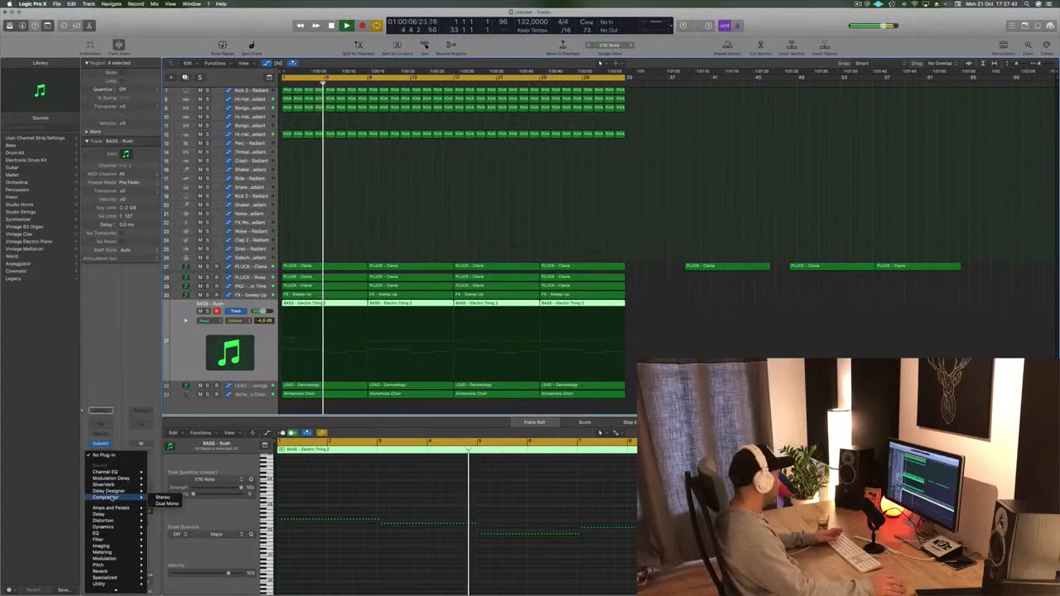
pyautogui.click(161, 497)
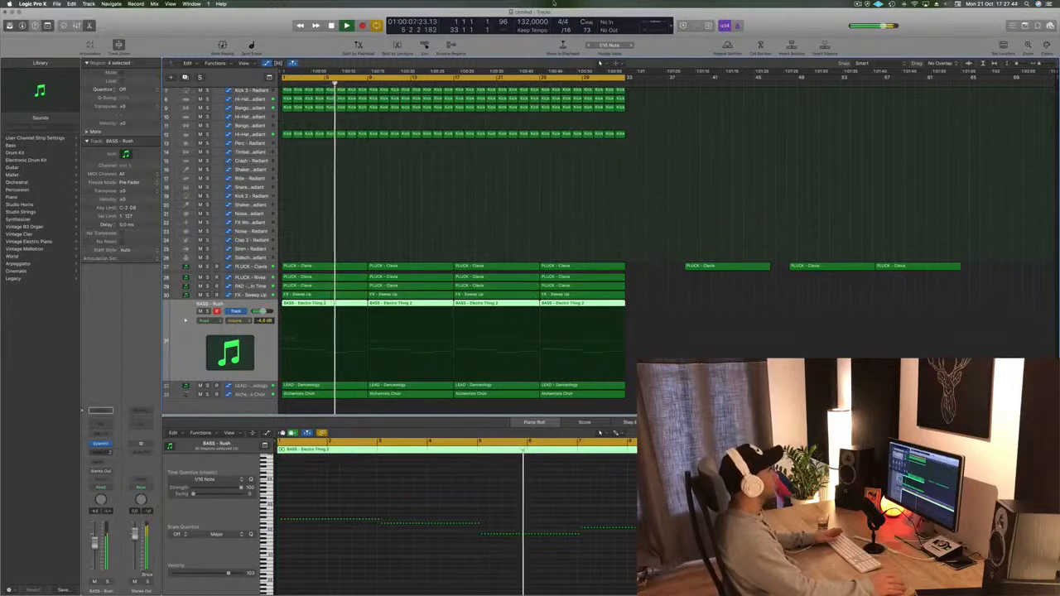
pyautogui.moveTo(273, 17); pyautogui.dragTo(976, 141)
# - Stop playback and add a send to Bus 5 on the Kick 1 - Radiant channel strip
pyautogui.scroll(5, 271, 104)
pyautogui.press('space')
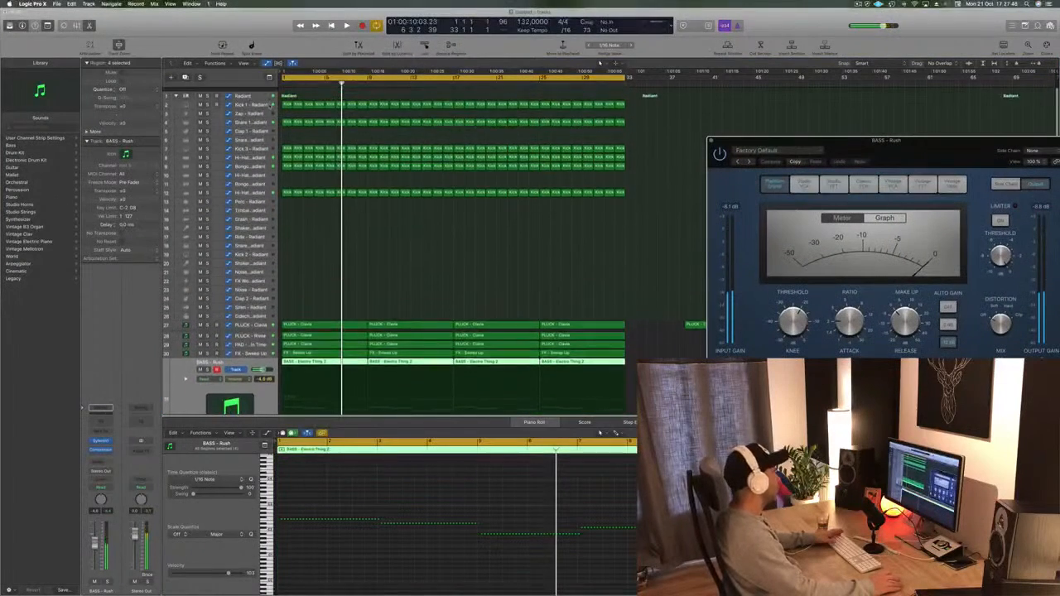
pyautogui.click(257, 100)
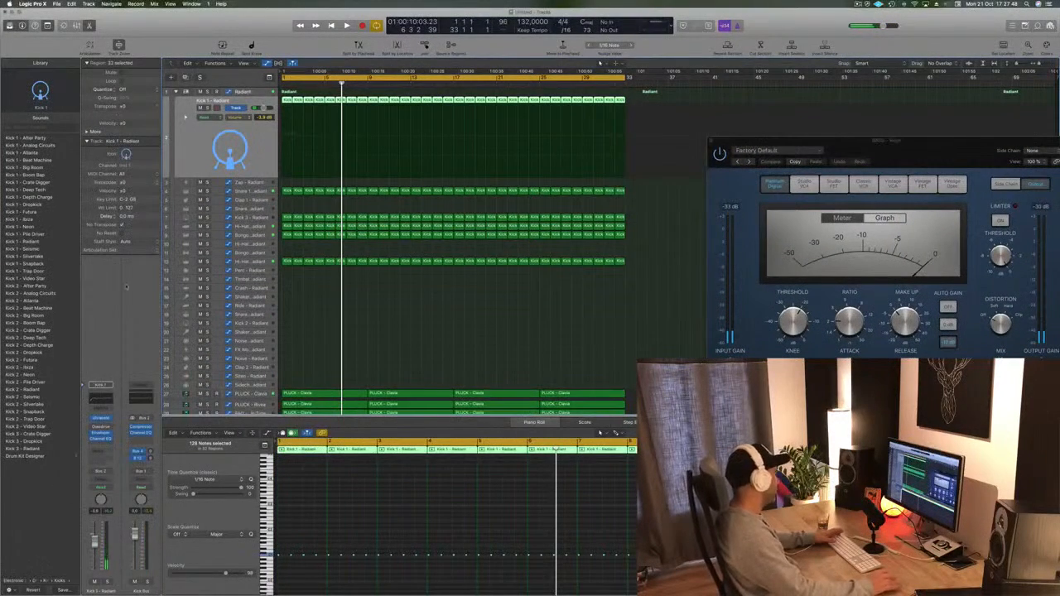
pyautogui.click(99, 453)
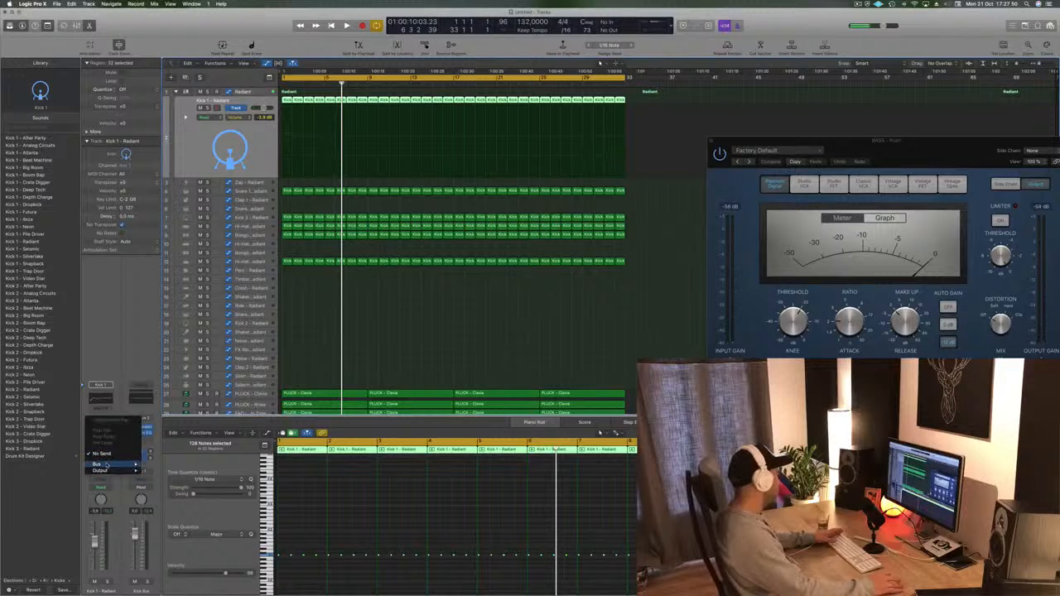
pyautogui.moveTo(106, 465)
pyautogui.click(165, 407)
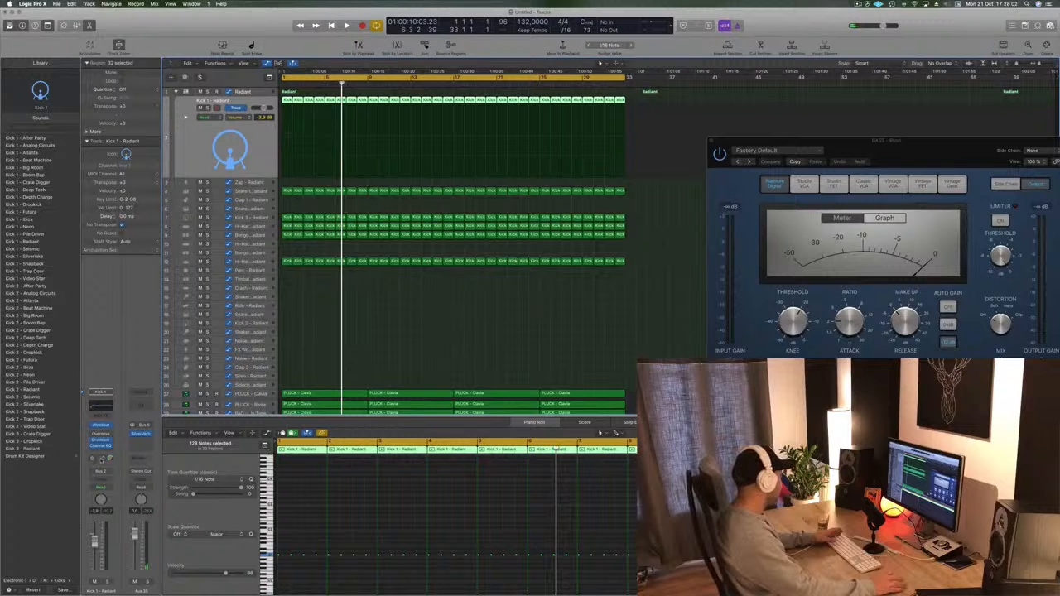
pyautogui.click(100, 469)
pyautogui.click(109, 452)
pyautogui.click(102, 459)
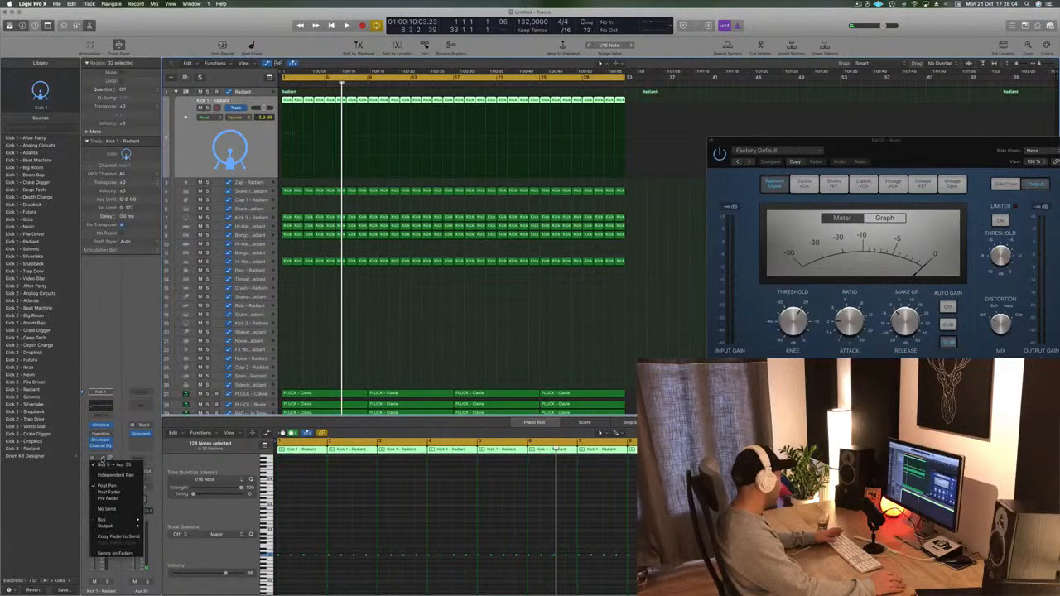
pyautogui.press('Escape')
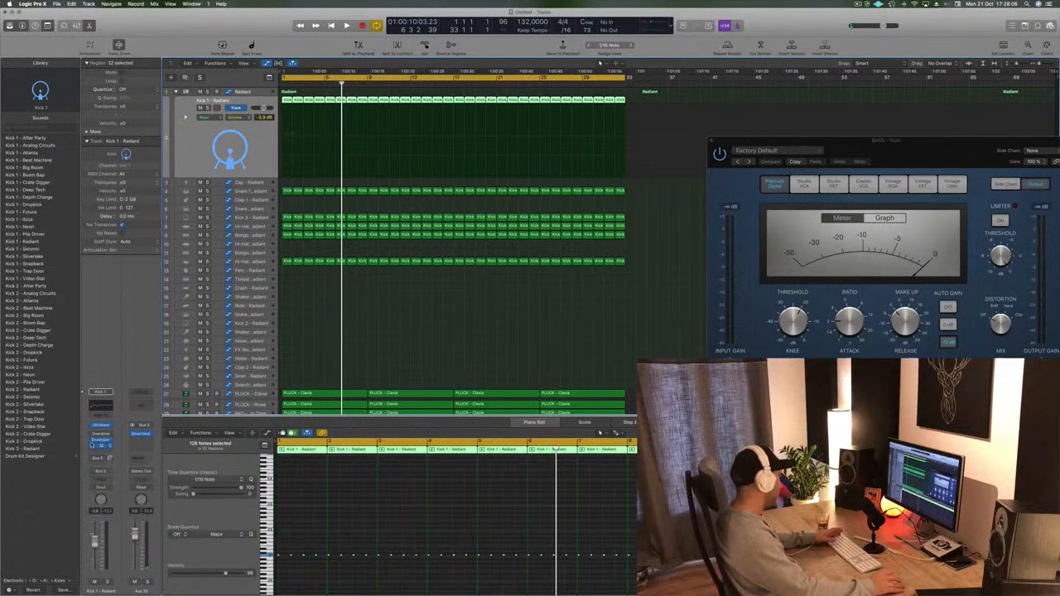
# - Reassign the Kick 1 - Radiant send from Bus 5 to Bus 6 and set that bus's aux channel to No Output
pyautogui.click(103, 458)
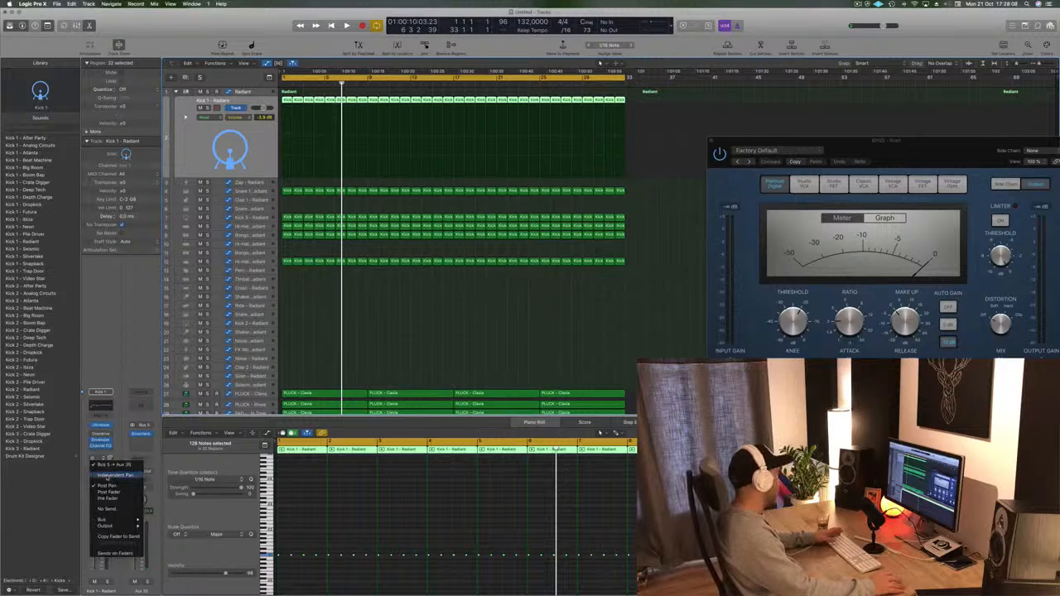
pyautogui.click(97, 476)
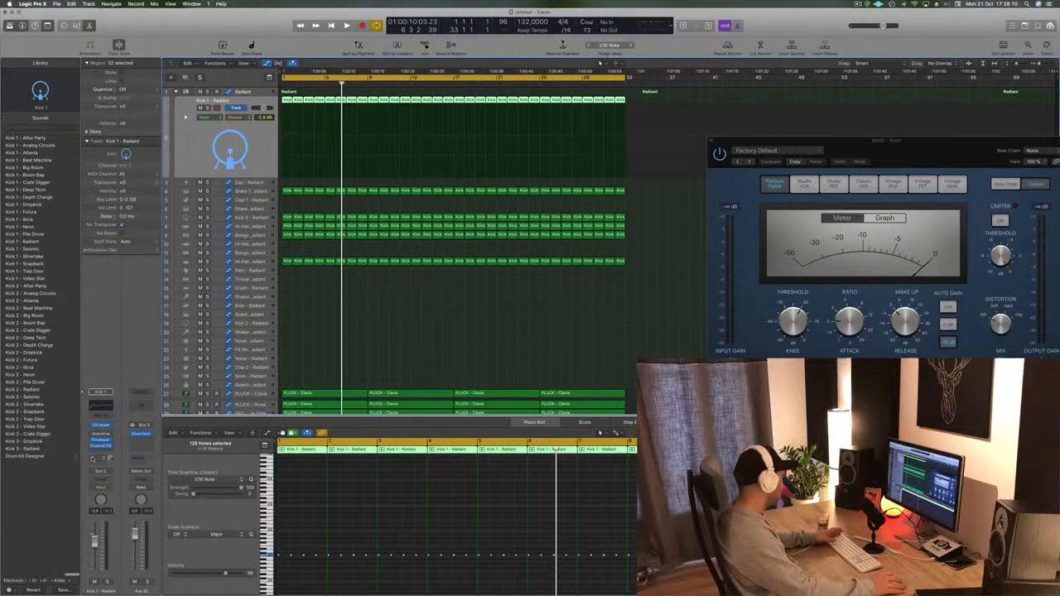
pyautogui.click(96, 460)
pyautogui.moveTo(110, 519)
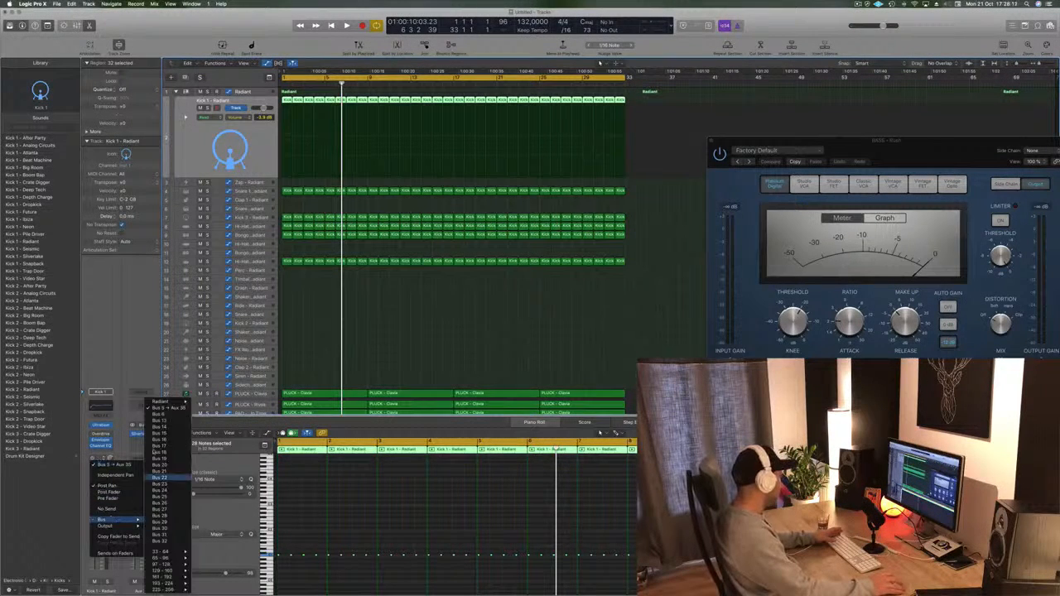
pyautogui.click(160, 415)
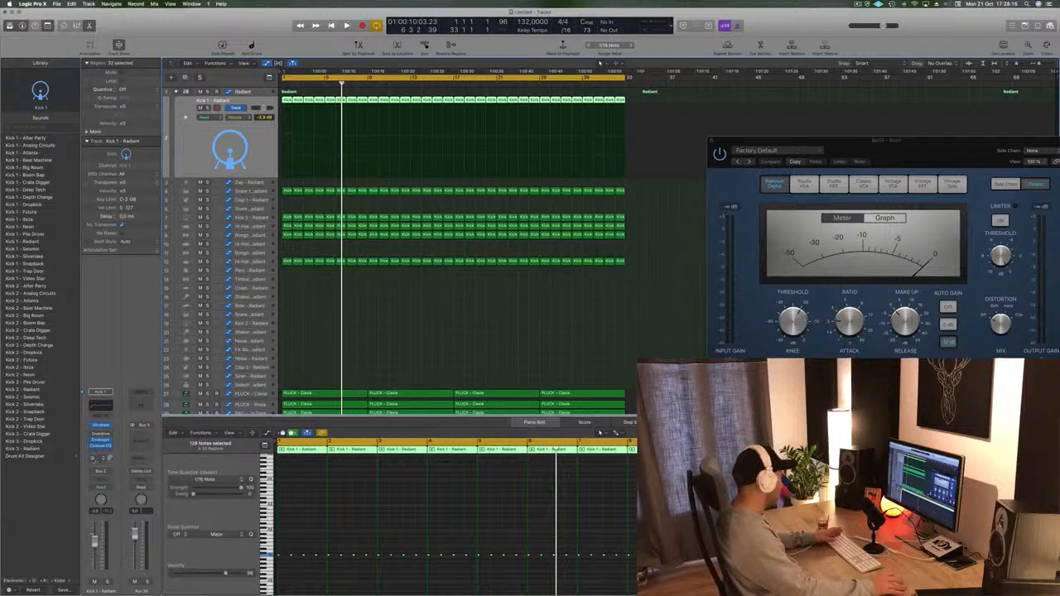
pyautogui.click(141, 471)
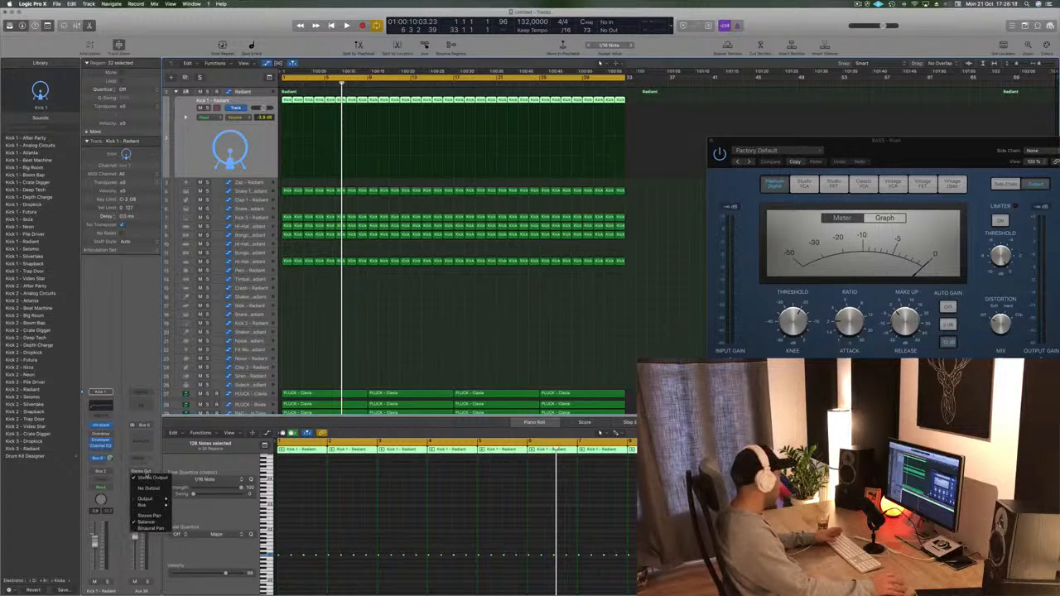
pyautogui.click(146, 488)
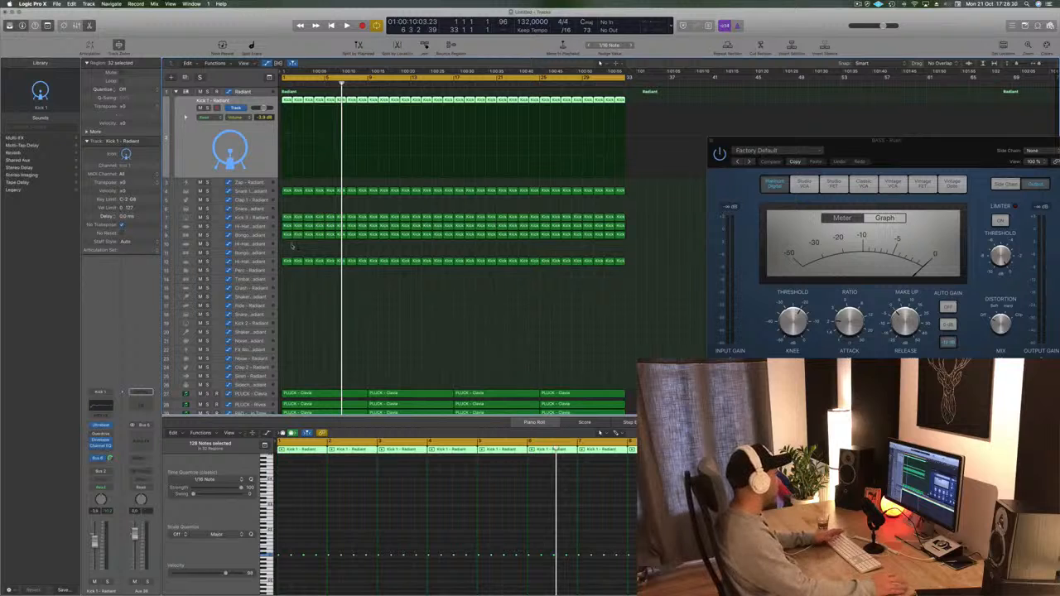
# - Set the BASS - Rush Compressor's side chain to Bus 6 and its threshold to about -16.5 dB during playback, and close its window
pyautogui.press('space')
pyautogui.moveTo(1042, 141); pyautogui.dragTo(769, 126)
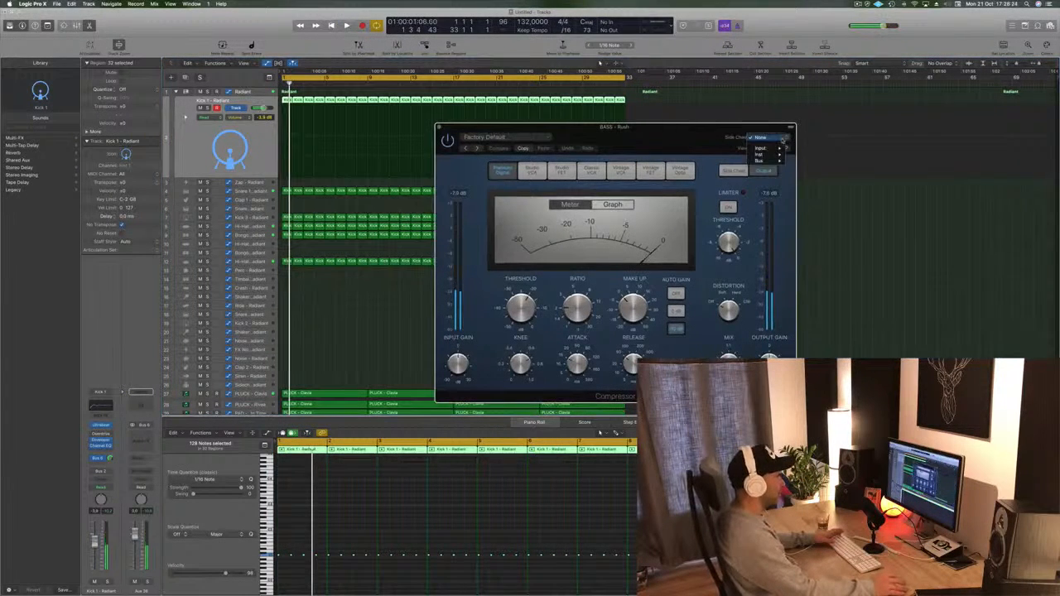
pyautogui.moveTo(771, 162)
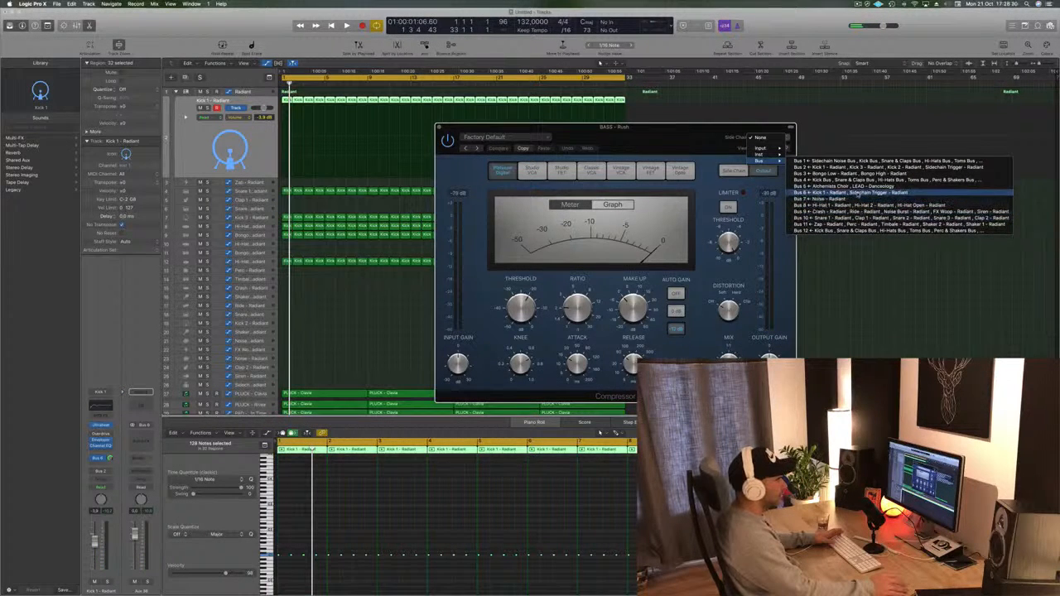
pyautogui.click(857, 193)
pyautogui.moveTo(690, 129); pyautogui.dragTo(734, 122)
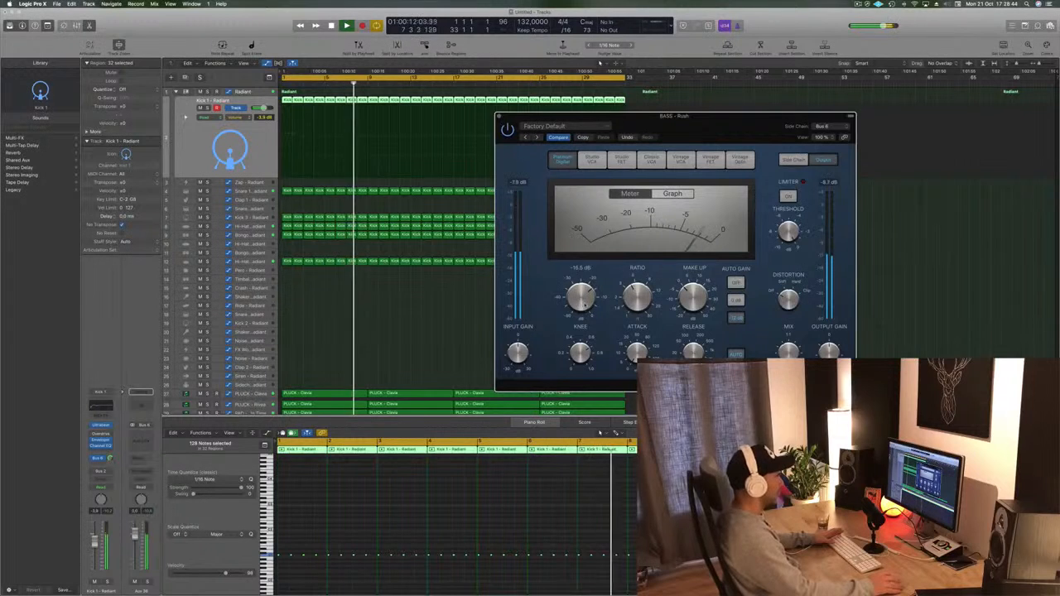
pyautogui.press('Return')
pyautogui.click(500, 117)
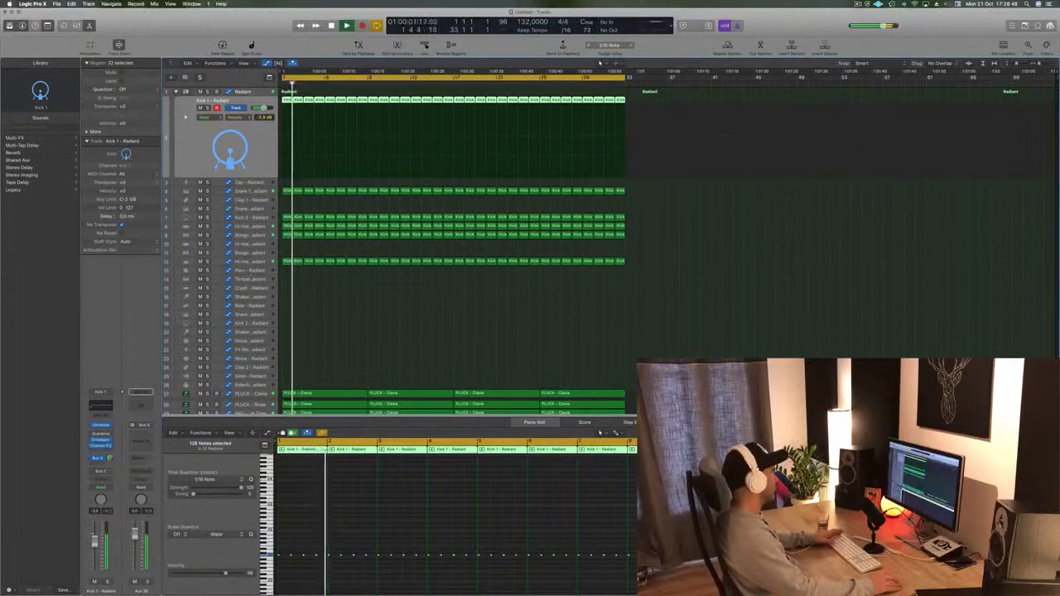
# - Reopen the Compressor on the BASS - Rush track and switch its display to Graph while playing from the start
pyautogui.scroll(-3, 336, 240)
pyautogui.press('Return')
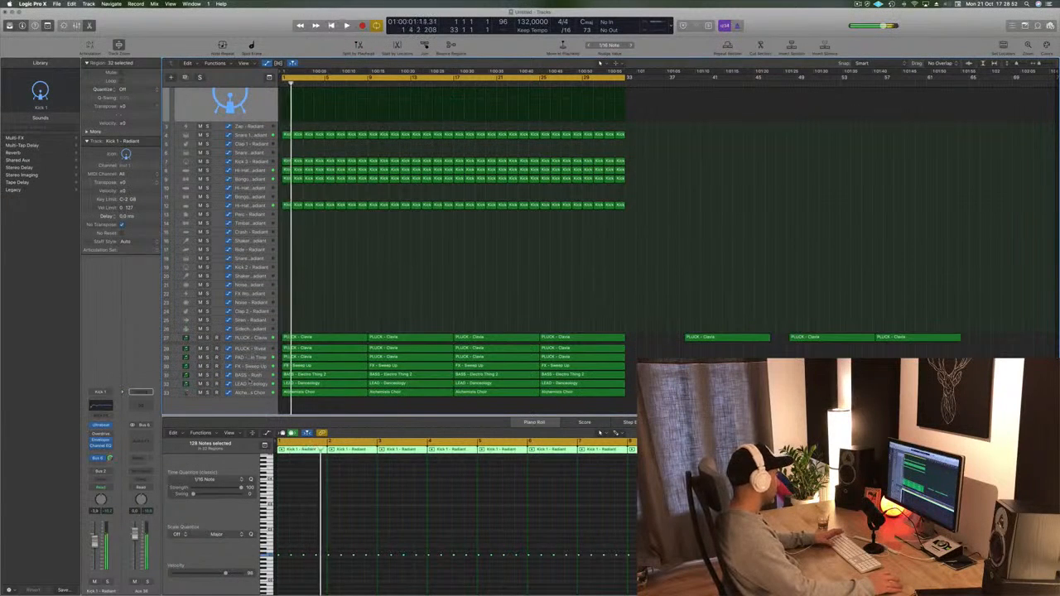
pyautogui.click(257, 373)
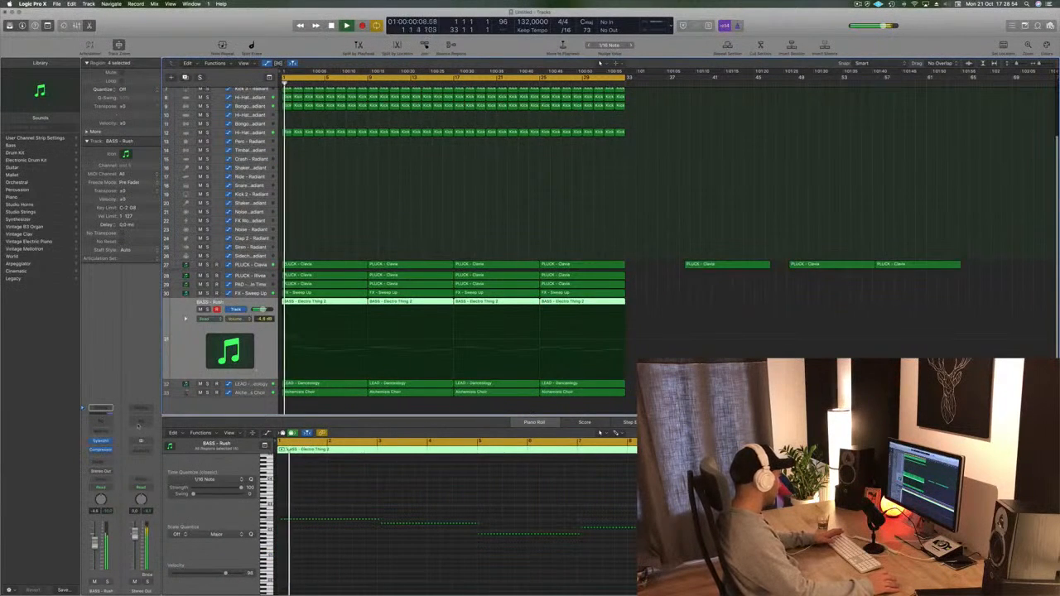
pyautogui.click(101, 449)
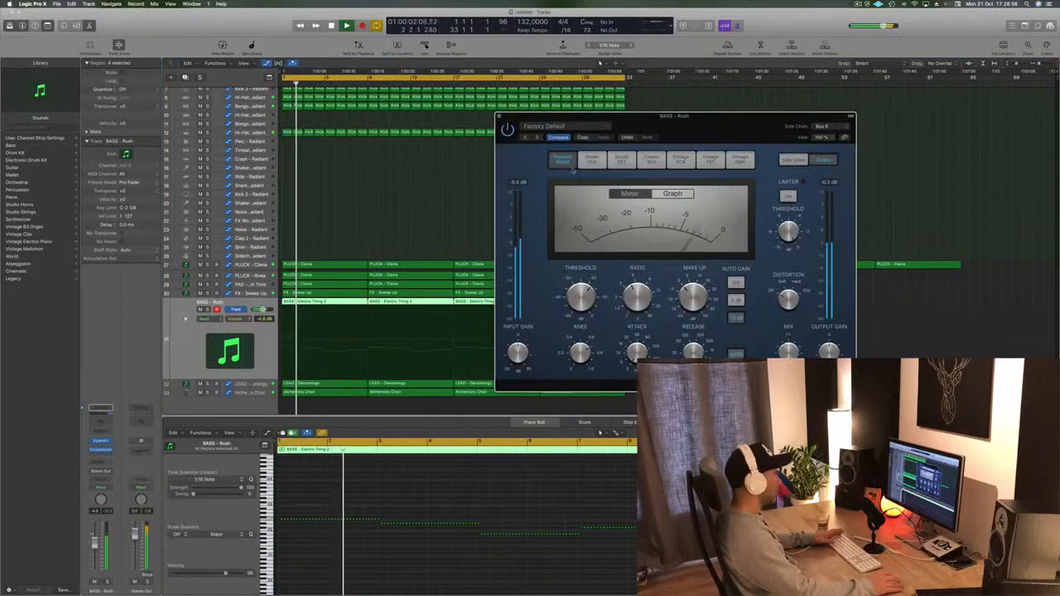
pyautogui.press('Return')
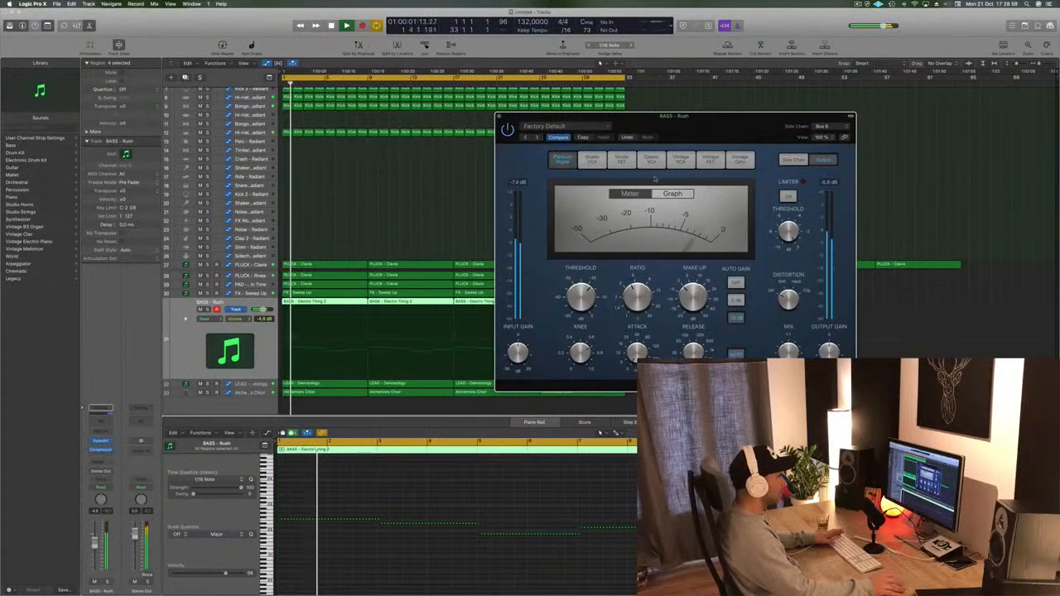
pyautogui.click(671, 193)
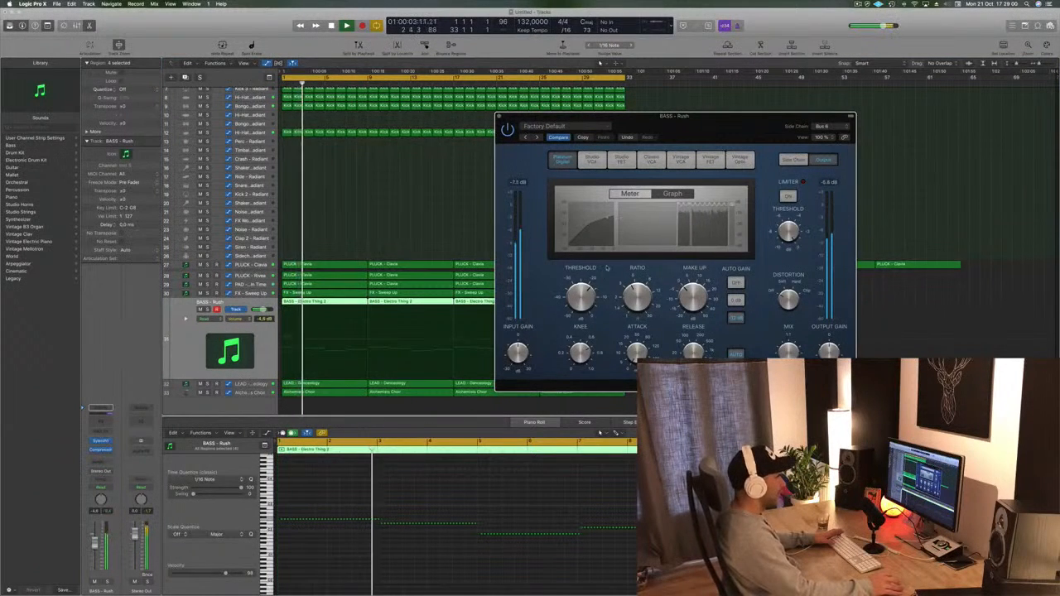
# - Fine-tune the bass Compressor's threshold while listening, close its window and replay the mix from the start
pyautogui.moveTo(582, 309); pyautogui.dragTo(585, 312)
pyautogui.moveTo(518, 123); pyautogui.dragTo(483, 122)
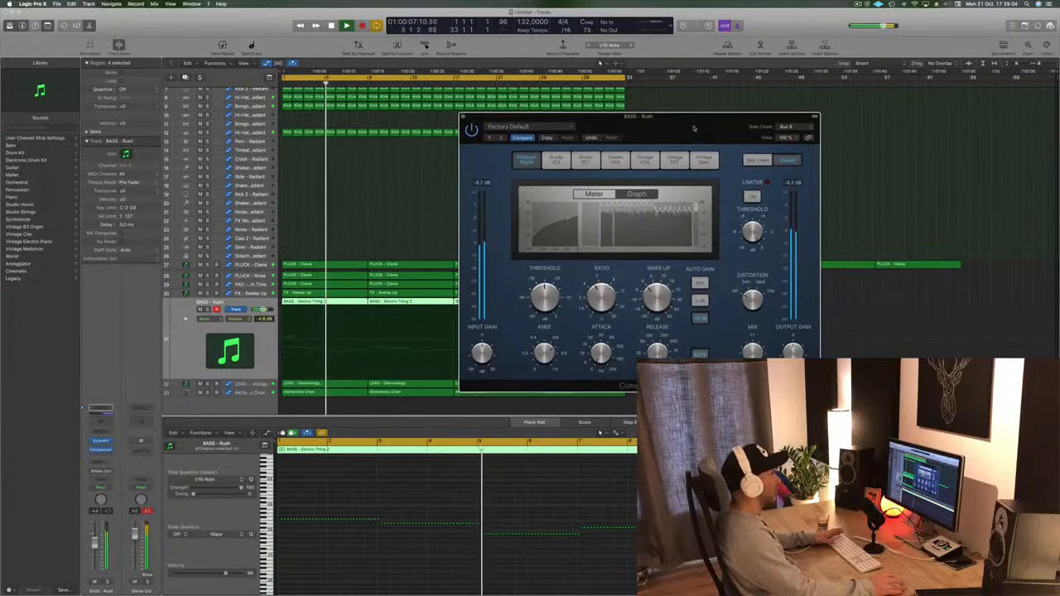
pyautogui.click(465, 116)
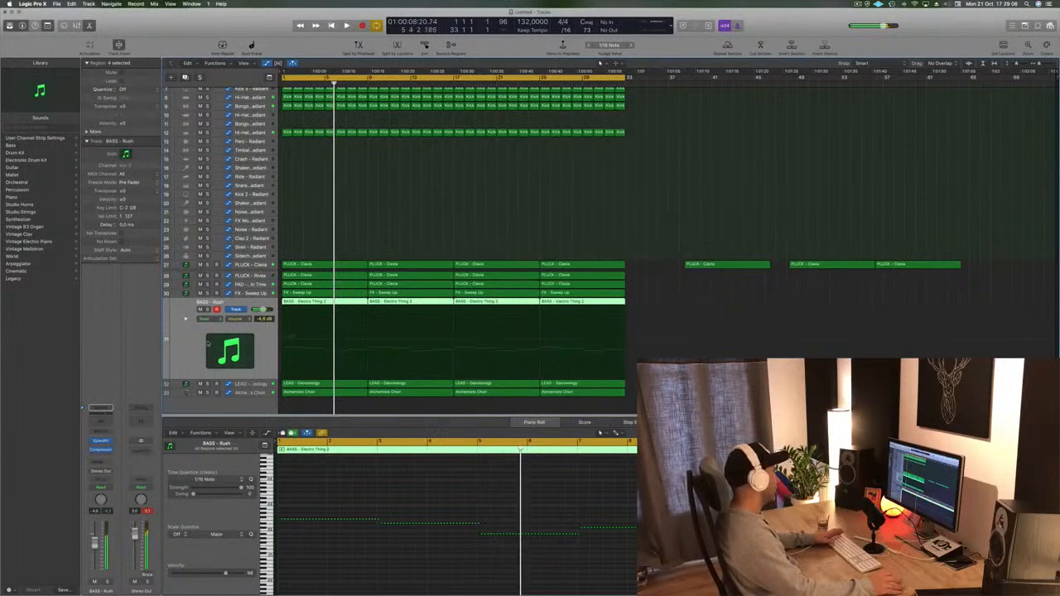
pyautogui.press('space')
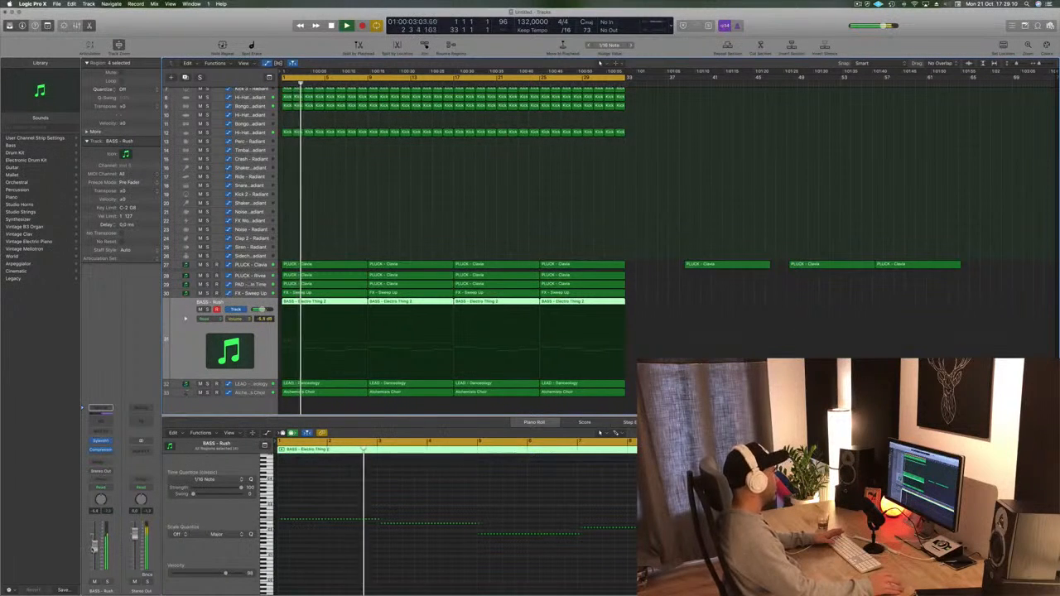
# - Select the LEAD - Danceology track, stop playback and insert a stereo Compressor on it
pyautogui.press('Down')
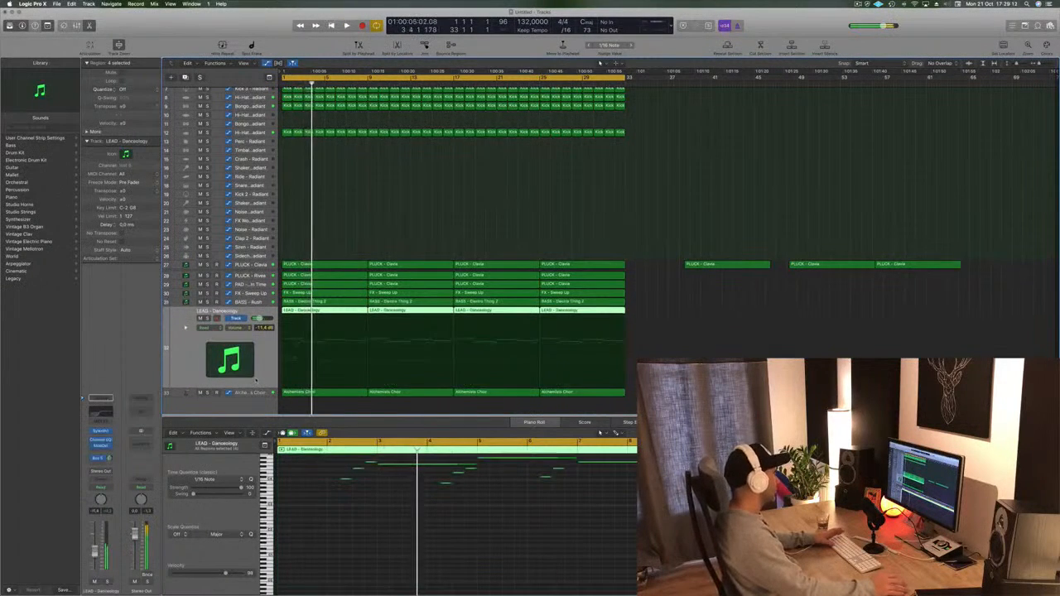
pyautogui.press('space')
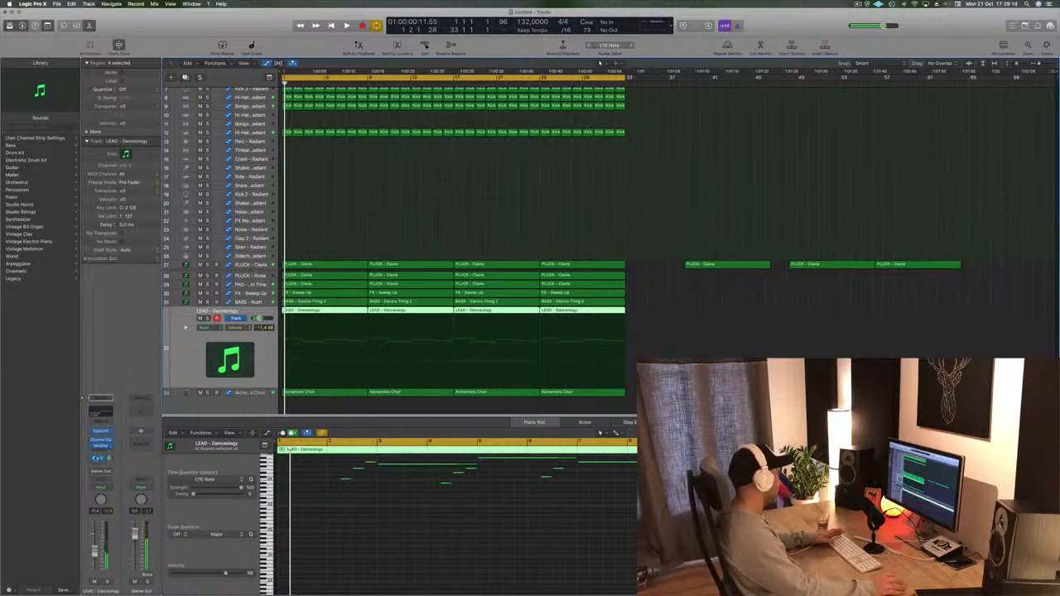
pyautogui.click(99, 461)
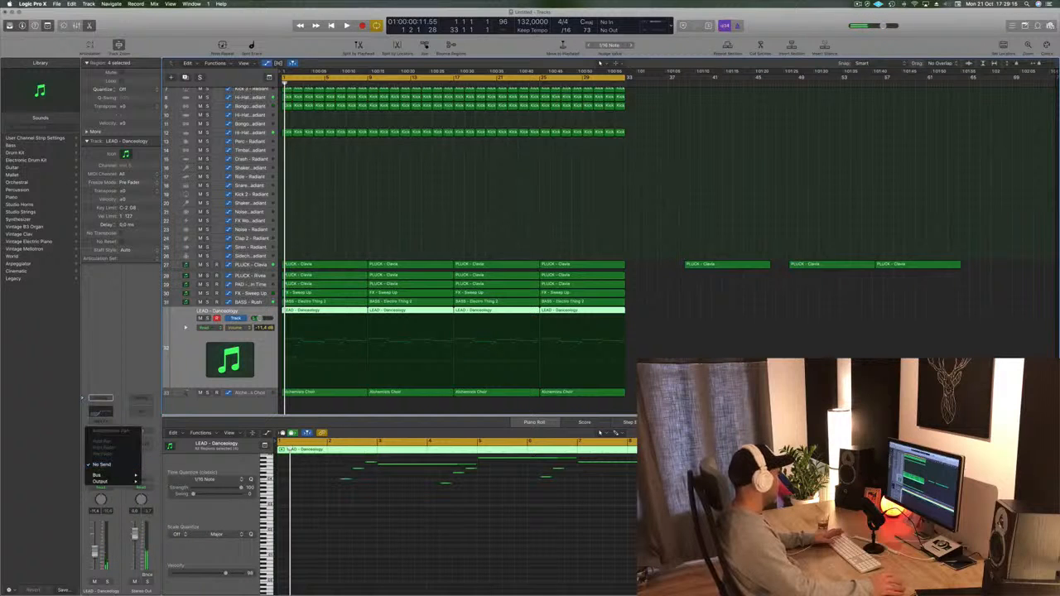
pyautogui.click(100, 462)
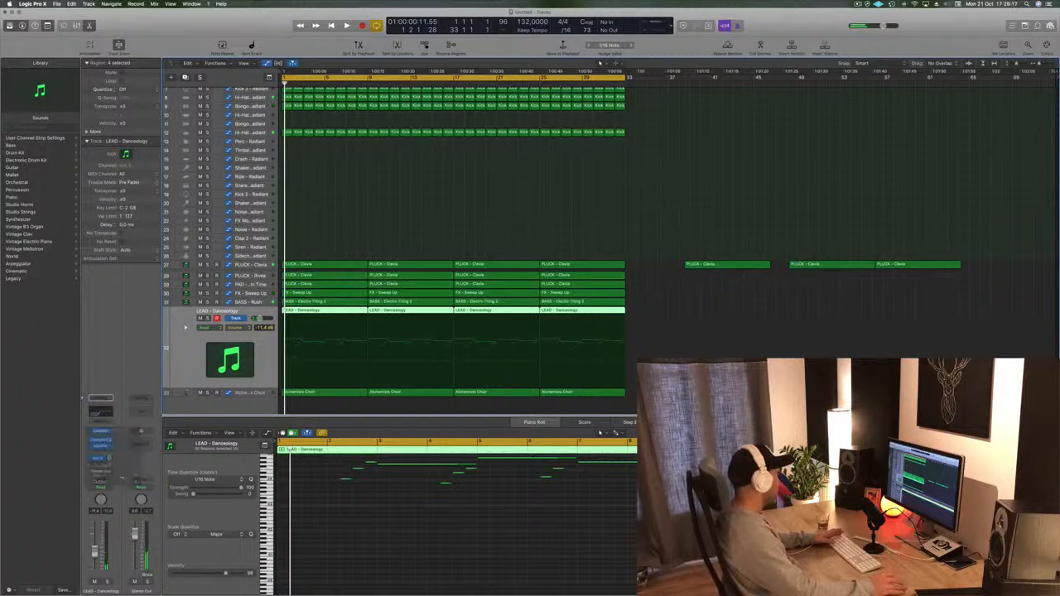
pyautogui.click(103, 451)
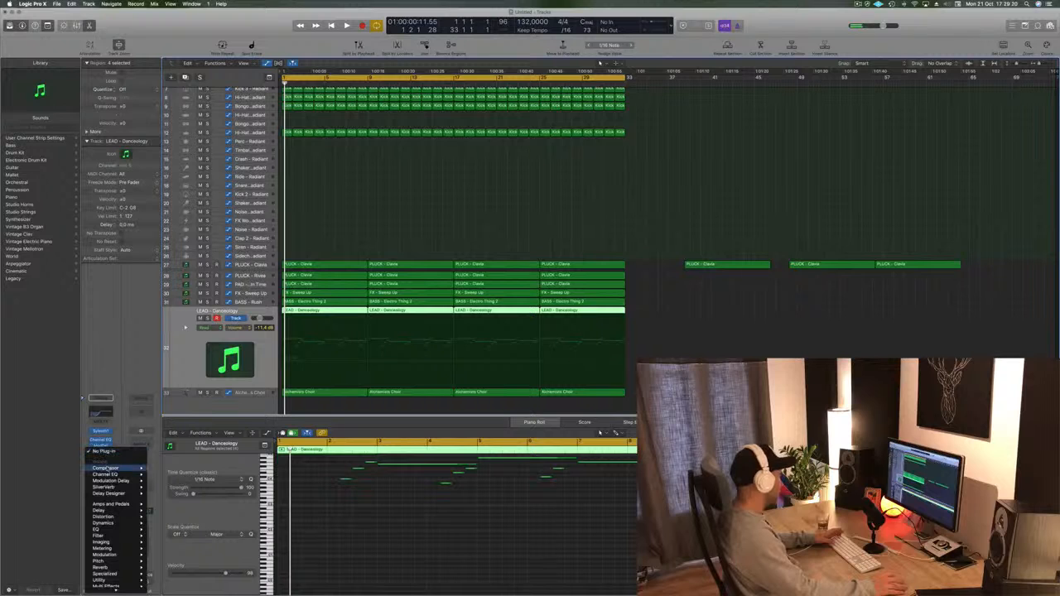
pyautogui.click(163, 469)
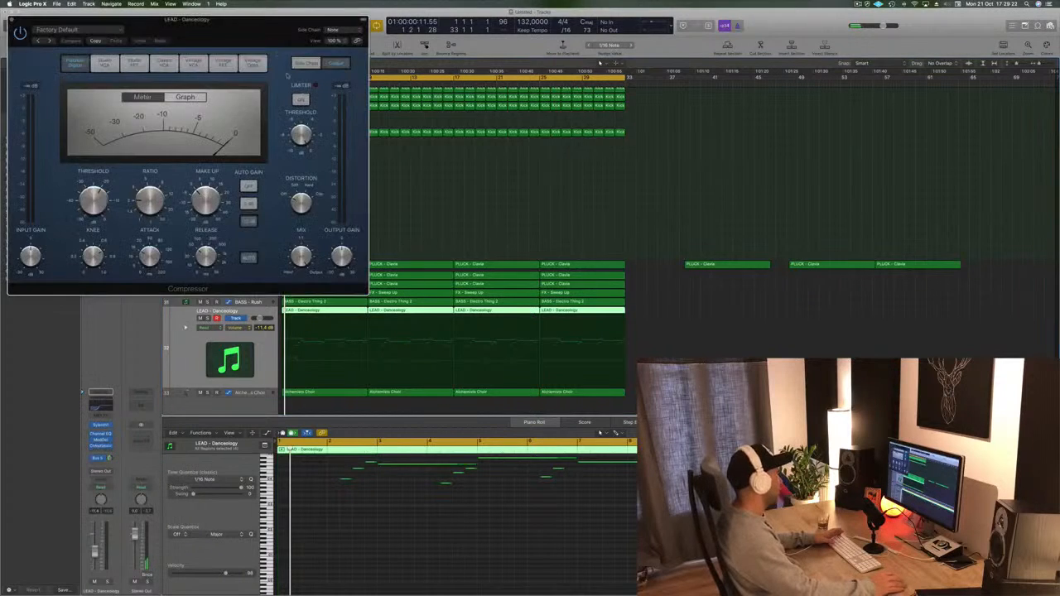
# - Move the LEAD - Danceology Compressor window clear of the track list and set its side chain to Bus 6
pyautogui.moveTo(324, 21); pyautogui.dragTo(662, 135)
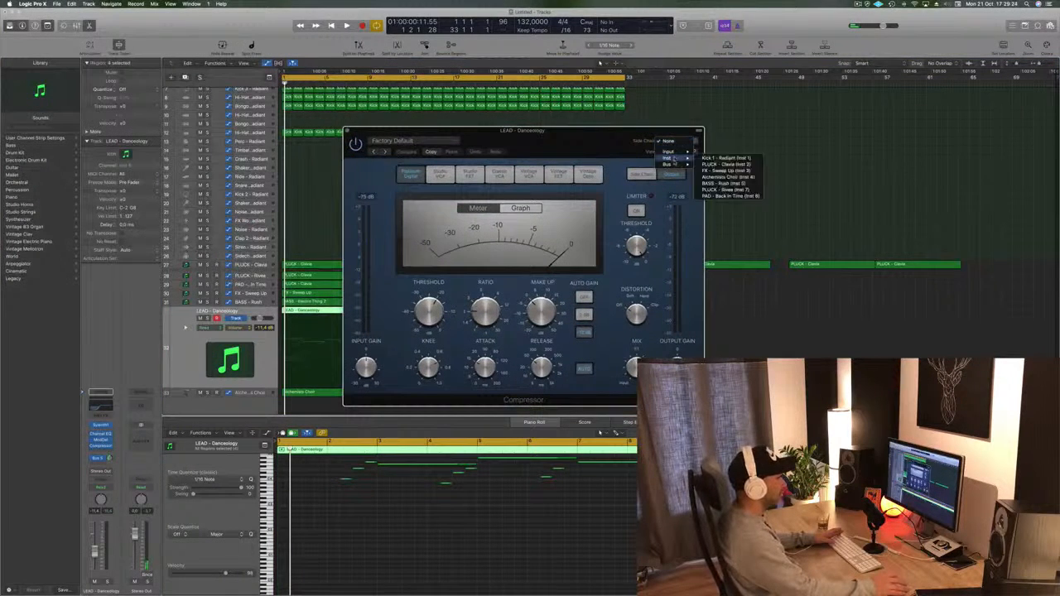
pyautogui.moveTo(670, 164)
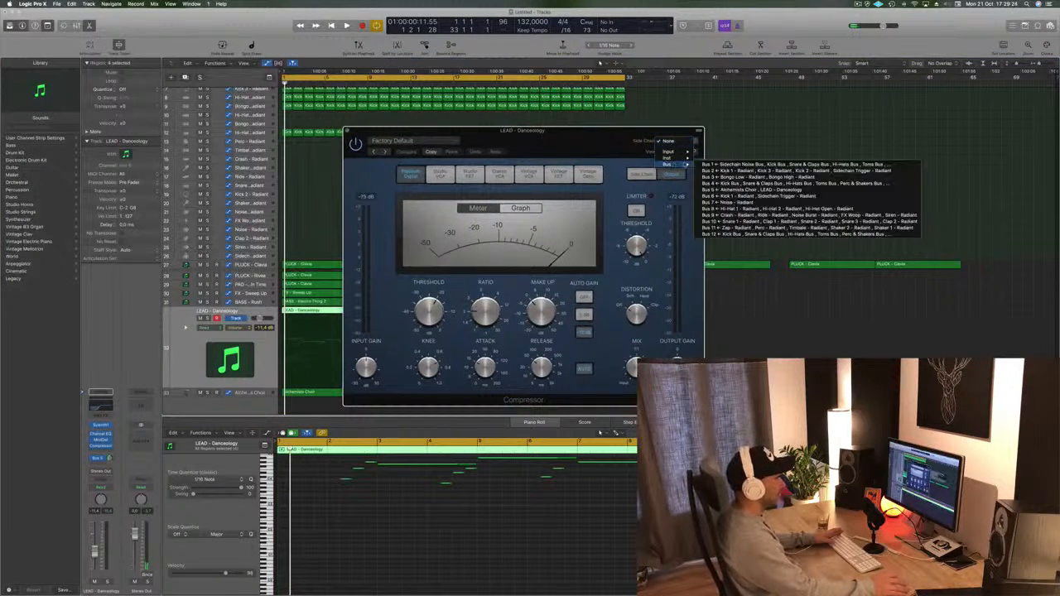
pyautogui.click(771, 207)
# - Raise the lead Compressor's ratio and lower its threshold slightly during playback, and close its window
pyautogui.press('space')
pyautogui.moveTo(491, 313); pyautogui.dragTo(496, 295)
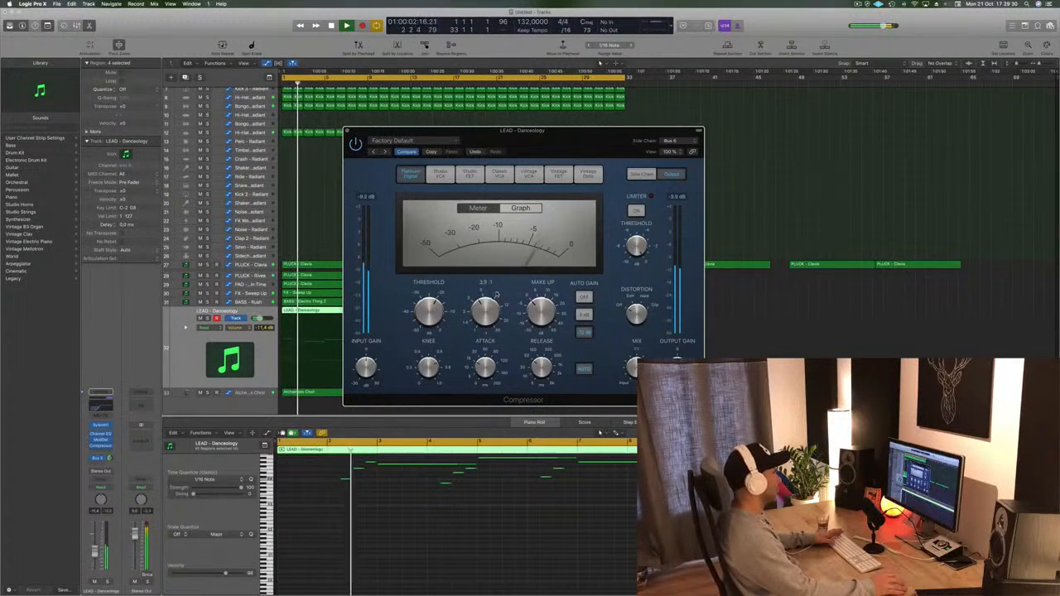
pyautogui.moveTo(484, 386)
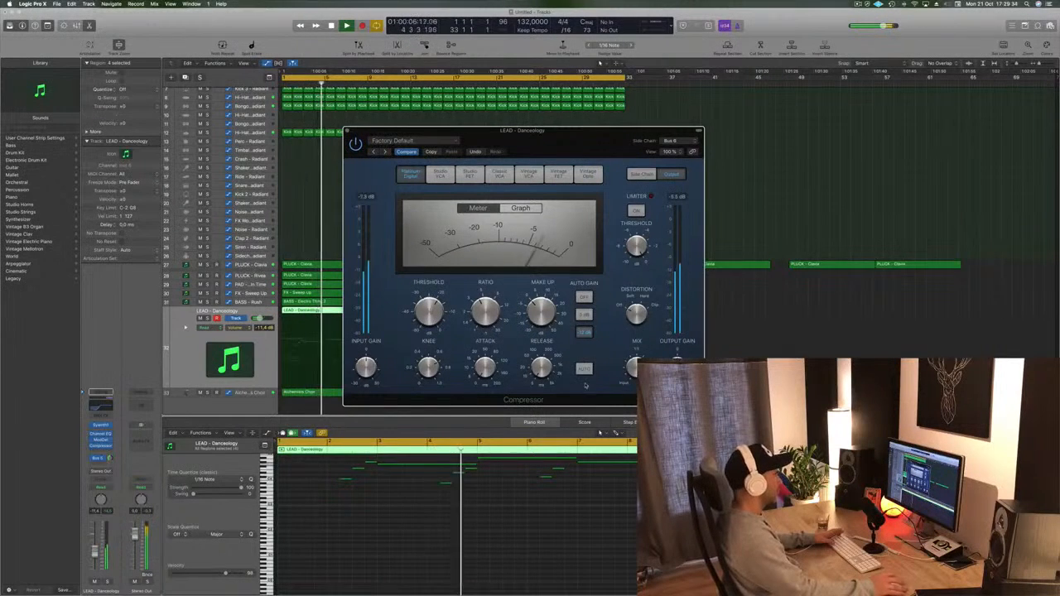
pyautogui.moveTo(422, 314); pyautogui.dragTo(427, 320)
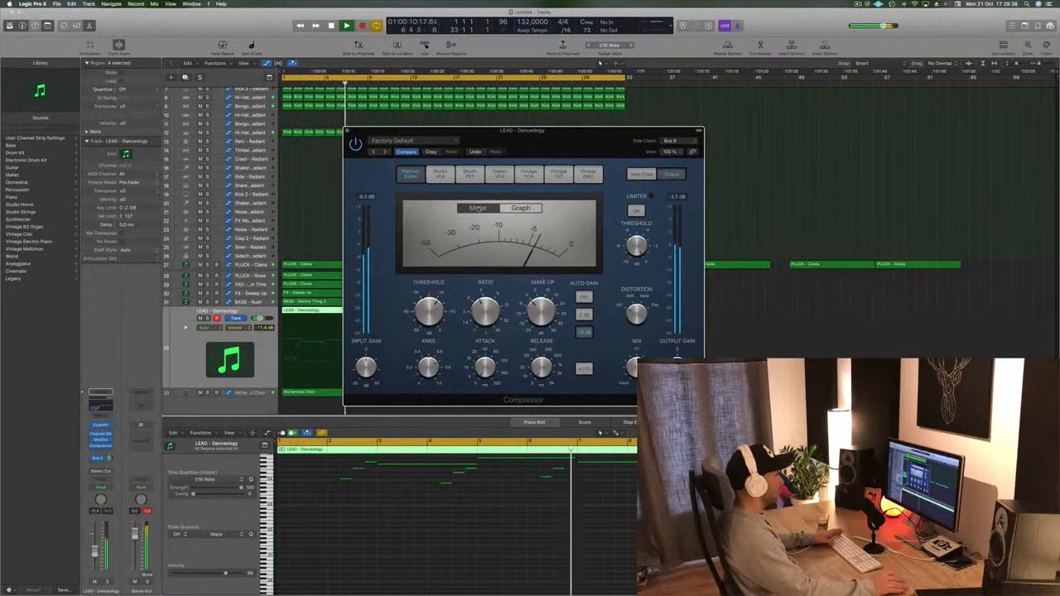
pyautogui.moveTo(540, 130); pyautogui.dragTo(686, 133)
pyautogui.click(493, 132)
# - Play the mix from the start and lower the LEAD - Danceology track volume to about -13.2 dB
pyautogui.press('space')
pyautogui.press('space')
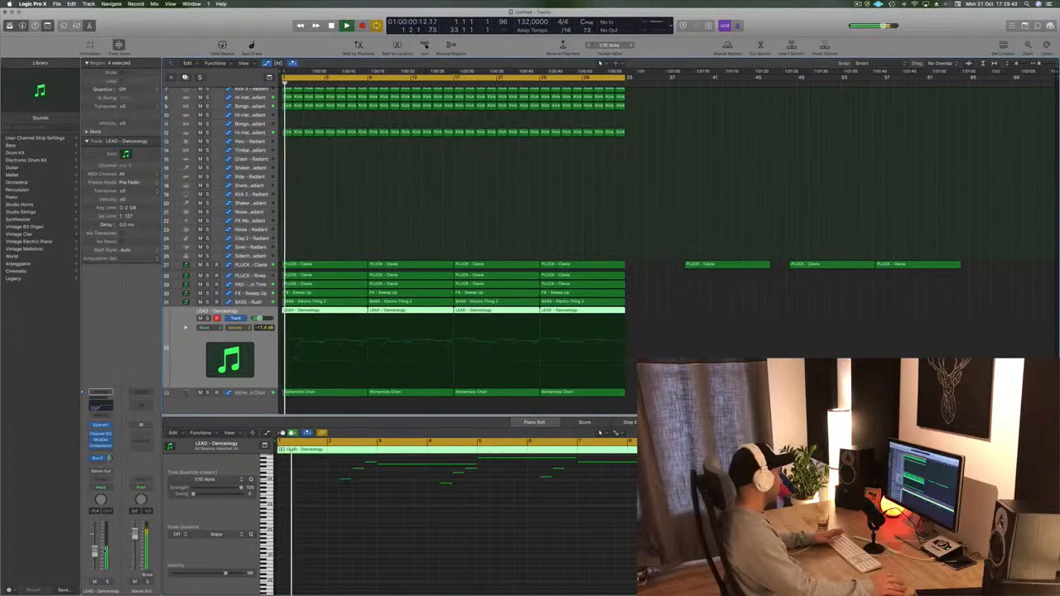
pyautogui.press('Return')
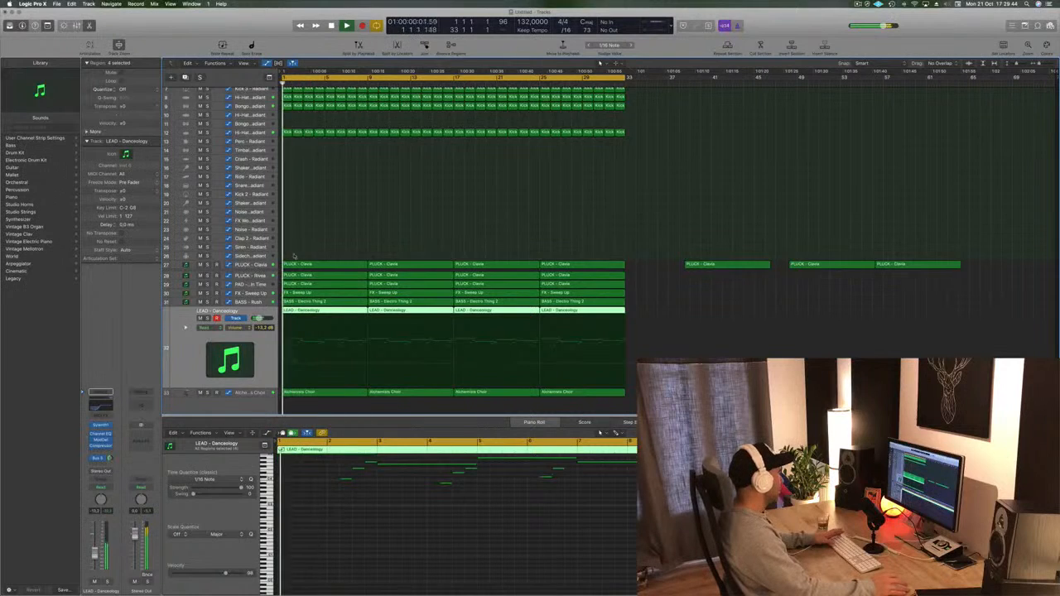
# - Select the PLUCK - Clavia track and listen to it from the start, briefly soloed, while looking over the arrangement
pyautogui.click(260, 265)
pyautogui.press('Return')
pyautogui.click(207, 273)
pyautogui.click(207, 273)
pyautogui.press('Return')
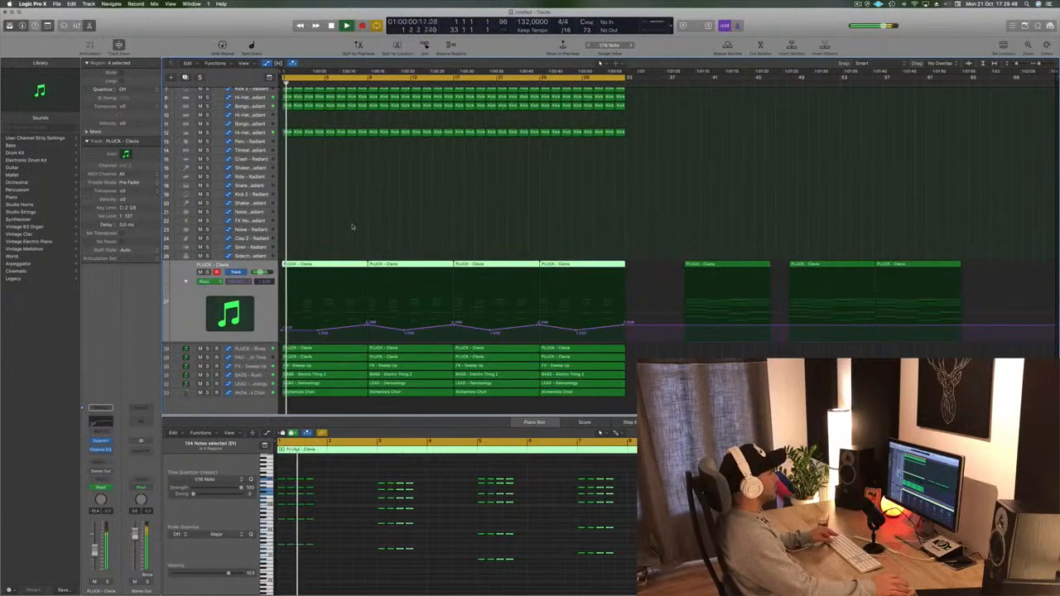
pyautogui.press('z')
pyautogui.press('z')
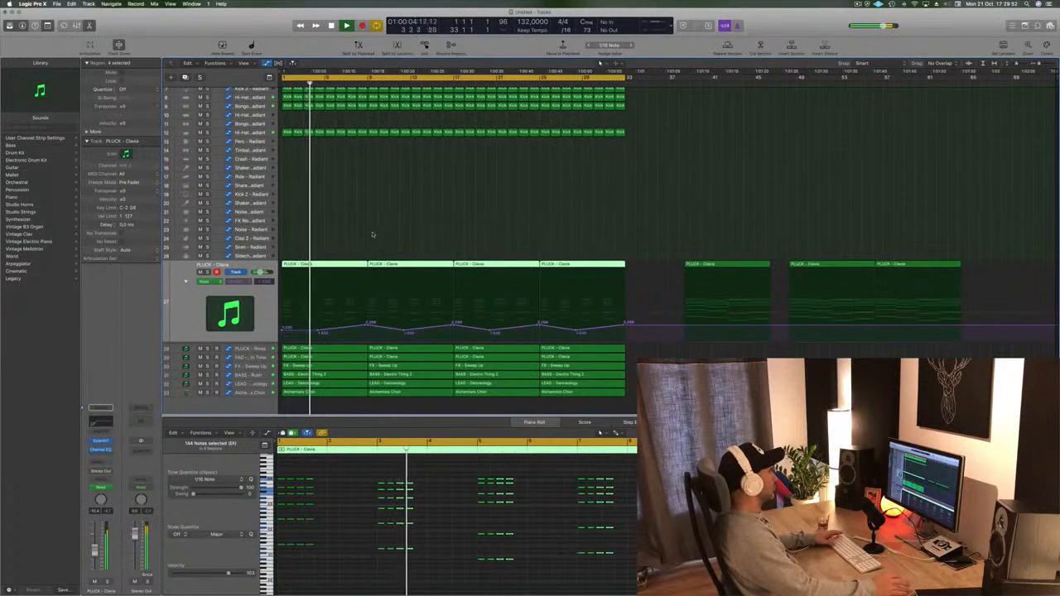
pyautogui.scroll(4, 378, 199)
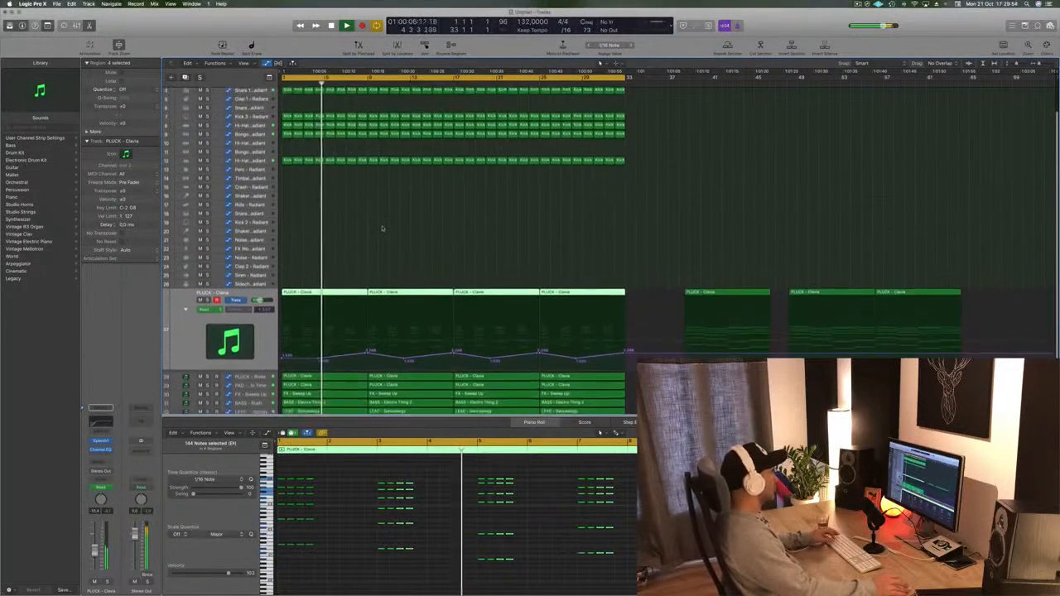
pyautogui.hscroll(3, 397, 232)
pyautogui.hscroll(-2, 404, 252)
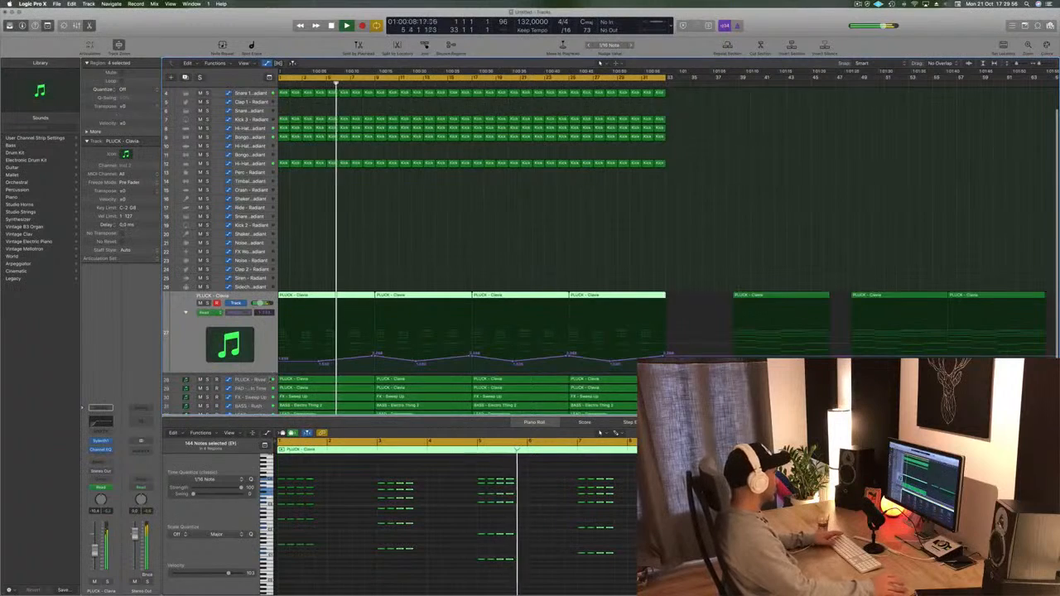
# - Select the FX - Sweep Up track, listen to it soloed from the start, and clear its solo
pyautogui.scroll(-3, 265, 379)
pyautogui.click(255, 366)
pyautogui.press('Return')
pyautogui.hotkey('ctrl', 's')
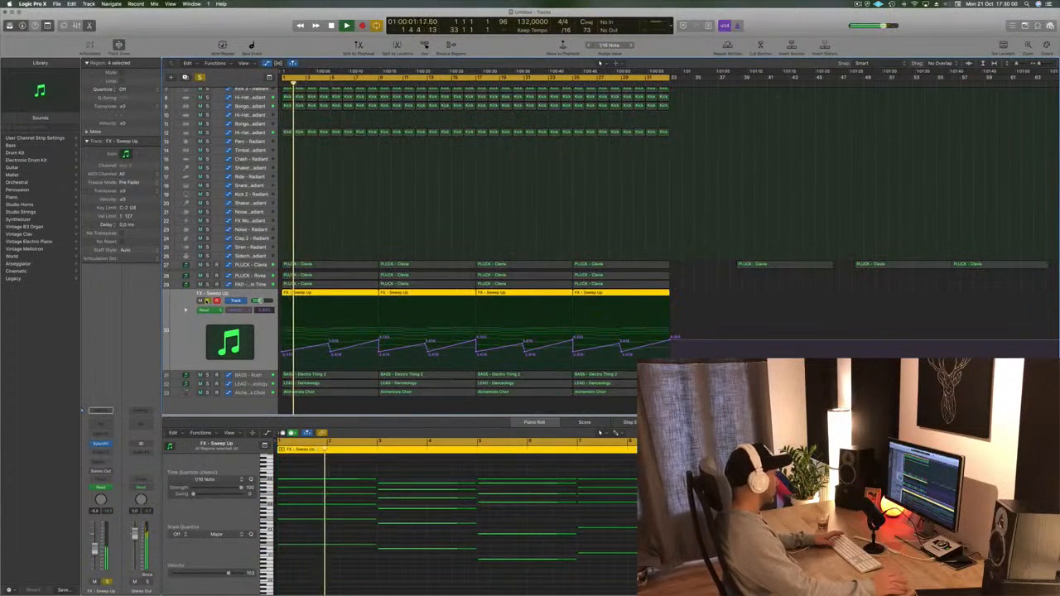
pyautogui.click(207, 300)
pyautogui.press('Return')
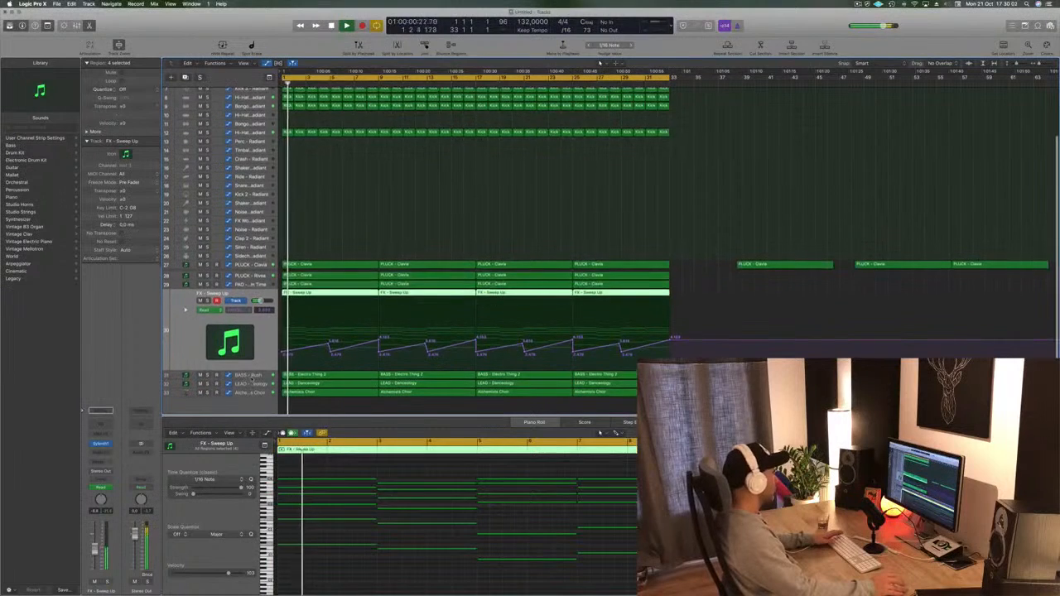
# - Add a Channel EQ to the Alchemists Choir track with a 24 dB/Oct low cut at 250 Hz, and close its window
pyautogui.click(251, 376)
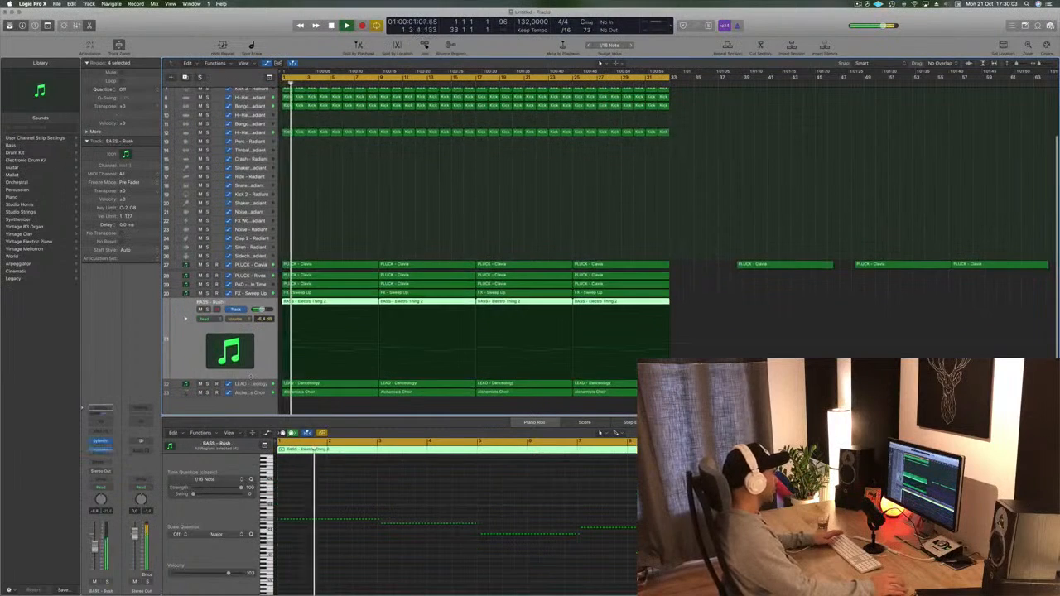
pyautogui.click(255, 383)
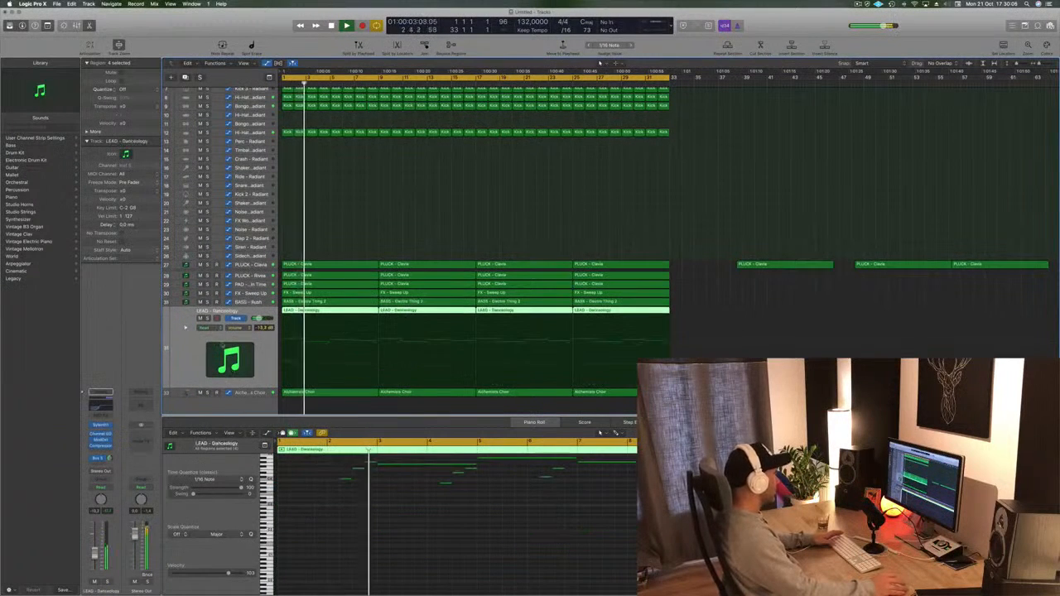
pyautogui.click(251, 392)
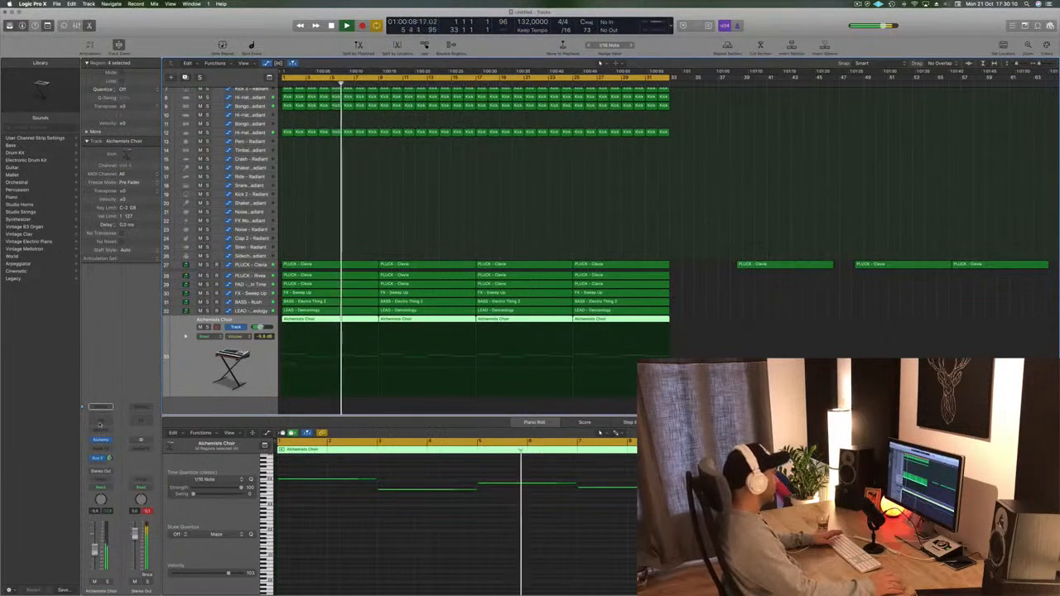
pyautogui.click(100, 424)
pyautogui.click(53, 60)
pyautogui.moveTo(29, 165); pyautogui.dragTo(232, 158)
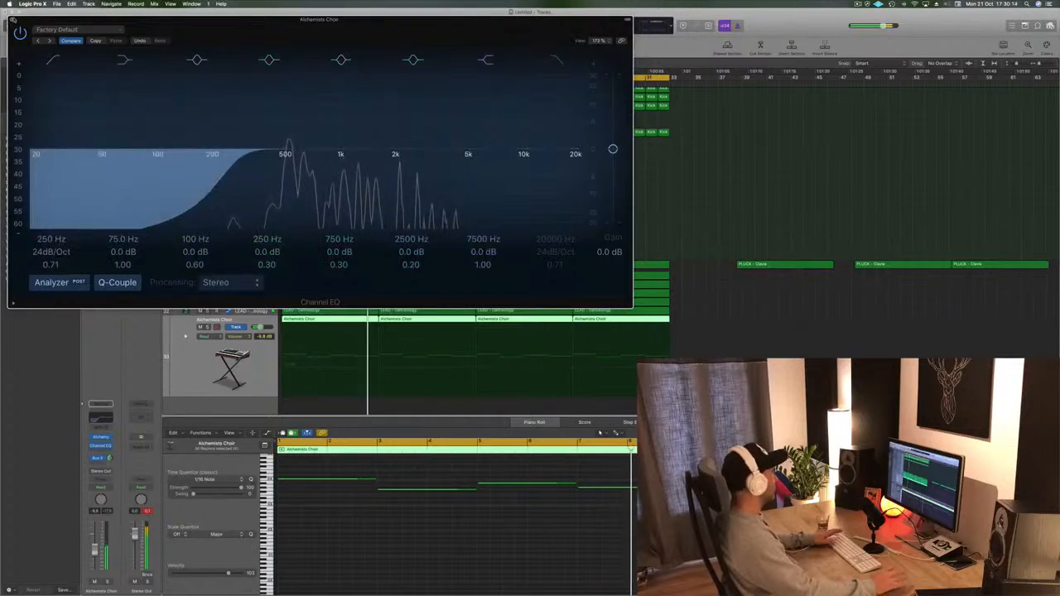
pyautogui.click(13, 19)
# - Solo the PLUCK - Clavia track and the pluck track below it, and play both from the start
pyautogui.click(254, 265)
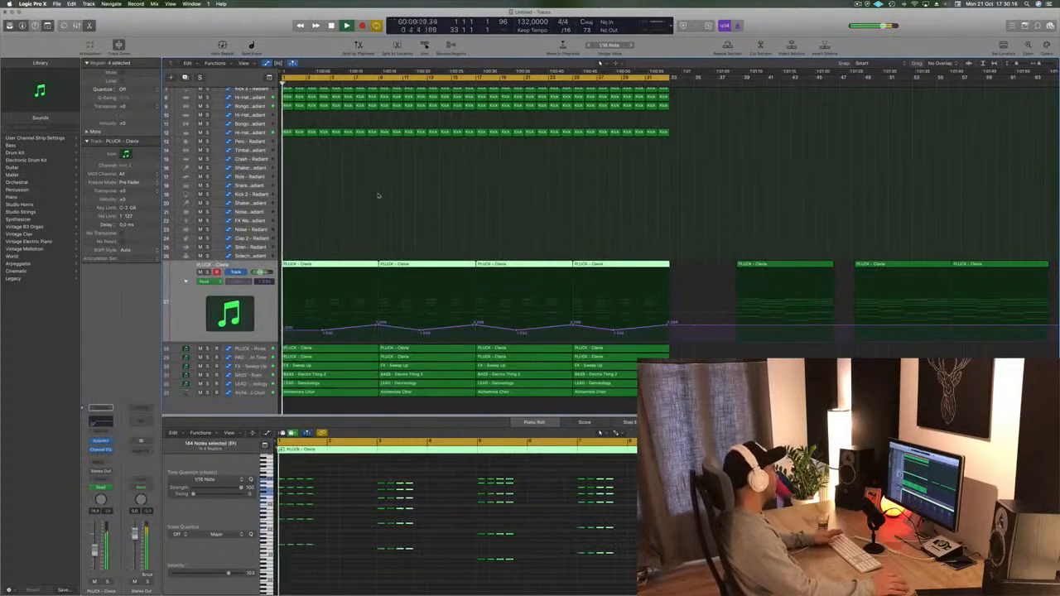
pyautogui.press('s')
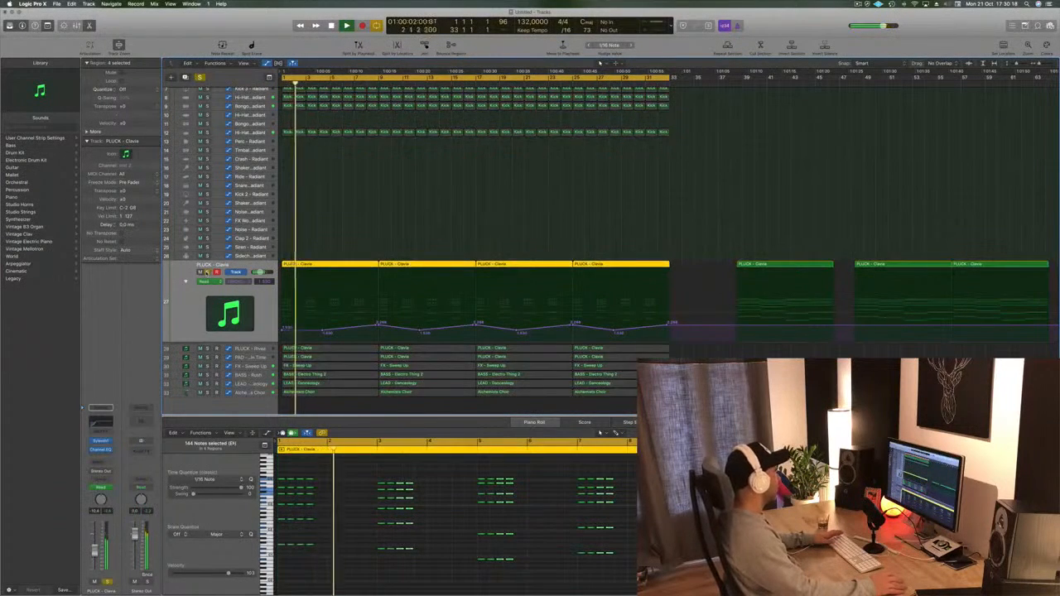
pyautogui.click(206, 271)
pyautogui.press('s')
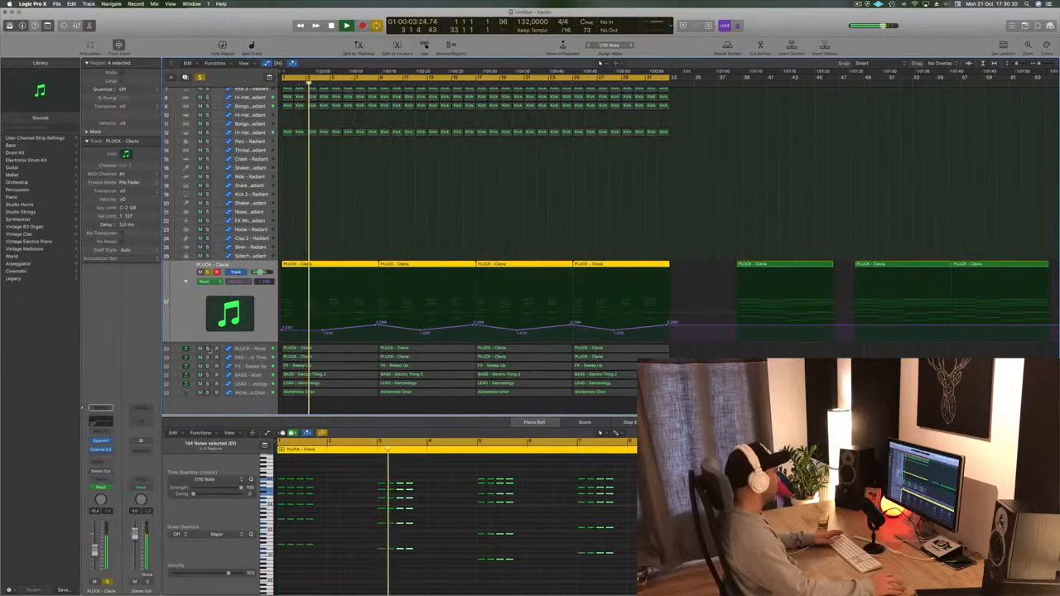
pyautogui.press('Return')
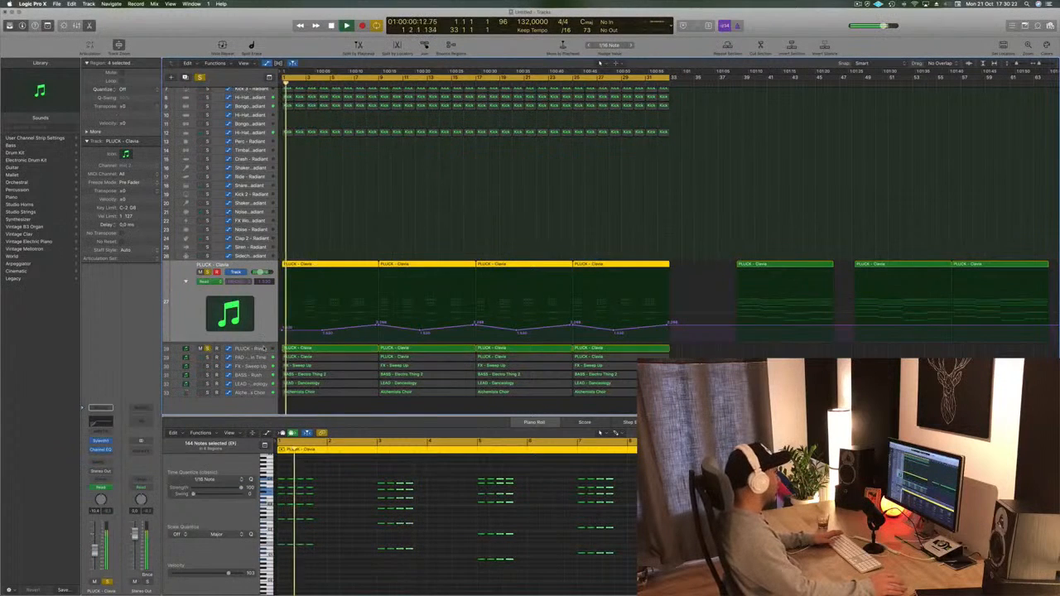
# - Add the PAD - Back In Time, FX - Sweep Up and BASS - Rush tracks to the solo one by one while listening
pyautogui.press('Down')
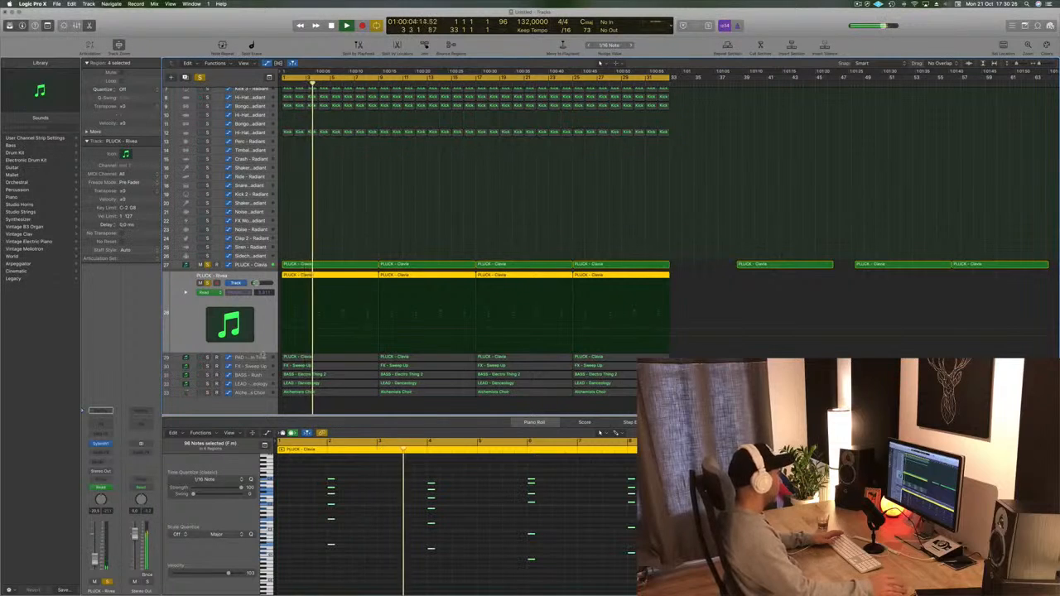
pyautogui.press('Down')
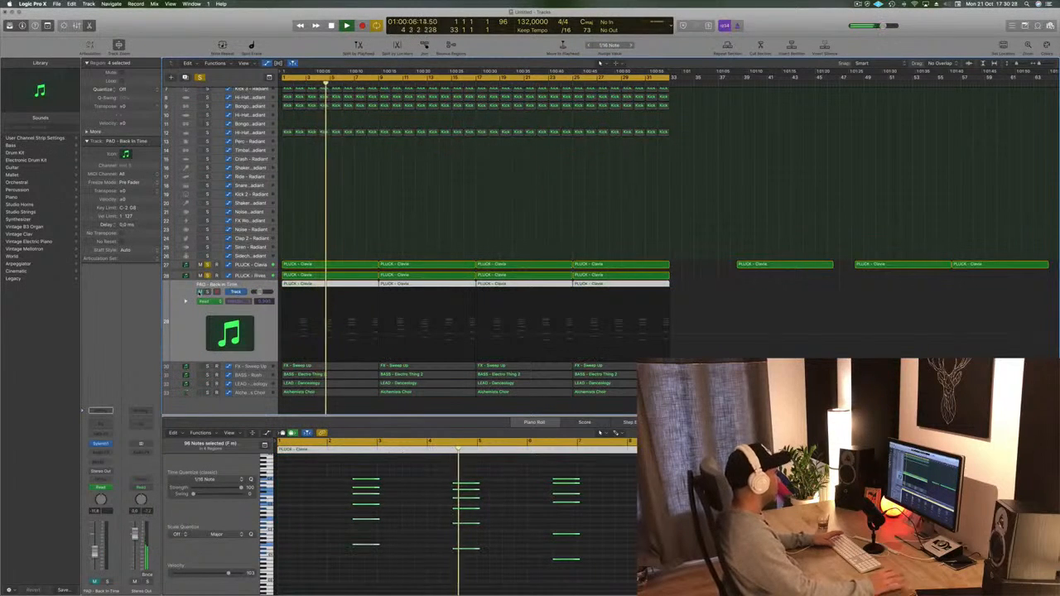
pyautogui.press('space')
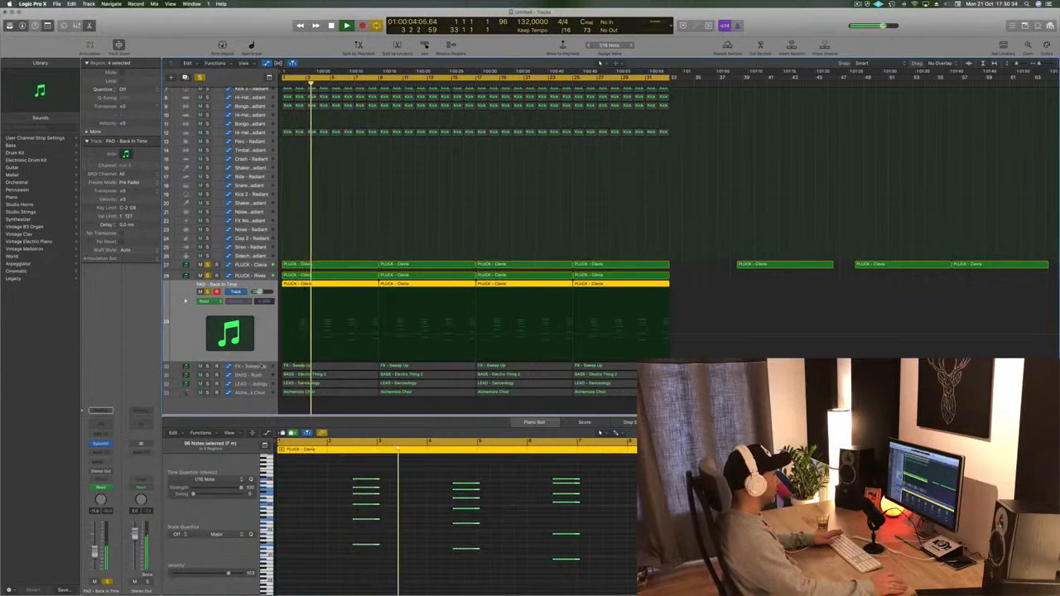
pyautogui.press('Down')
pyautogui.click(207, 300)
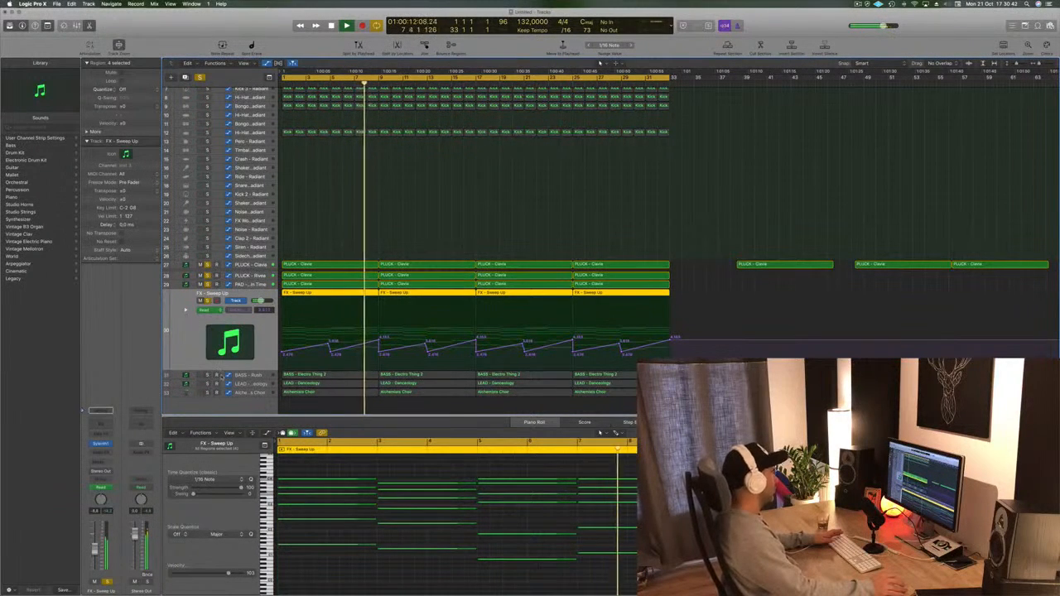
pyautogui.click(254, 377)
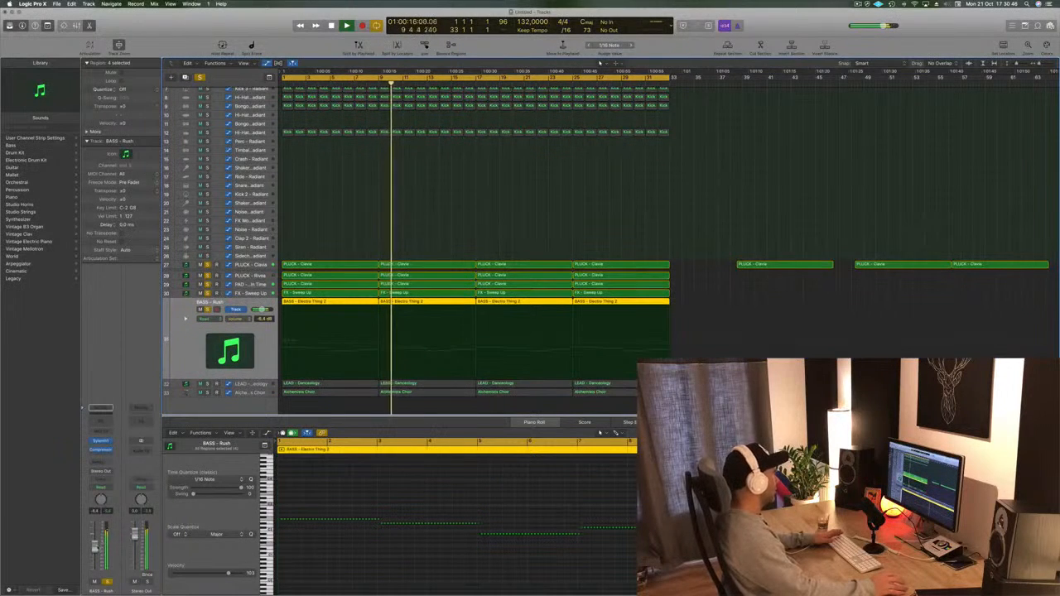
# - Lower the BASS - Rush volume to about -8 dB, check it with Kick 1 soloed, and clear all solos
pyautogui.scroll(3, 241, 150)
pyautogui.scroll(-3, 219, 331)
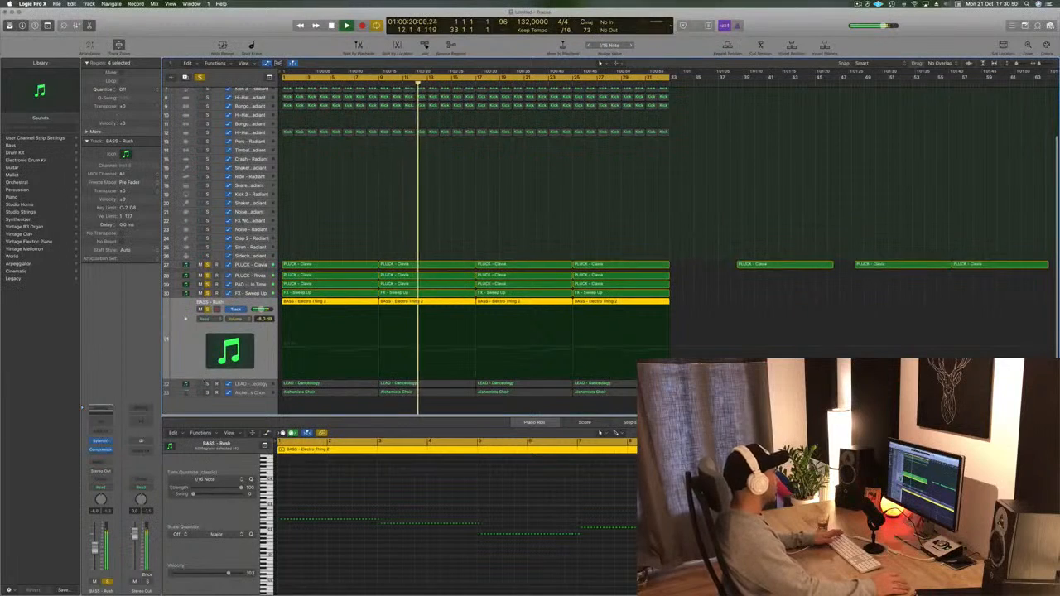
pyautogui.scroll(5, 245, 123)
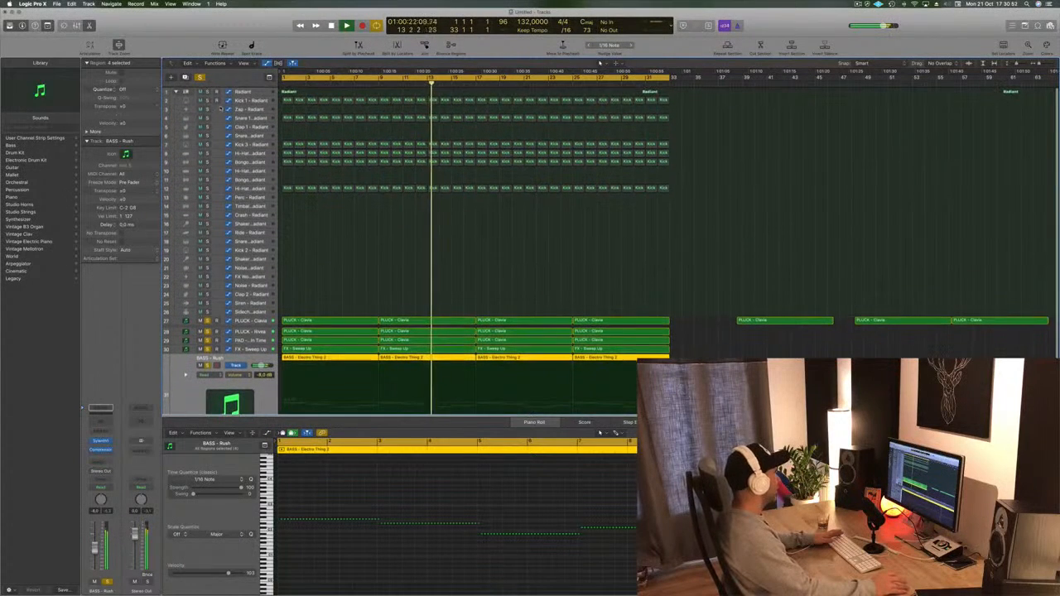
pyautogui.click(207, 100)
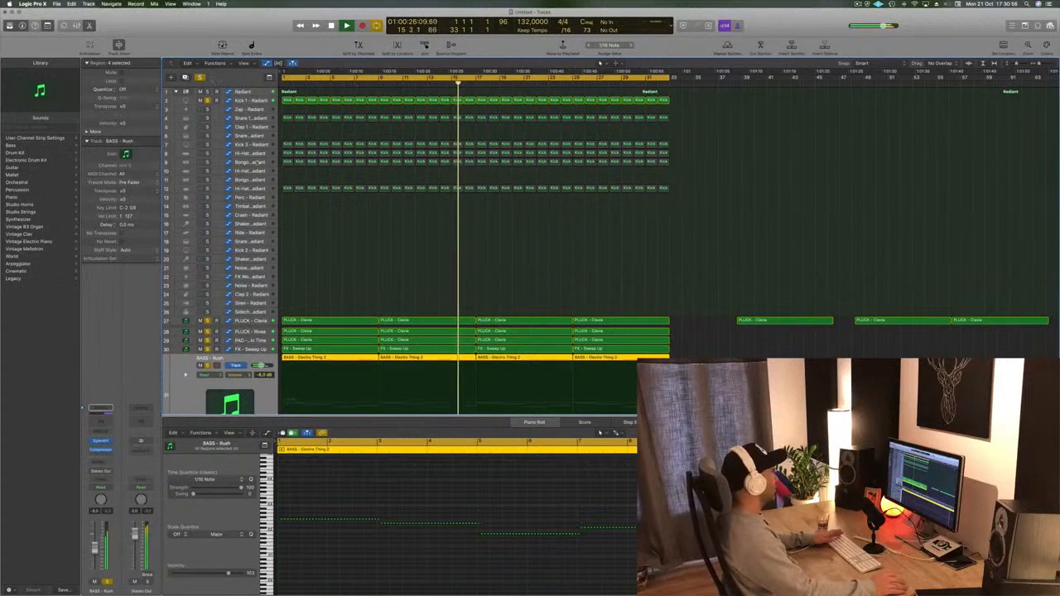
pyautogui.scroll(-3, 346, 241)
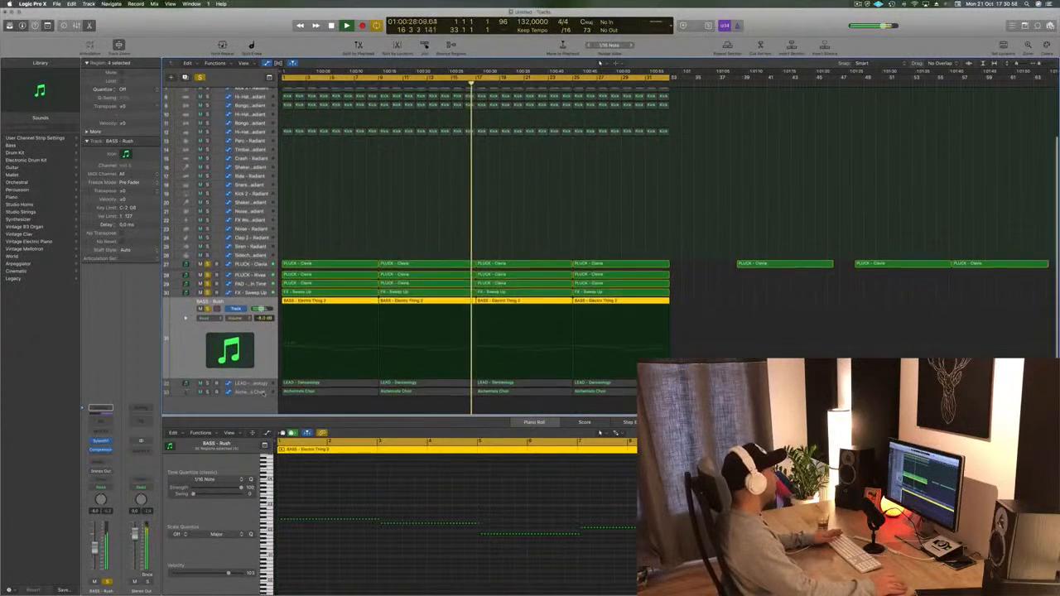
pyautogui.press('Return')
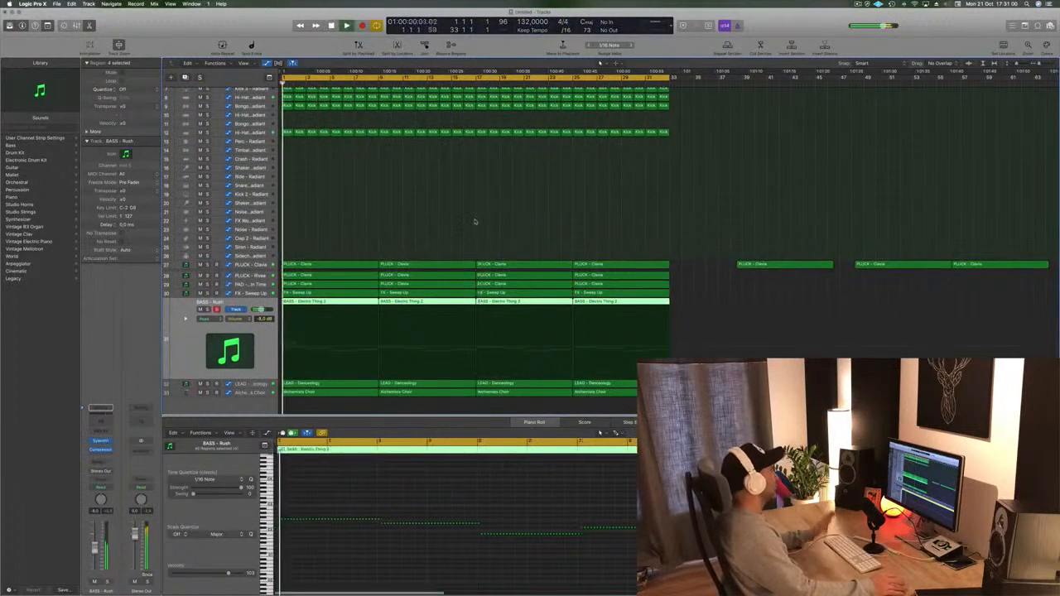
pyautogui.scroll(3, 440, 232)
pyautogui.scroll(2, 434, 243)
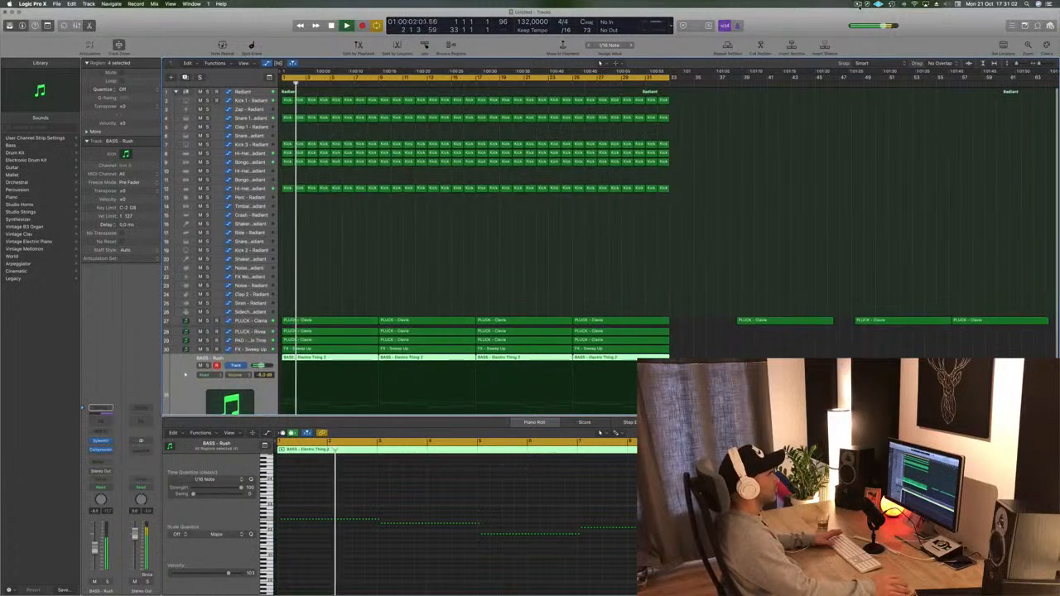
pyautogui.click(857, 4)
pyautogui.click(803, 32)
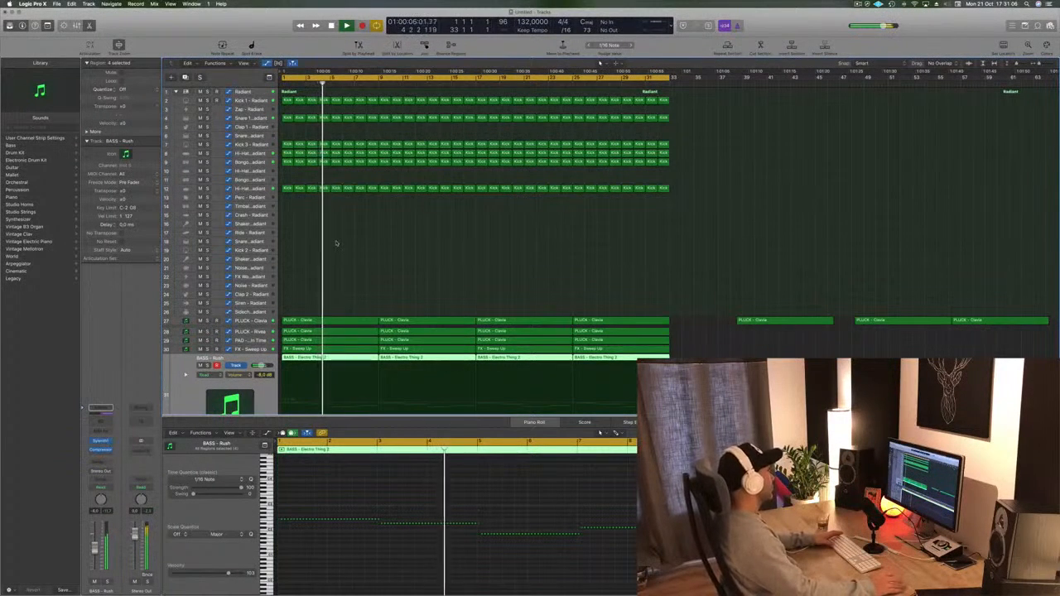
# - Copy the first Hi-Hat region on track 12 to Shaker track 16 at bar 1, and shift its four notes onto the beats
pyautogui.click(293, 220)
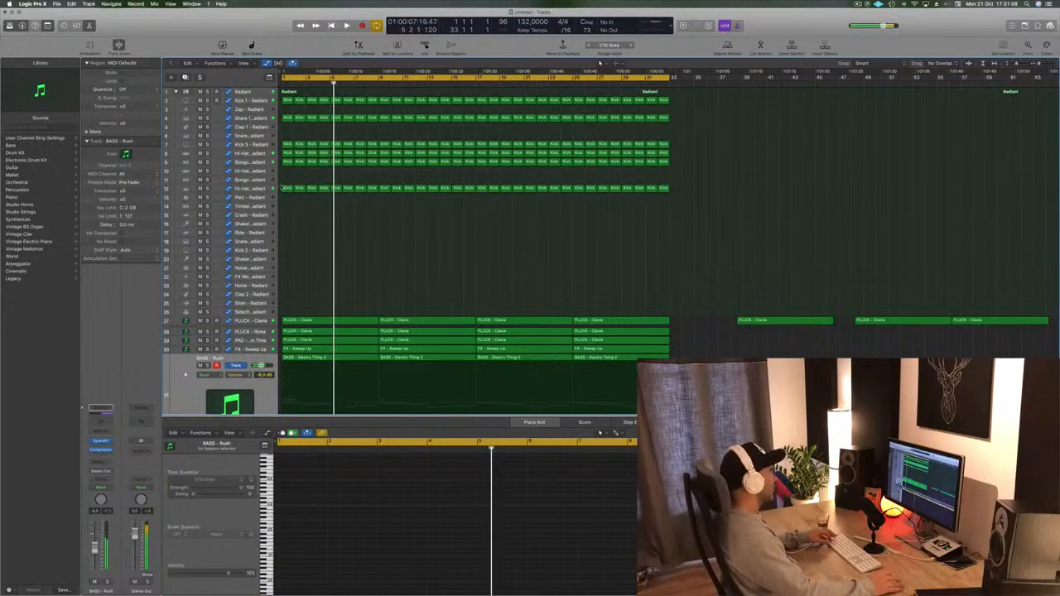
pyautogui.moveTo(286, 188); pyautogui.dragTo(287, 223)
pyautogui.moveTo(336, 513); pyautogui.dragTo(283, 542)
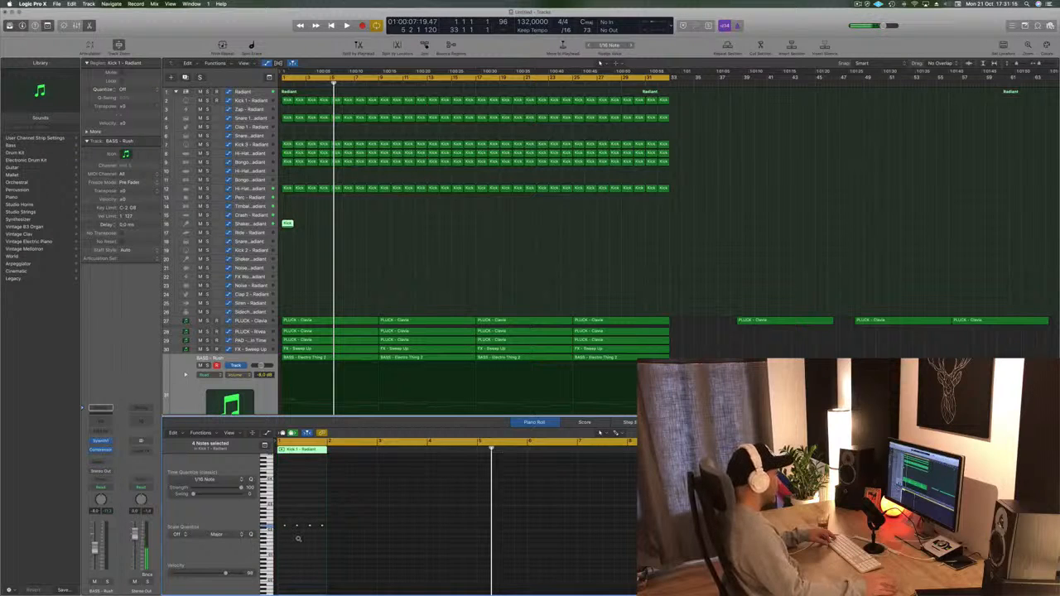
pyautogui.press('z')
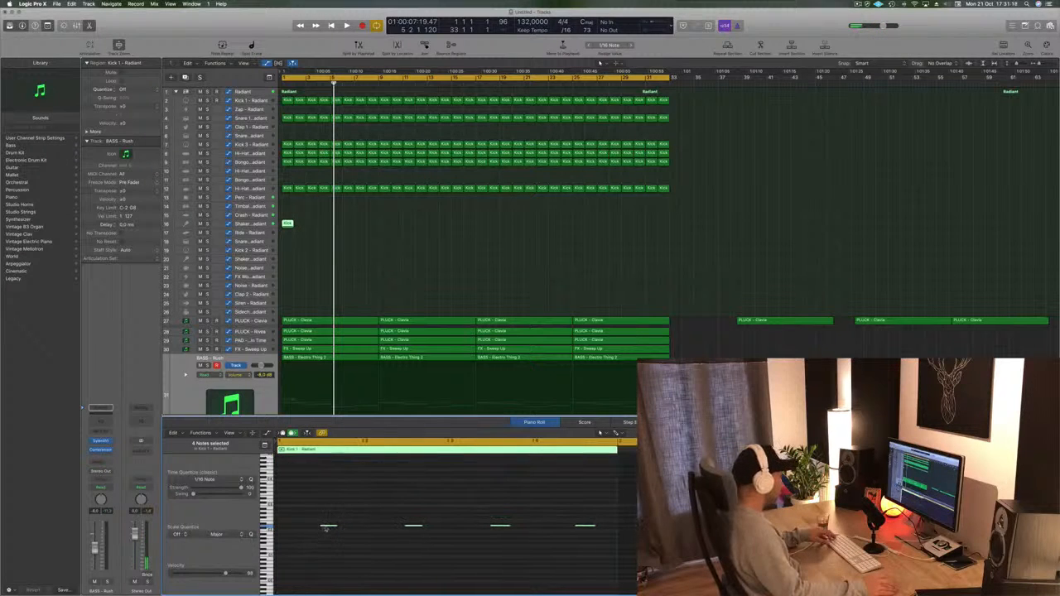
pyautogui.moveTo(328, 526); pyautogui.dragTo(288, 528)
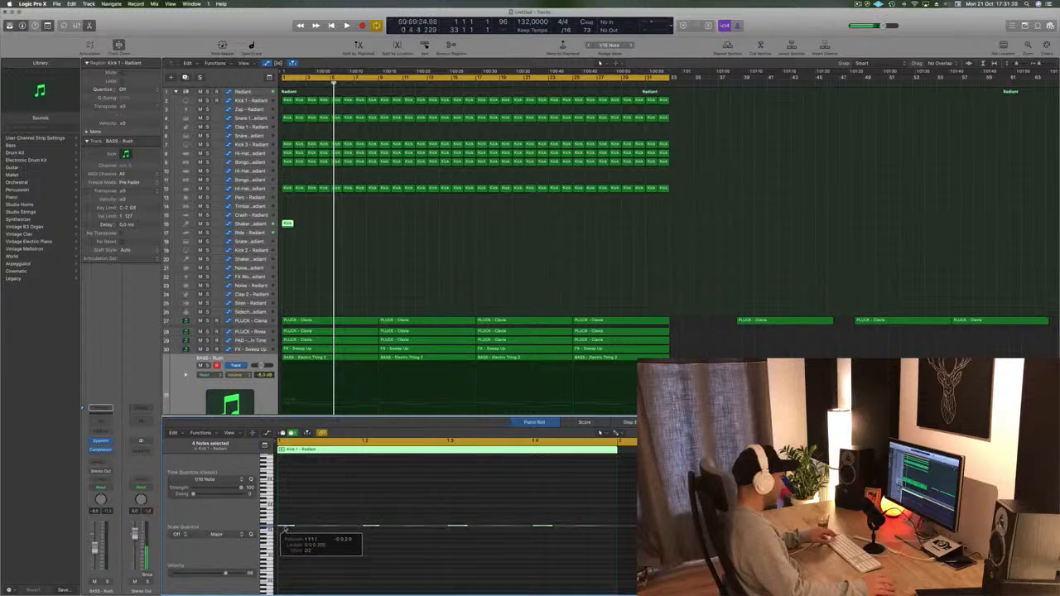
pyautogui.press('space')
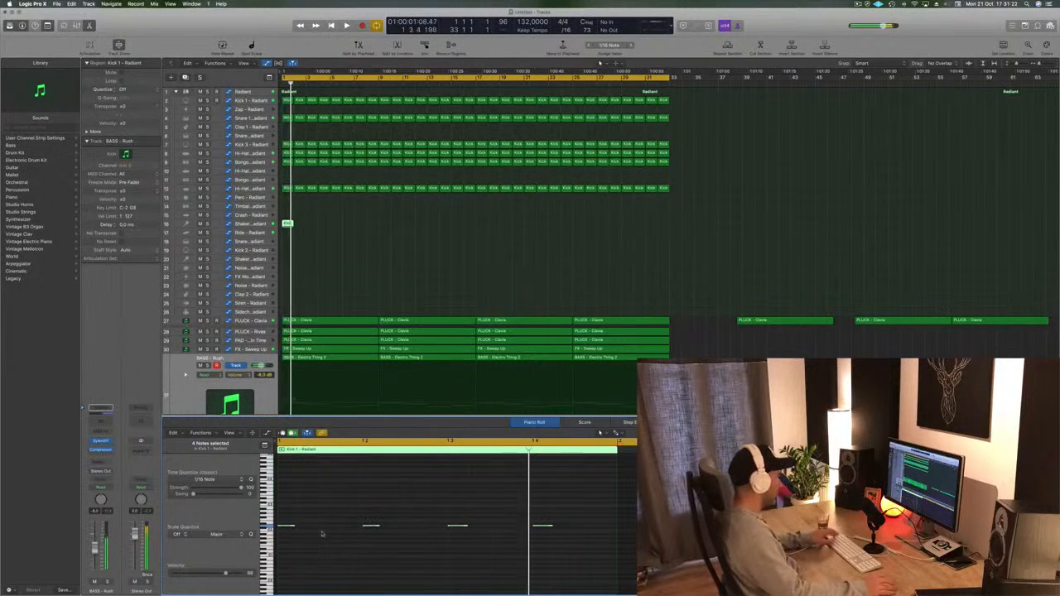
# - Duplicate the four shaker notes onto the offbeats and listen to the pattern
pyautogui.moveTo(293, 525); pyautogui.dragTo(330, 530)
pyautogui.press('space')
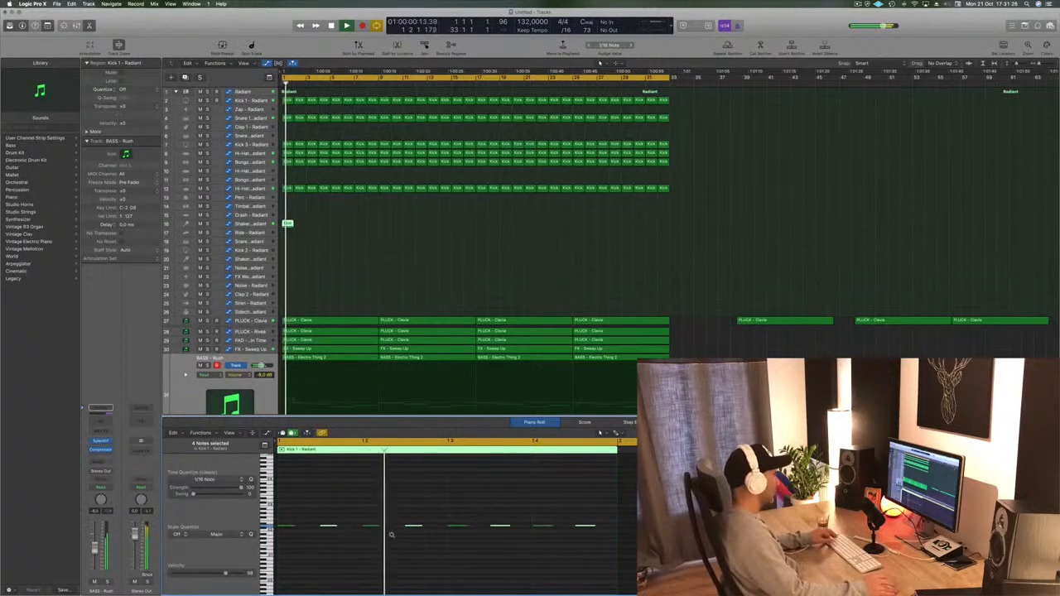
pyautogui.scroll(-5, 388, 532)
pyautogui.scroll(-3, 385, 530)
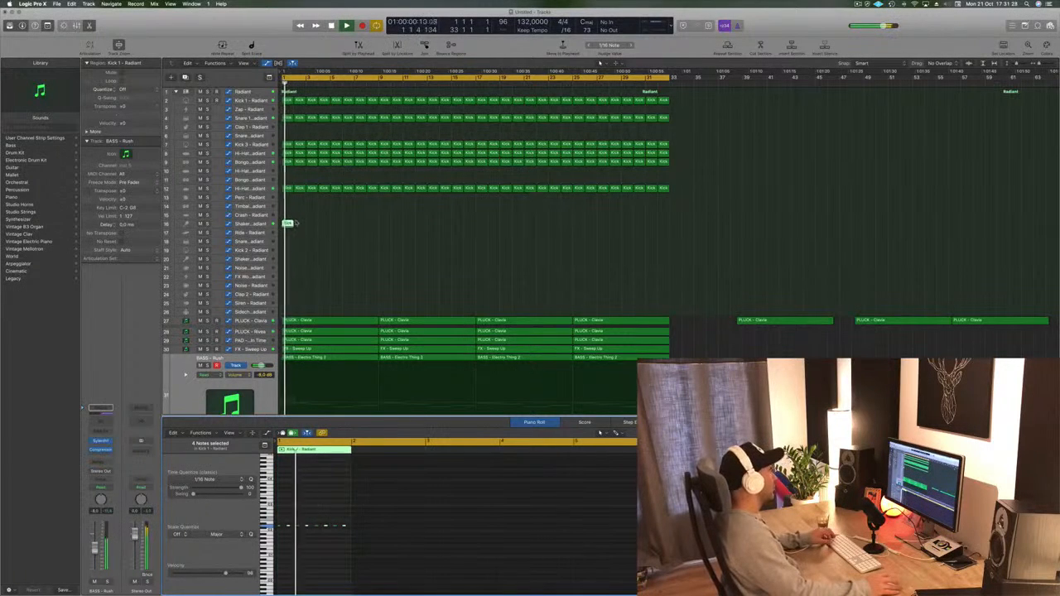
# - Copy the one-bar shaker region repeatedly along Shaker track 16 to fill it through bar 32
pyautogui.moveTo(290, 225); pyautogui.dragTo(384, 229)
pyautogui.moveTo(286, 224); pyautogui.dragTo(487, 230)
pyautogui.press('space')
pyautogui.scroll(-3, 347, 265)
pyautogui.scroll(-3, 342, 275)
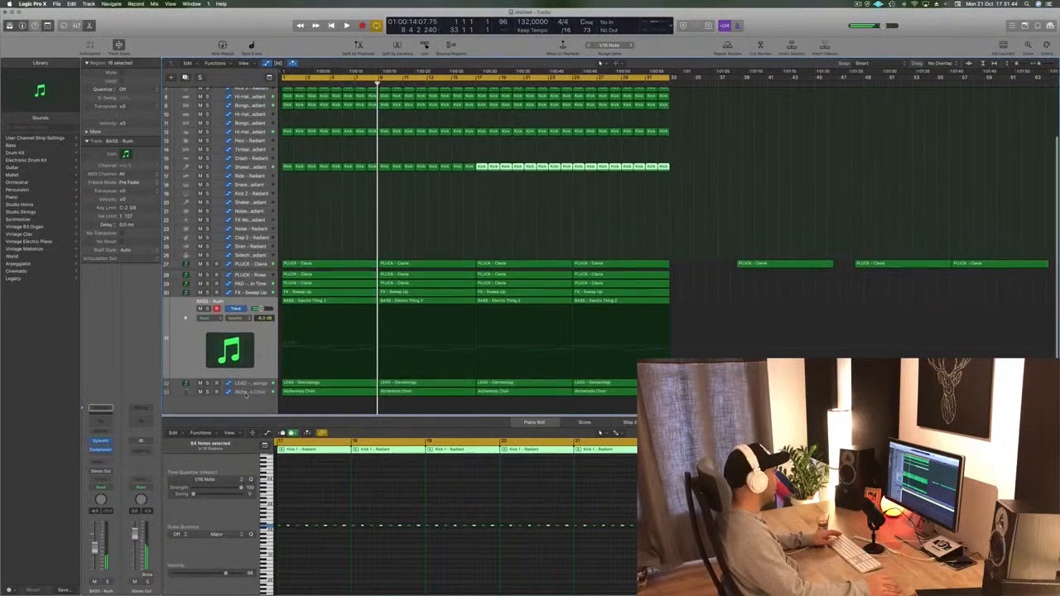
# - Solo the Alchemists Choir and LEAD - Danceology tracks and listen from the start
pyautogui.click(246, 395)
pyautogui.click(207, 327)
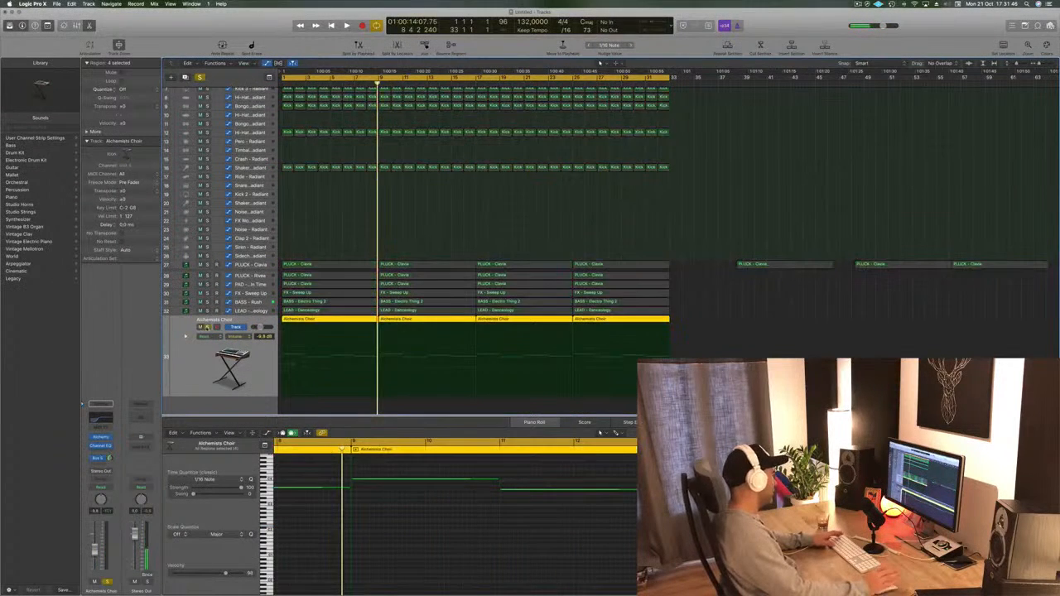
pyautogui.press('space')
pyautogui.click(207, 311)
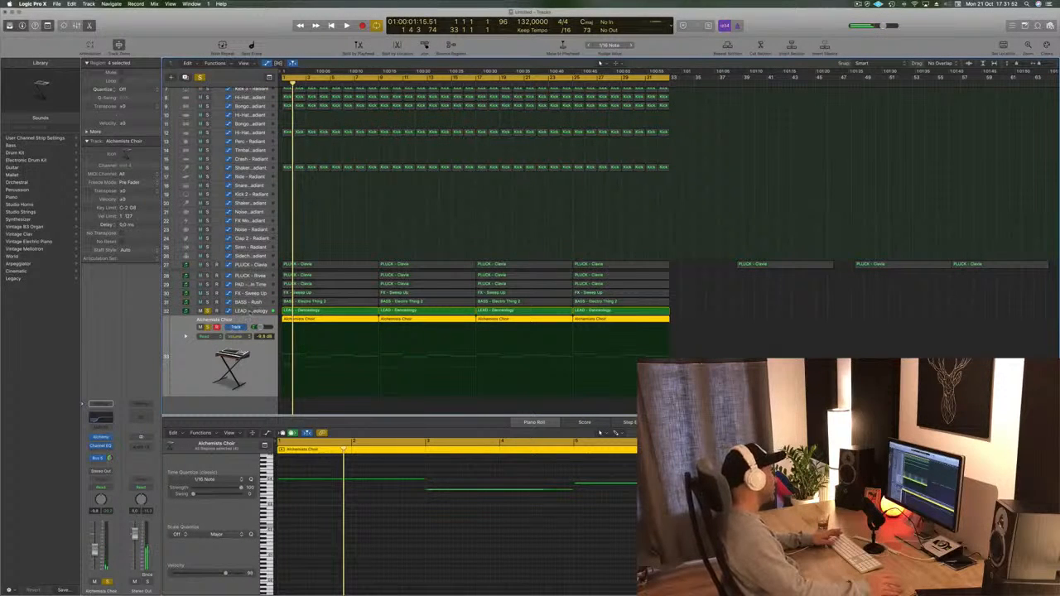
# - Open the Channel EQ of the LEAD - Danceology track and examine its spectrum during playback
pyautogui.press('Up')
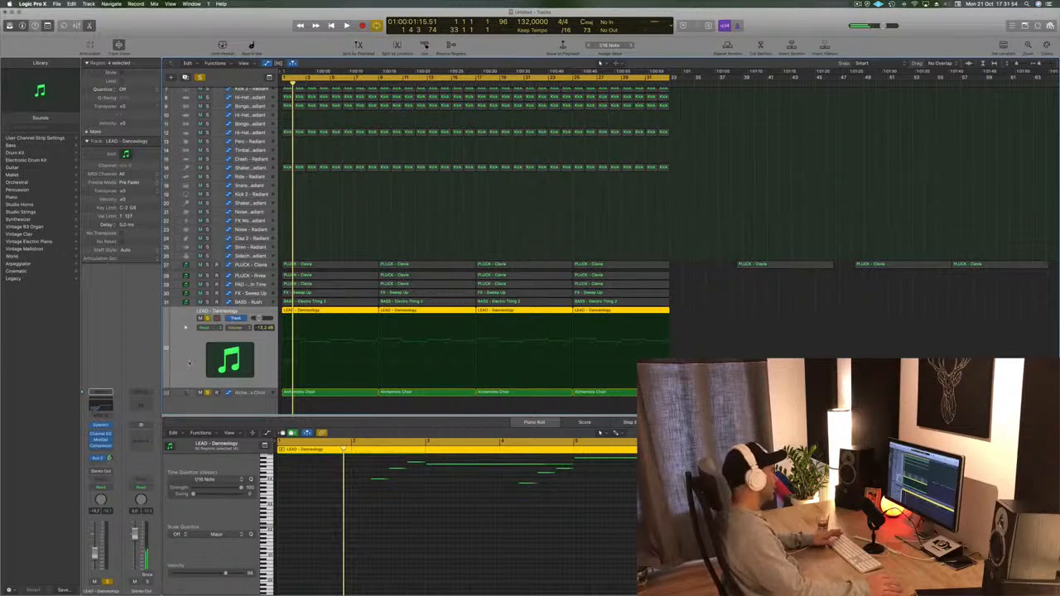
pyautogui.click(104, 407)
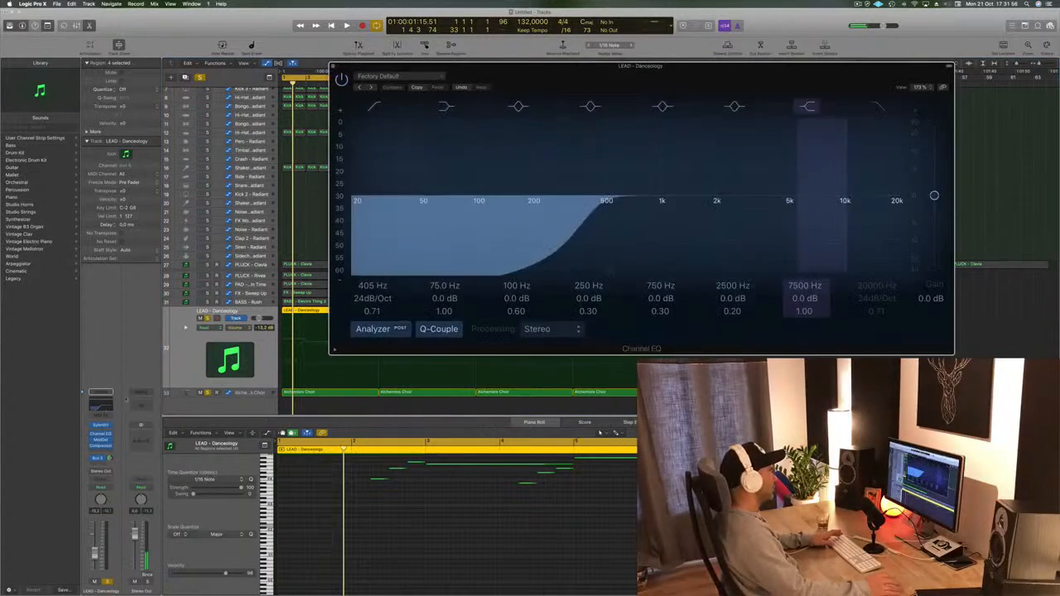
pyautogui.press('space')
pyautogui.moveTo(666, 66); pyautogui.dragTo(772, 56)
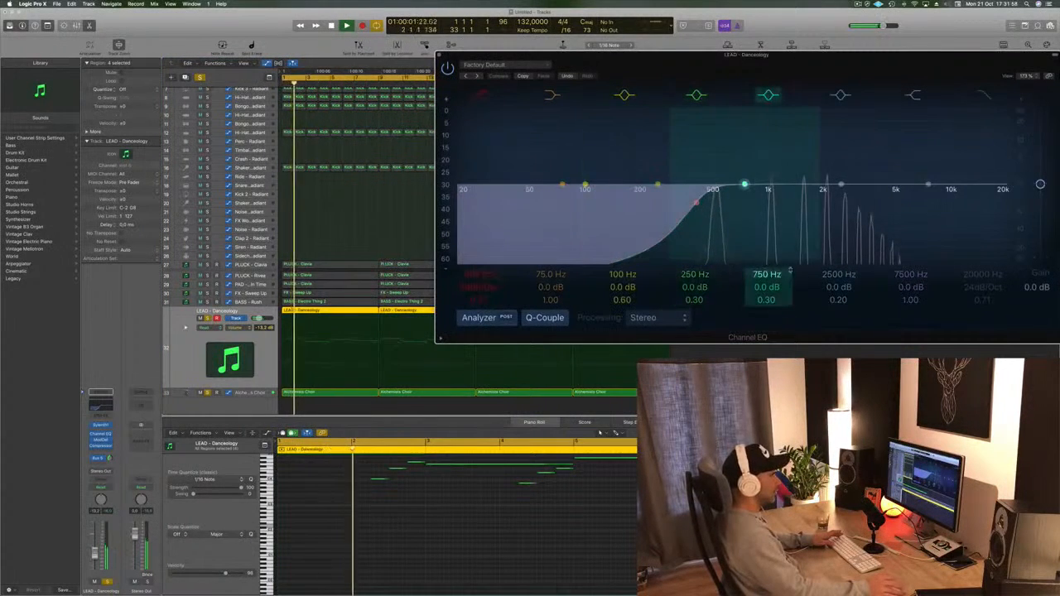
# - Raise the low cut in the Alchemists Choir track's Channel EQ to 810 Hz, then close that EQ
pyautogui.click(253, 394)
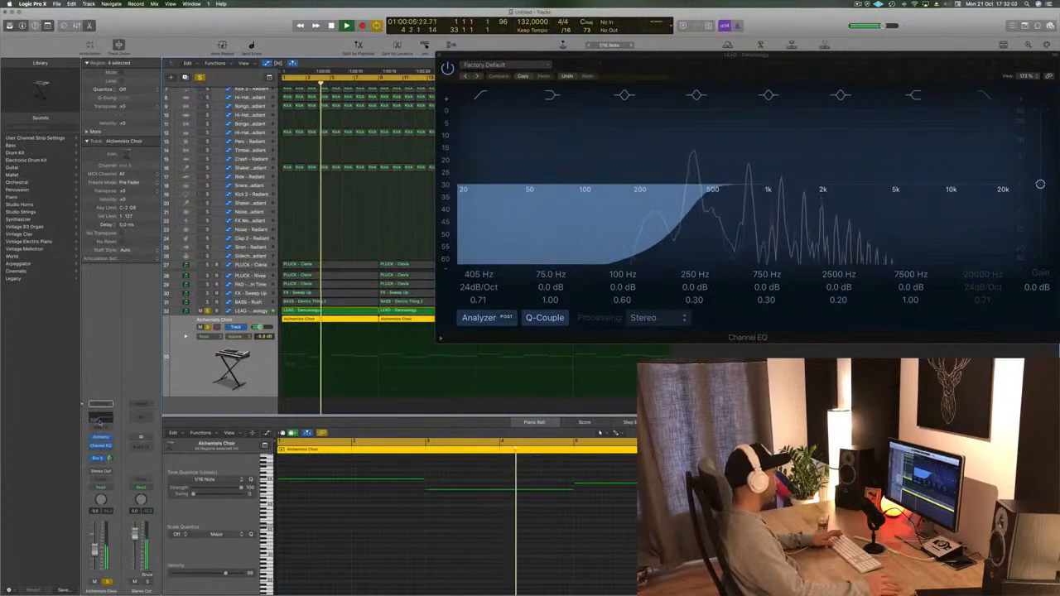
pyautogui.click(99, 421)
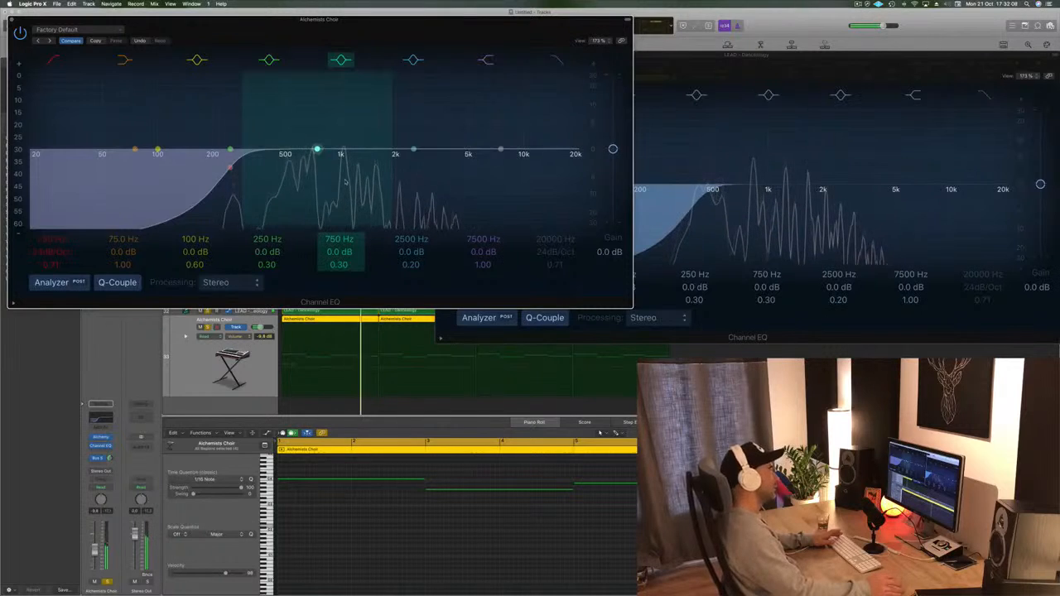
pyautogui.moveTo(339, 20); pyautogui.dragTo(549, 36)
pyautogui.moveTo(449, 183); pyautogui.dragTo(535, 182)
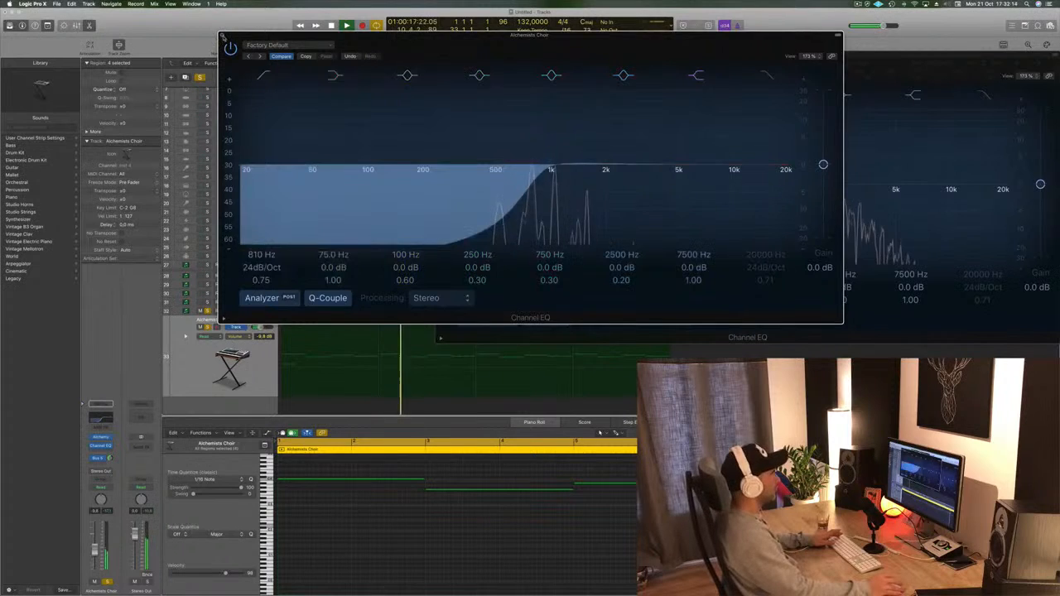
pyautogui.click(222, 38)
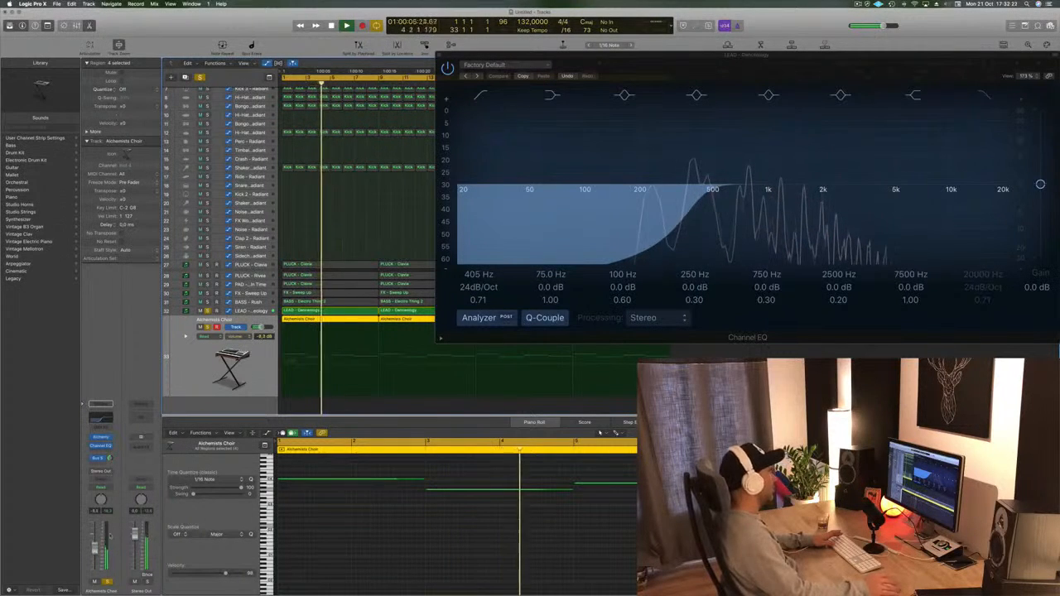
# - Turn off all solos, close the lead's Channel EQ and play the full mix from the start
pyautogui.click(200, 78)
pyautogui.press('Return')
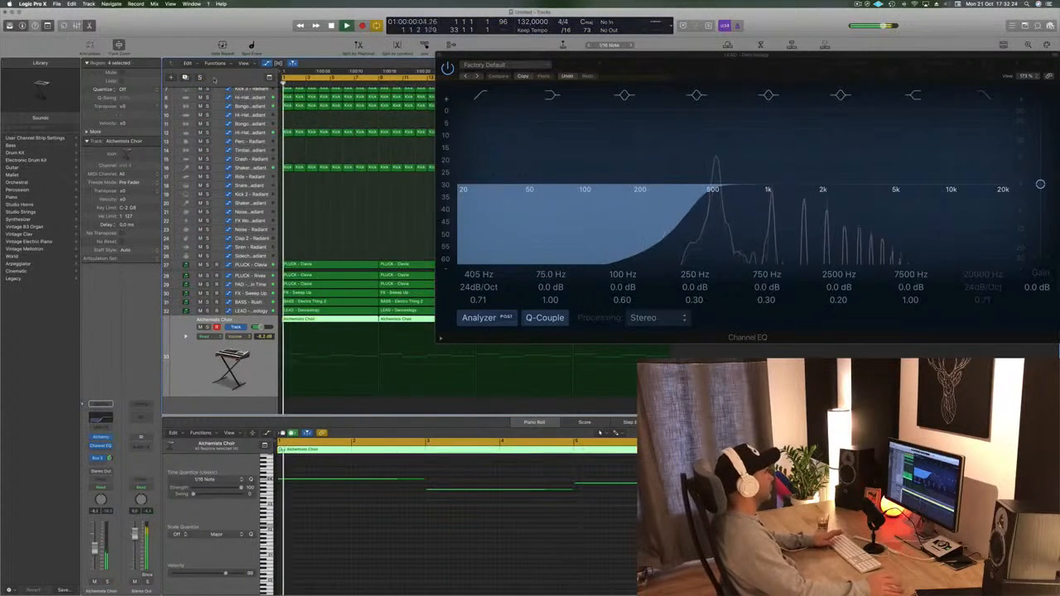
pyautogui.moveTo(839, 54); pyautogui.dragTo(568, 63)
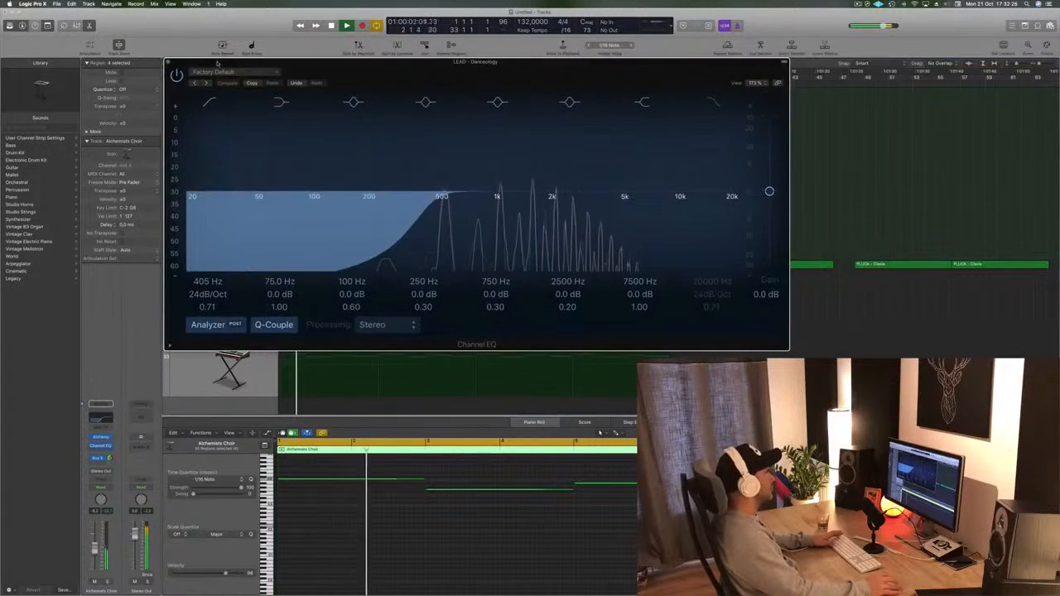
pyautogui.press('super+w')
pyautogui.press('space')
pyautogui.press('Return')
pyautogui.press('space')
# - Open the Stereo Delay on Shaker 2 track 16 and step through its presets to 1/16 Note while listening
pyautogui.click(251, 168)
pyautogui.press('Return')
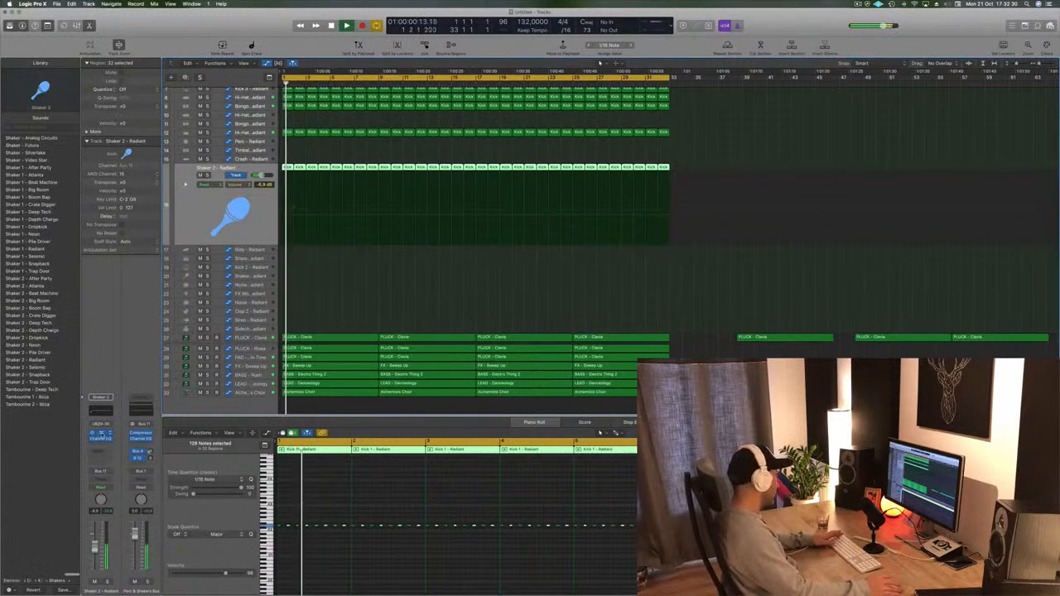
pyautogui.click(100, 434)
pyautogui.moveTo(195, 51); pyautogui.dragTo(450, 125)
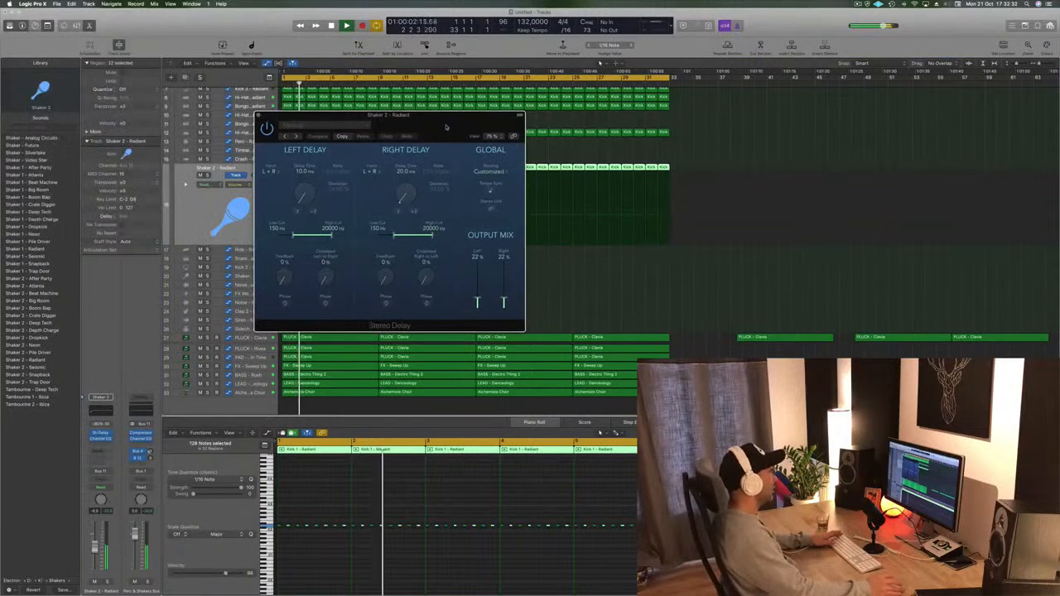
pyautogui.click(285, 136)
pyautogui.click(285, 138)
pyautogui.click(284, 139)
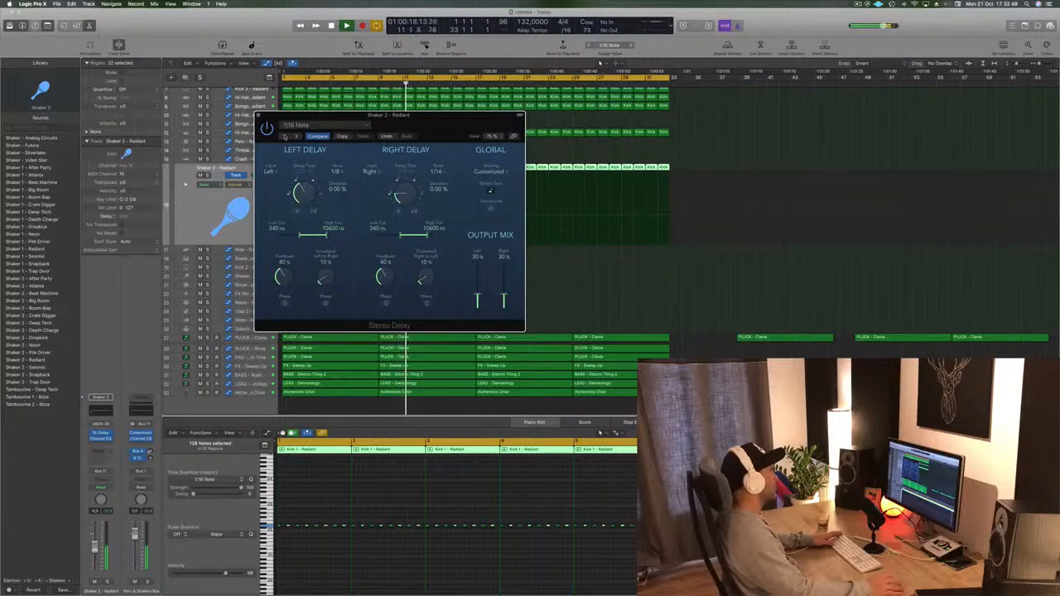
pyautogui.click(286, 137)
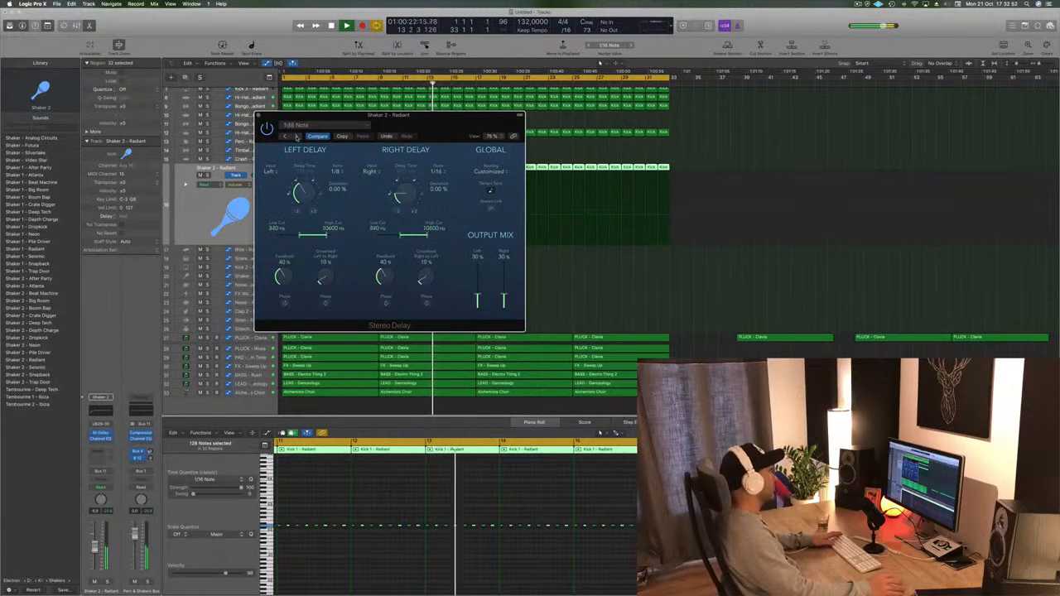
# - Close the Stereo Delay and lower the Shaker 2 track's volume to -12.0 dB during playback
pyautogui.moveTo(419, 121); pyautogui.dragTo(402, 121)
pyautogui.click(243, 114)
pyautogui.press('space')
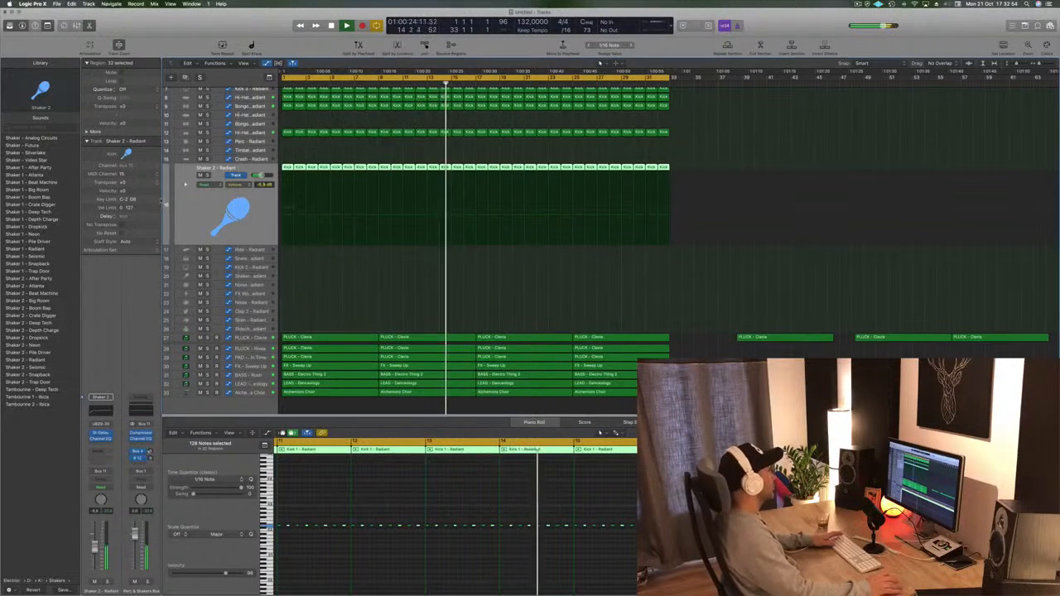
pyautogui.press('space')
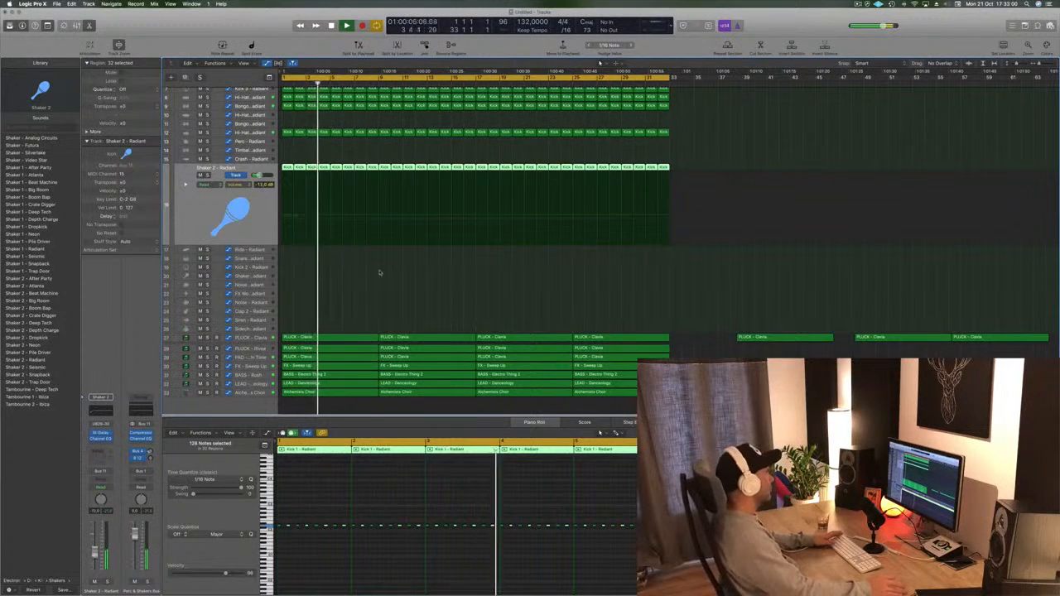
# - Copy the first Shaker 2 region down to Ride track 17 at bar 1
pyautogui.click(288, 168)
pyautogui.moveTo(287, 168); pyautogui.dragTo(288, 250)
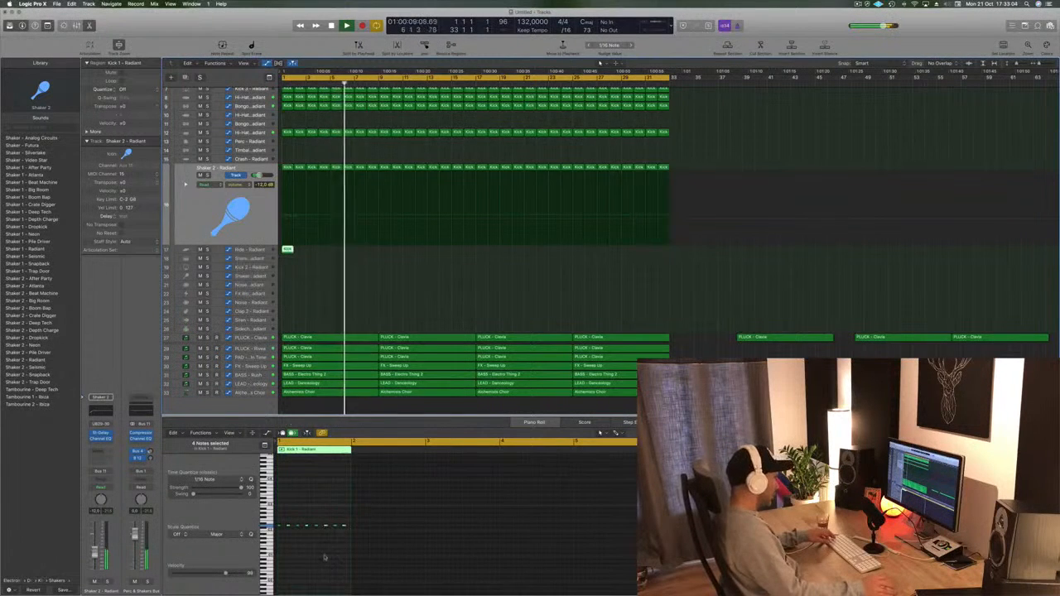
pyautogui.scroll(5, 324, 556)
pyautogui.press('space')
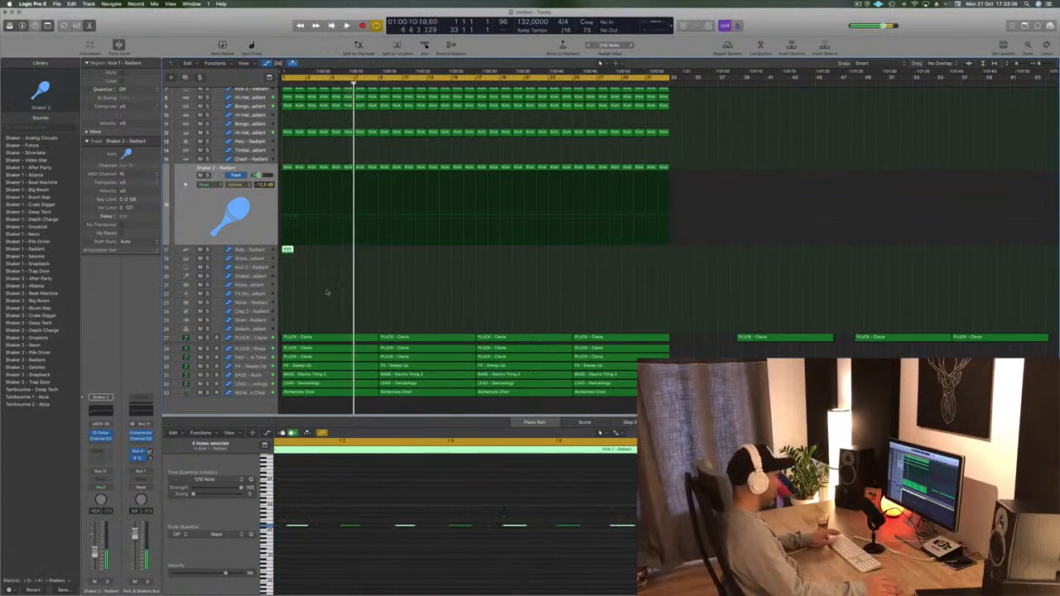
# - Select all notes in the copied Ride region, shift them slightly up in pitch and listen to the result
pyautogui.click(353, 526)
pyautogui.scroll(-4, 335, 560)
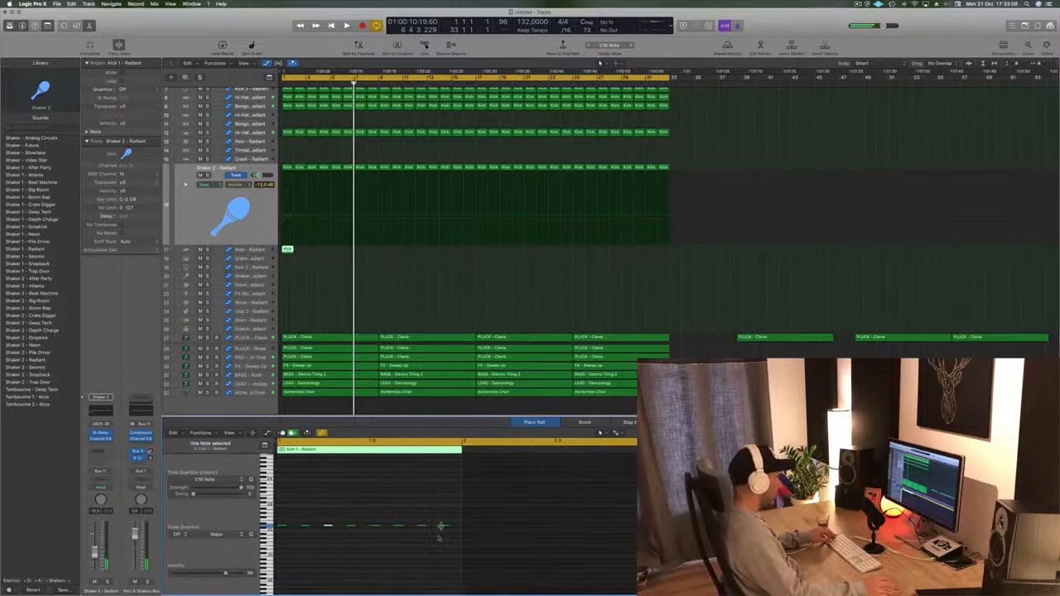
pyautogui.moveTo(444, 540); pyautogui.dragTo(191, 516)
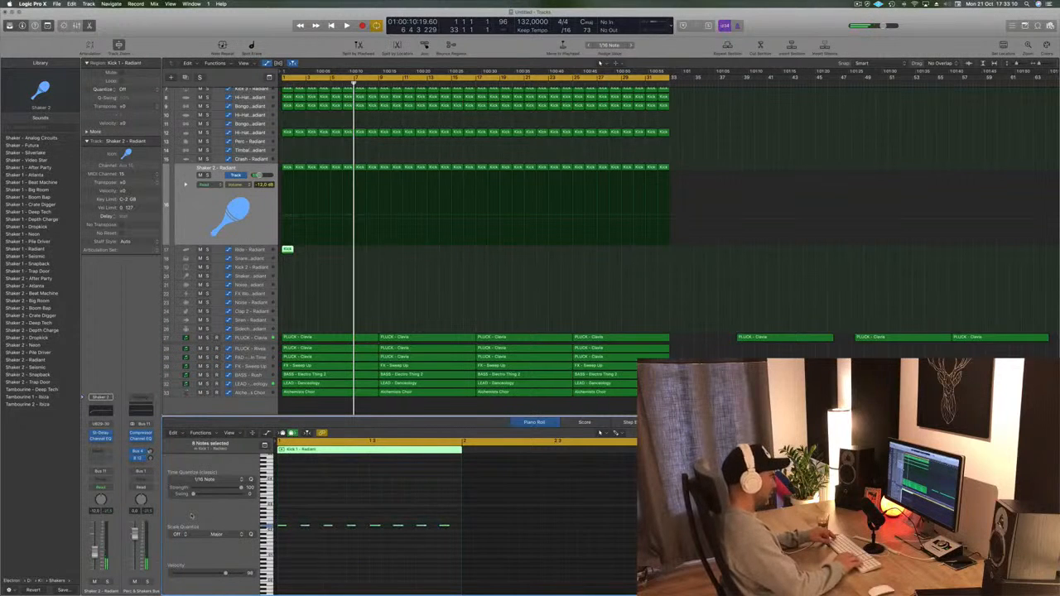
pyautogui.press('space')
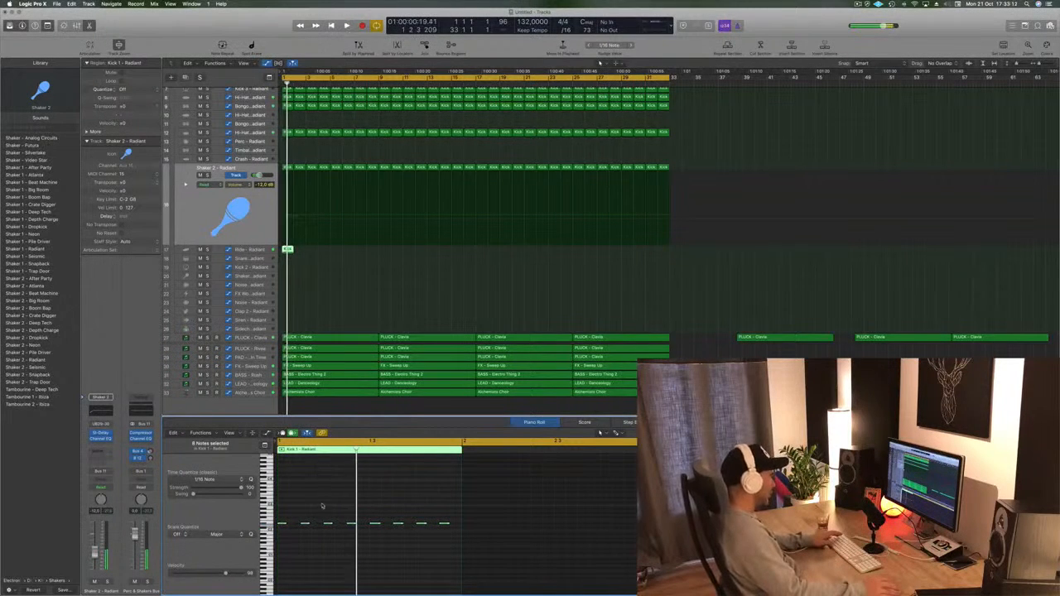
pyautogui.press('space')
pyautogui.click(309, 478)
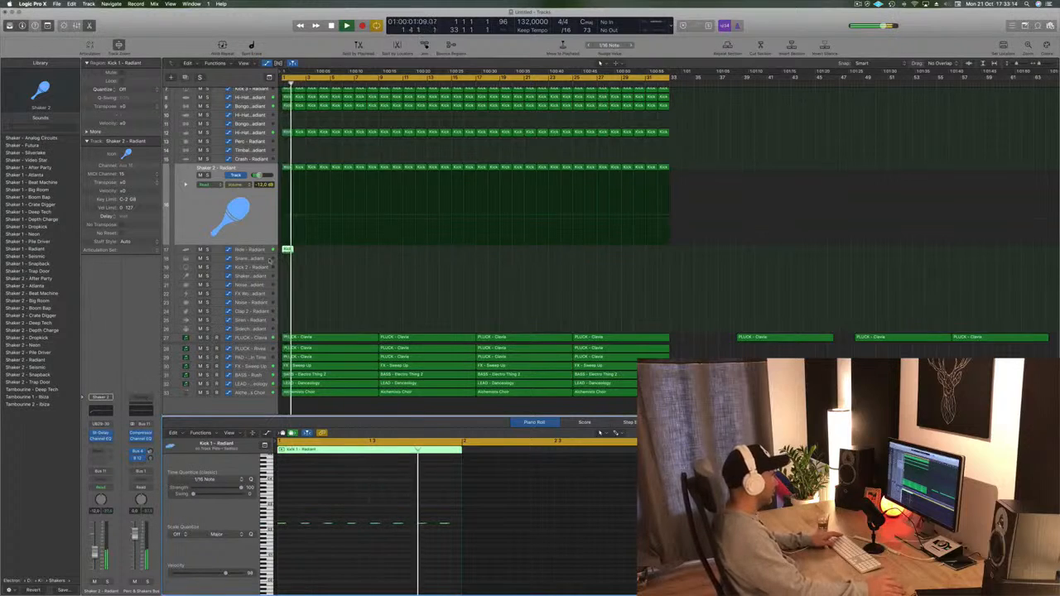
# - Copy the one-bar Ride region repeatedly along track 17 to fill it through bar 32
pyautogui.click(259, 248)
pyautogui.press('space')
pyautogui.press('space')
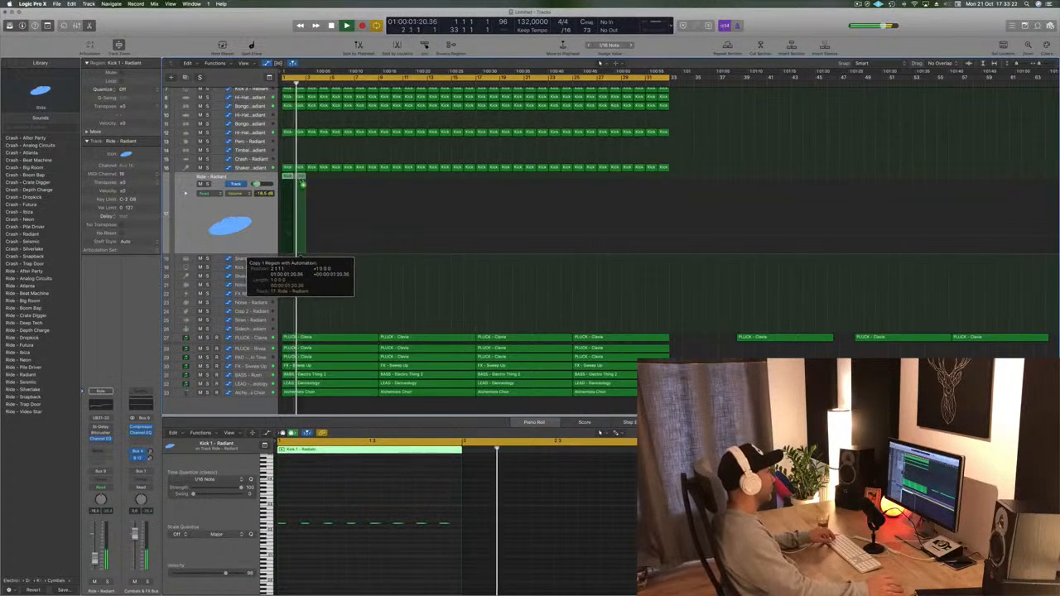
pyautogui.moveTo(285, 179); pyautogui.dragTo(476, 182)
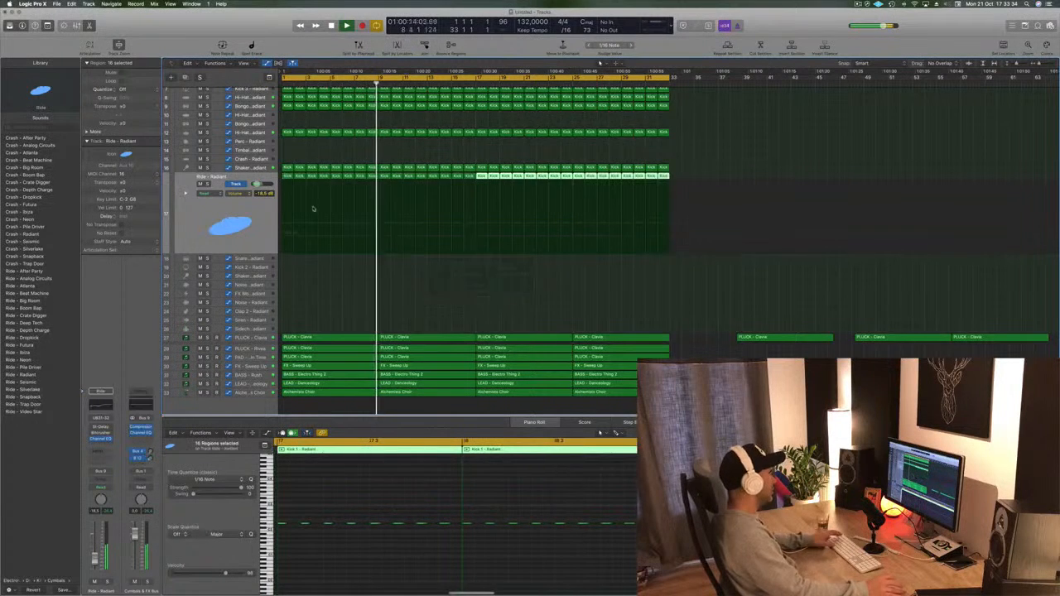
# - Lower the Ride track's volume to -23.0 dB and deselect its regions
pyautogui.click(193, 213)
pyautogui.moveTo(94, 559); pyautogui.dragTo(94, 565)
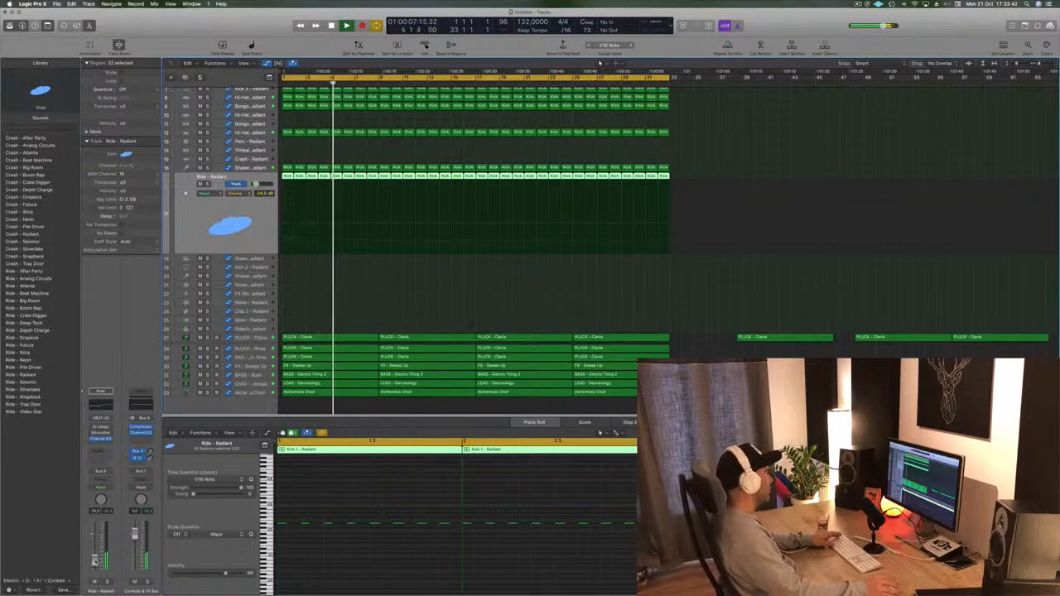
pyautogui.click(396, 282)
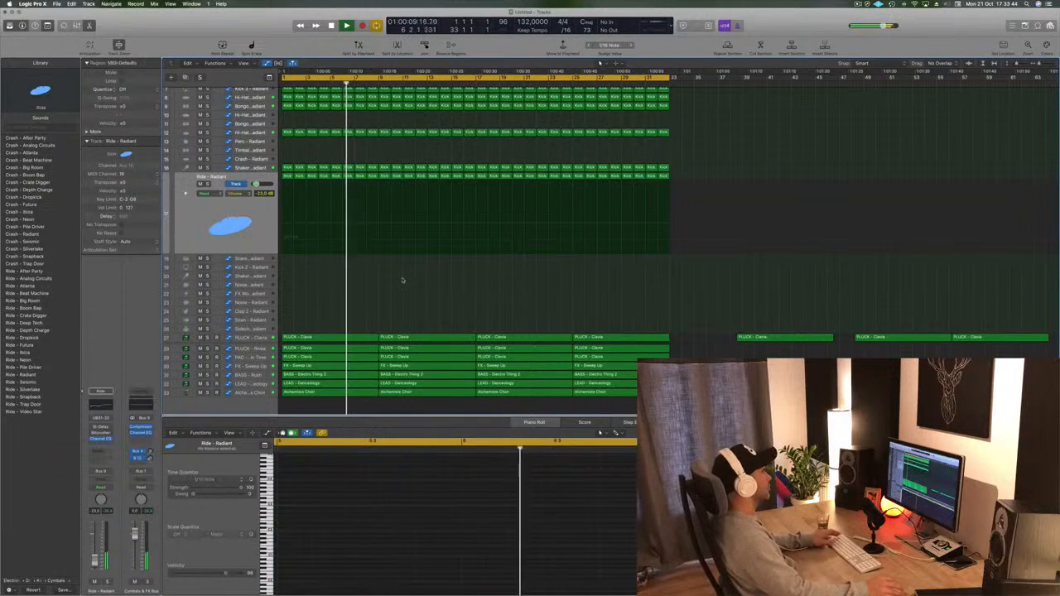
# - Listen to the mix, check the PLUCK track 28, and lower the Ride track's volume further to -24.5 dB
pyautogui.press('space')
pyautogui.scroll(-5, 395, 285)
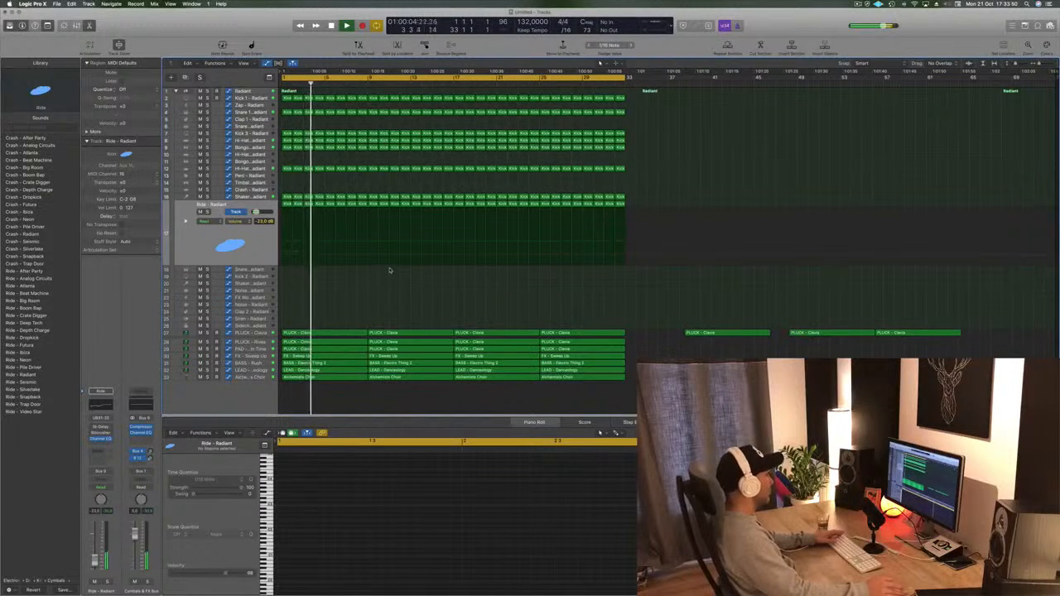
pyautogui.click(249, 342)
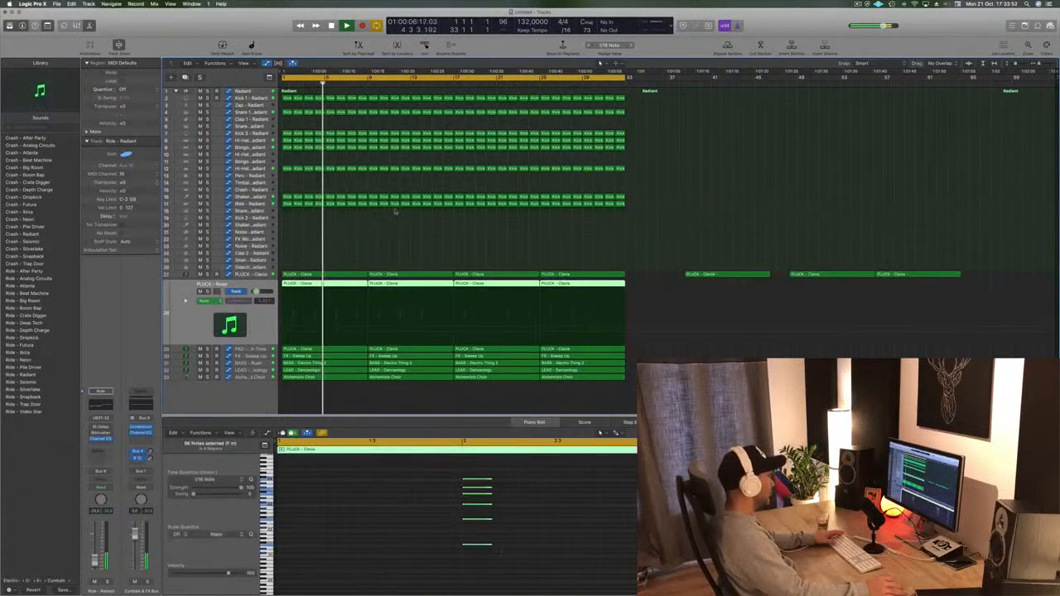
pyautogui.click(421, 247)
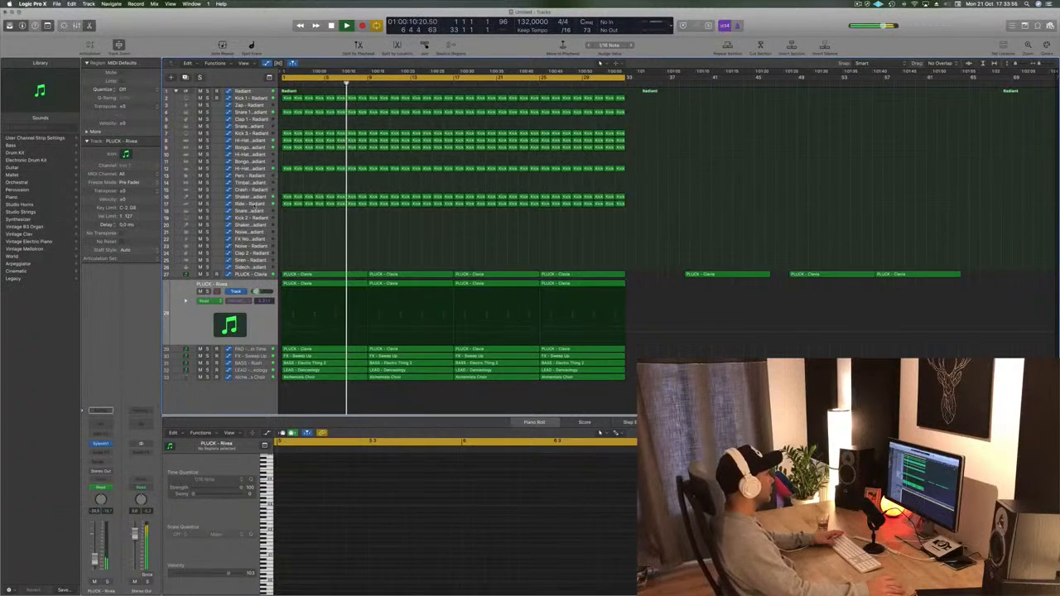
pyautogui.click(285, 205)
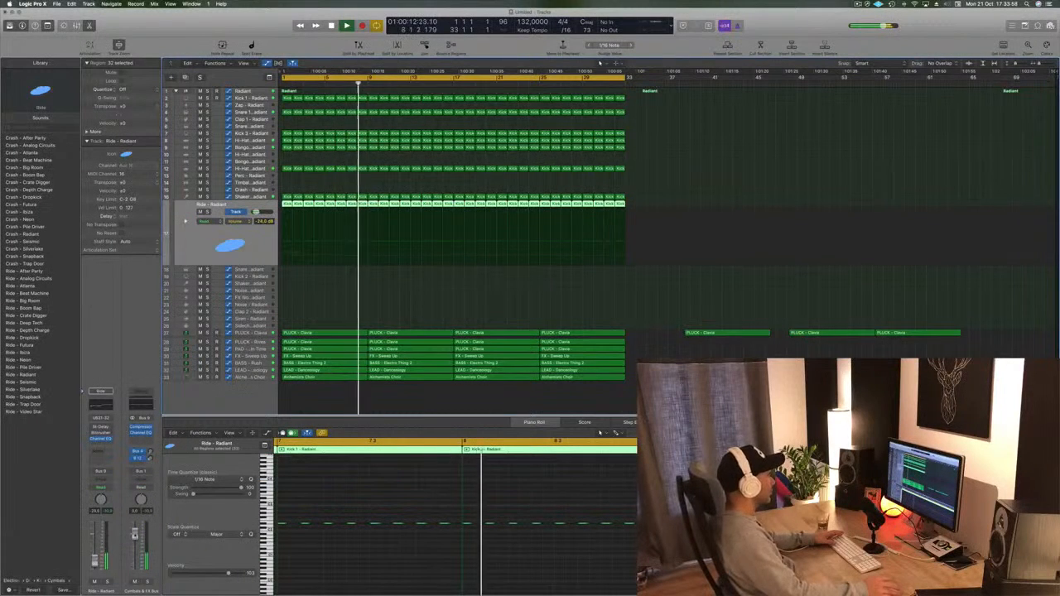
# - Delete the Alchemists Choir region at bars 9 to 16 and the first LEAD - Danceology region at bar 1
pyautogui.click(406, 377)
pyautogui.click(448, 249)
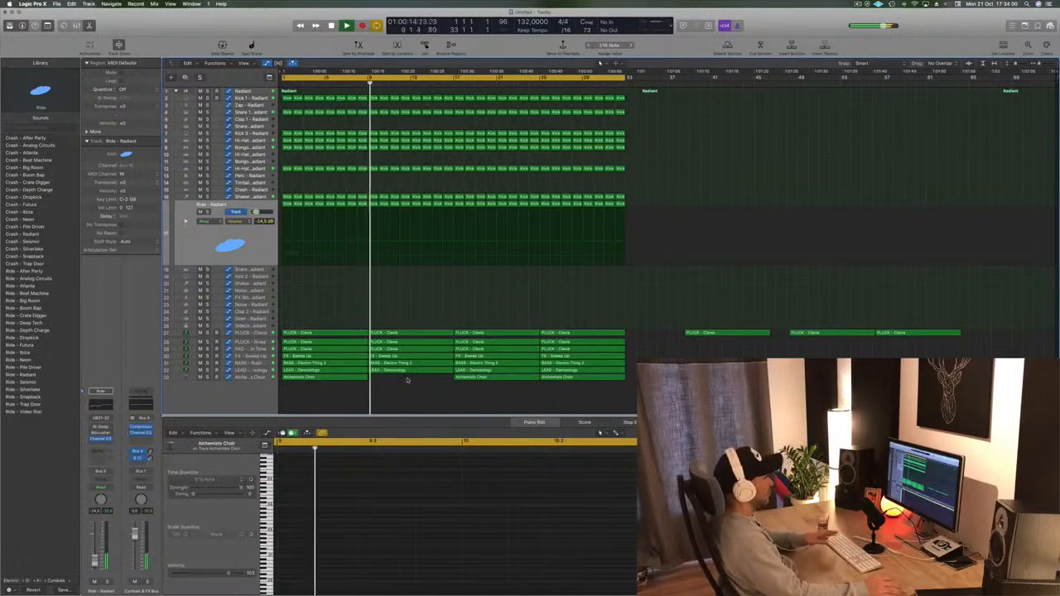
pyautogui.press('Return')
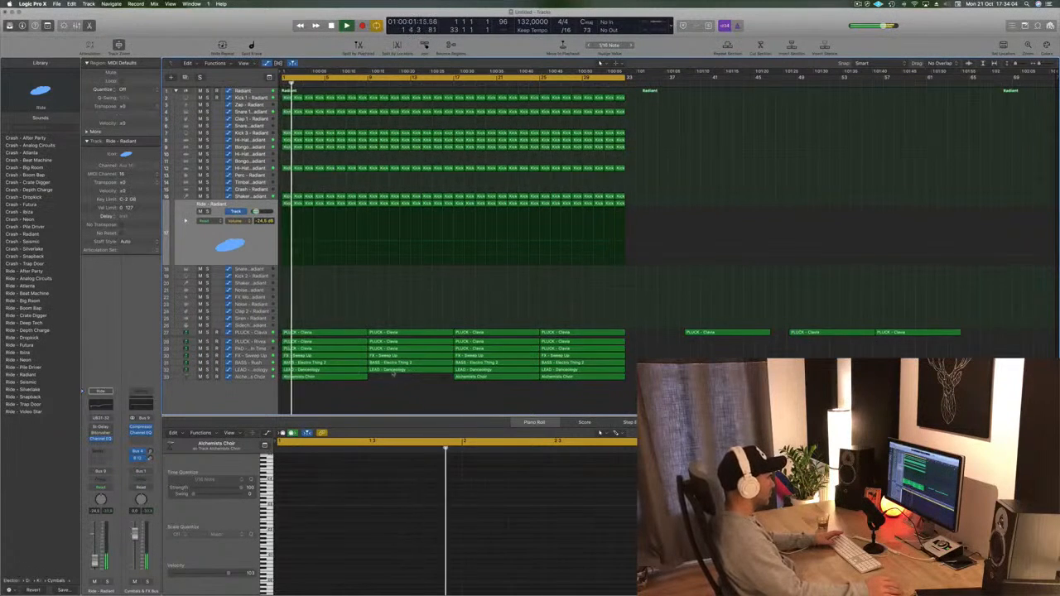
pyautogui.click(334, 371)
pyautogui.press('Delete')
pyautogui.press('space')
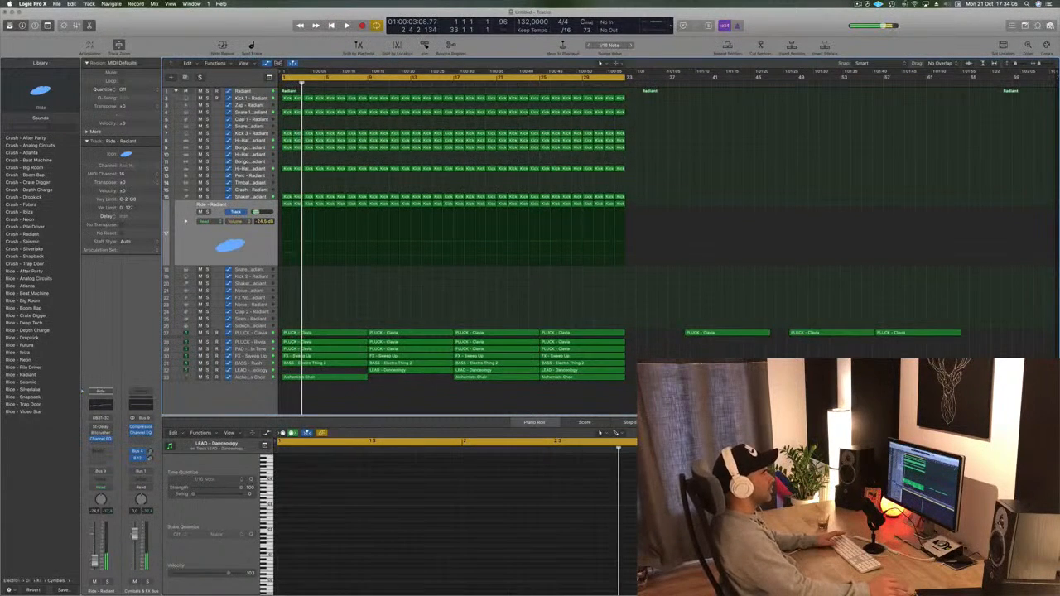
pyautogui.click(858, 5)
pyautogui.click(815, 27)
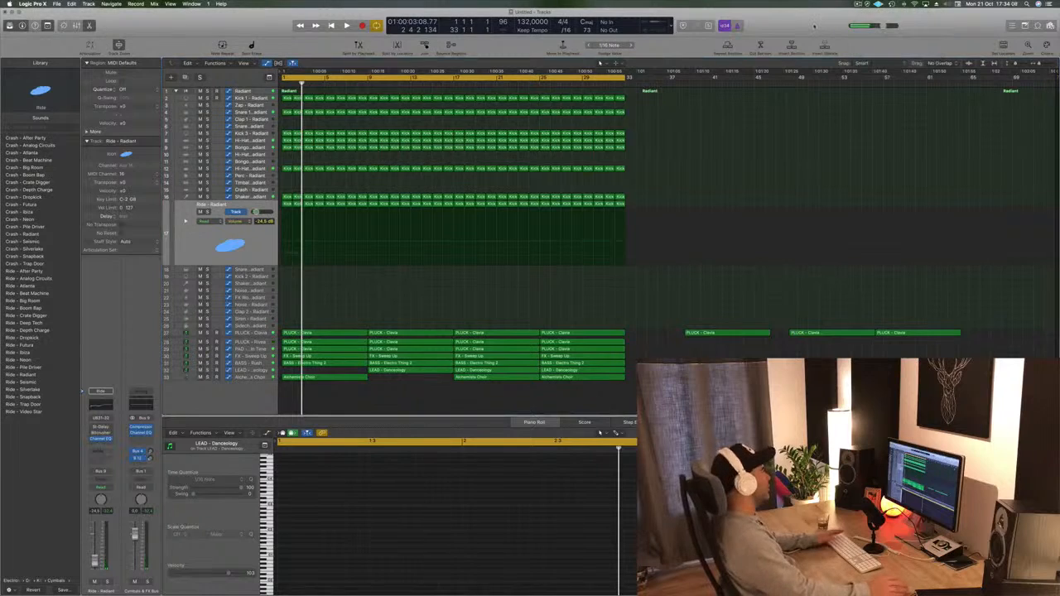
# - Play the arrangement from the start and delete the first PLUCK - Clavia region on track 27
pyautogui.press('space')
pyautogui.scroll(1, 361, 327)
pyautogui.scroll(2, 360, 328)
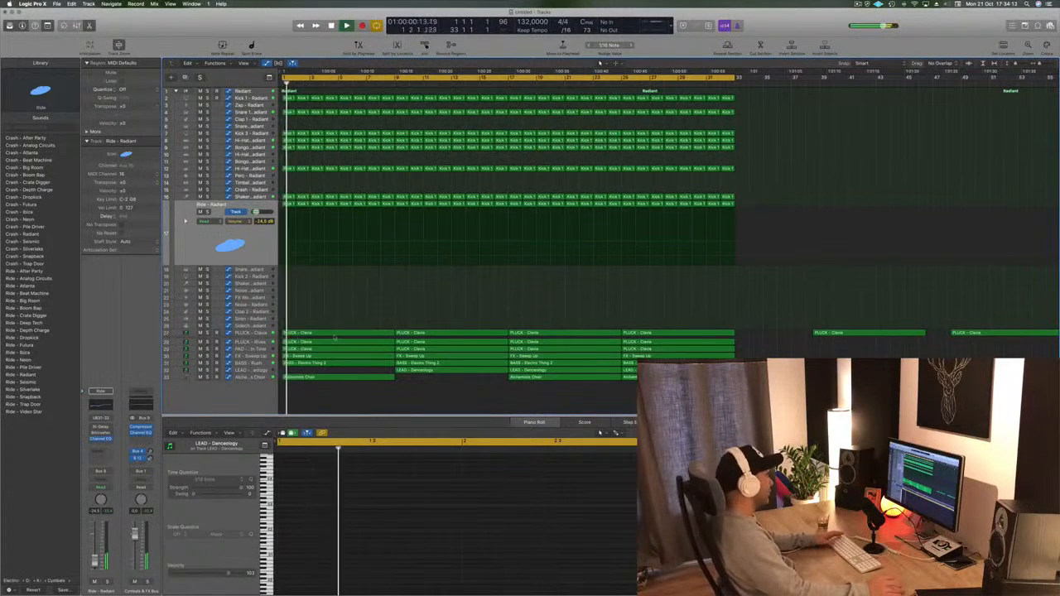
pyautogui.click(335, 335)
pyautogui.press('space')
pyautogui.press('Delete')
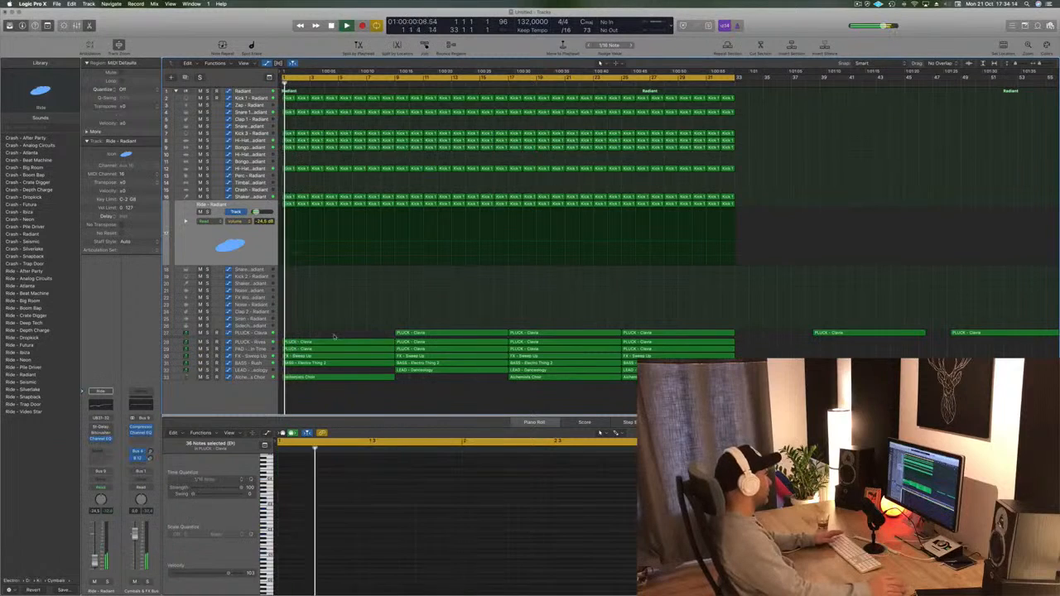
# - Delete the Alchemists Choir region and the PLUCK - Clavia region on track 28, both at bars 1 to 8
pyautogui.click(260, 341)
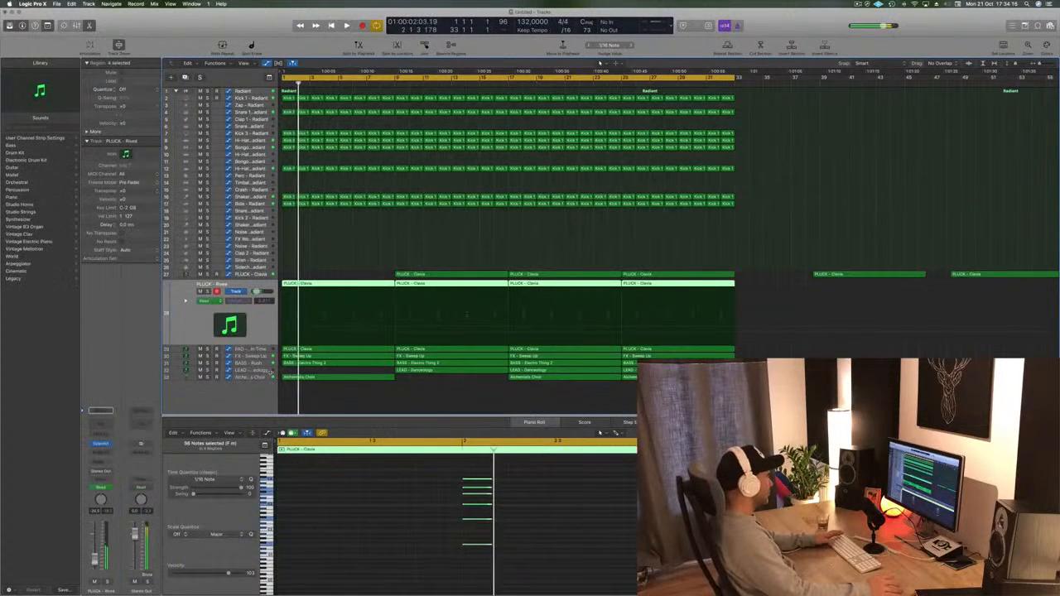
pyautogui.click(306, 377)
pyautogui.press('Delete')
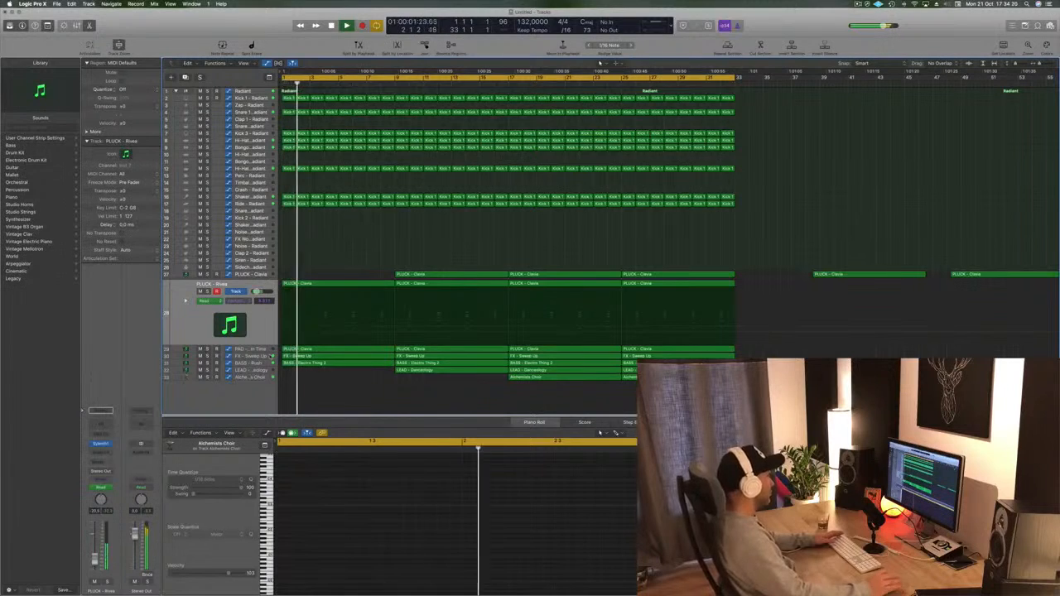
pyautogui.click(352, 283)
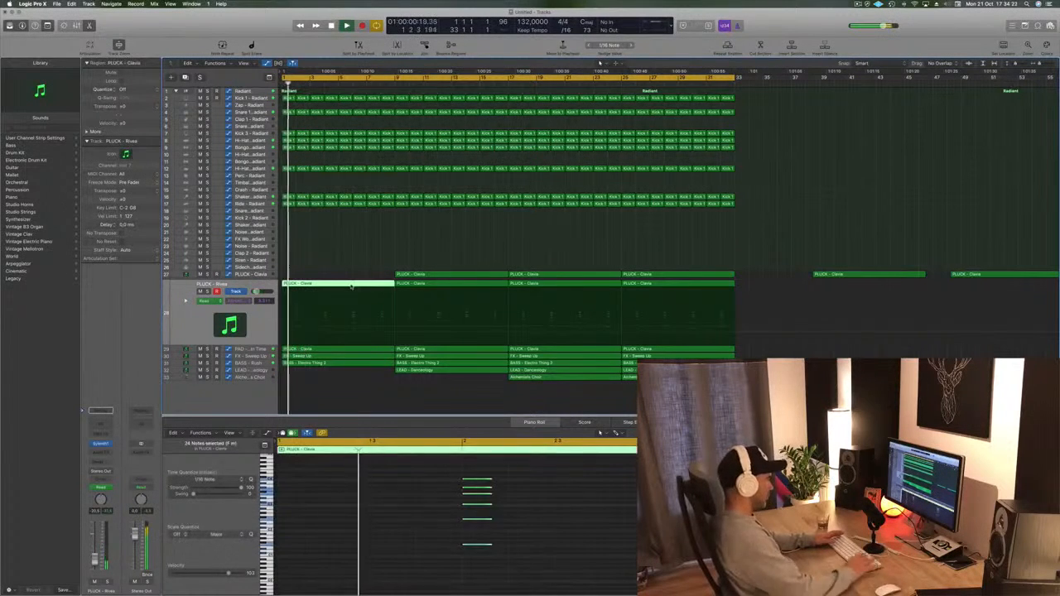
pyautogui.press('Delete')
# - Play from the start and raise the peak of the FX - Sweep Up track's automation at bar 9
pyautogui.click(322, 351)
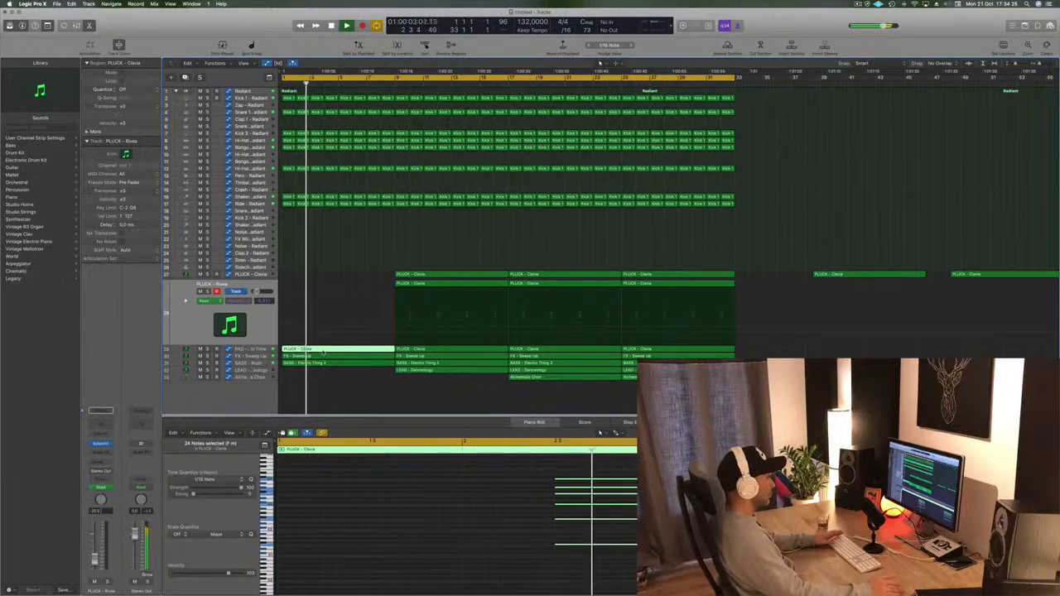
pyautogui.click(255, 357)
pyautogui.press('Return')
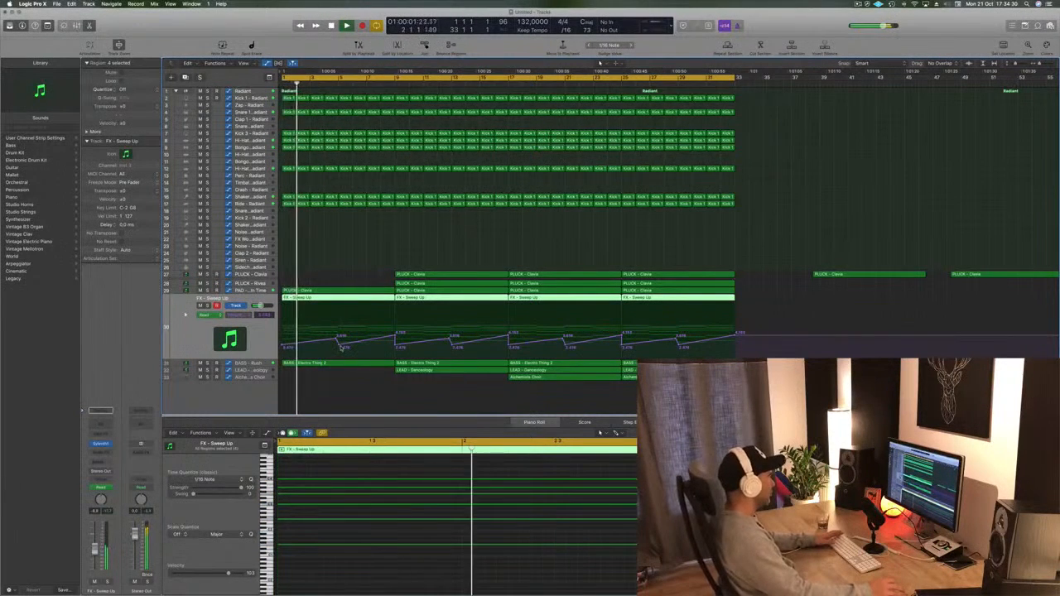
pyautogui.click(336, 340)
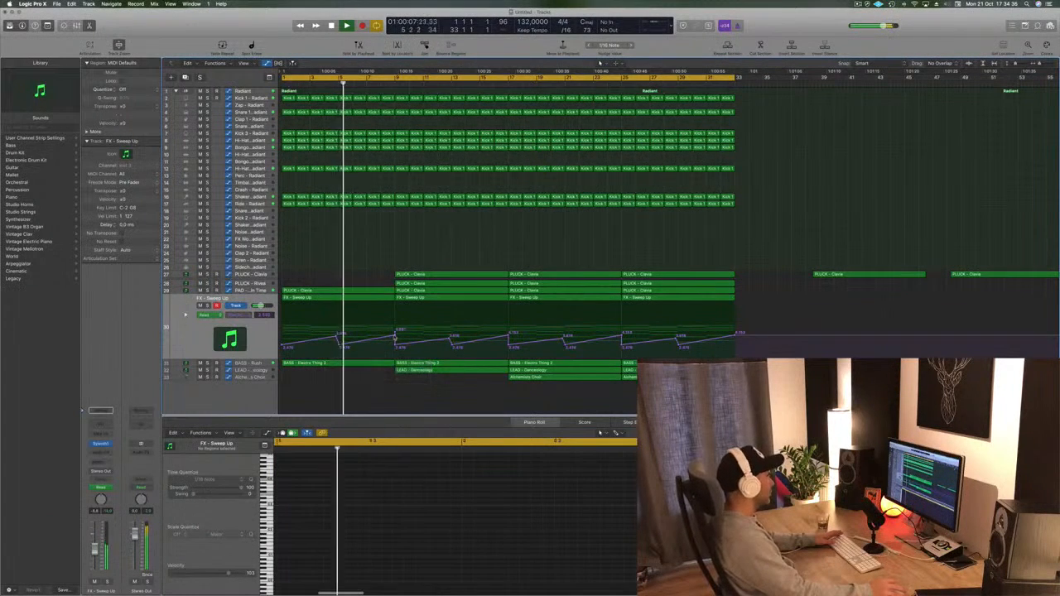
pyautogui.moveTo(395, 336); pyautogui.dragTo(396, 328)
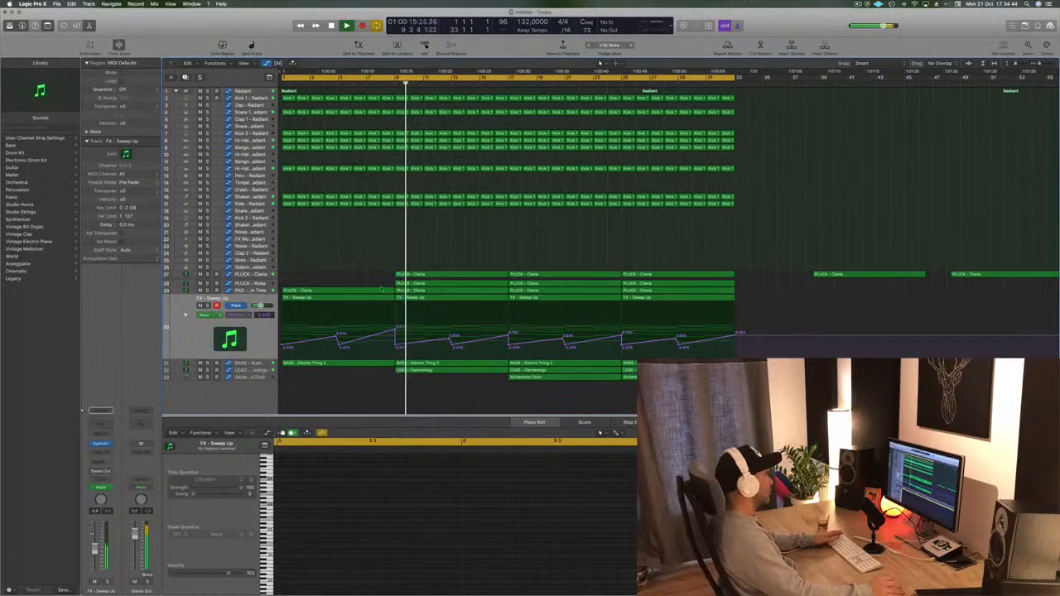
# - Delete the LEAD - Danceology region at bar 9 and move the Alchemists Choir region from bar 17 to bar 9
pyautogui.click(428, 370)
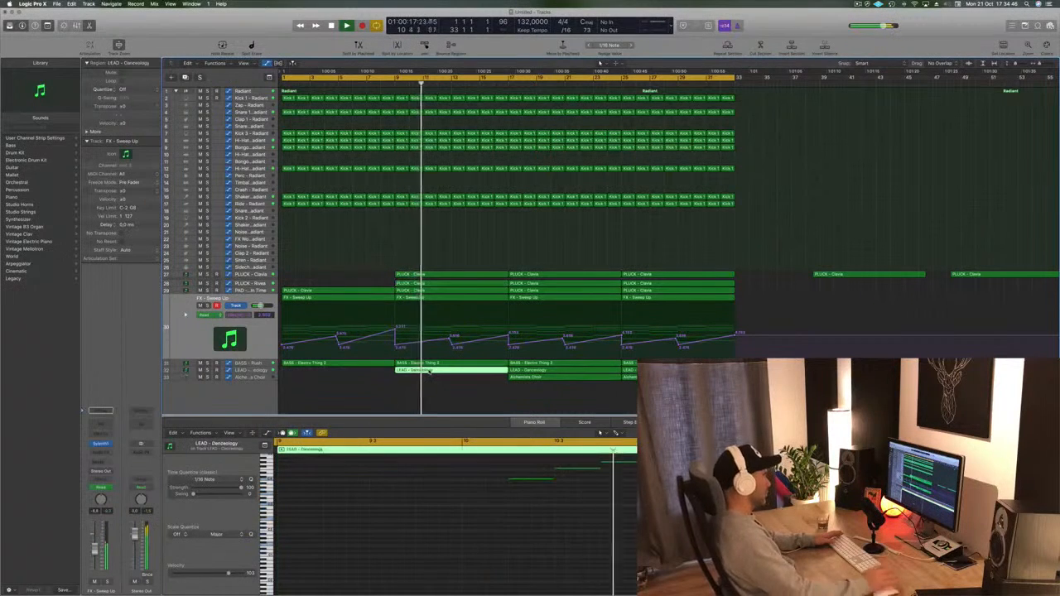
pyautogui.press('Return')
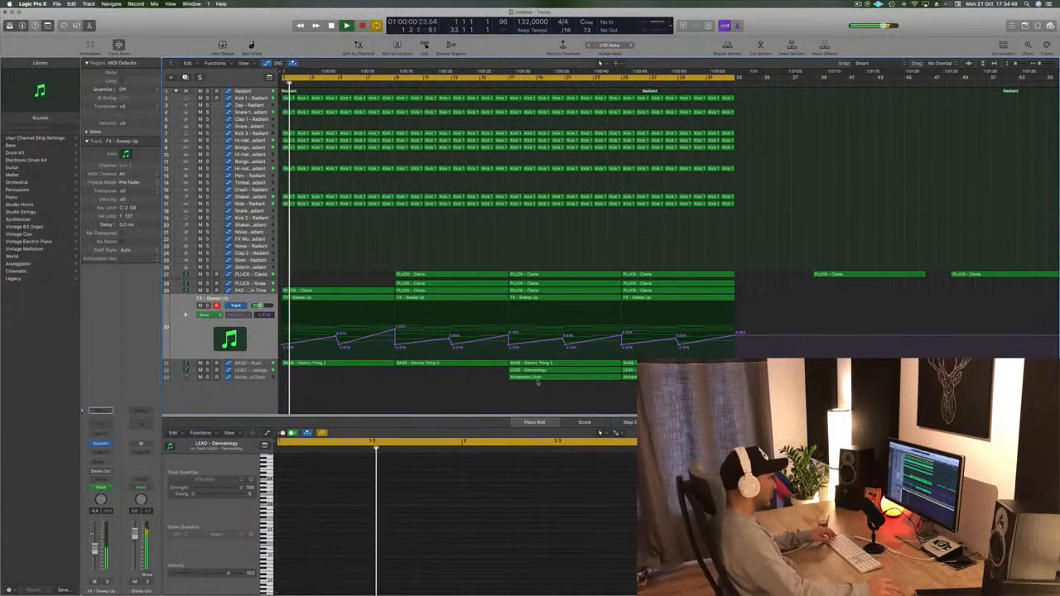
pyautogui.click(572, 377)
pyautogui.moveTo(572, 377); pyautogui.dragTo(464, 381)
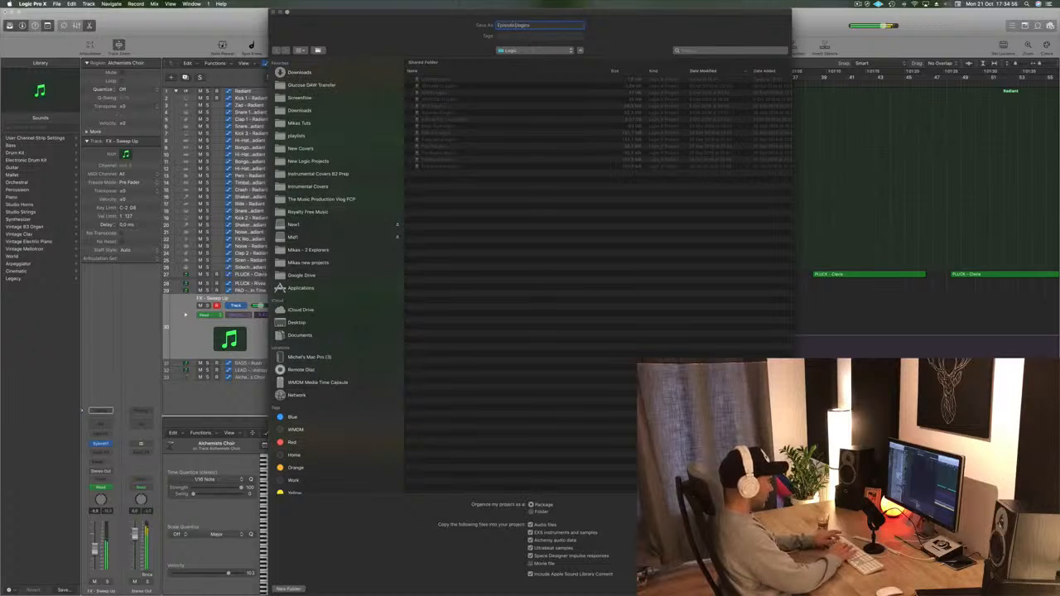
# - Save the project as Episode 13, resume playback, and adjust the low automation point at bar 9 on FX - Sweep Up
pyautogui.press('Return')
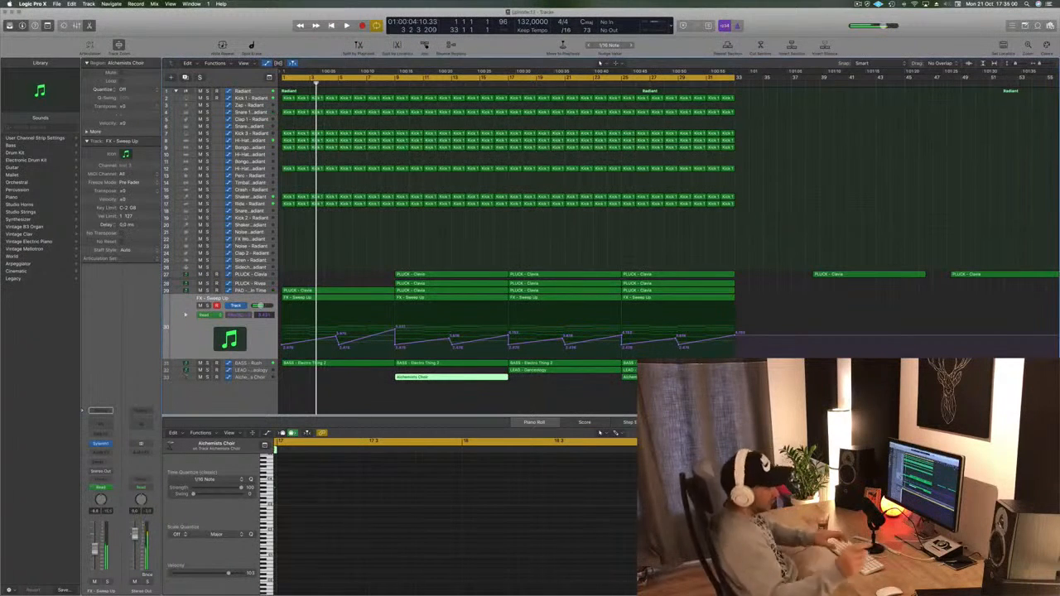
pyautogui.press('space')
pyautogui.click(432, 233)
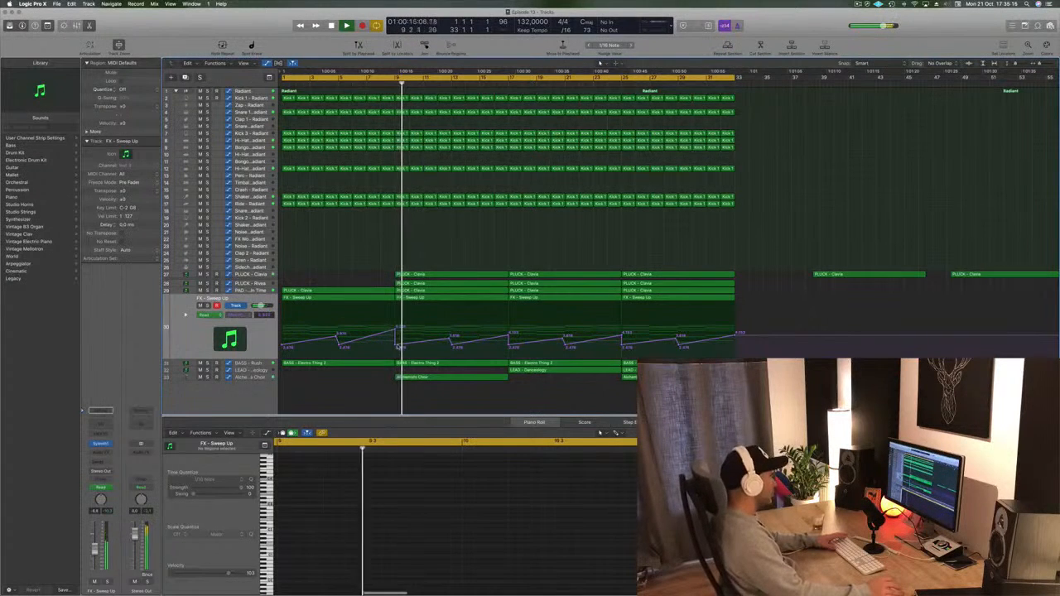
pyautogui.click(395, 345)
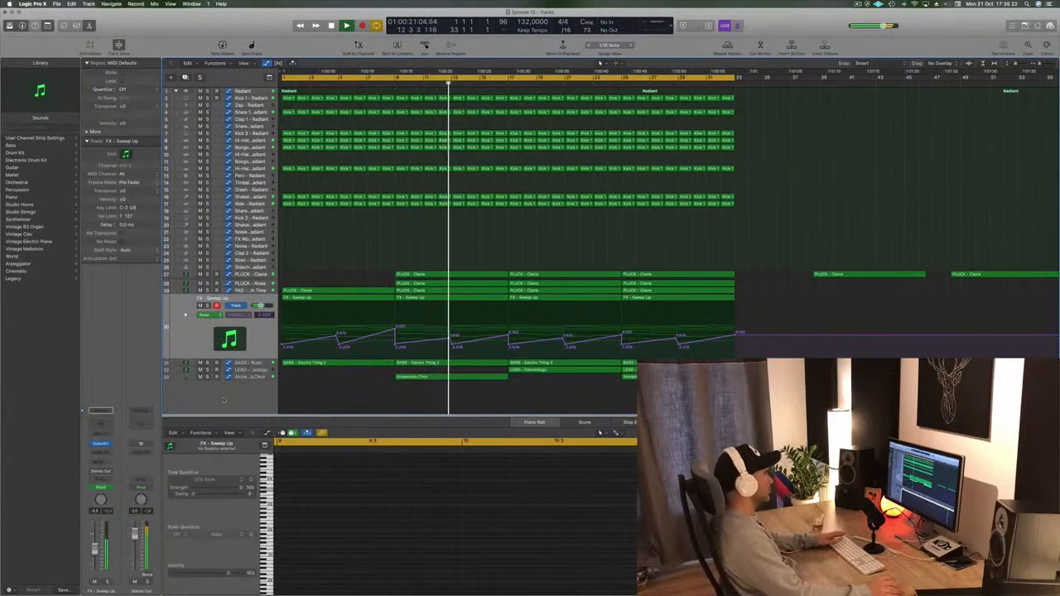
# - On the Alchemists Choir track, set the Channel EQ low cut to 310 Hz and lower the volume to -11.4 dB
pyautogui.click(259, 376)
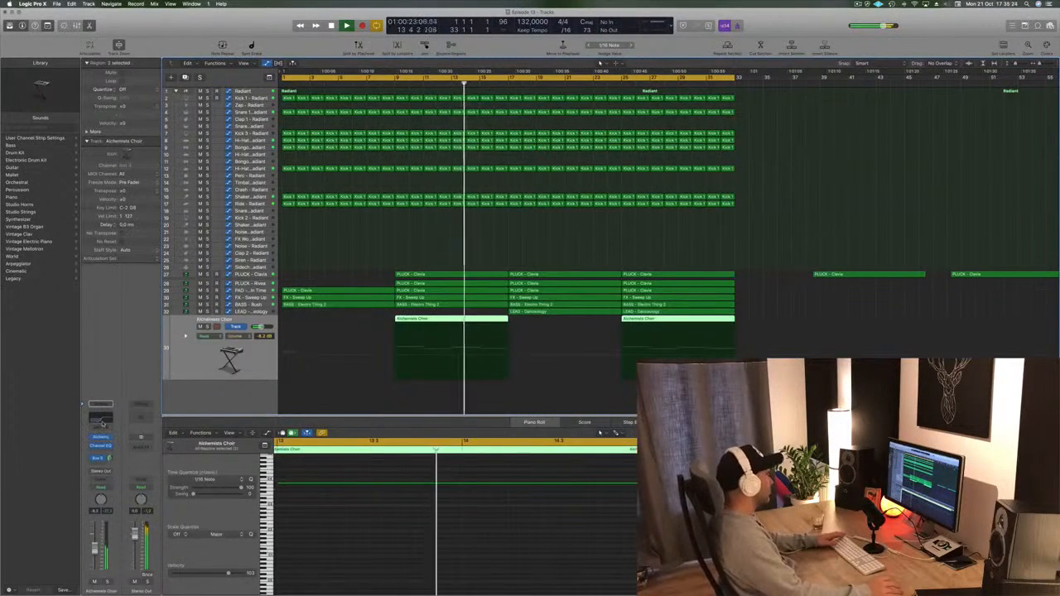
pyautogui.click(102, 423)
pyautogui.moveTo(535, 181); pyautogui.dragTo(457, 183)
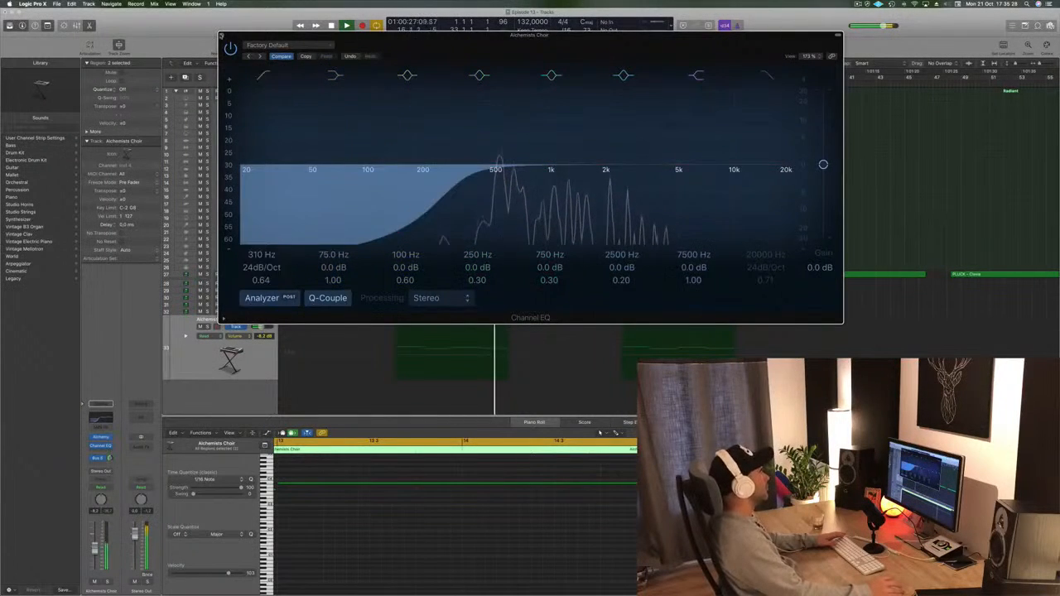
pyautogui.click(222, 37)
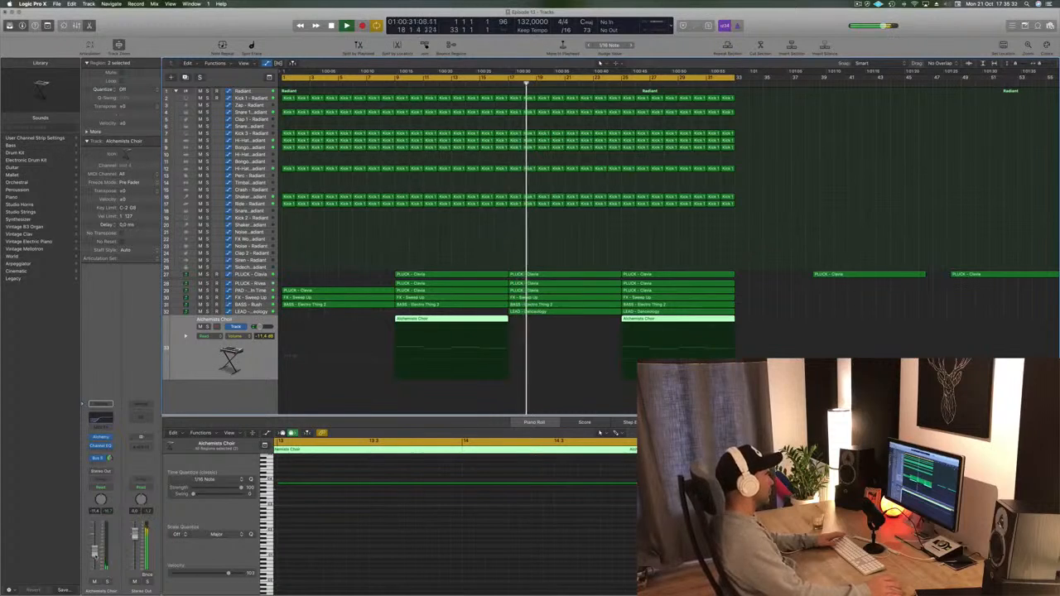
# - Delete the PLUCK - Clavia regions at bars 17 to 24 on tracks 27 and 28
pyautogui.click(494, 84)
pyautogui.click(568, 276)
pyautogui.press('Delete')
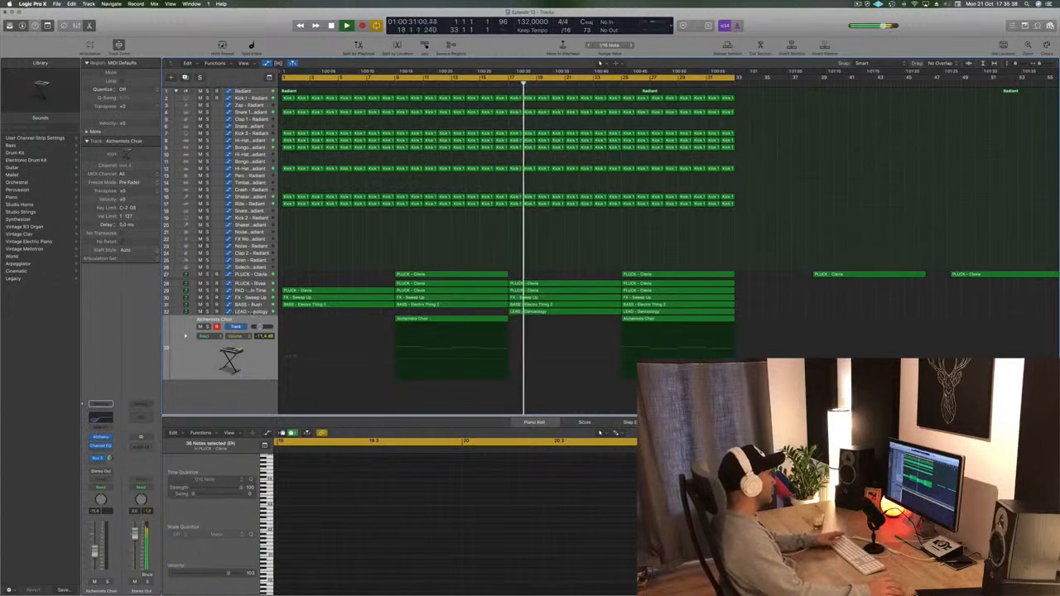
pyautogui.click(568, 312)
pyautogui.click(568, 285)
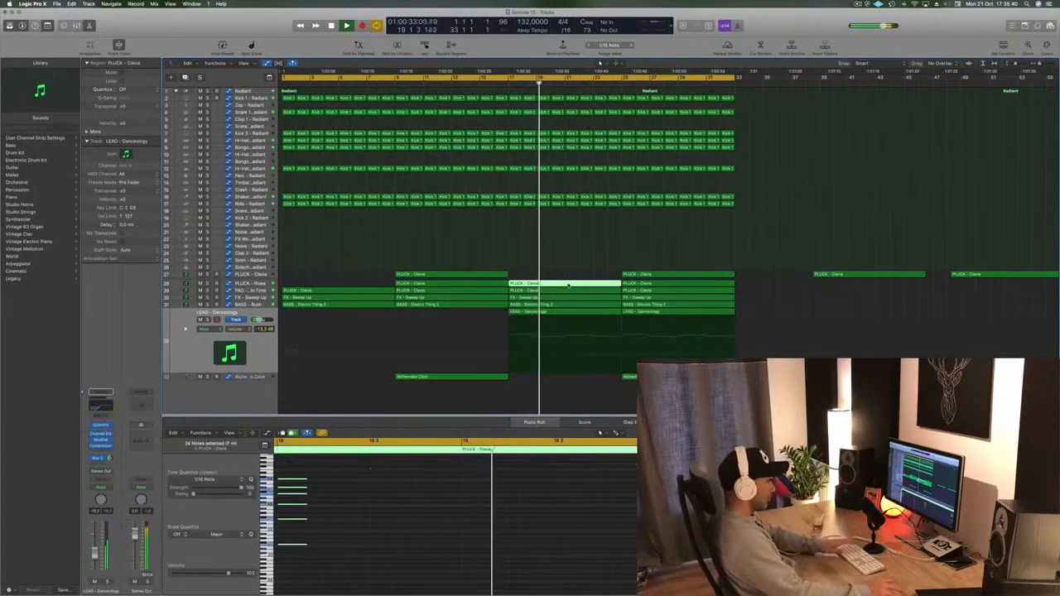
pyautogui.moveTo(568, 285); pyautogui.dragTo(568, 291)
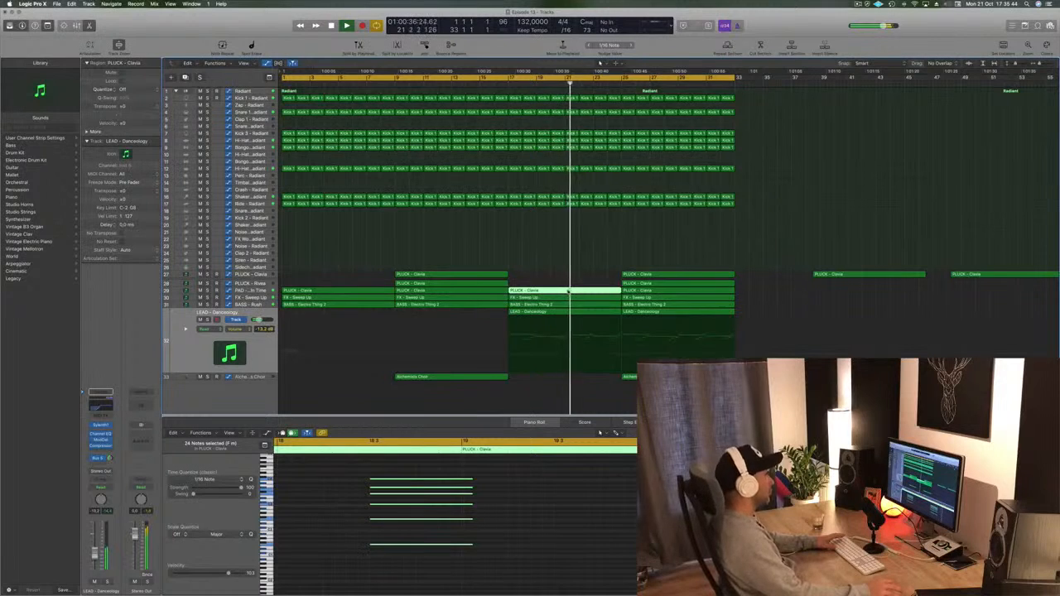
# - Replay the transition into bar 17 and lower the FX - Sweep Up automation's low point at bar 17
pyautogui.click(544, 299)
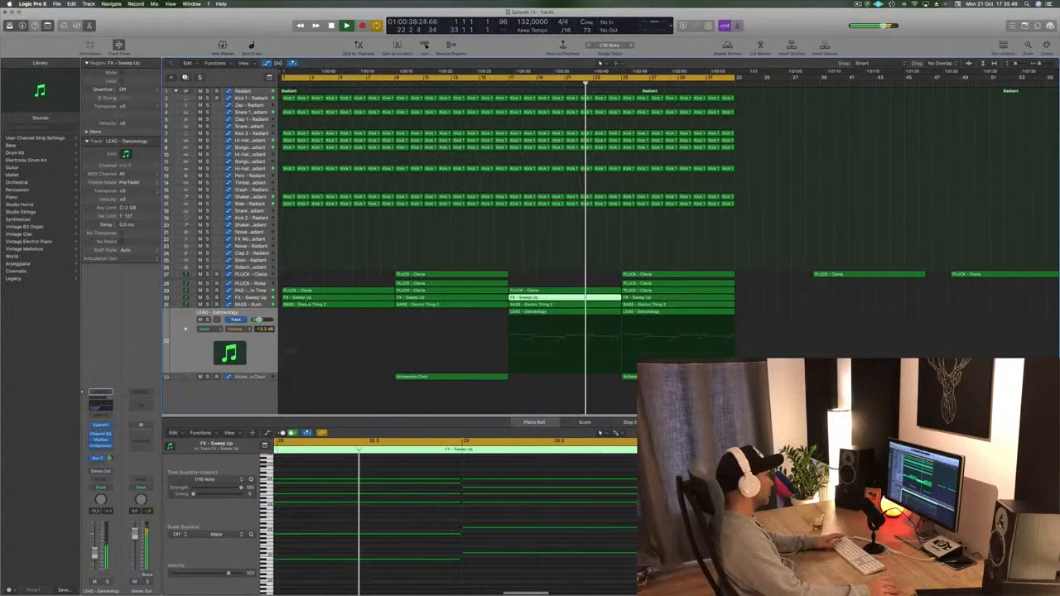
pyautogui.click(256, 299)
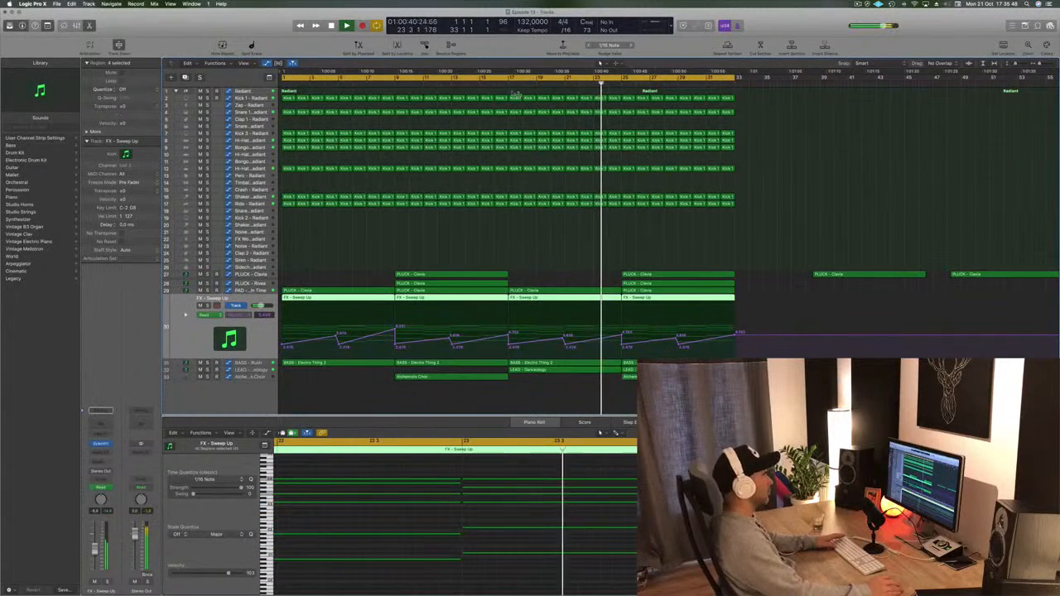
pyautogui.click(503, 84)
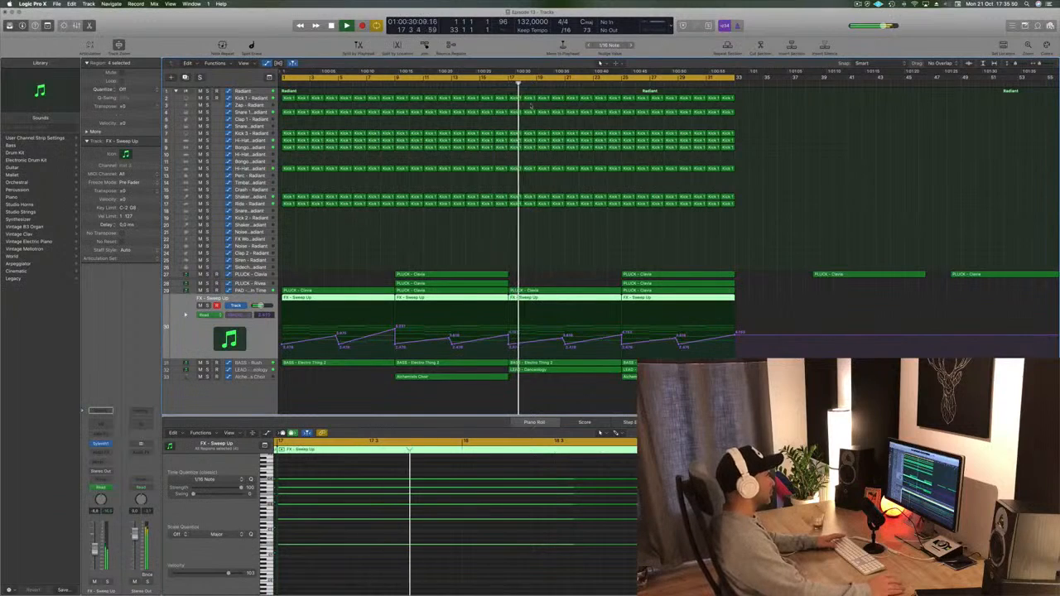
pyautogui.click(478, 84)
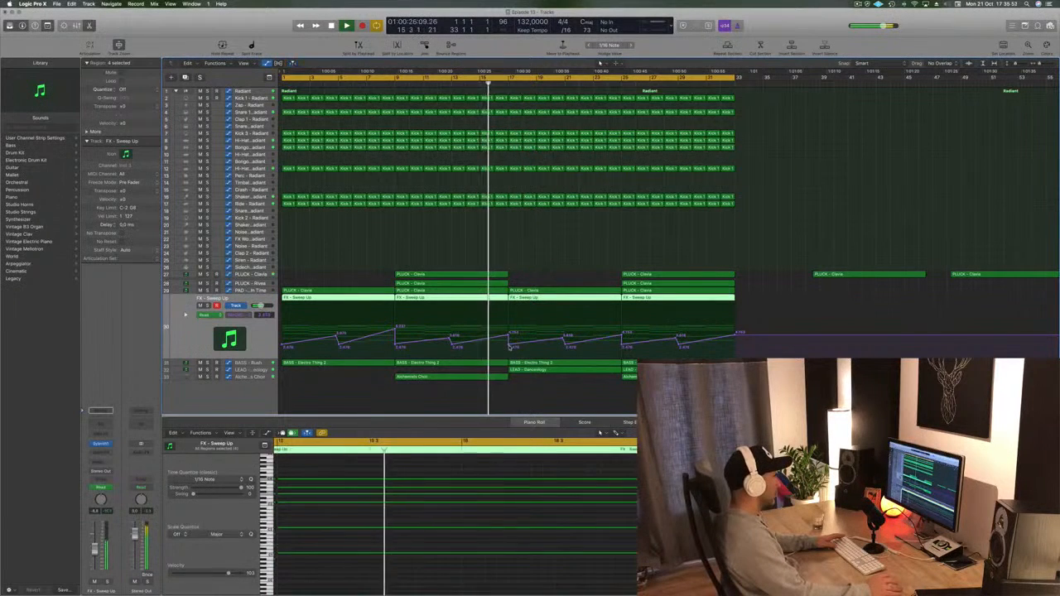
pyautogui.moveTo(508, 345); pyautogui.dragTo(508, 347)
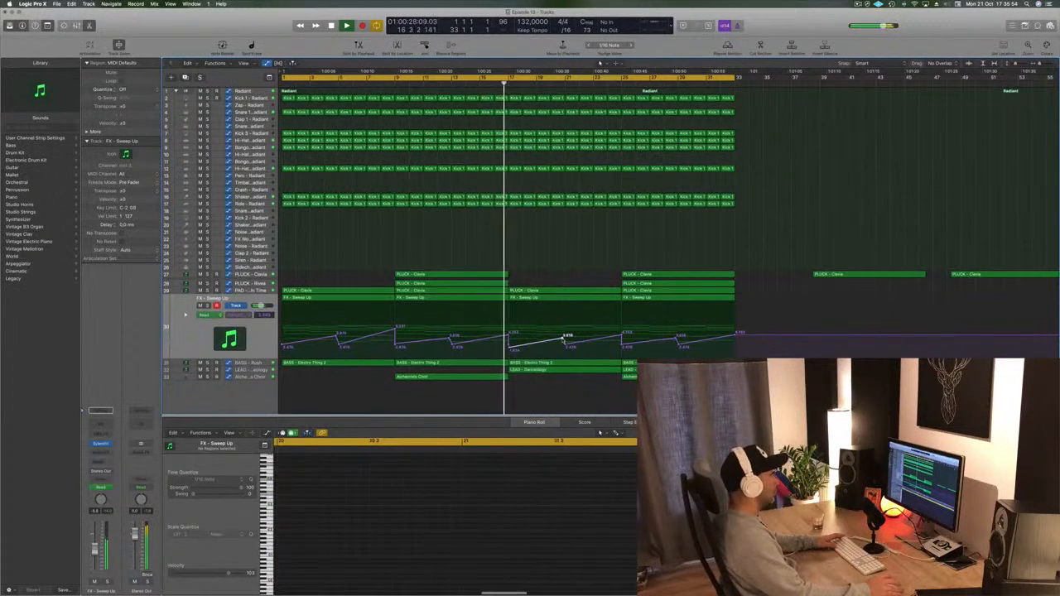
# - Remove the FX - Sweep Up automation step at bar 21 and lower the automation points at bar 25
pyautogui.moveTo(563, 341); pyautogui.dragTo(570, 354)
pyautogui.click(621, 337)
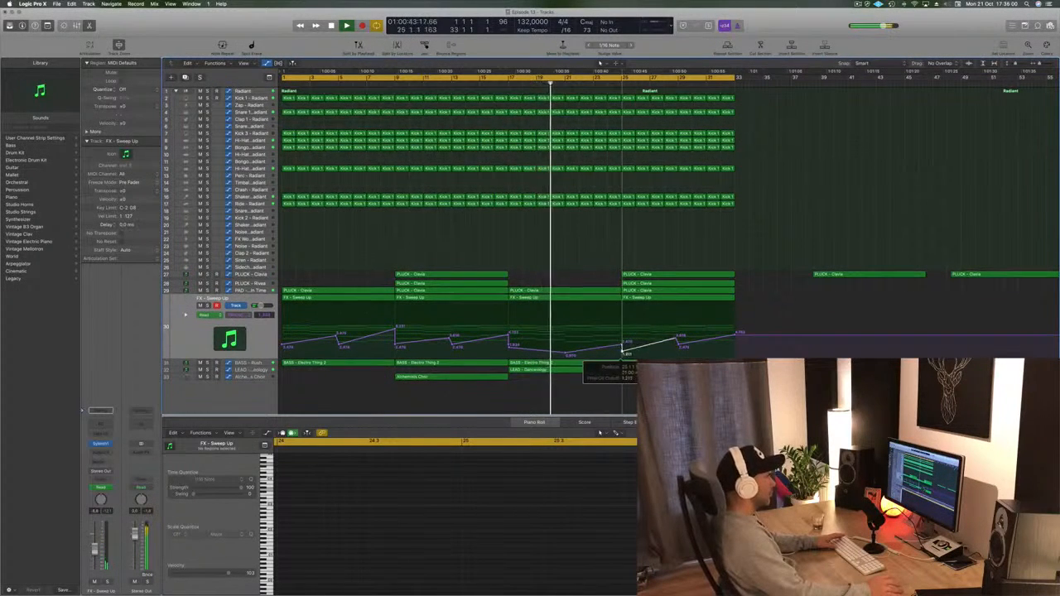
pyautogui.click(570, 355)
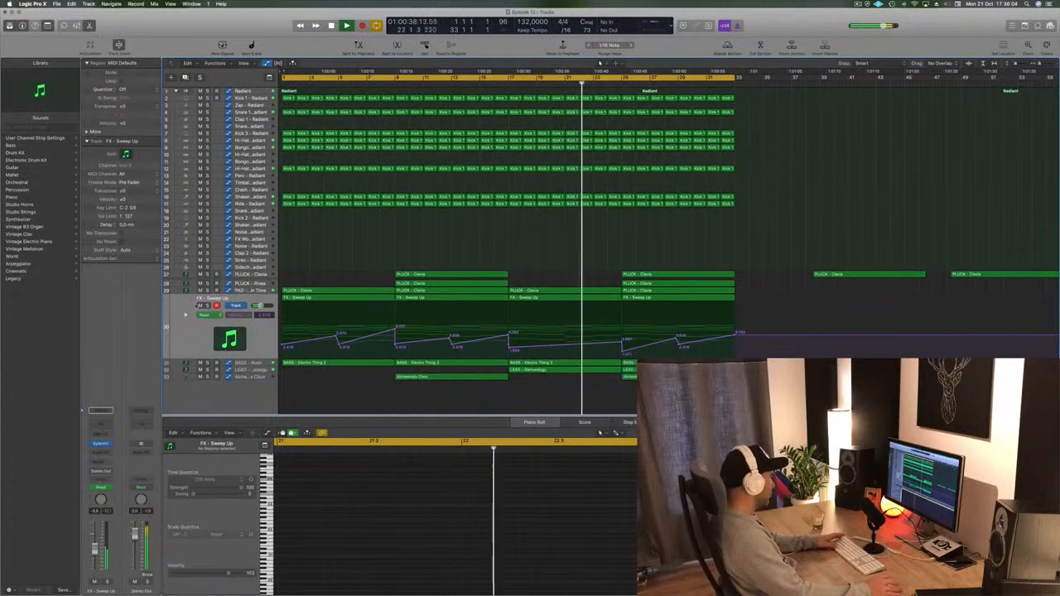
# - Briefly solo the FX - Sweep Up track, and adjust the BASS - Rush track's volume while playing the section around bar 17
pyautogui.click(206, 306)
pyautogui.click(206, 305)
pyautogui.click(248, 362)
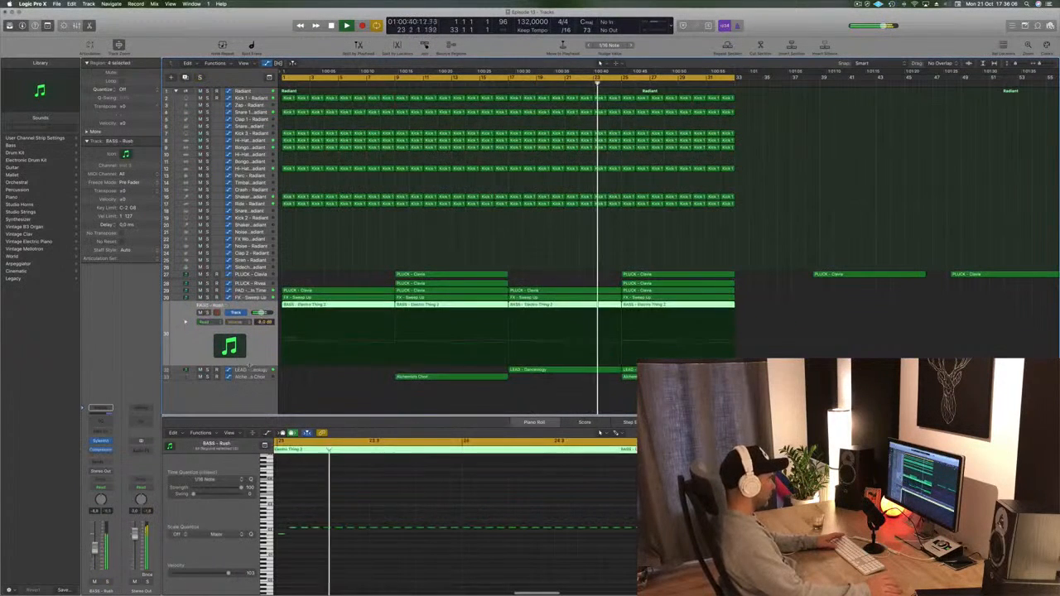
pyautogui.click(502, 90)
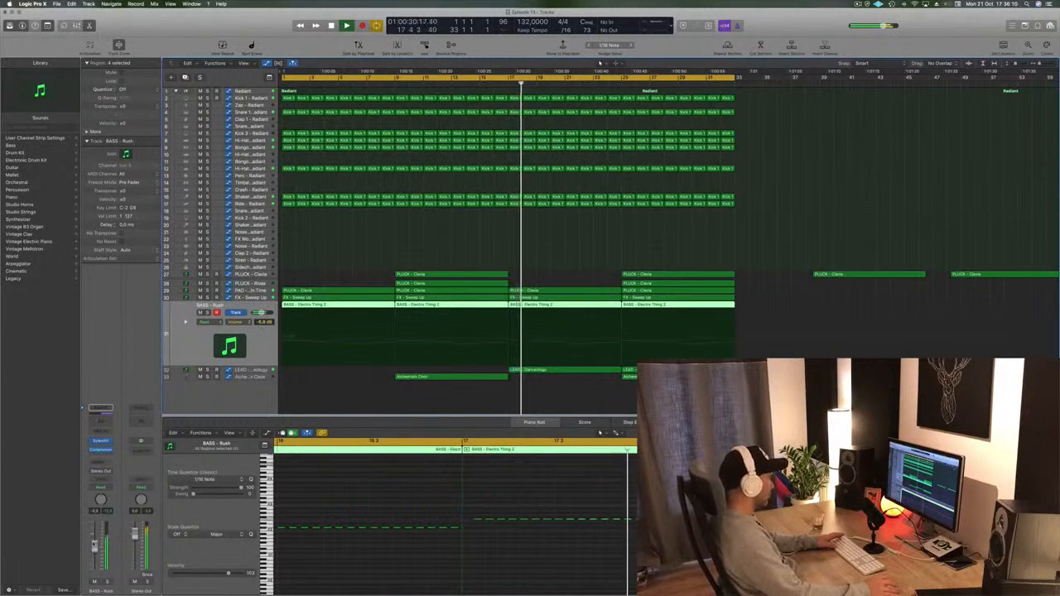
pyautogui.click(623, 251)
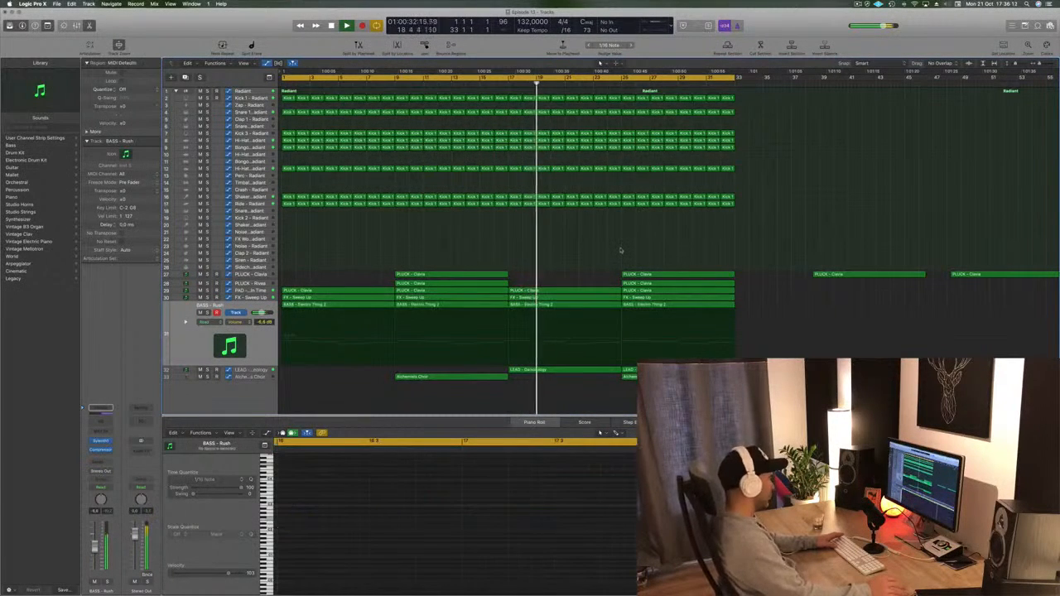
# - Delete the drum regions on tracks 7 to 17 at bars 21 to 24, and the track 4 snare regions at bars 23 and 24
pyautogui.moveTo(567, 213); pyautogui.dragTo(617, 118)
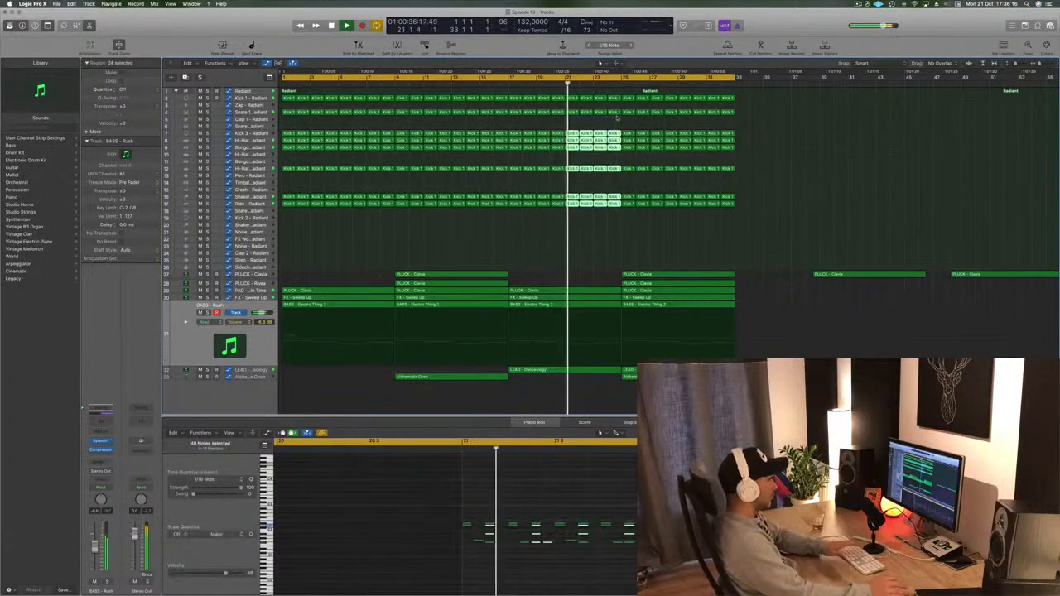
pyautogui.press('Delete')
pyautogui.click(495, 85)
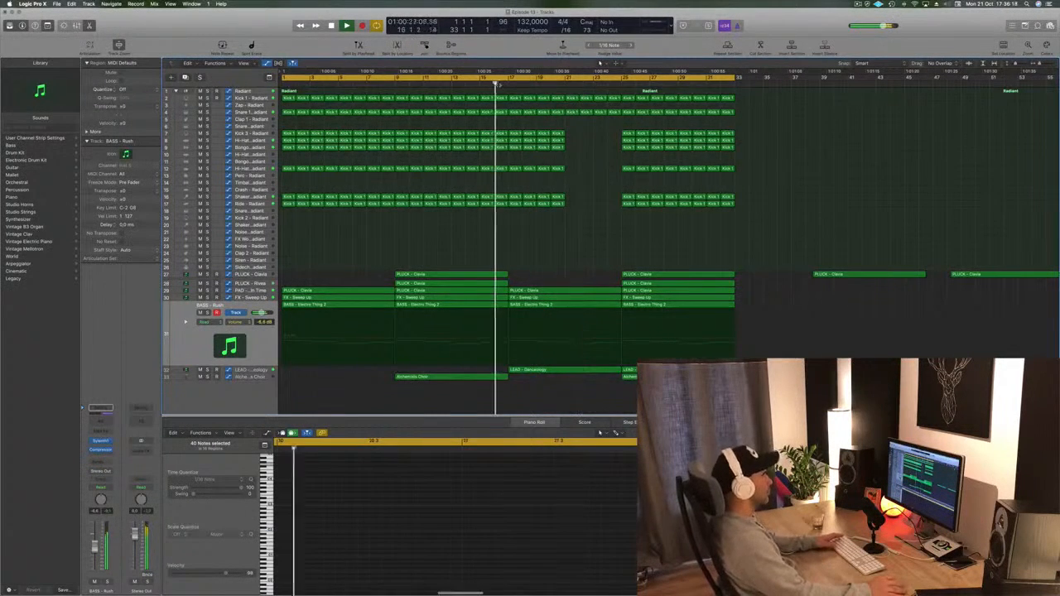
pyautogui.moveTo(596, 126); pyautogui.dragTo(619, 107)
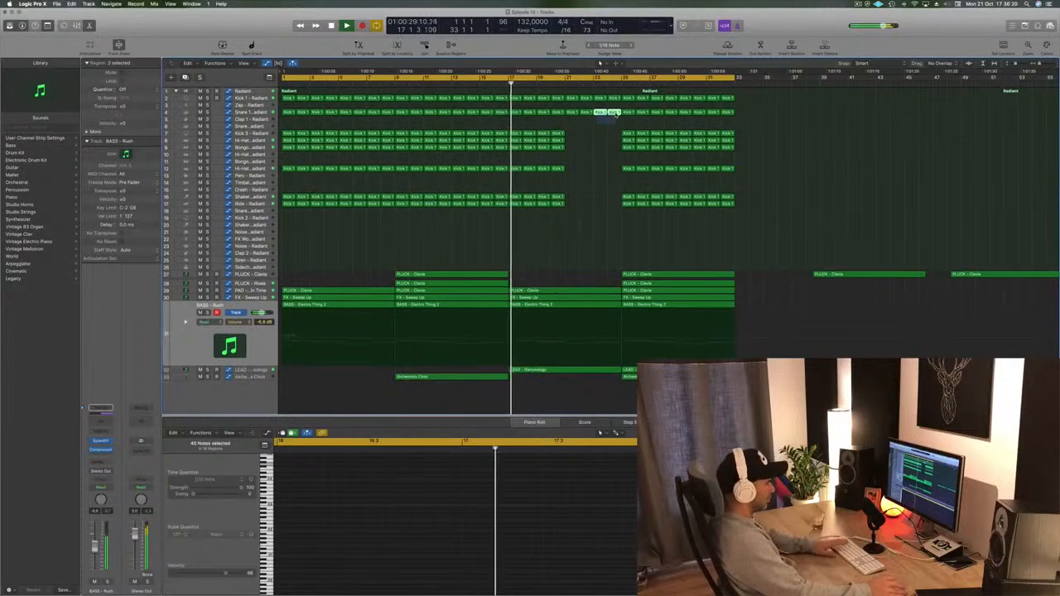
pyautogui.press('Delete')
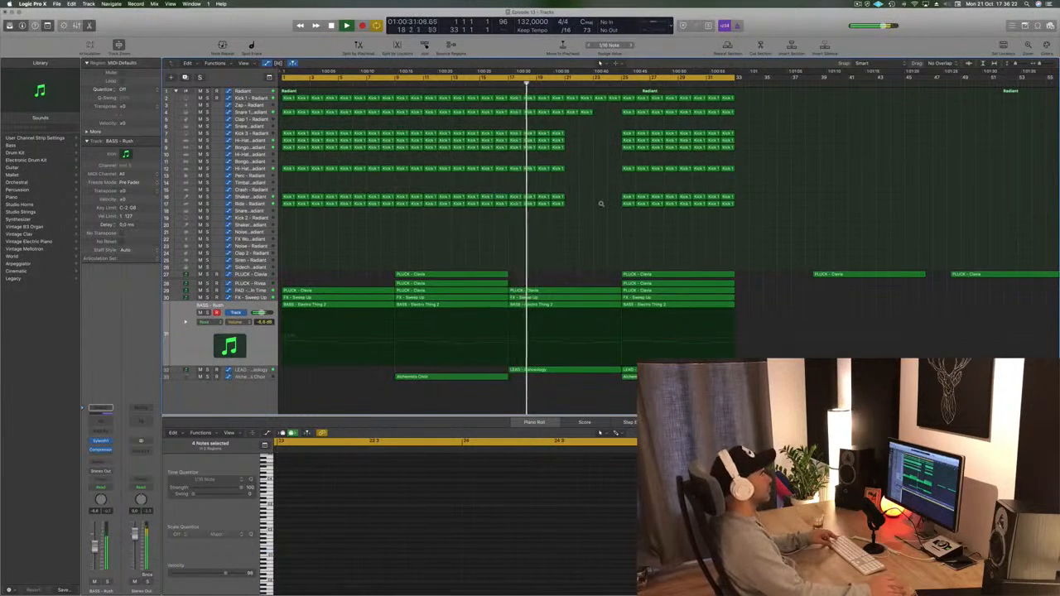
# - Delete the three leftover PLUCK - Clavia regions beyond bar 33 on track 27
pyautogui.scroll(-3, 601, 204)
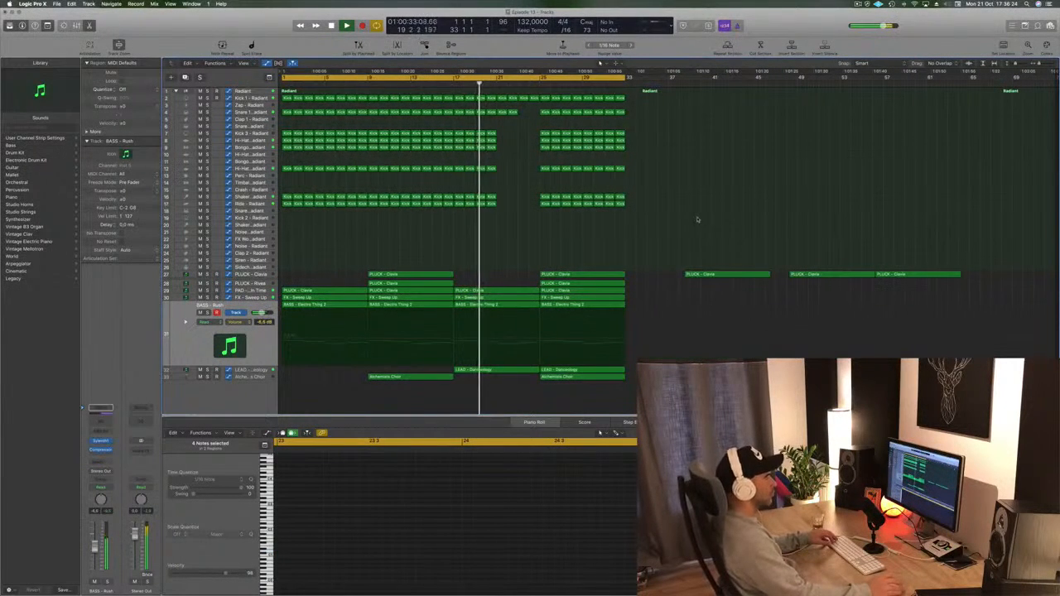
pyautogui.moveTo(840, 282); pyautogui.dragTo(994, 311)
pyautogui.press('Delete')
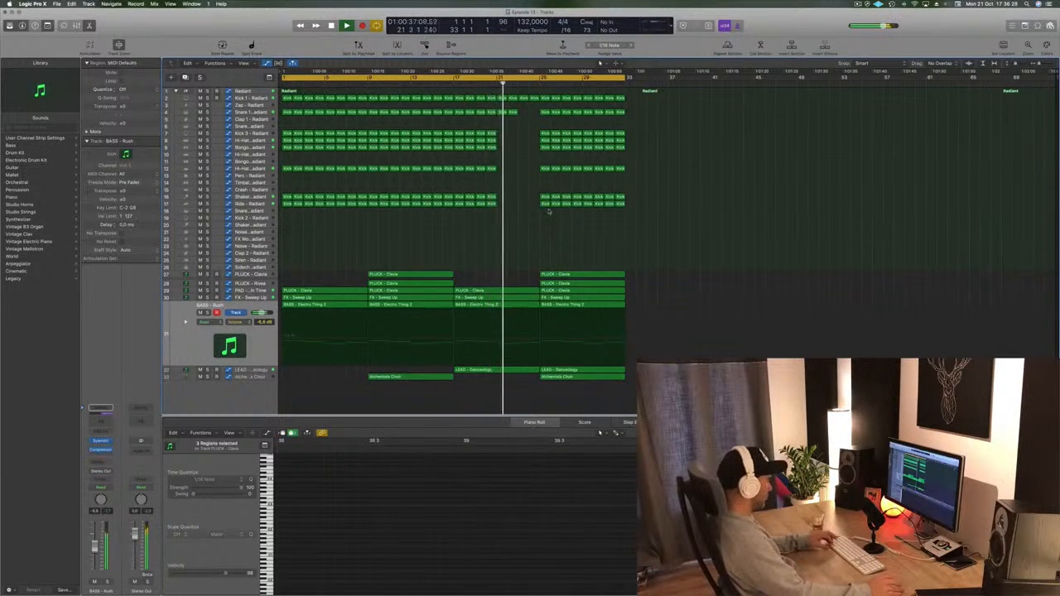
# - Select all regions in the 32-bar arrangement and repeat them once from bar 33
pyautogui.press('super+a')
pyautogui.press('super+r')
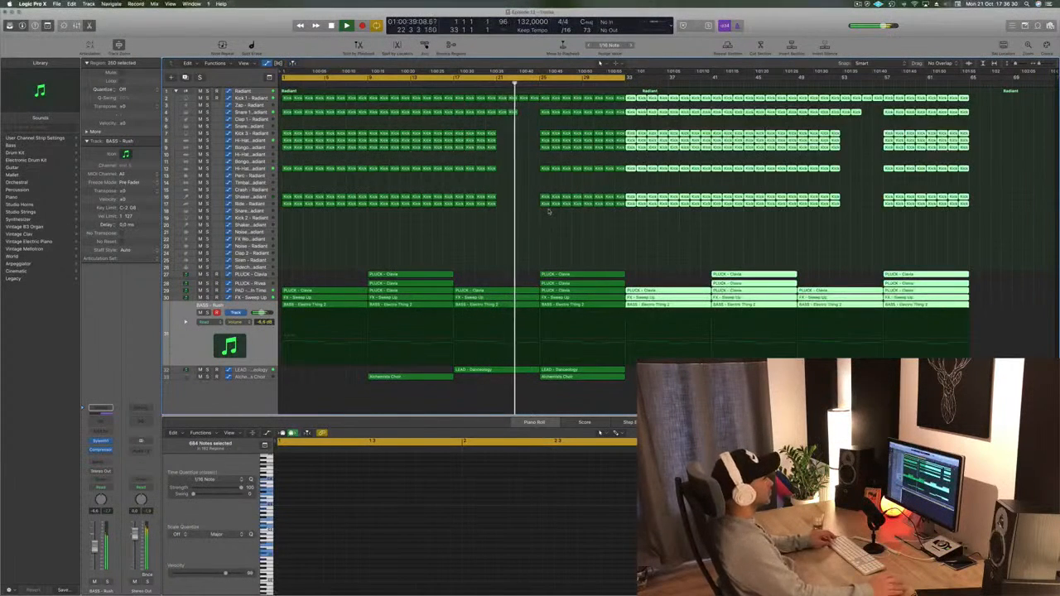
pyautogui.click(549, 244)
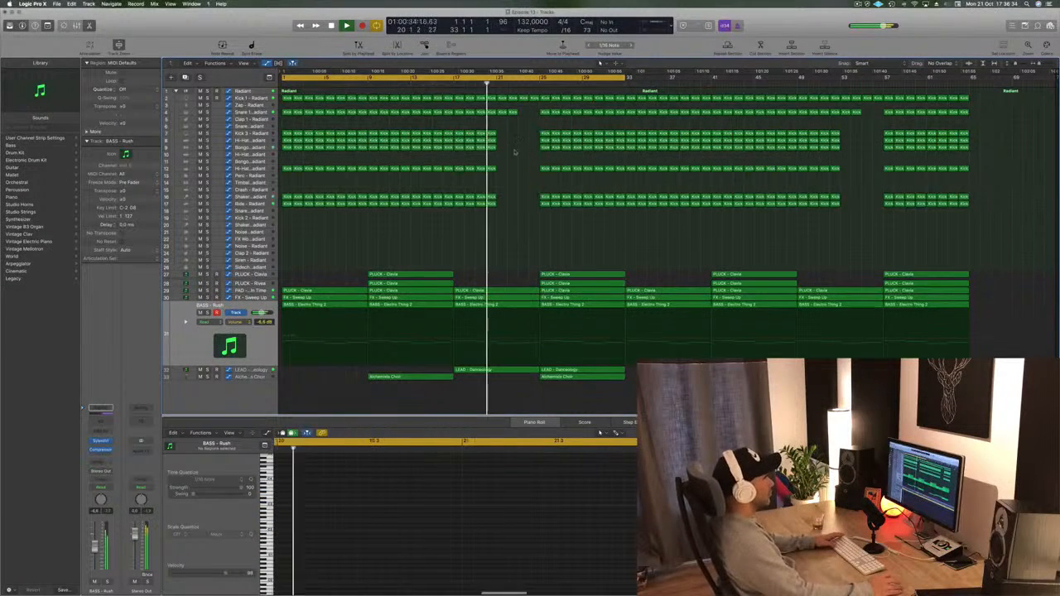
# - Delete all drum regions at bars 25 to 32, including the Kick 1 regions on track 2
pyautogui.moveTo(530, 129); pyautogui.dragTo(601, 219)
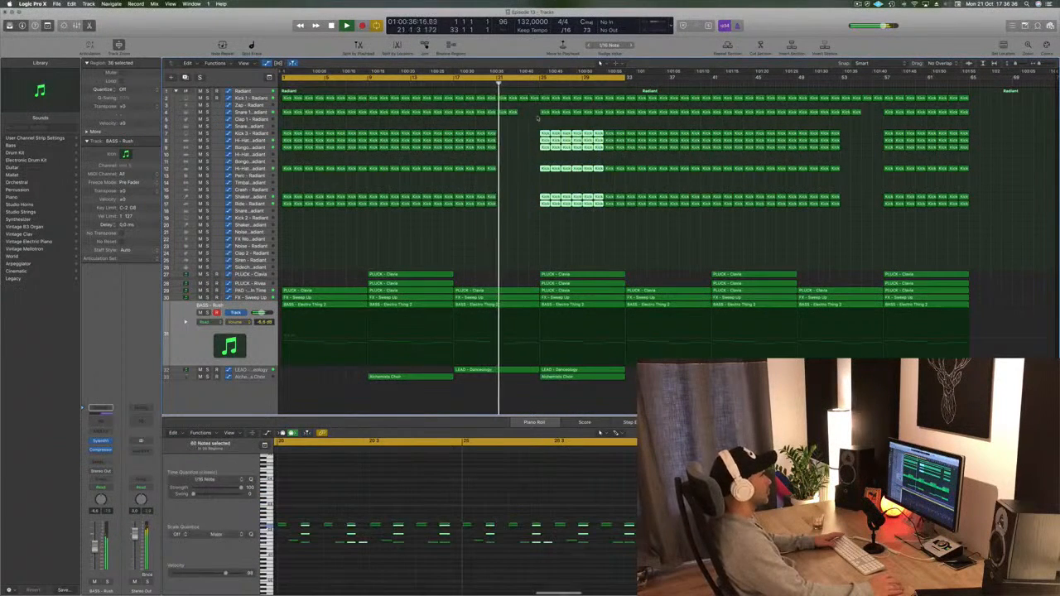
pyautogui.moveTo(535, 112); pyautogui.dragTo(622, 208)
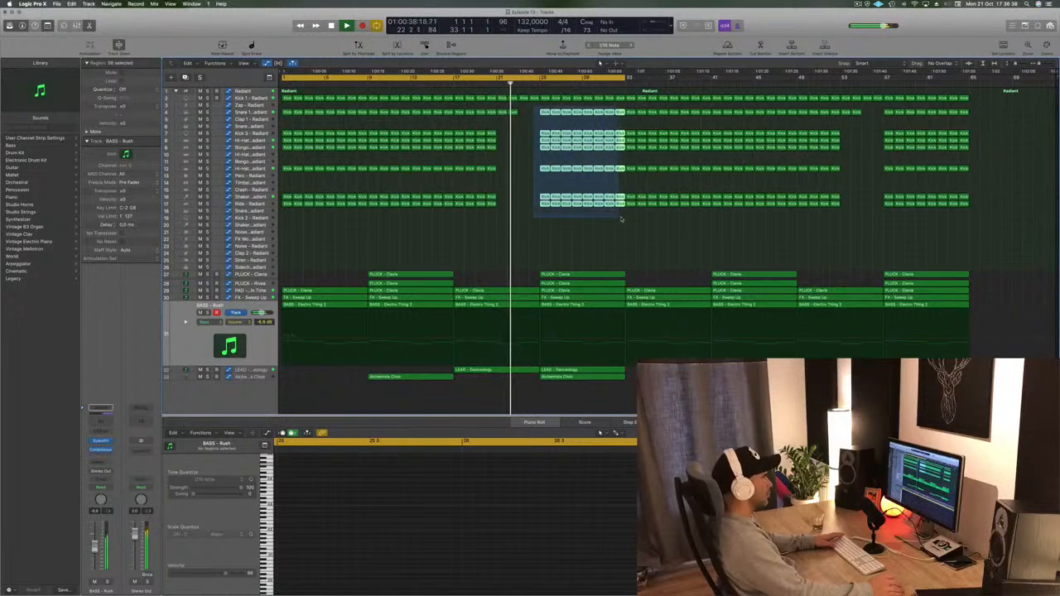
pyautogui.press('Delete')
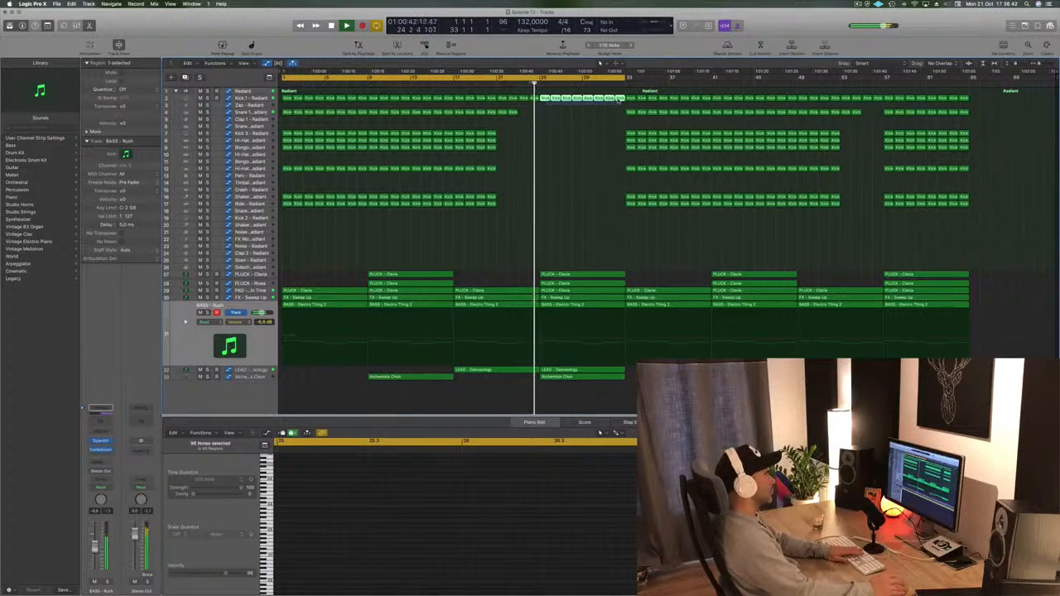
pyautogui.moveTo(618, 100); pyautogui.dragTo(621, 102)
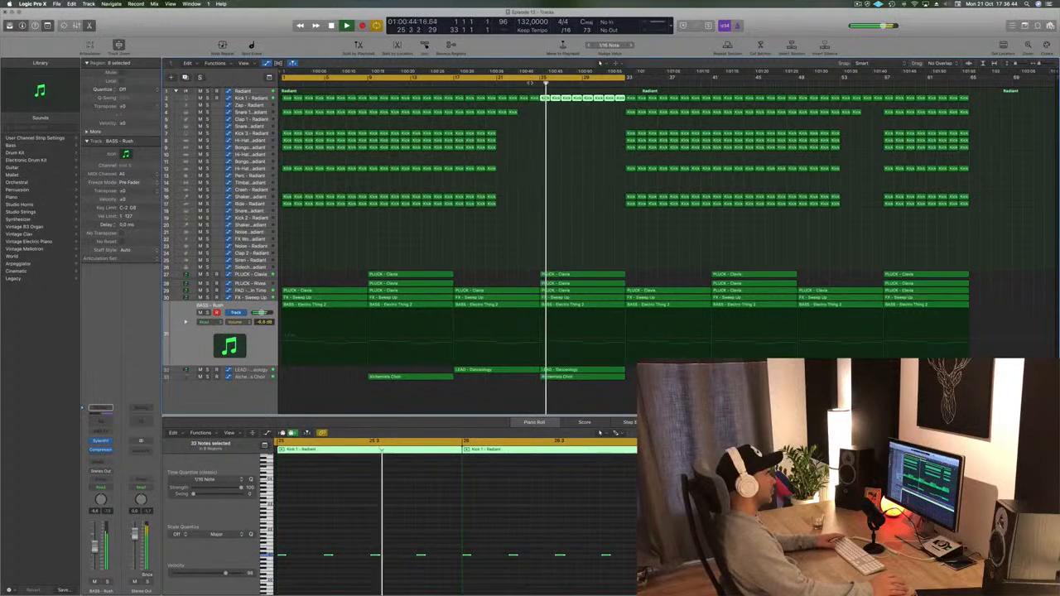
pyautogui.click(530, 82)
pyautogui.press('Delete')
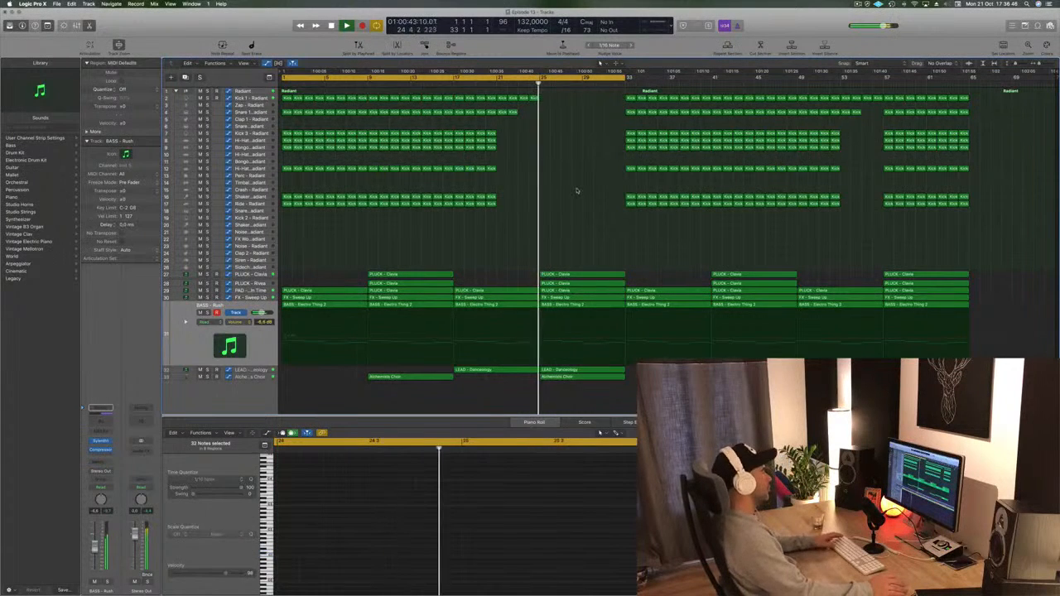
# - Delete the PLUCK - Clavia region on track 27 and the LEAD region on track 32 at bar 25
pyautogui.click(594, 274)
pyautogui.press('Delete')
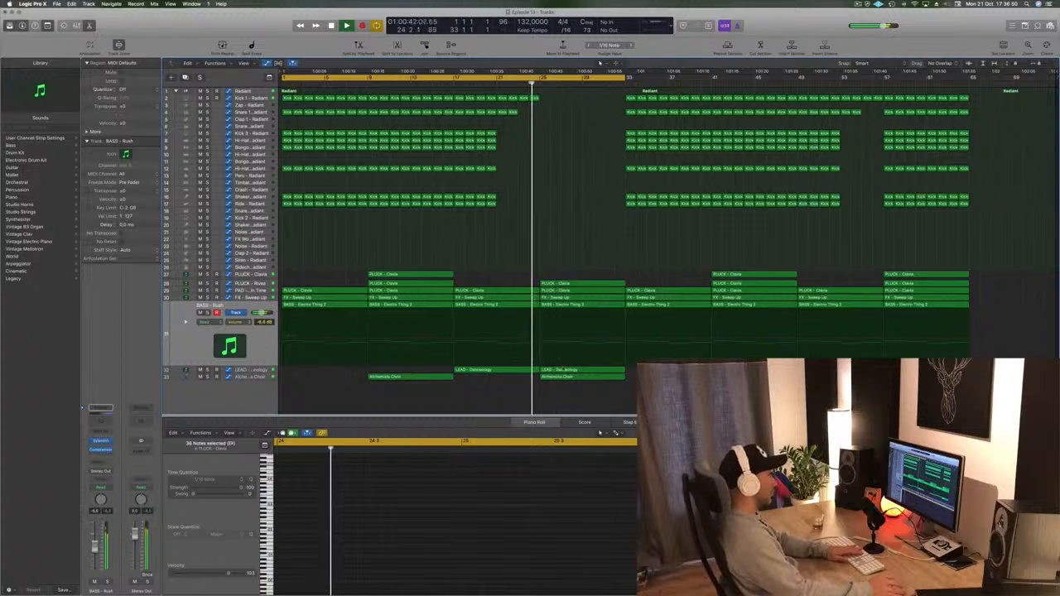
pyautogui.click(573, 378)
pyautogui.click(579, 371)
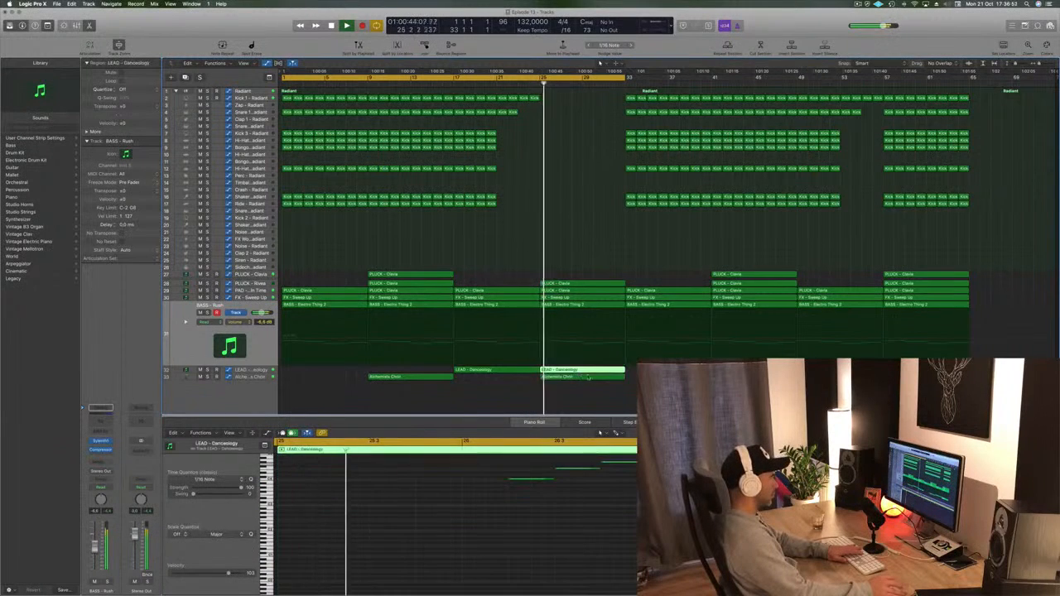
pyautogui.press('Delete')
pyautogui.click(599, 378)
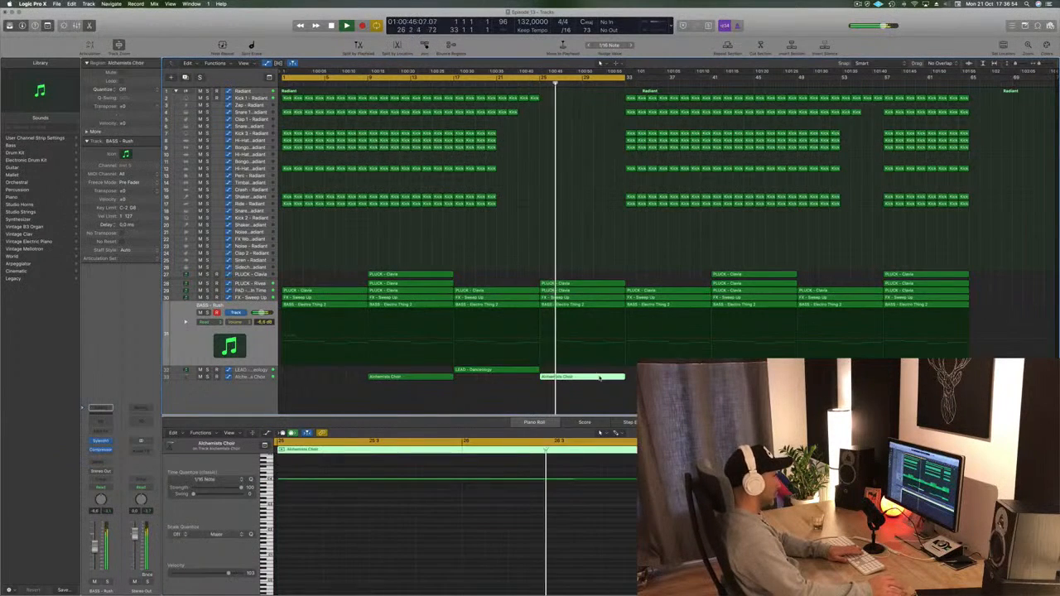
pyautogui.click(525, 83)
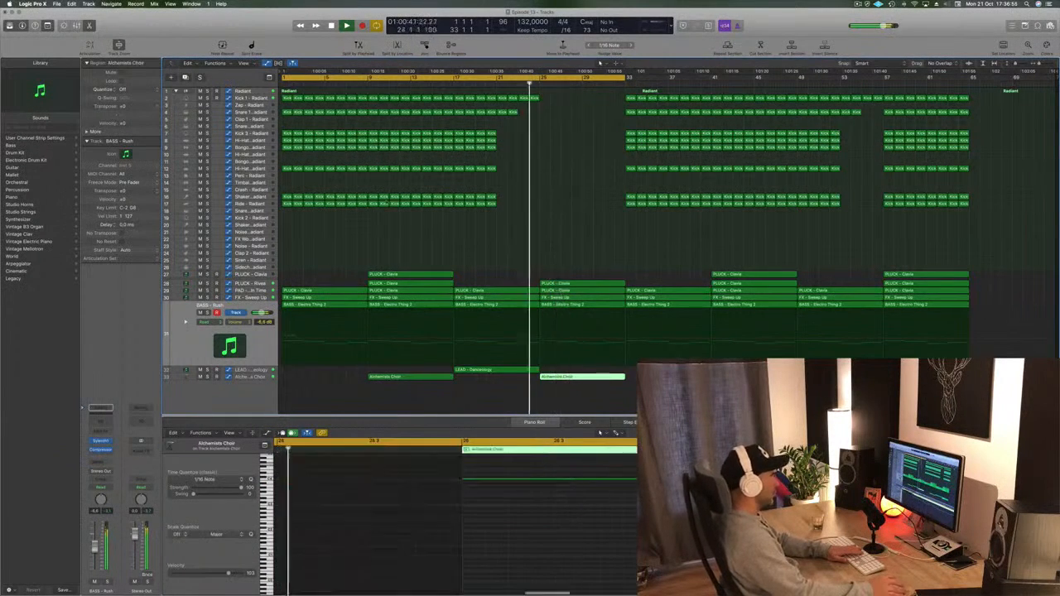
# - Delete the BASS - Electro Thing 2 region and the track 28 PLUCK - Clavia region at bar 25
pyautogui.click(566, 304)
pyautogui.press('Delete')
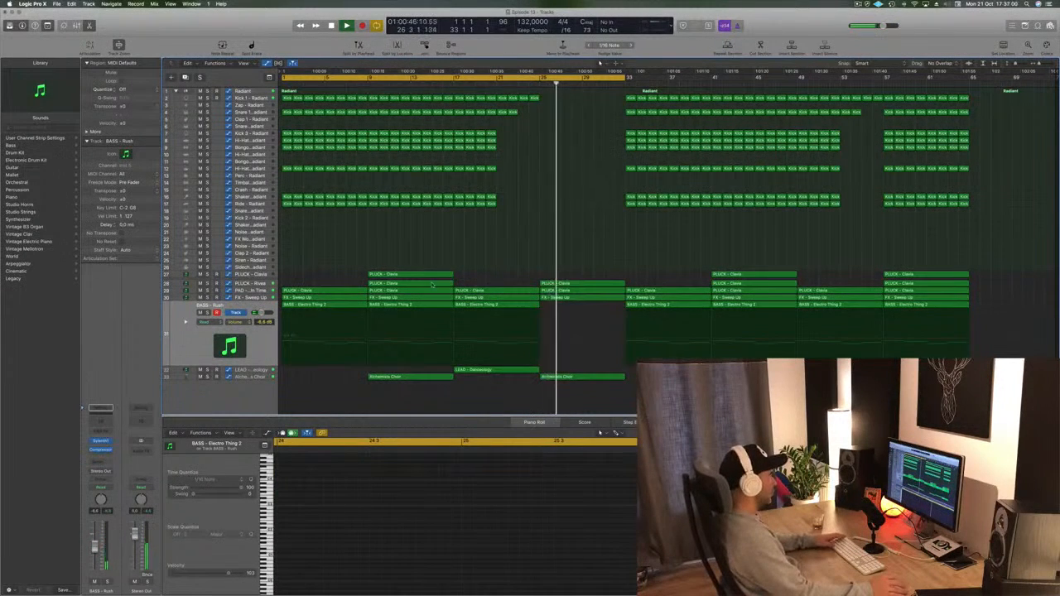
pyautogui.click(586, 284)
pyautogui.press('Delete')
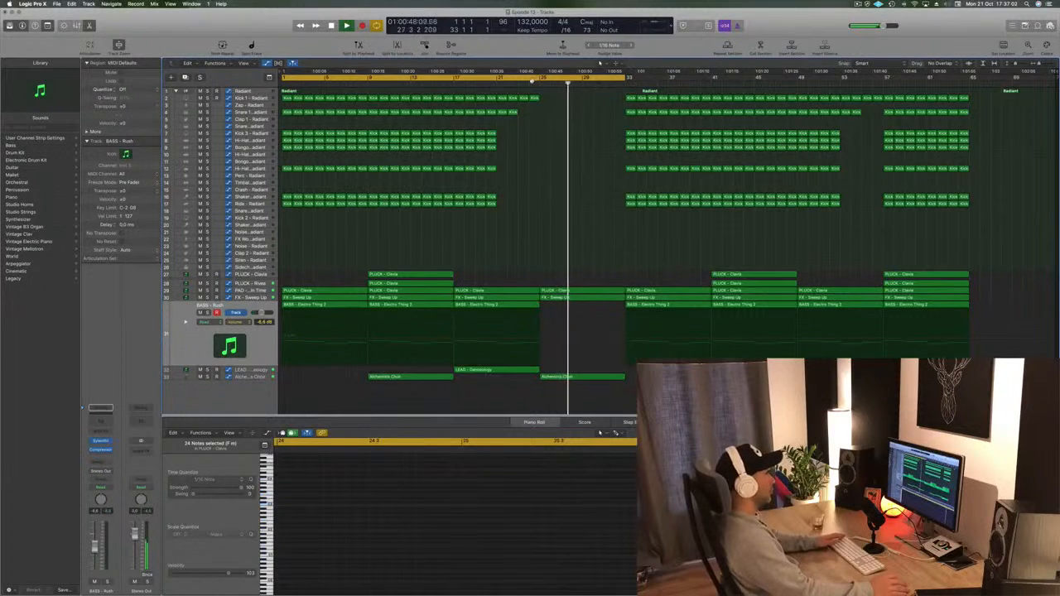
# - Remove the step in the FX - Sweep Up automation around bar 29
pyautogui.click(255, 298)
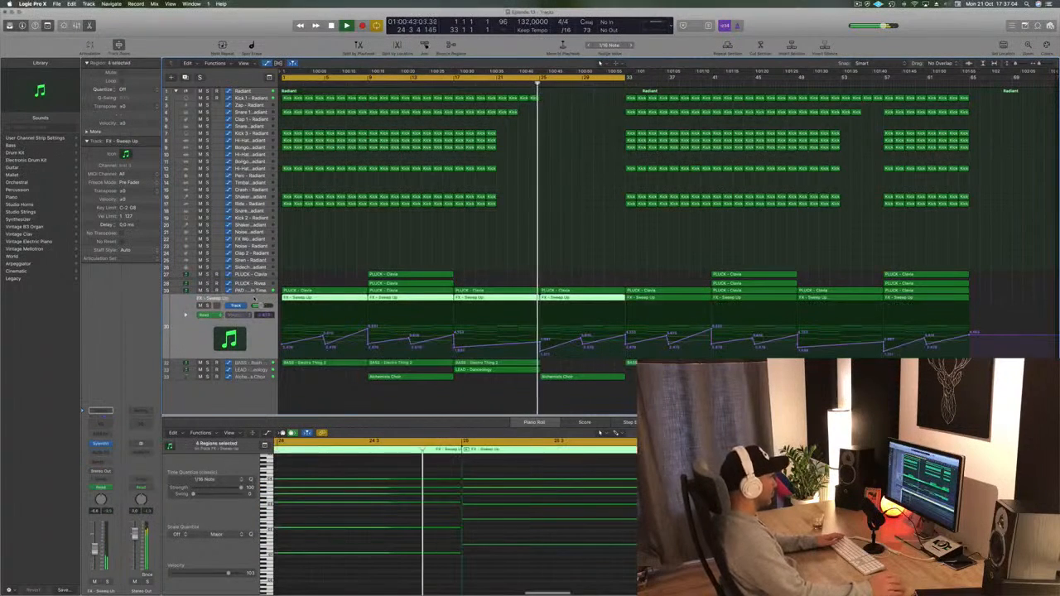
pyautogui.click(585, 344)
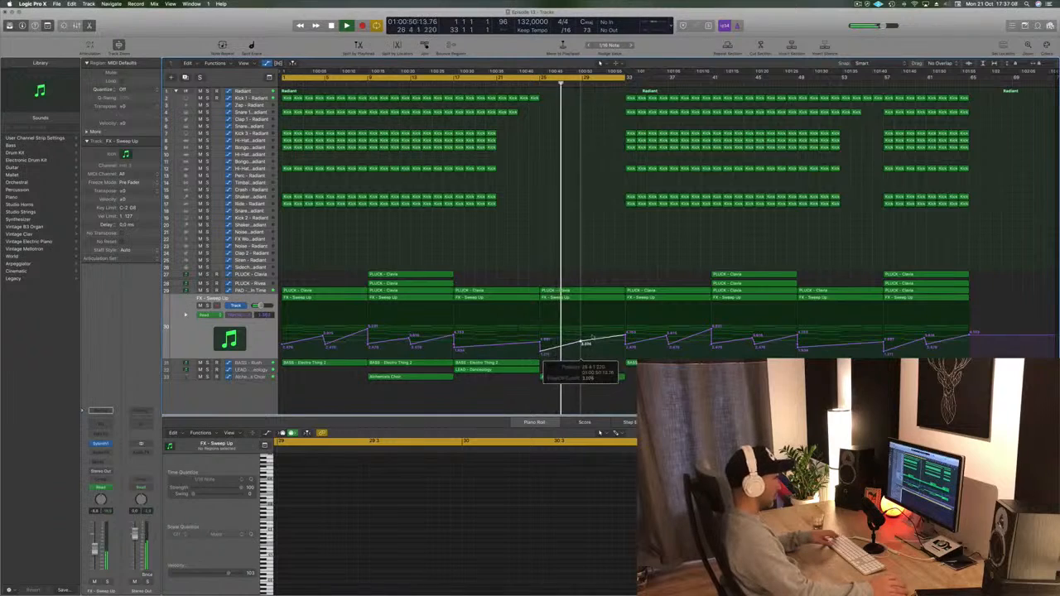
# - Move the track 27 PLUCK - Clavia region from bar 41 to bar 25 and save the project
pyautogui.click(744, 275)
pyautogui.moveTo(630, 276)
pyautogui.mouseDown()
pyautogui.moveTo(583, 274)
pyautogui.moveTo(621, 276)
pyautogui.mouseUp()
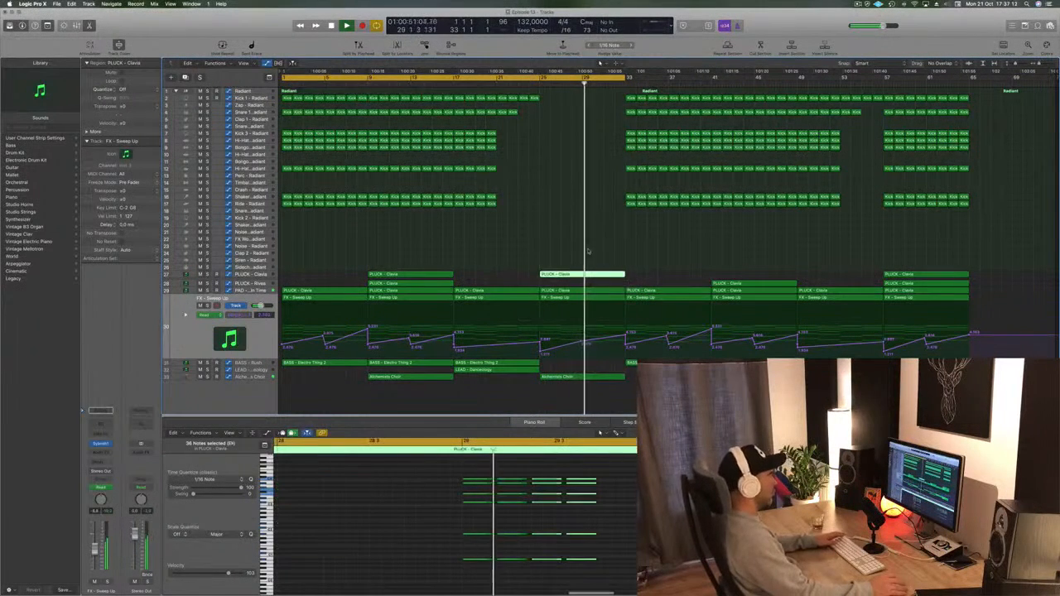
pyautogui.click(531, 82)
pyautogui.press('super+s')
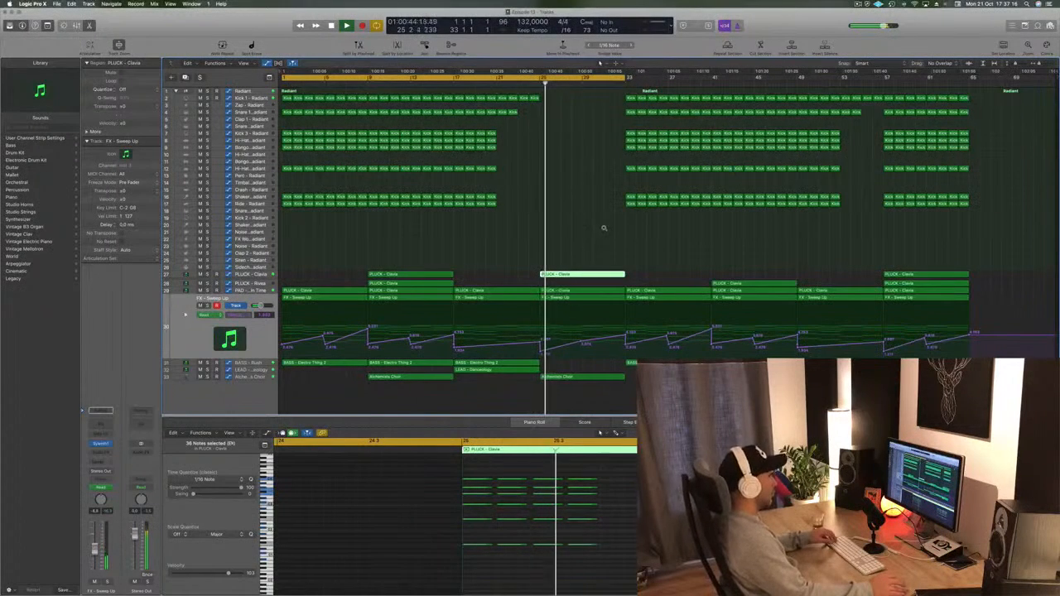
# - Straighten the FX - Sweep Up automation into one continuous rise from bar 25 to bar 33
pyautogui.click(583, 342)
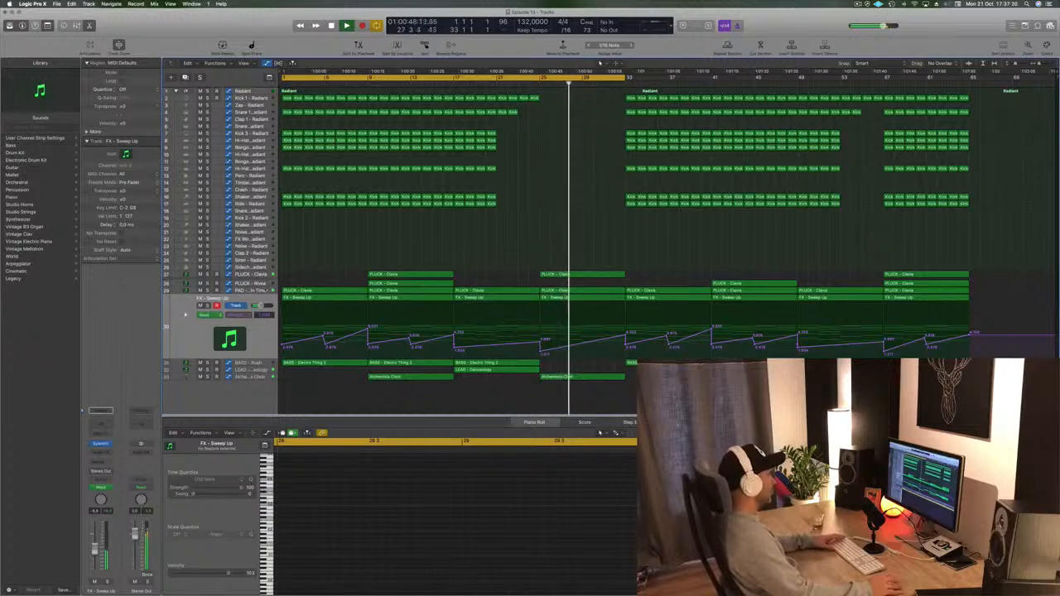
pyautogui.click(266, 291)
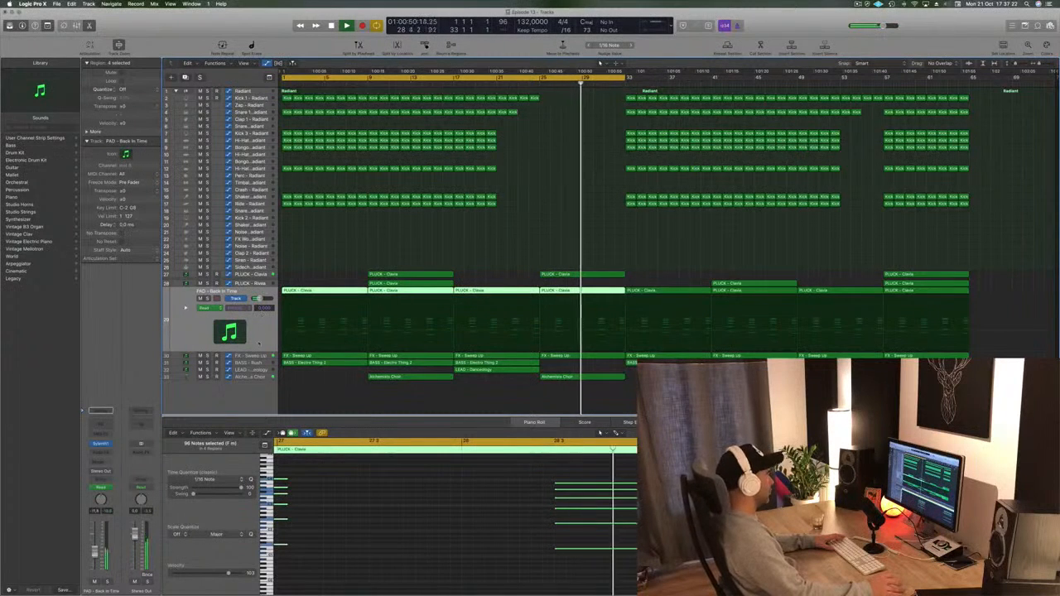
pyautogui.click(261, 355)
# - Delete all drum regions at bars 33 to 40
pyautogui.moveTo(622, 93)
pyautogui.mouseDown()
pyautogui.moveTo(641, 189)
pyautogui.moveTo(709, 207)
pyautogui.mouseUp()
pyautogui.press('Delete')
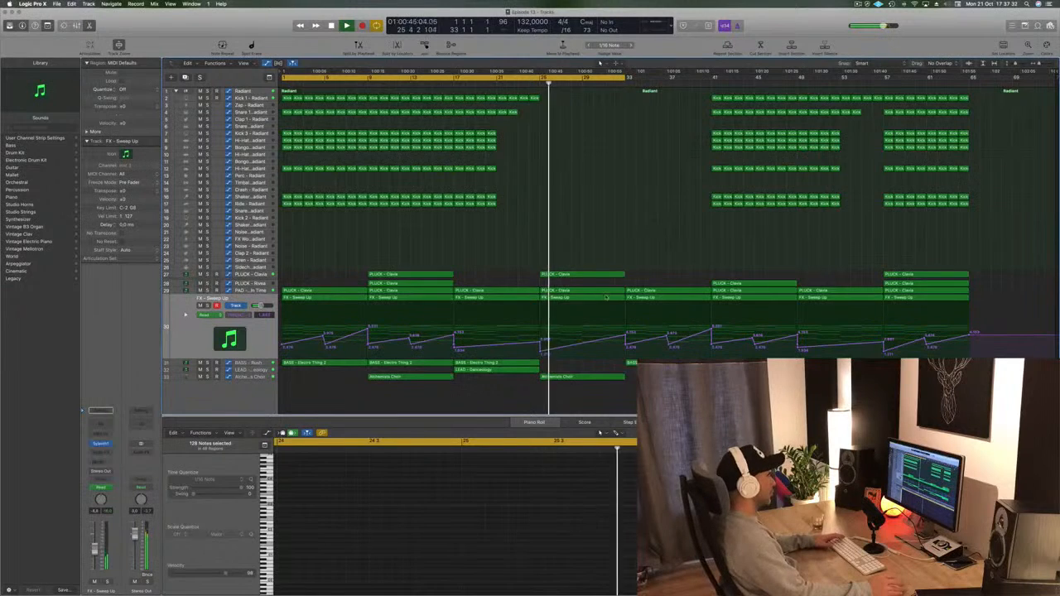
# - Duplicate the FX - Sweep Up track with its settings and copy the bar 25 region onto the new track
pyautogui.click(235, 291)
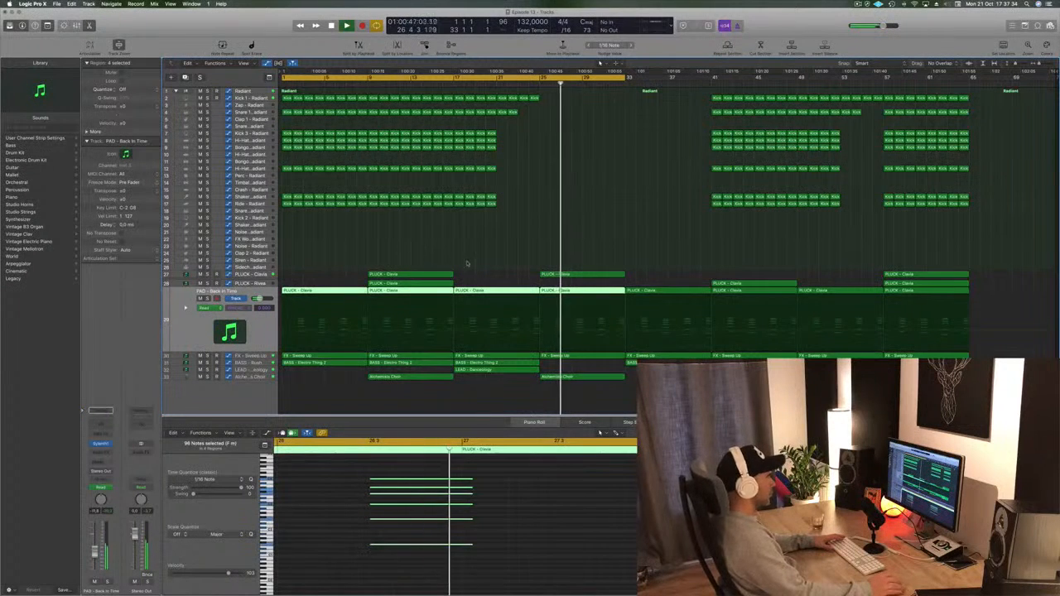
pyautogui.click(262, 356)
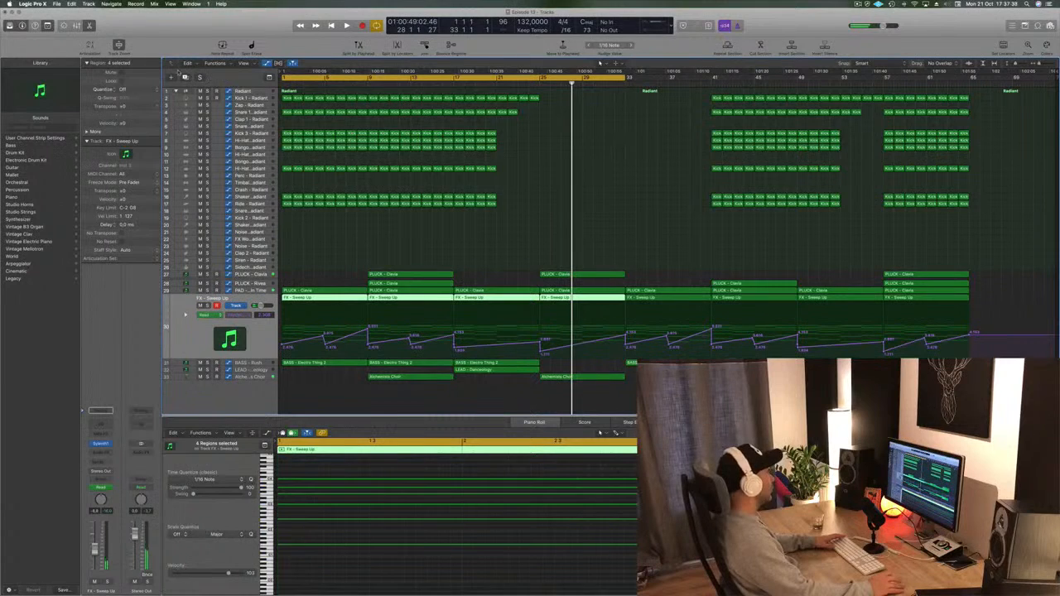
pyautogui.press('alt+super+s')
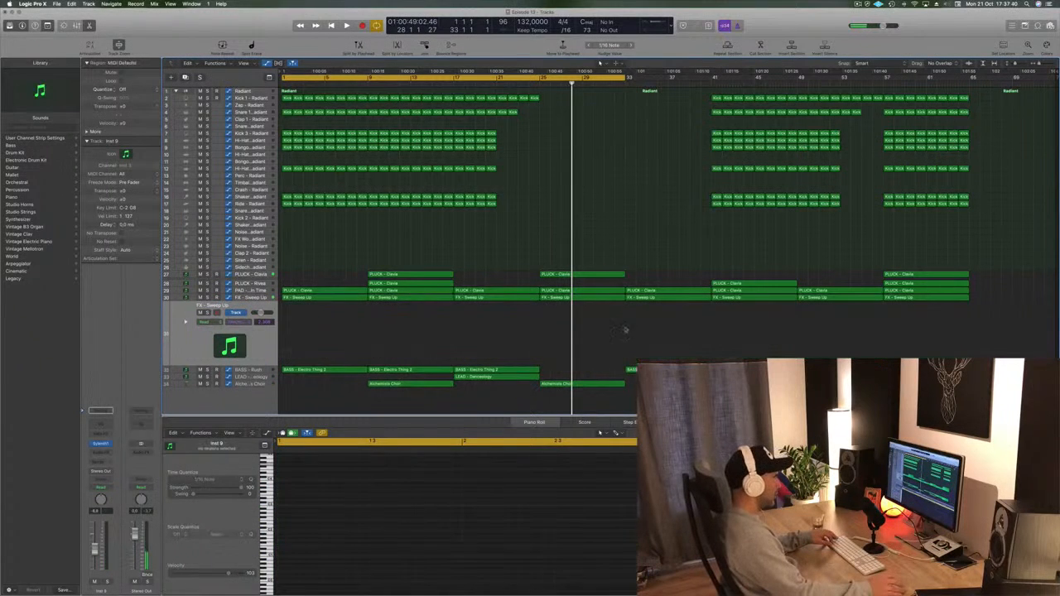
pyautogui.click(592, 301)
pyautogui.moveTo(590, 304); pyautogui.dragTo(591, 306)
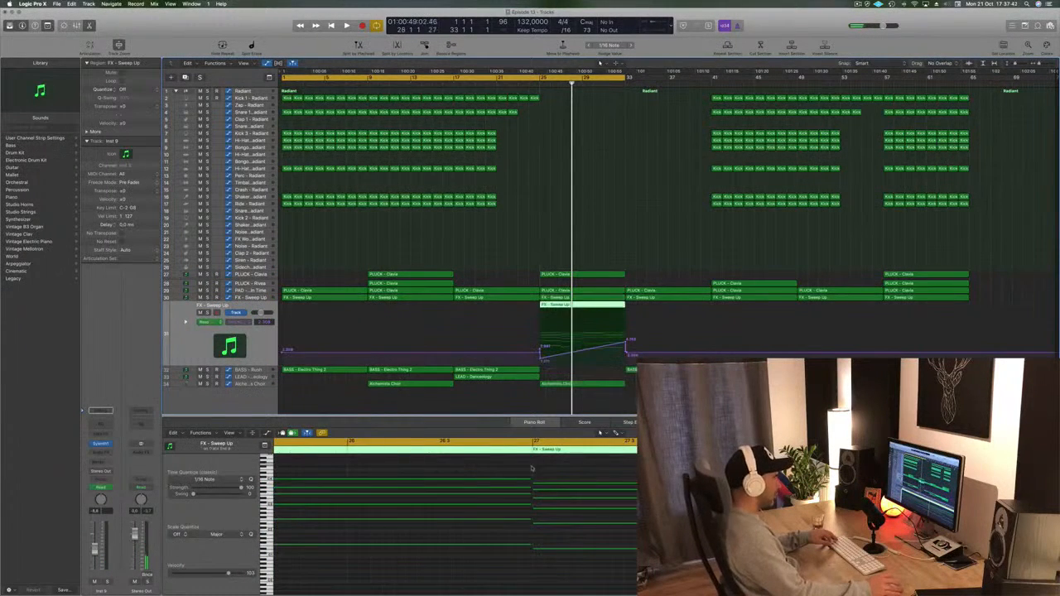
# - Reduce the copied sweep region to four transposed single notes and clear the duplicated track's automation
pyautogui.moveTo(654, 468); pyautogui.dragTo(712, 530)
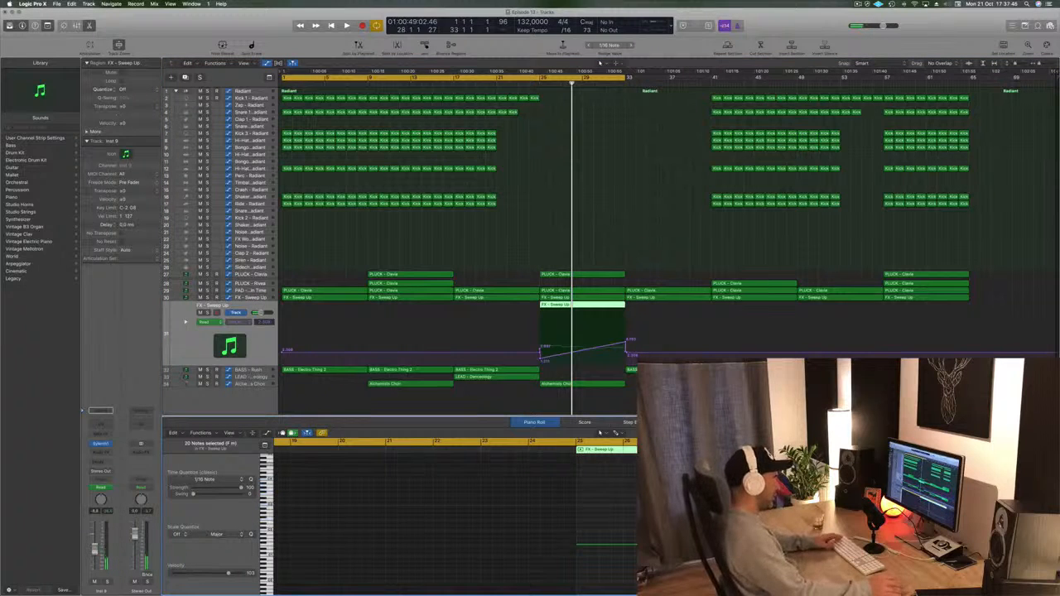
pyautogui.press('ctrl+super+BackSpace')
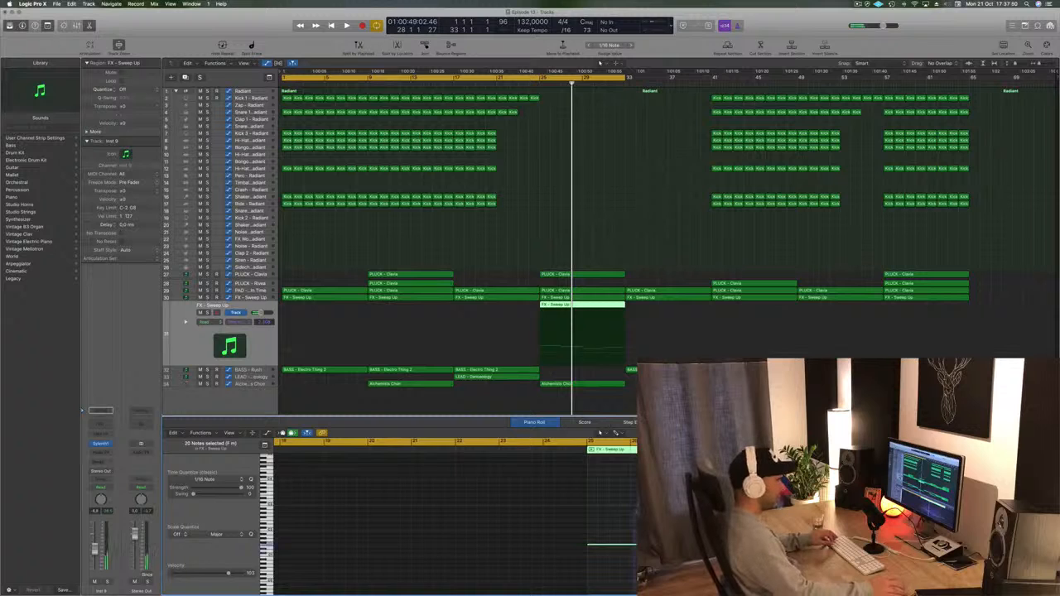
pyautogui.hotkey('shift', 'Down')
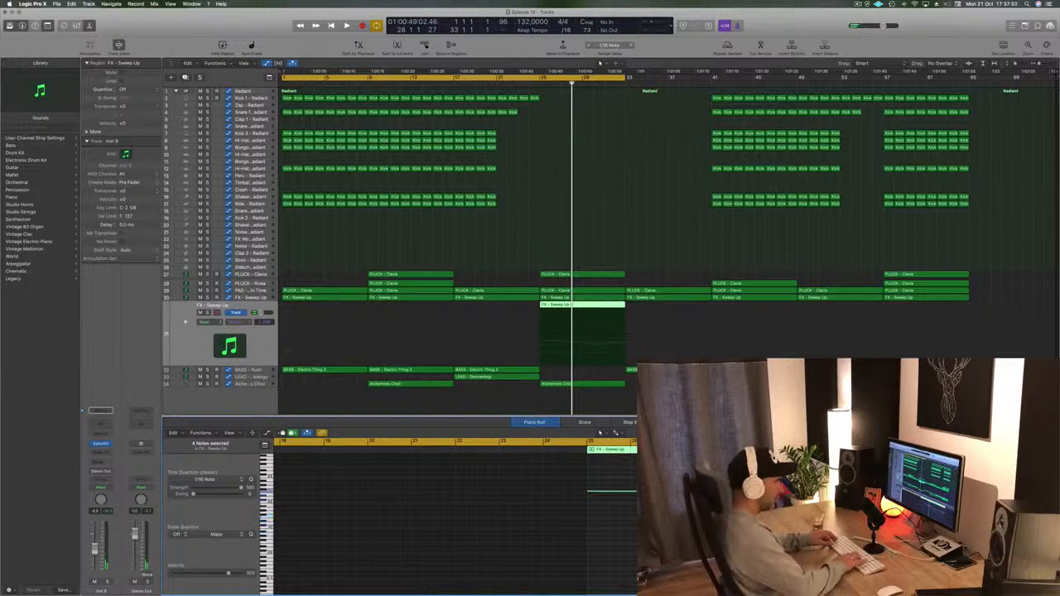
# - Set the cycle range to bars 25 to 33 and play the section
pyautogui.press('Return')
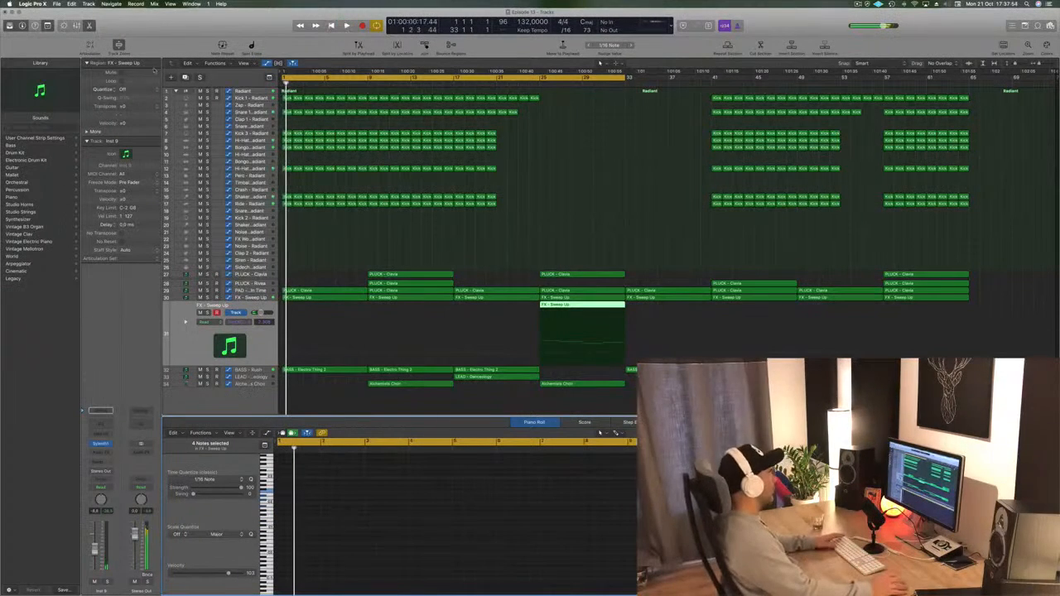
pyautogui.moveTo(286, 77); pyautogui.dragTo(542, 86)
pyautogui.press('space')
pyautogui.press('space')
pyautogui.press('space')
# - Audition Sylenth1 presets on the duplicated track during playback, and load BASS - Bass Pad
pyautogui.click(100, 444)
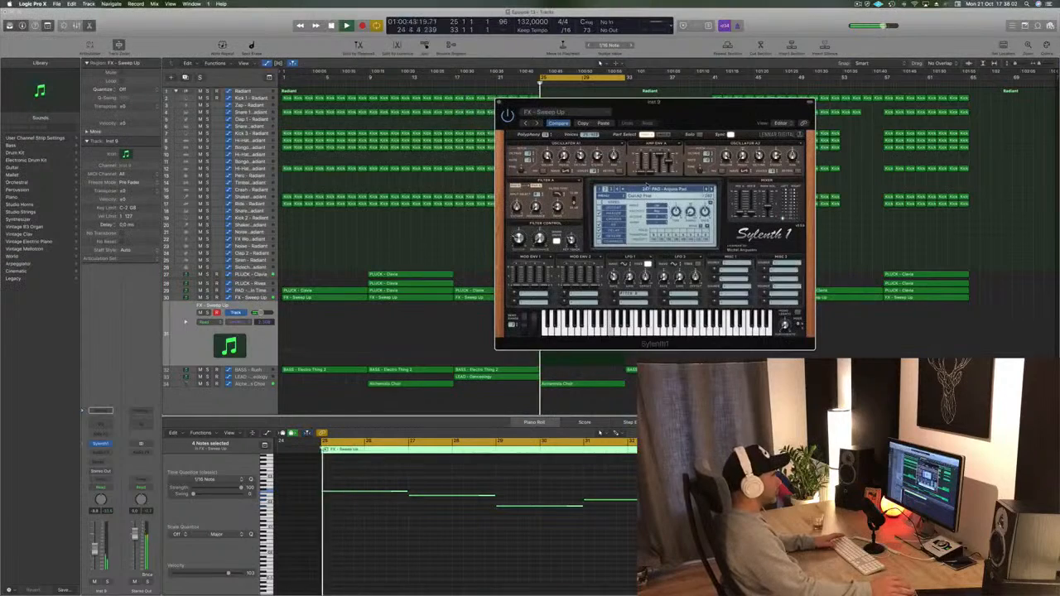
pyautogui.click(658, 189)
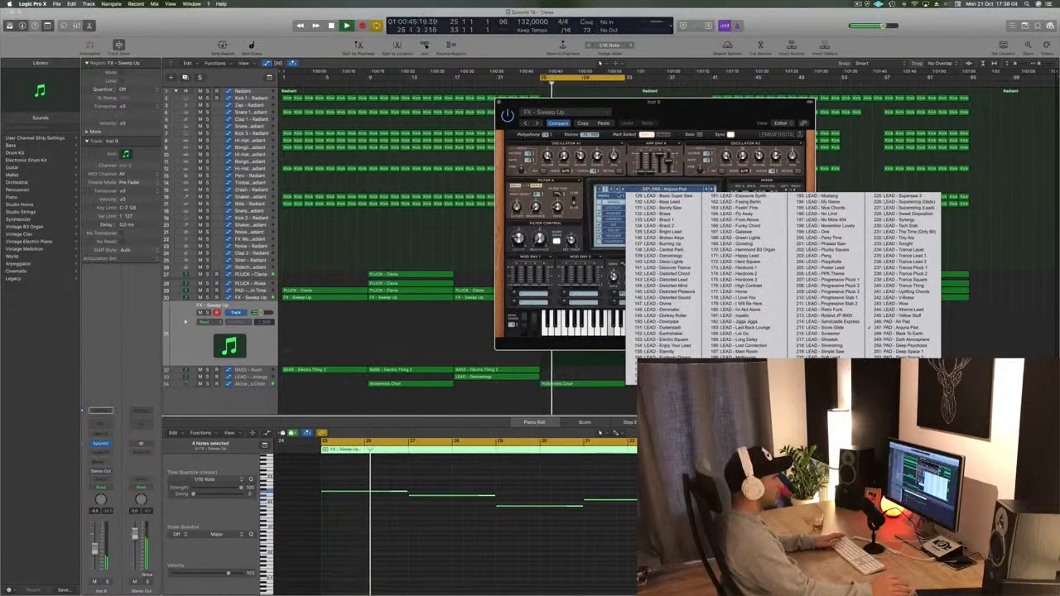
pyautogui.click(896, 327)
pyautogui.click(664, 190)
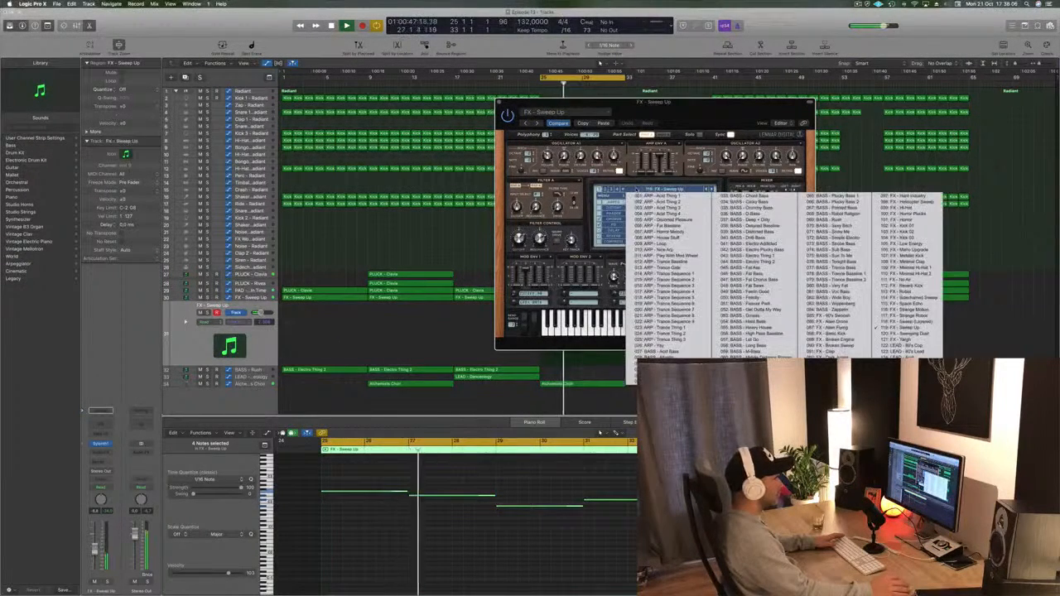
pyautogui.click(654, 351)
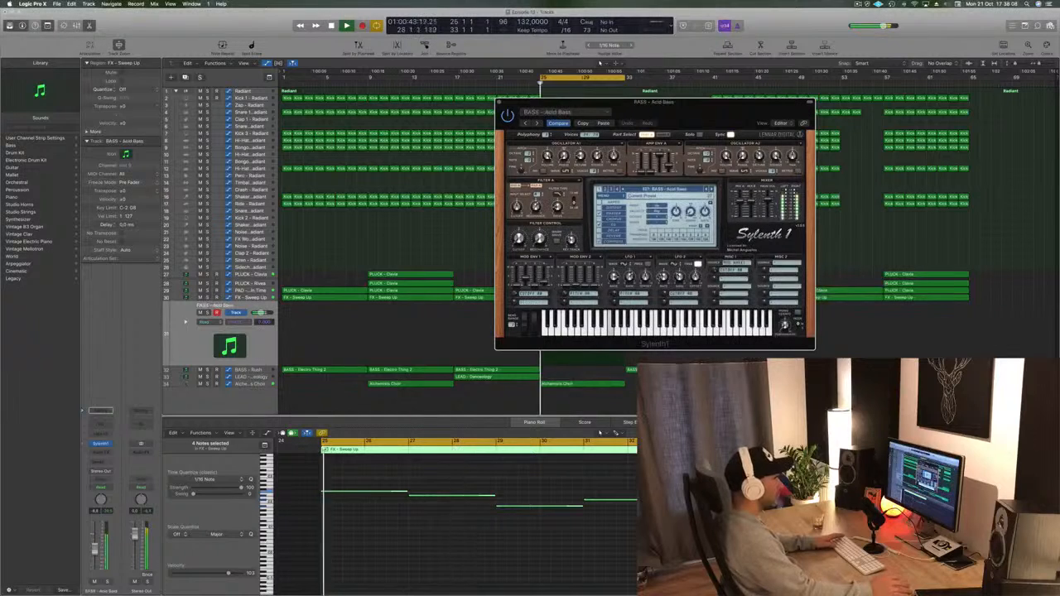
pyautogui.click(711, 190)
pyautogui.press('space')
pyautogui.press('space')
pyautogui.click(710, 190)
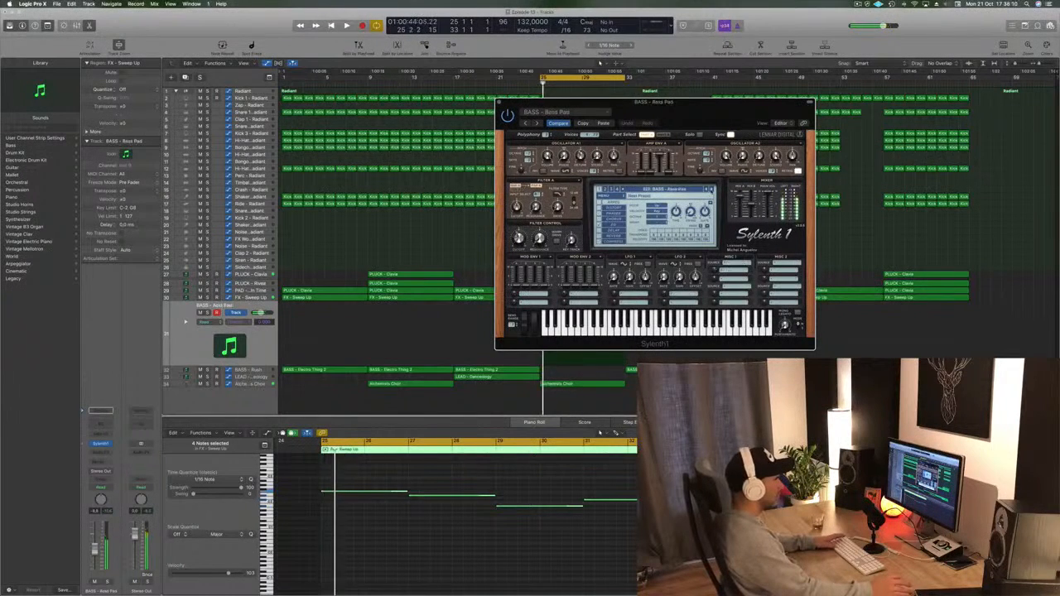
pyautogui.moveTo(709, 124); pyautogui.dragTo(825, 130)
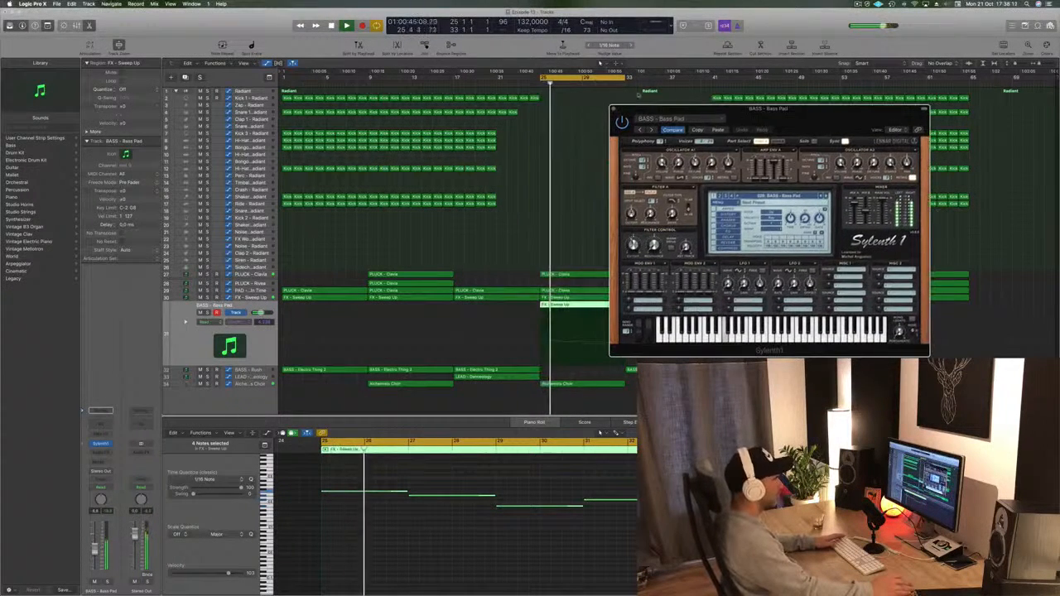
pyautogui.press('super+w')
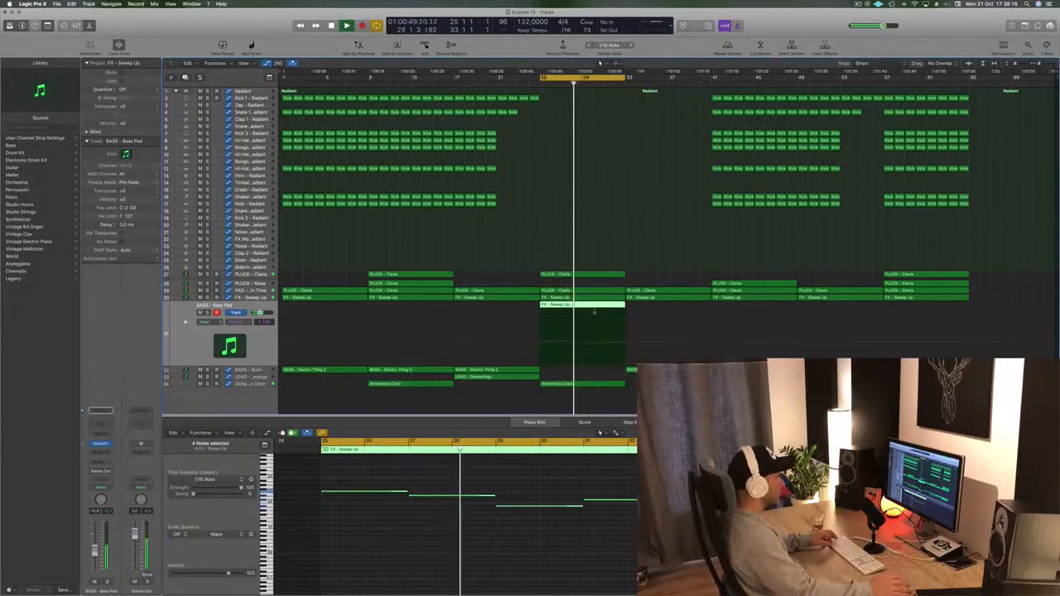
# - Copy the bass pad region and a track 27 PLUCK - Clavia region to bar 33, and extend the cycle to bar 41
pyautogui.moveTo(592, 313); pyautogui.dragTo(676, 312)
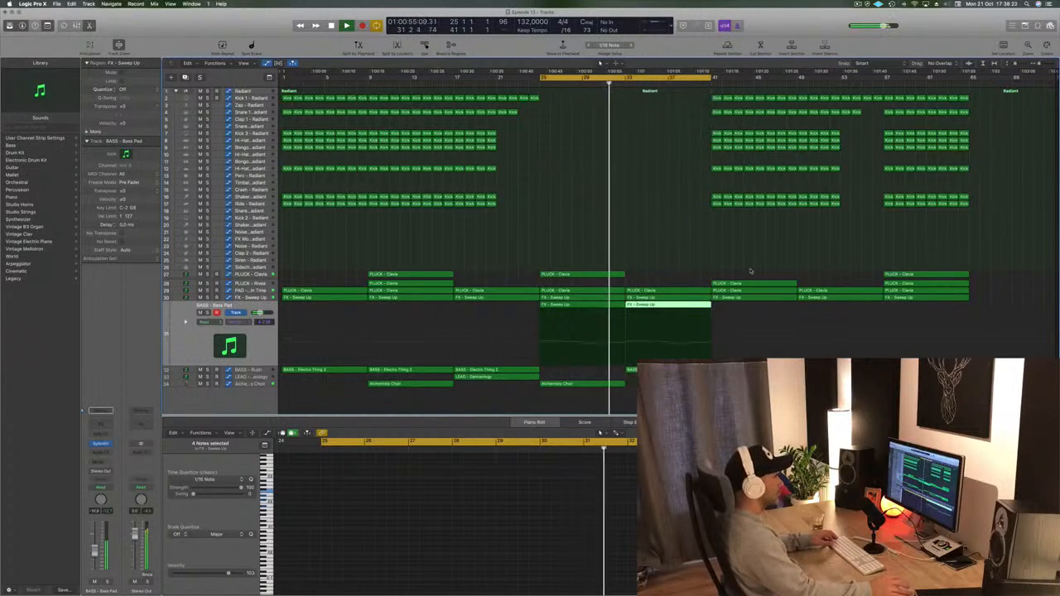
pyautogui.moveTo(750, 286); pyautogui.dragTo(693, 279)
# - Delete the BASS - Electro Thing 2 region at bar 33, copy the Alchemists Choir region there, and save the project
pyautogui.click(662, 370)
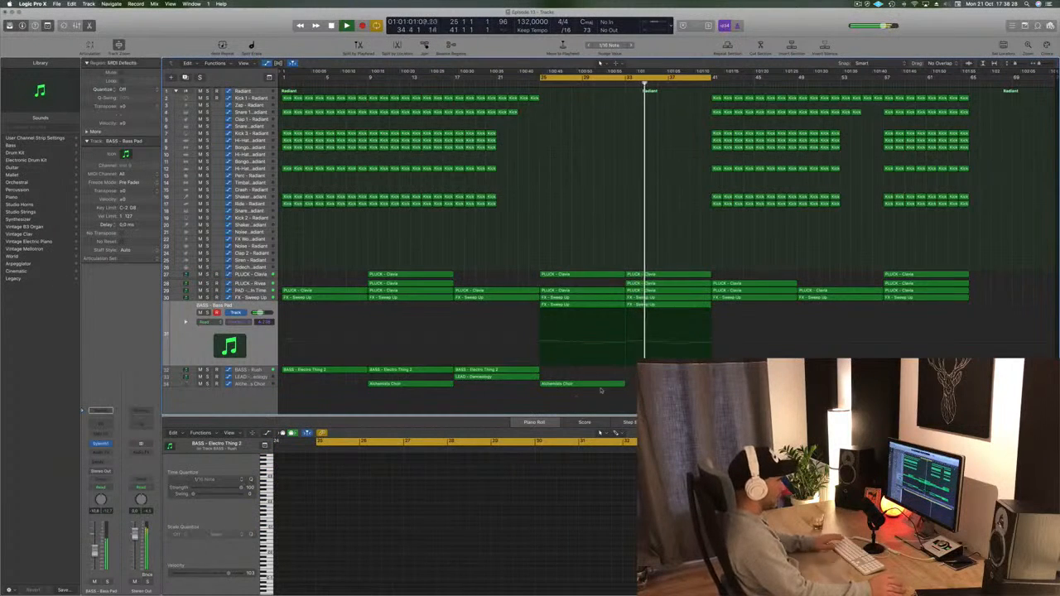
pyautogui.click(571, 384)
pyautogui.moveTo(579, 389); pyautogui.dragTo(671, 387)
pyautogui.press('space')
pyautogui.press('space')
pyautogui.press('super+s')
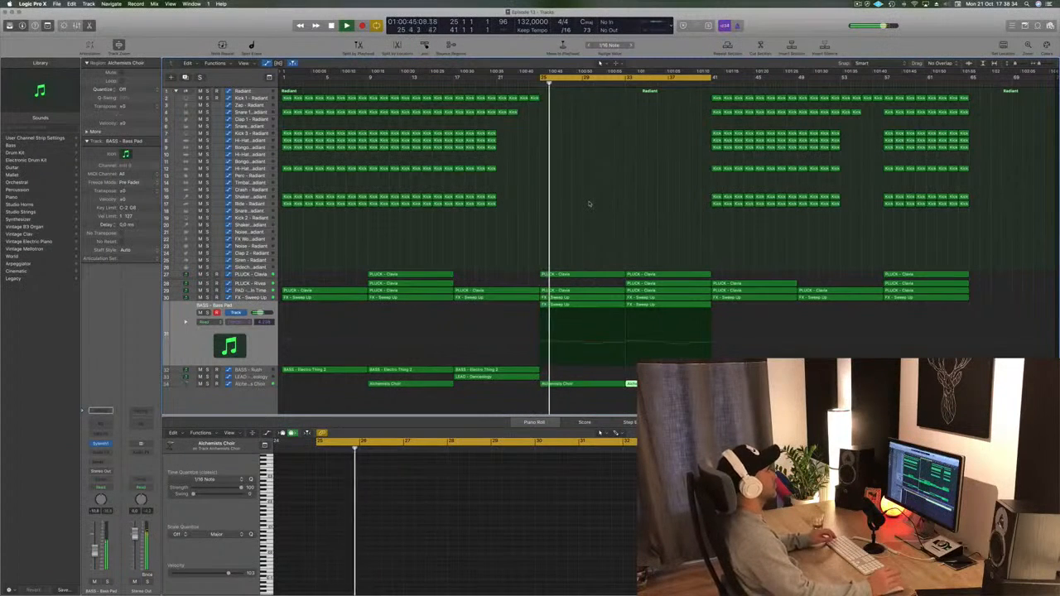
# - Clear the region selection and select the Alchemists Choir track
pyautogui.click(589, 204)
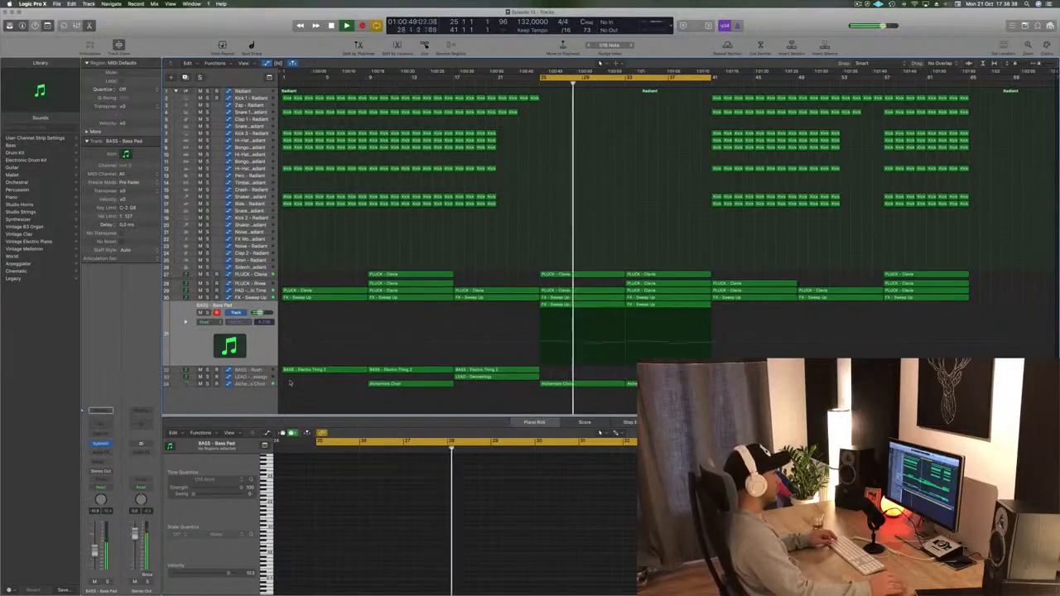
pyautogui.click(250, 384)
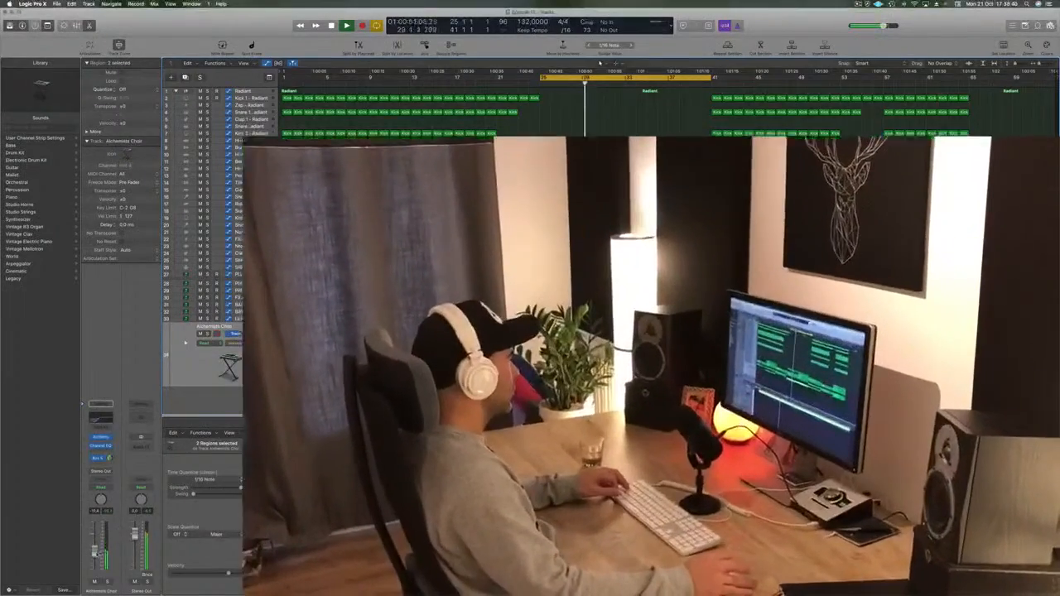